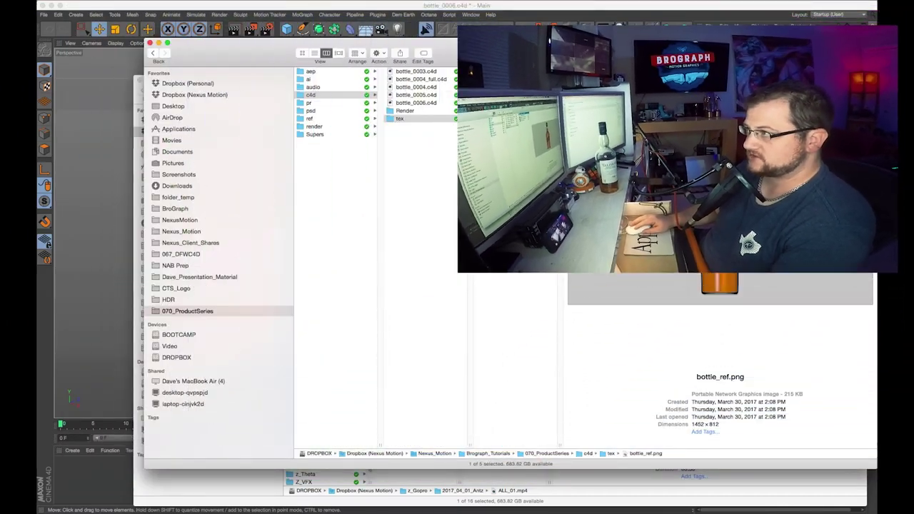
Create a new material from bottle_ref.png in the project's c4d/tex folder.
left_click_drag(503, 71, 204, 407)
left_click_drag(191, 360, 79, 473)
left_click(95, 479)
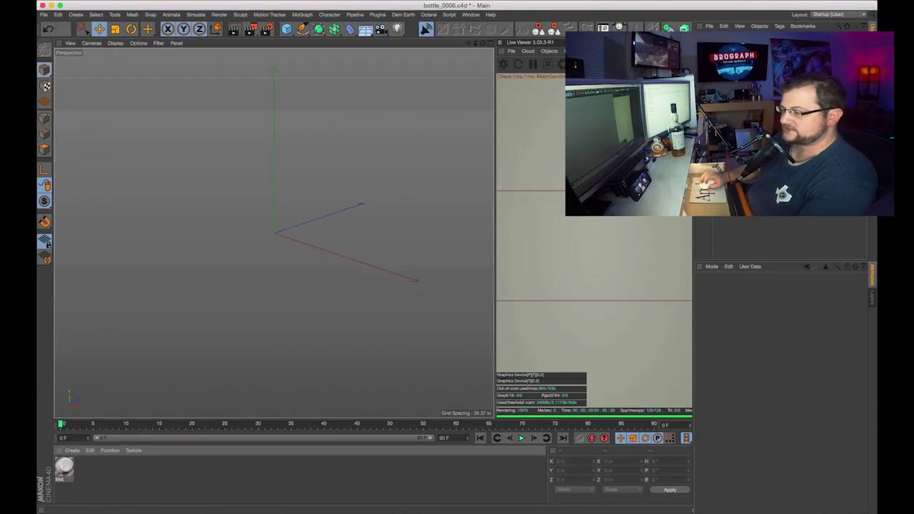
Add a plane, set its orientation to -Z and apply the bottle reference material to it.
left_click_drag(286, 28, 360, 59)
left_click(761, 421)
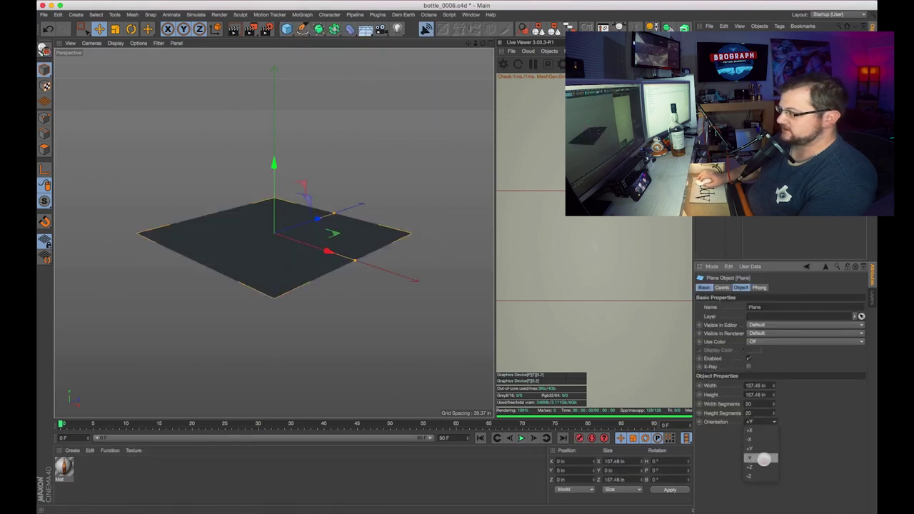
left_click(764, 477)
left_click_drag(382, 246, 292, 193, "alt")
left_click_drag(217, 281, 225, 278)
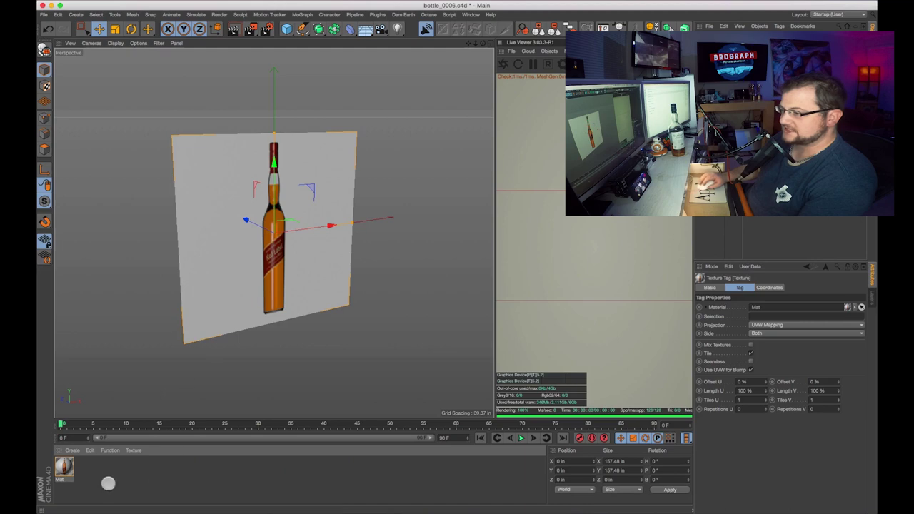
Check the material's texture resolution and set the plane's width to 1452 in and height to 812 in.
left_click(64, 468)
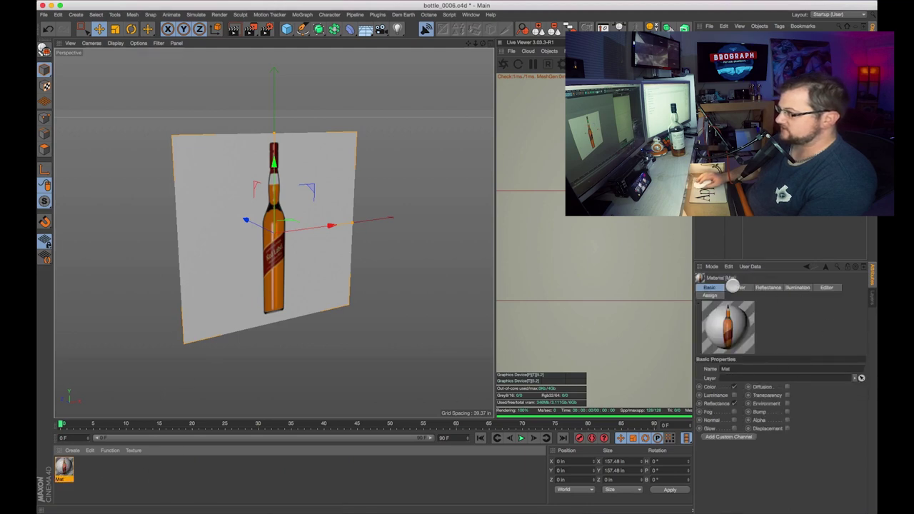
left_click(737, 286)
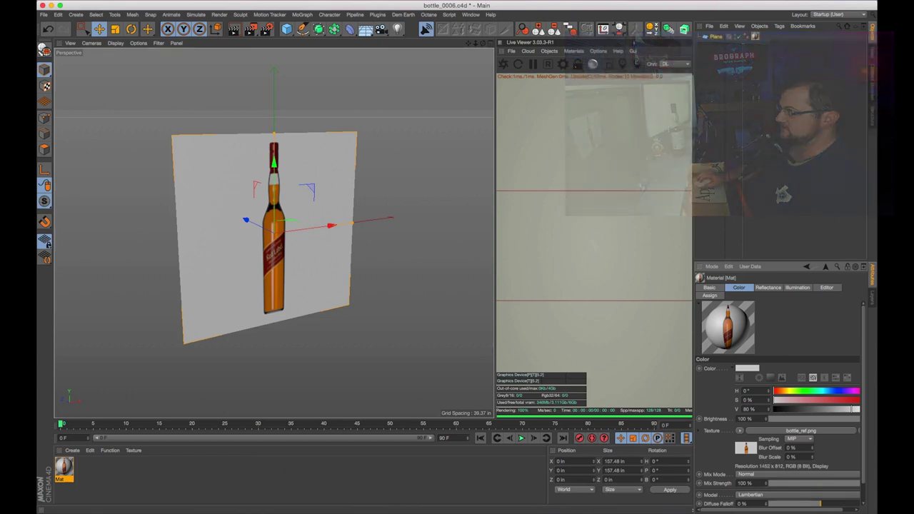
left_click(714, 36)
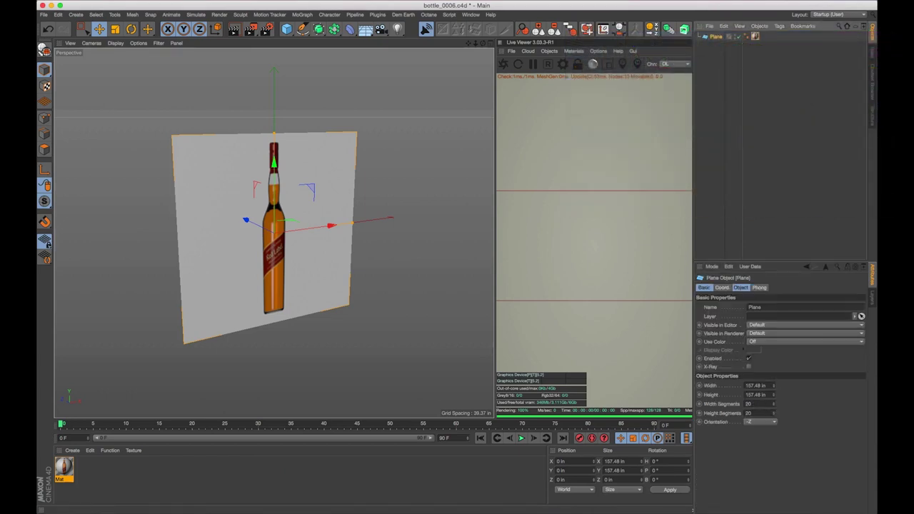
left_click(771, 386)
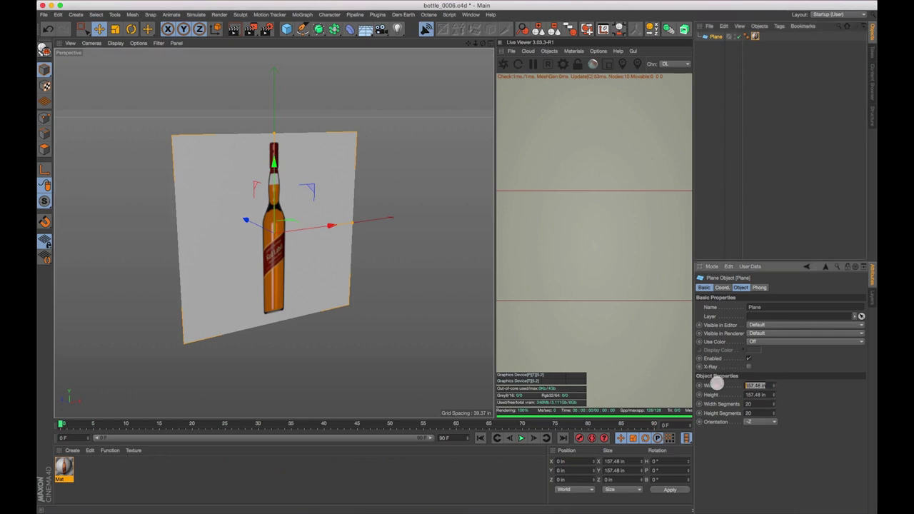
type("145")
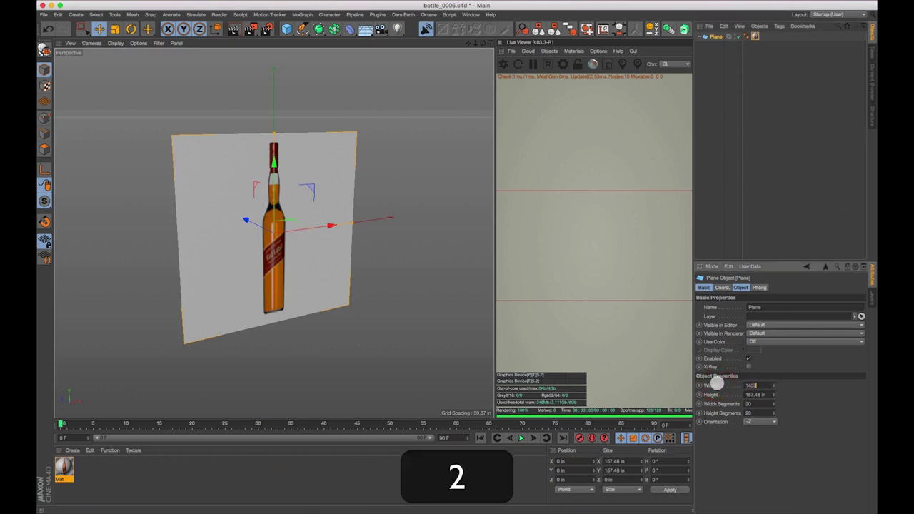
key("Tab")
type("812")
key("Tab")
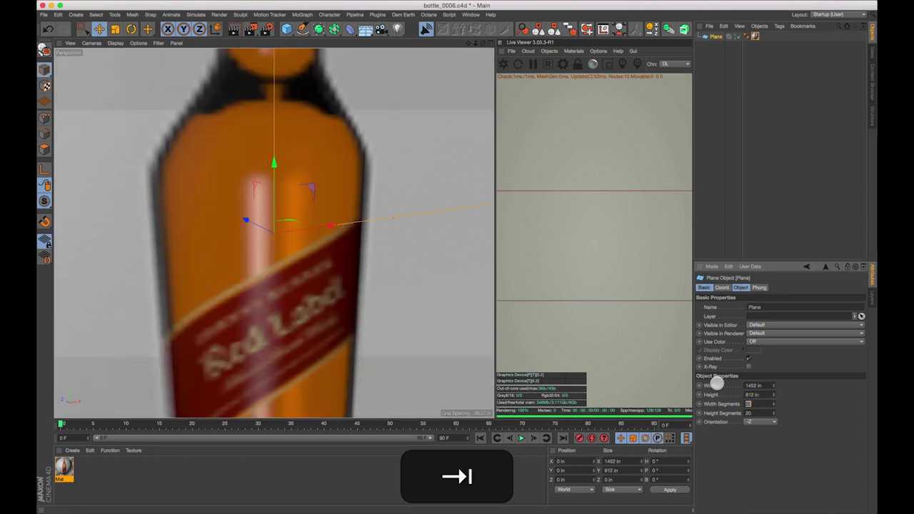
Add a cube measuring 12 in on X, Y and Z as a real-world size reference.
key("t")
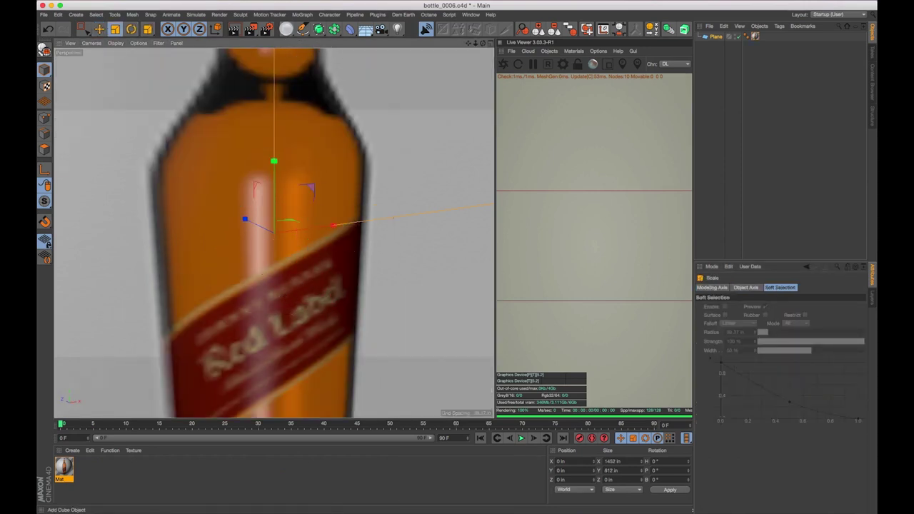
left_click(285, 29)
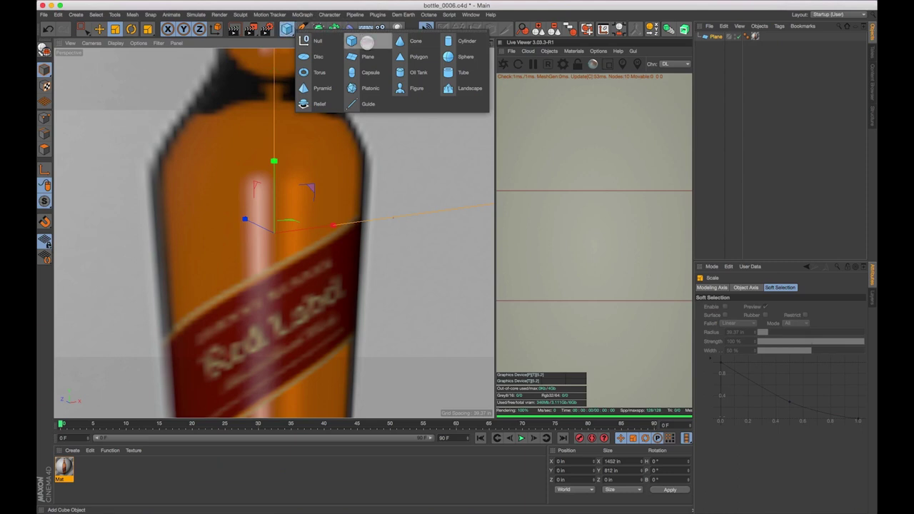
left_click(367, 42)
left_click_drag(748, 385, 698, 399)
type("12")
type("12")
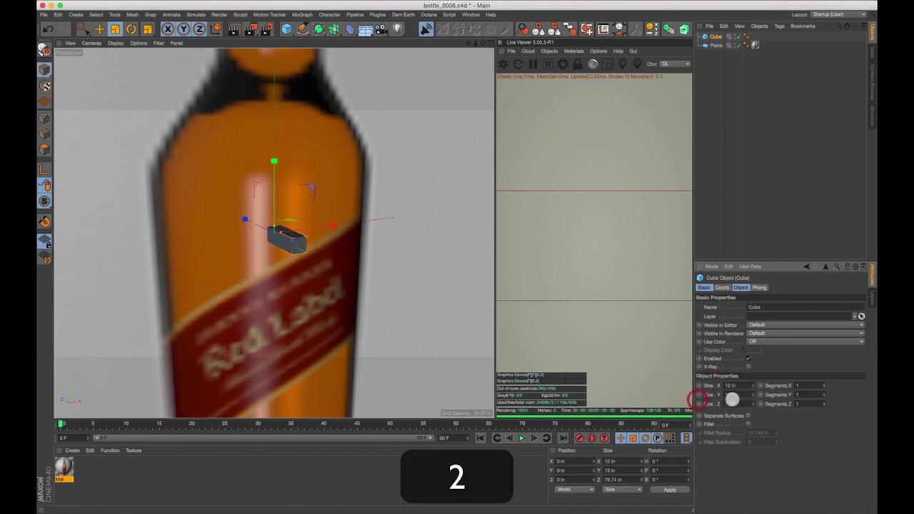
key("Tab")
Scale the plane uniformly down to about 23.6 by 13.2 in so the bottle matches the cube's height.
left_click(387, 278)
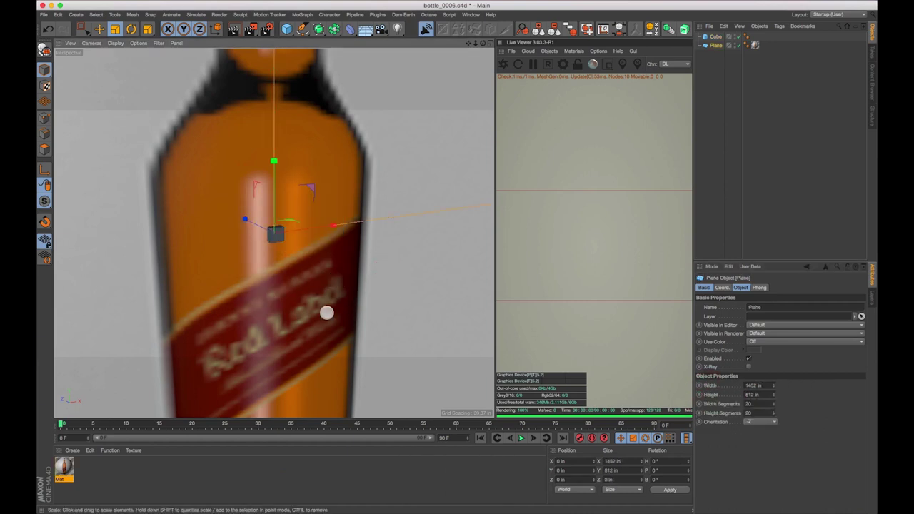
key("t")
scroll(394, 253, "down", 10)
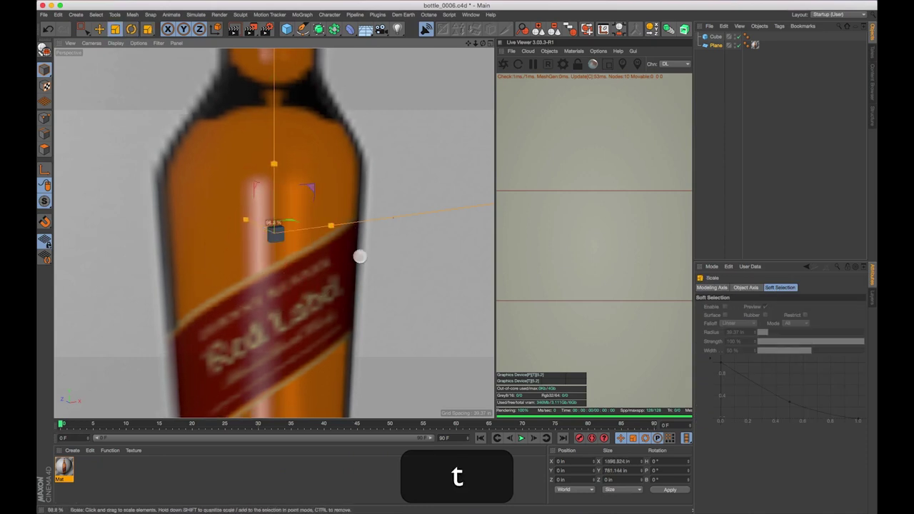
key("s")
key("t")
left_click_drag(422, 215, 311, 256)
left_click_drag(392, 284, 408, 257, "alt")
key("t")
key("r")
key("t")
left_click_drag(376, 194, 429, 192)
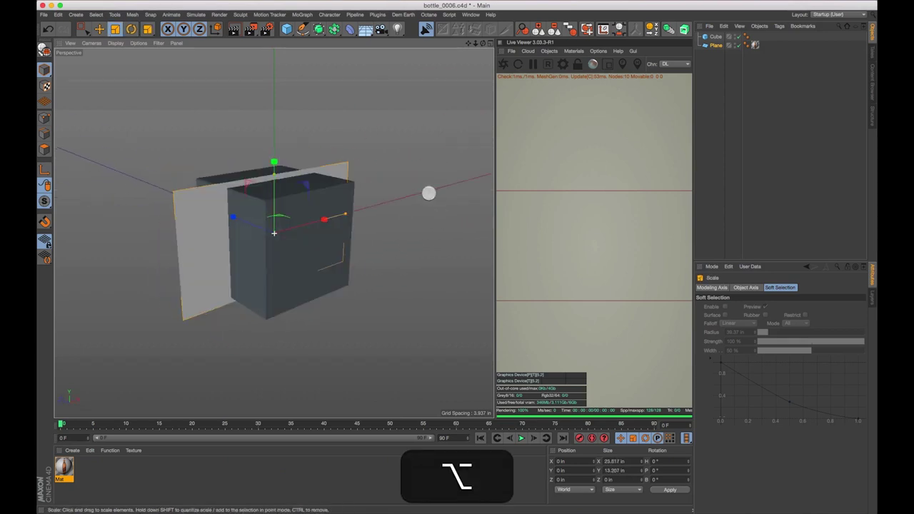
Move the plane back along Z to about 12.15 in, clear of the cube, and compare their sizes.
key("e")
left_click_drag(255, 225, 196, 210)
left_click_drag(271, 272, 147, 209, "alt")
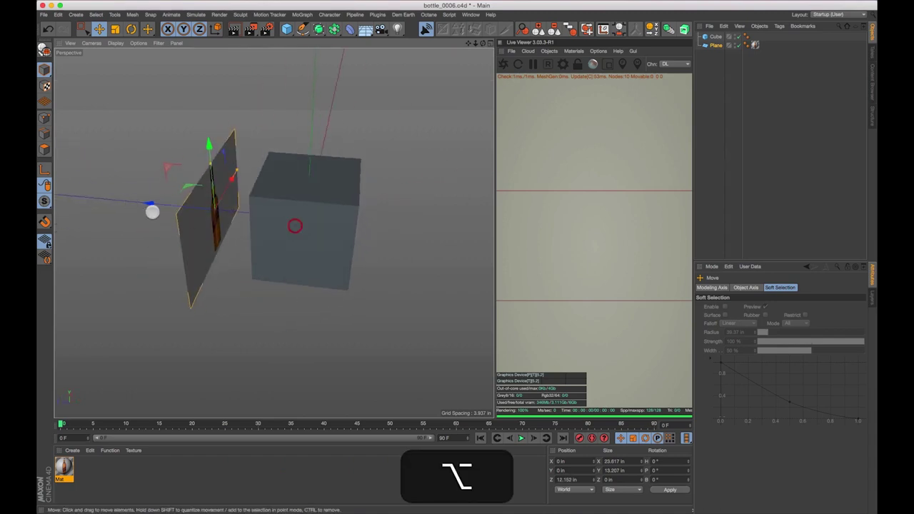
left_click_drag(196, 237, 322, 280, "alt")
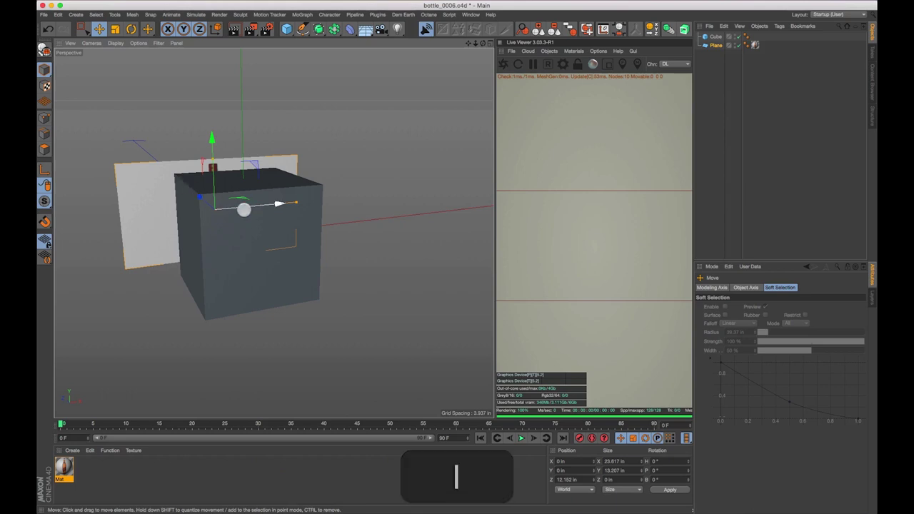
left_click_drag(271, 280, 342, 248, "alt")
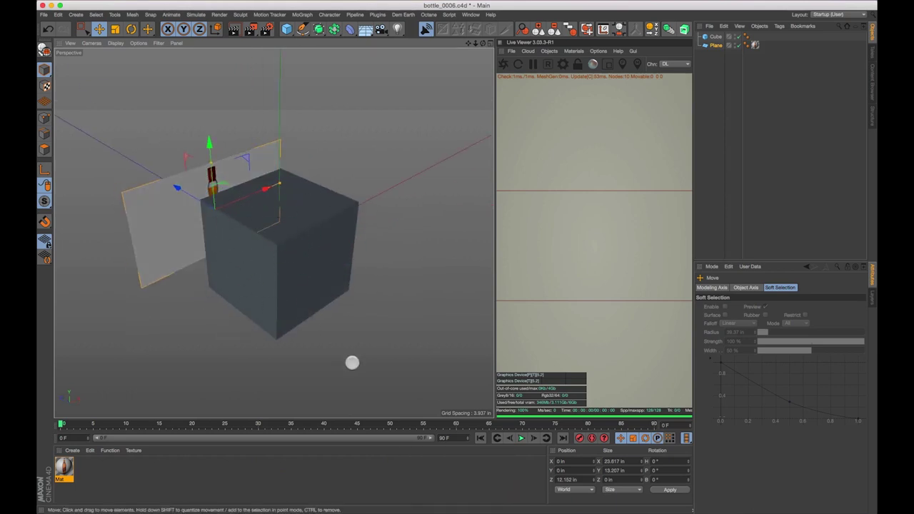
Delete the size reference cube and select the bottle plane.
left_click_drag(396, 243, 289, 260, "alt")
left_click(298, 287)
key("BackSpace")
left_click(210, 227)
key("s")
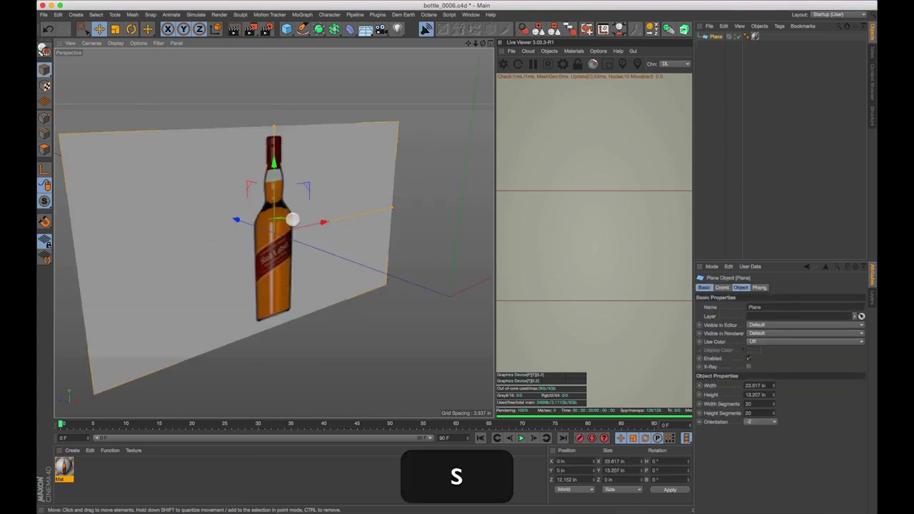
Set the bottle material's texture preview size to 2048x2048 (16 MB).
left_click_drag(301, 213, 336, 236, "alt")
scroll(338, 234, "up", 8)
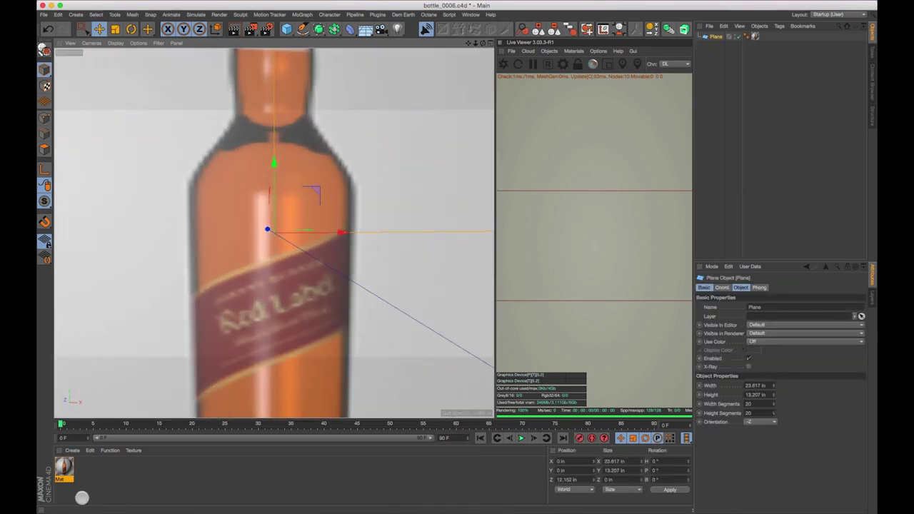
left_click(64, 469)
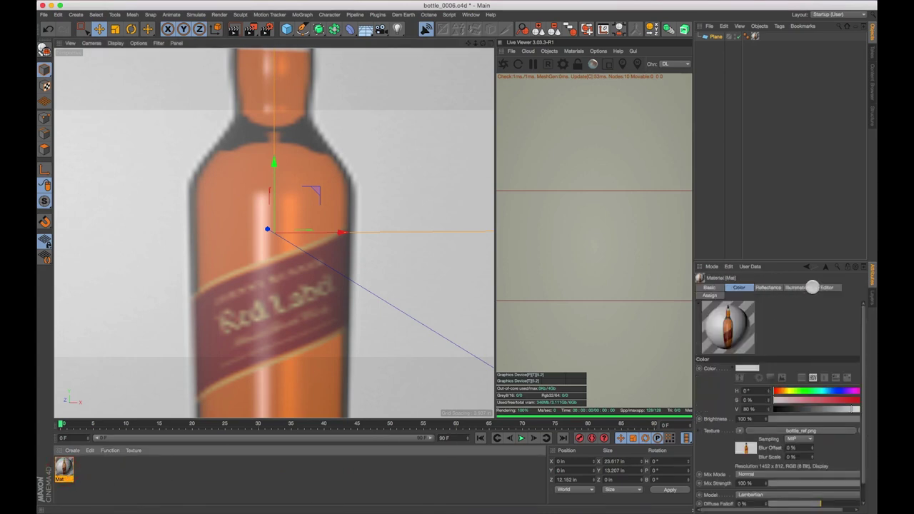
left_click(819, 287)
left_click(766, 376)
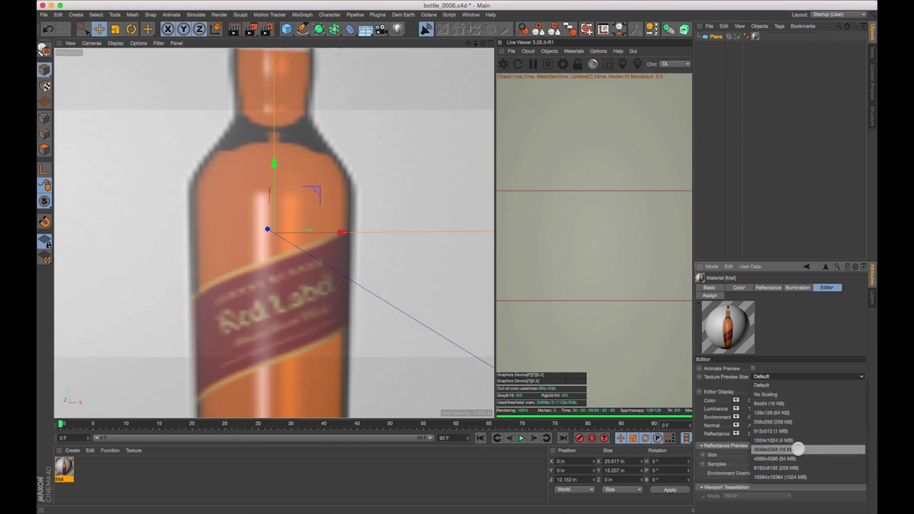
left_click(798, 449)
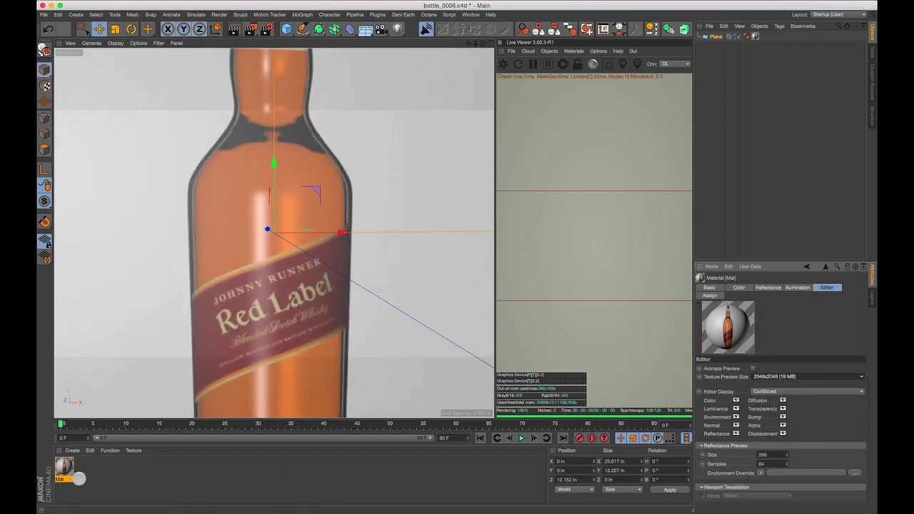
Disable the Reflectance channel of the bottle material.
left_click(768, 287)
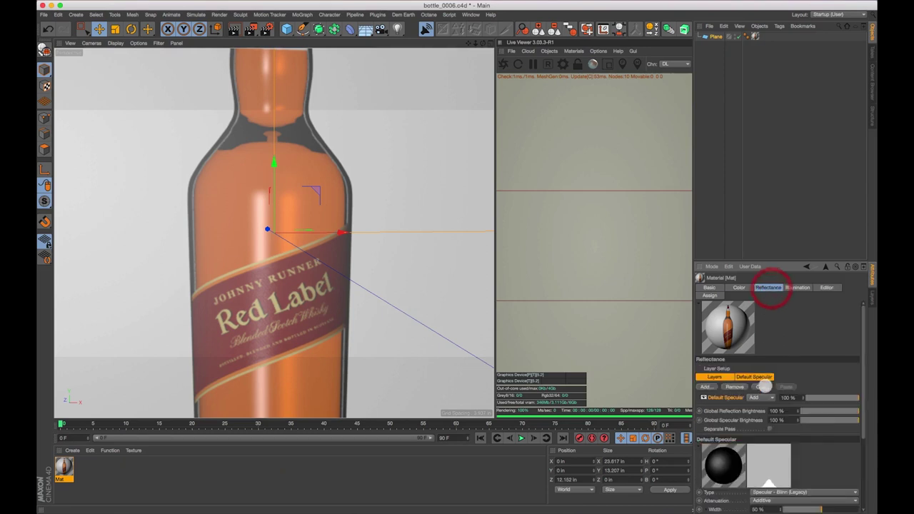
left_click(713, 287)
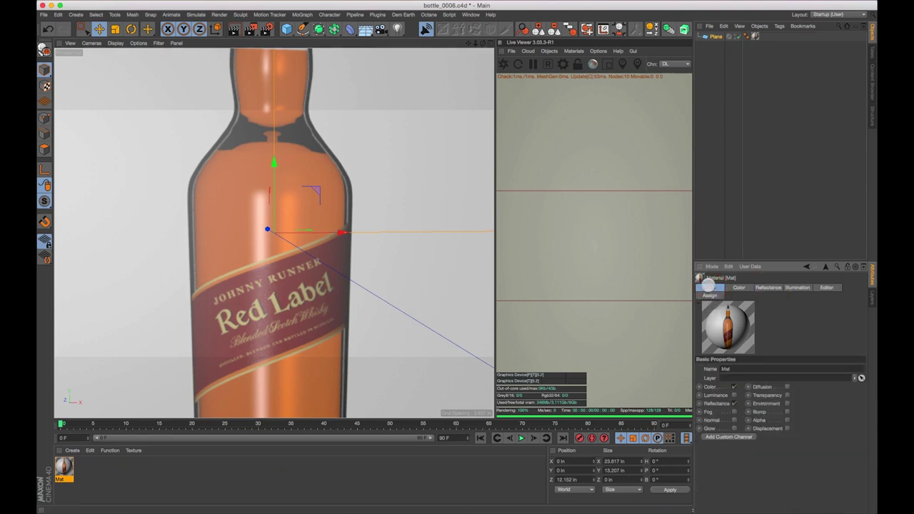
left_click(735, 403)
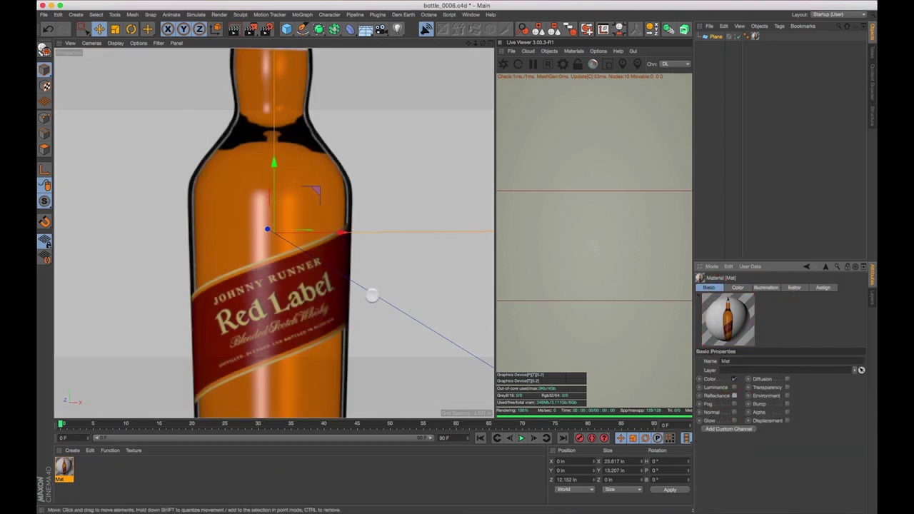
mouse_move(323, 261)
left_mouse_down("alt")
mouse_move(366, 318)
mouse_move(251, 231)
mouse_move(393, 283)
mouse_move(288, 235)
mouse_move(333, 275)
left_mouse_up("alt")
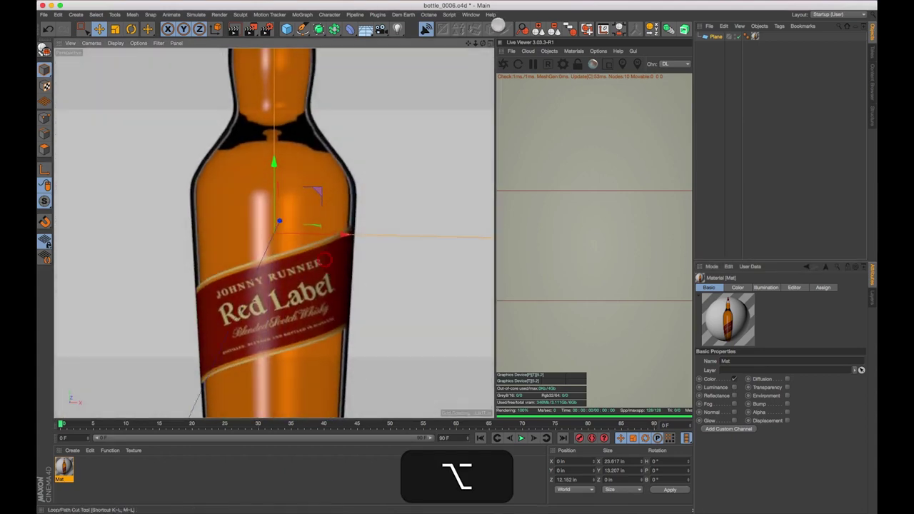
Switch to the Front view, frame the plane and display it with Gouraud Shading.
left_click(490, 45)
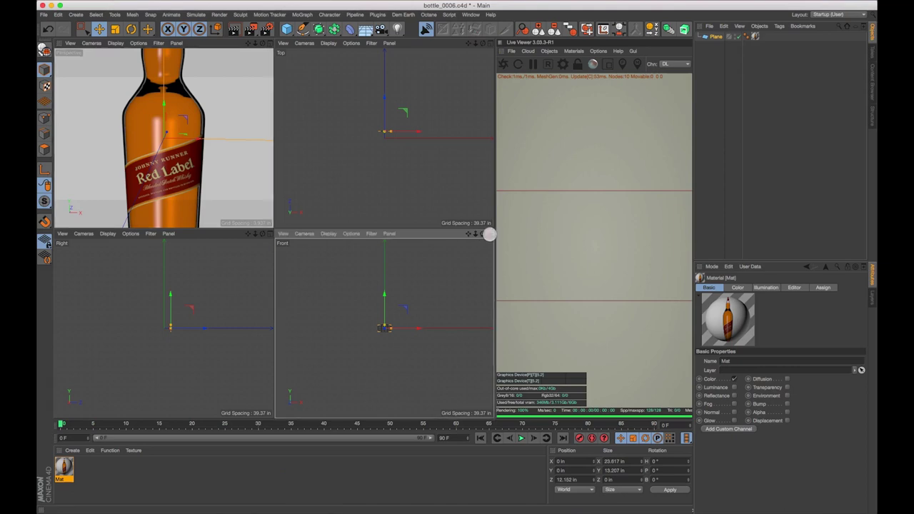
left_click(491, 232)
scroll(232, 194, "up", 2)
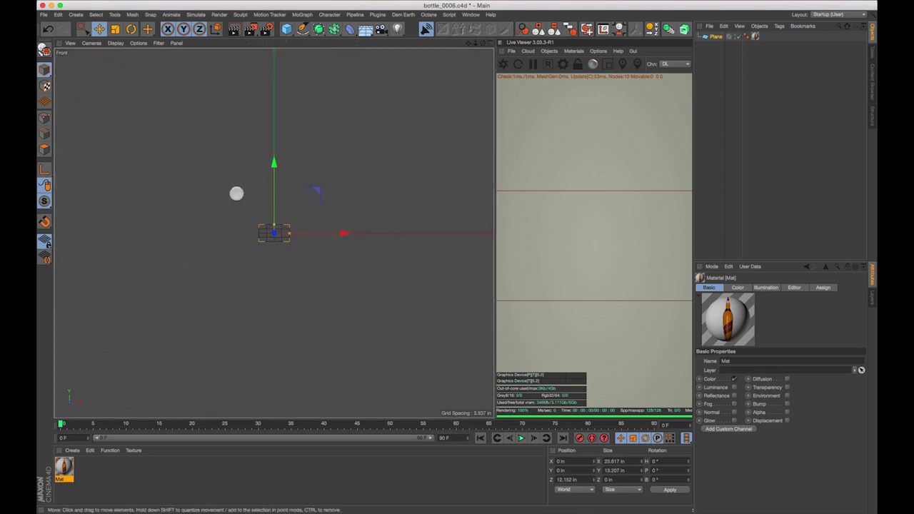
key("s")
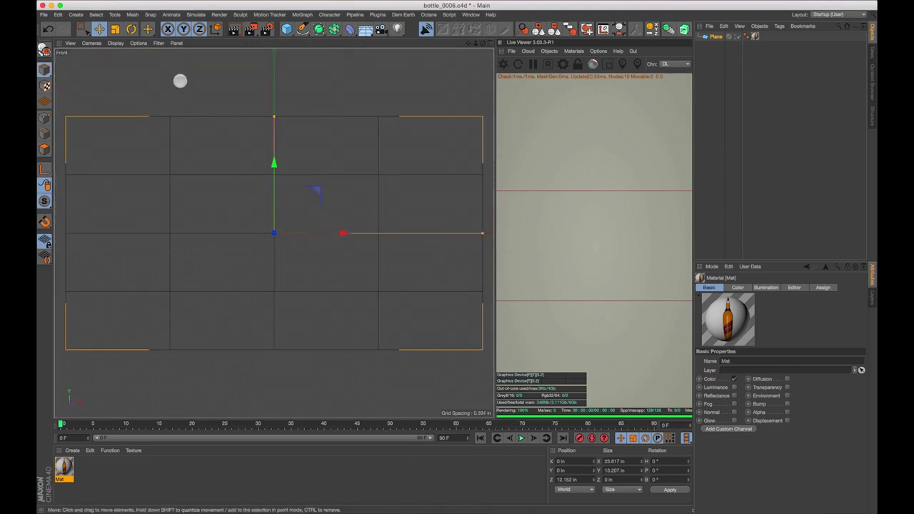
left_click(116, 44)
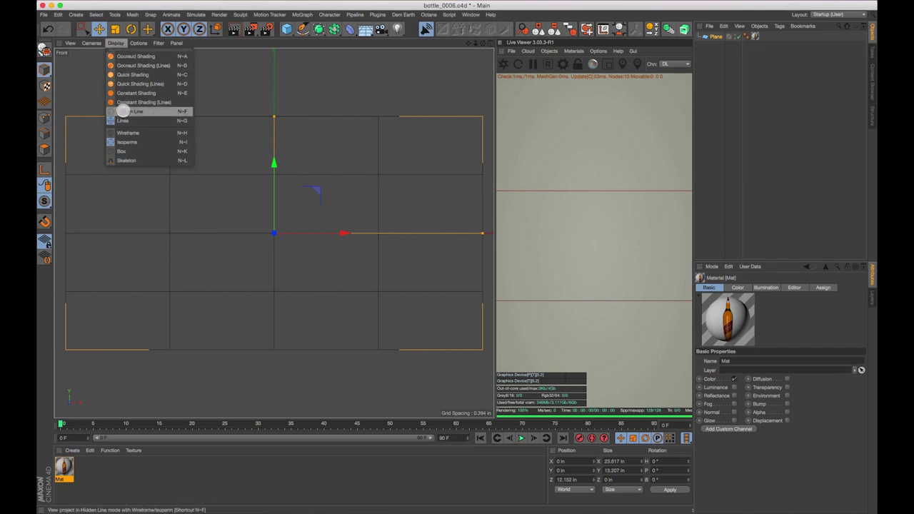
left_click(127, 57)
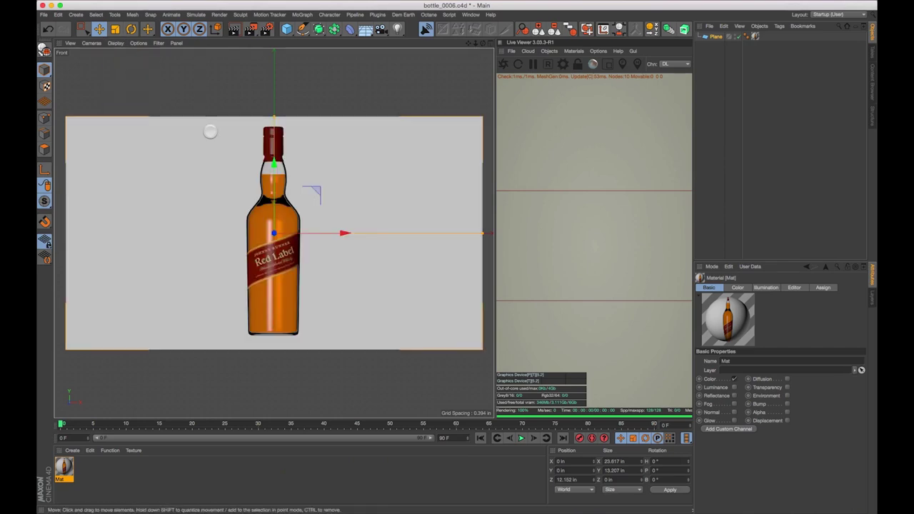
Start a Bezier Pen spline at the centre of the bottle's base and trace around its lower left corner.
left_click(303, 29)
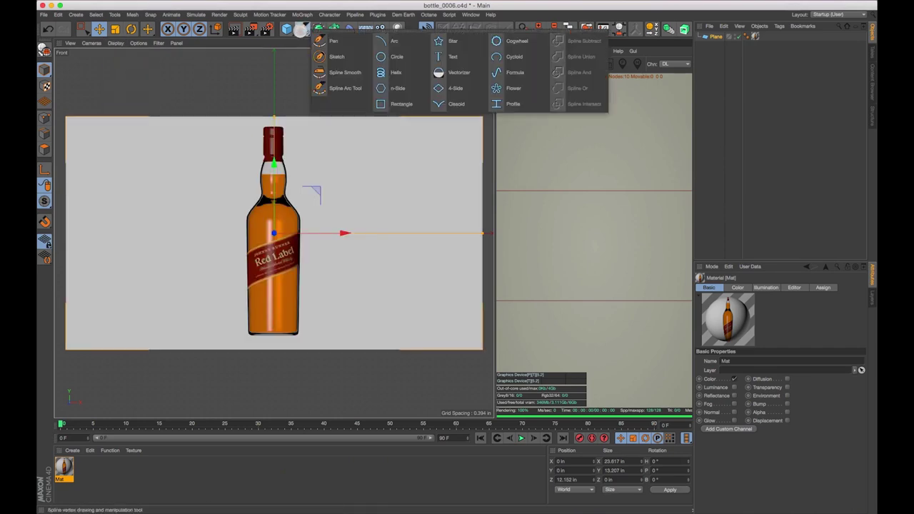
left_click(345, 47)
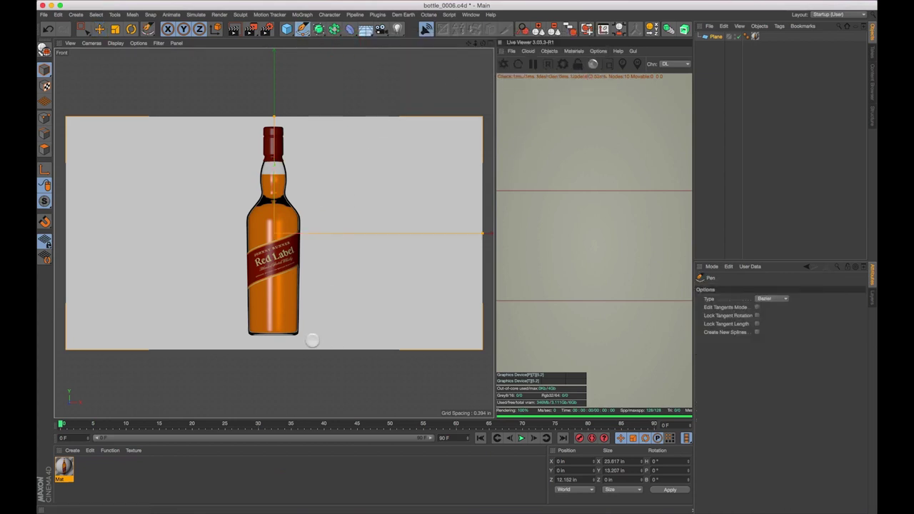
scroll(252, 346, "up", 6)
key("1")
left_click_drag(266, 287, 296, 85)
scroll(290, 188, "up", 5)
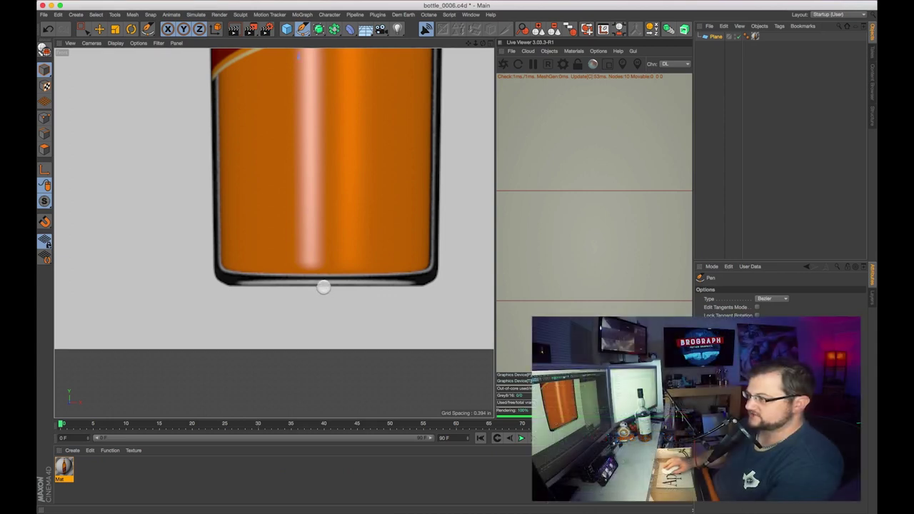
left_click(322, 288)
left_click_drag(234, 287, 211, 266)
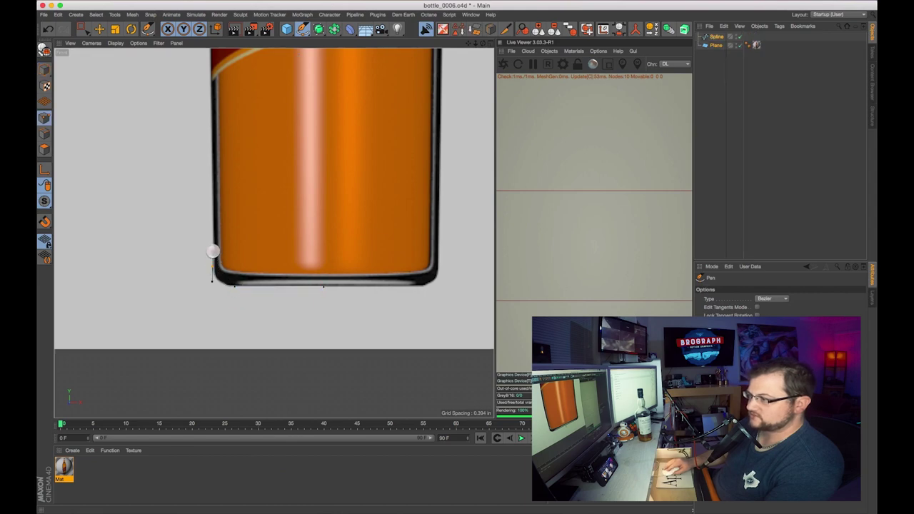
Continue the spline up the bottle's left side, tracing the shoulder, the neck's narrowing and its bulge up to the cap.
key("1")
left_click_drag(275, 128, 305, 443)
left_click_drag(257, 102, 271, 174)
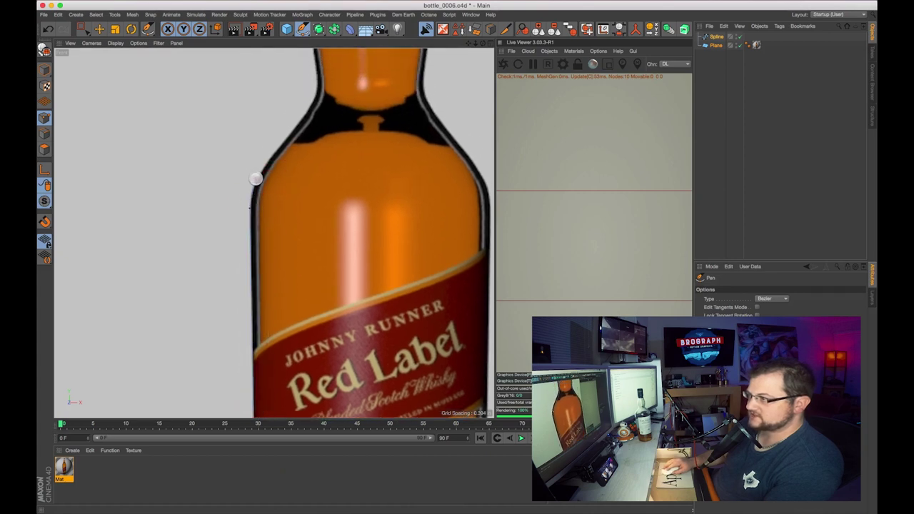
key("1")
left_click_drag(369, 94, 365, 228)
left_click(313, 226)
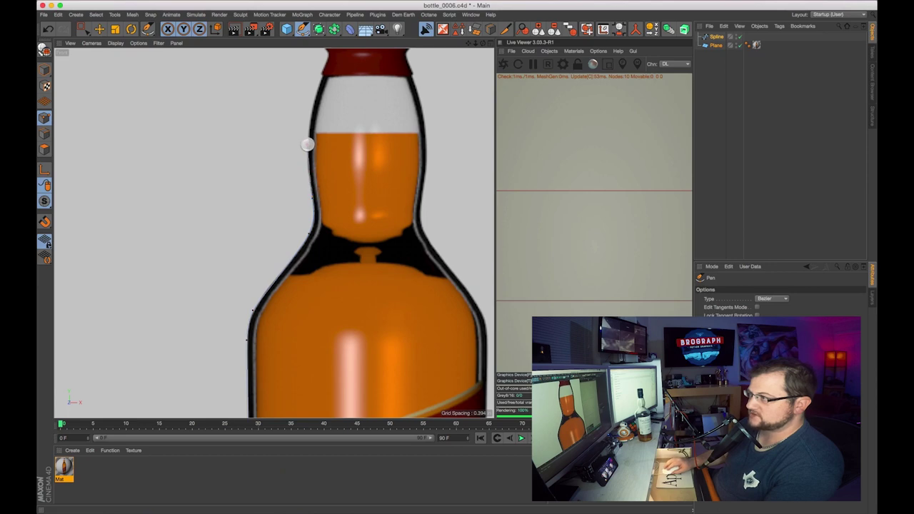
left_click(308, 138)
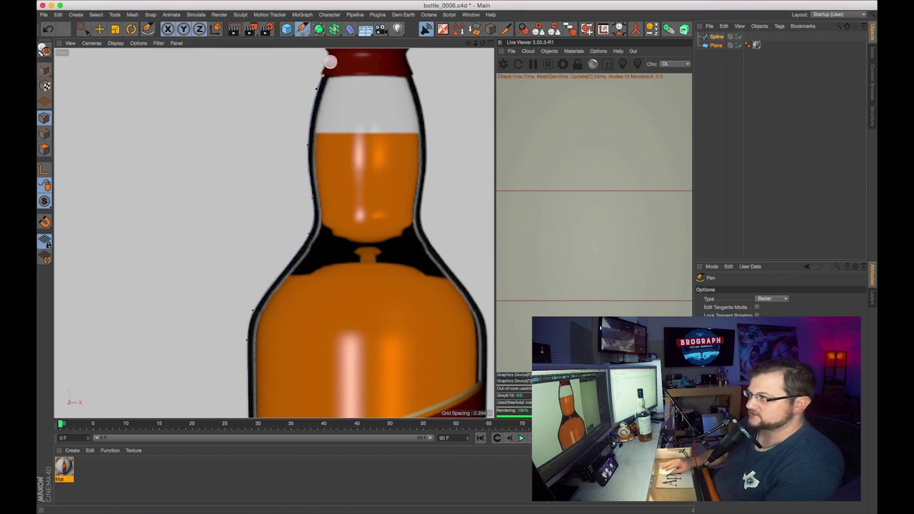
Extend the spline along the hidden glass neck inside the red cap, end it there and save the scene.
key("1")
left_click_drag(394, 100, 402, 216)
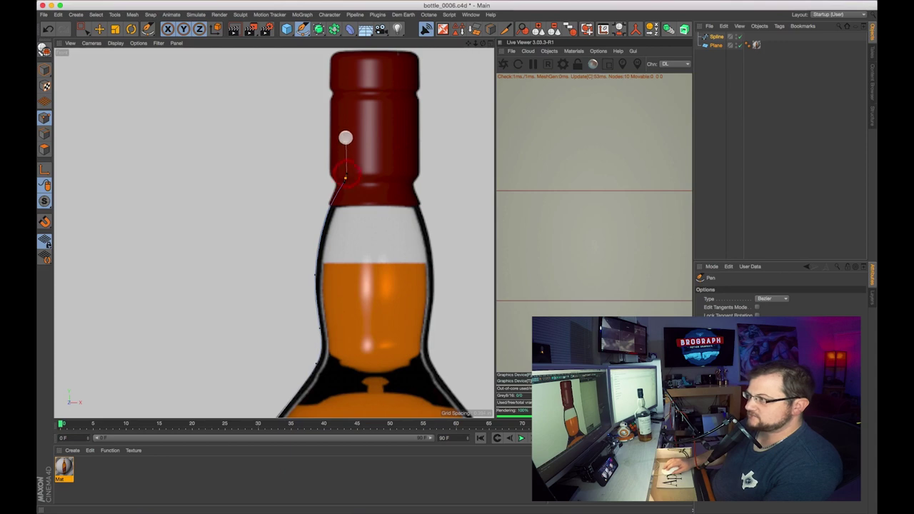
left_click(348, 127)
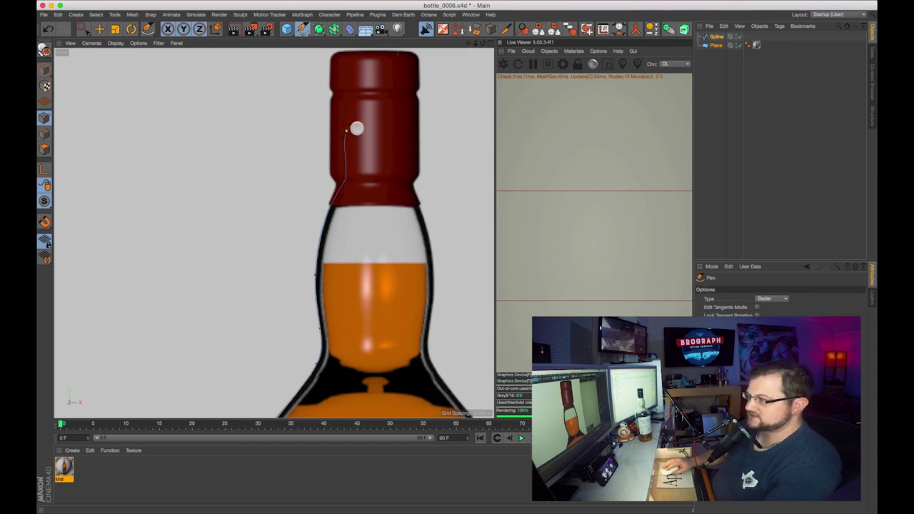
key("super+z")
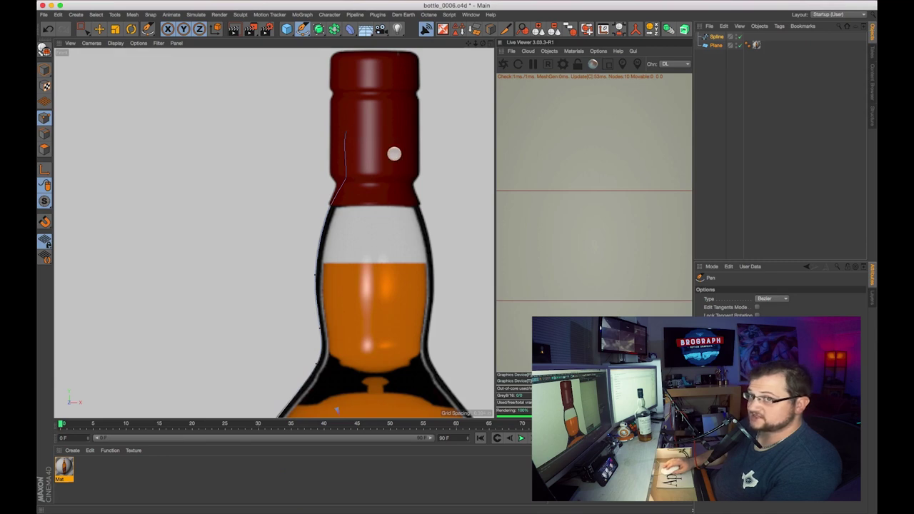
scroll(351, 223, "down", 8)
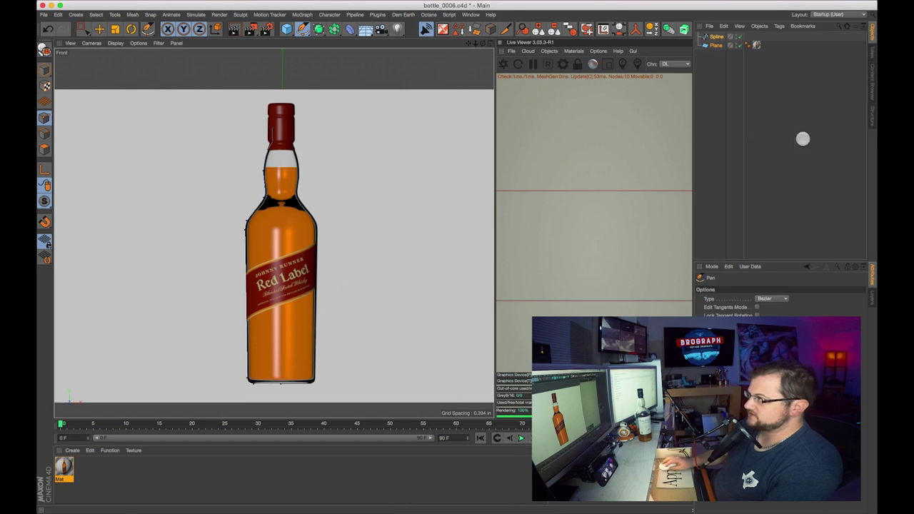
left_click(788, 106)
key("super+s")
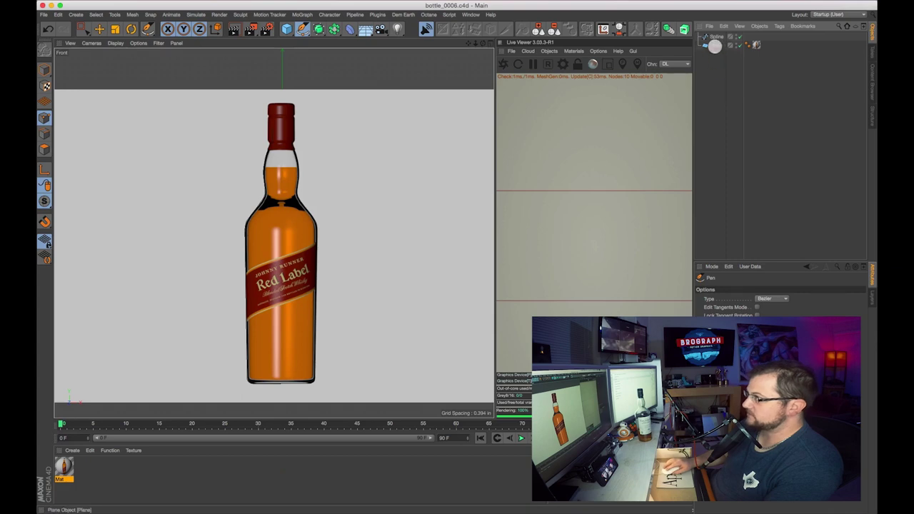
Rename the bottle image plane as ref and hide it.
left_click(716, 46)
double_click(715, 45)
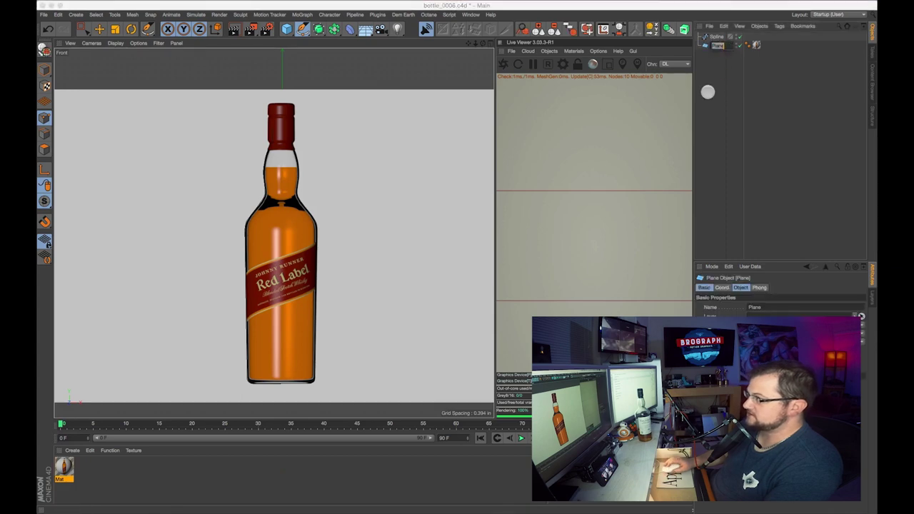
type("ref")
left_click(730, 72)
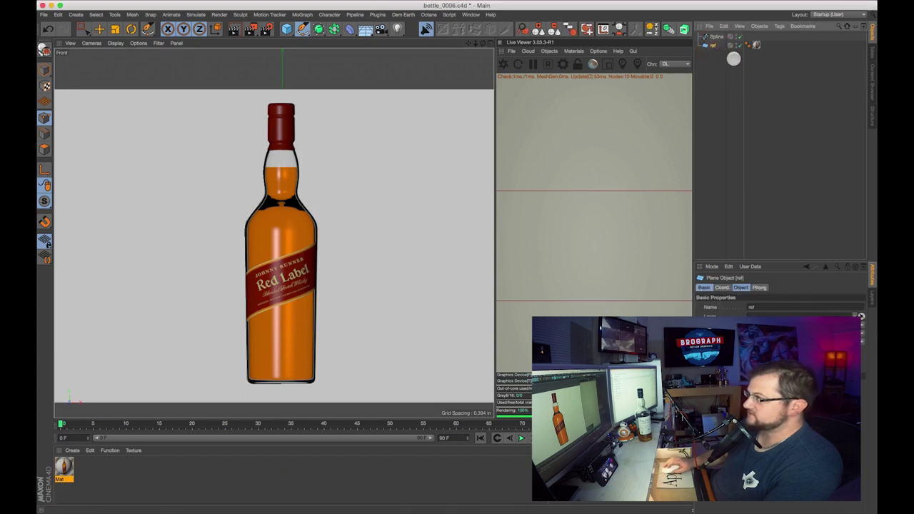
left_click(739, 45)
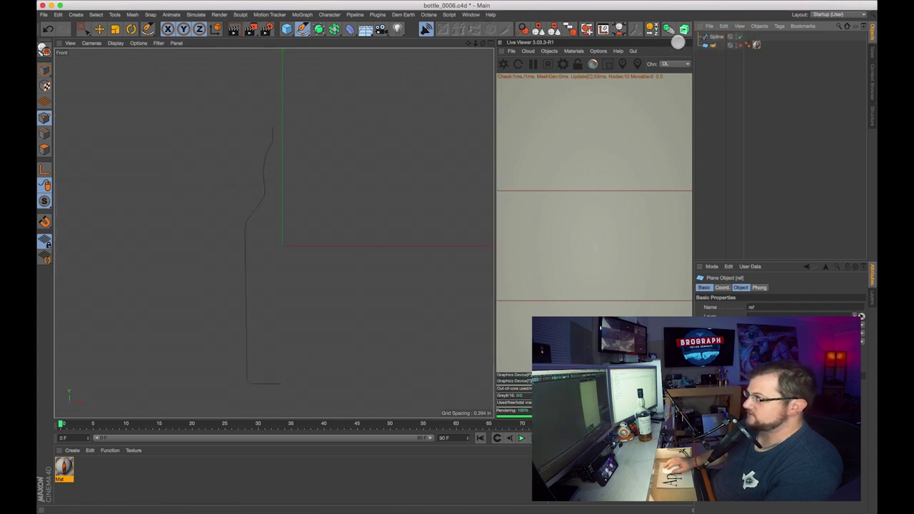
Select all points of the bottle profile spline and duplicate the spline object.
left_click(717, 37)
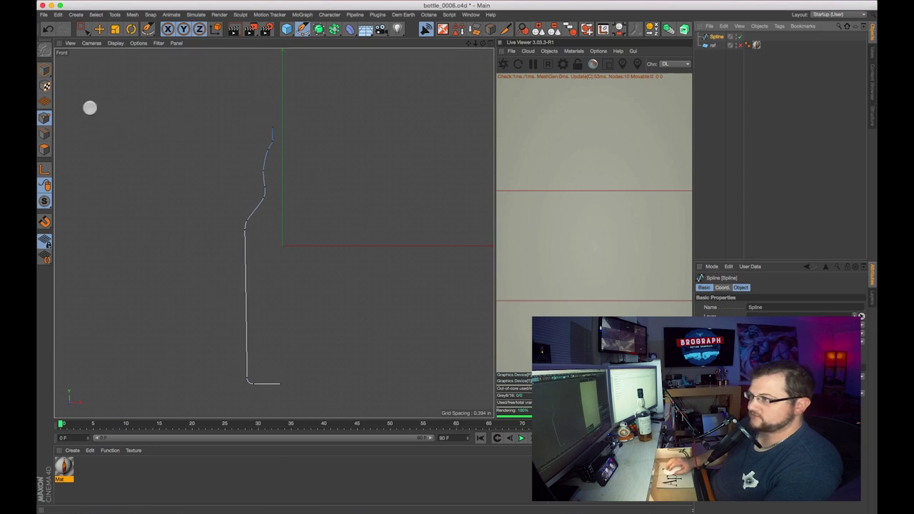
key("super+a")
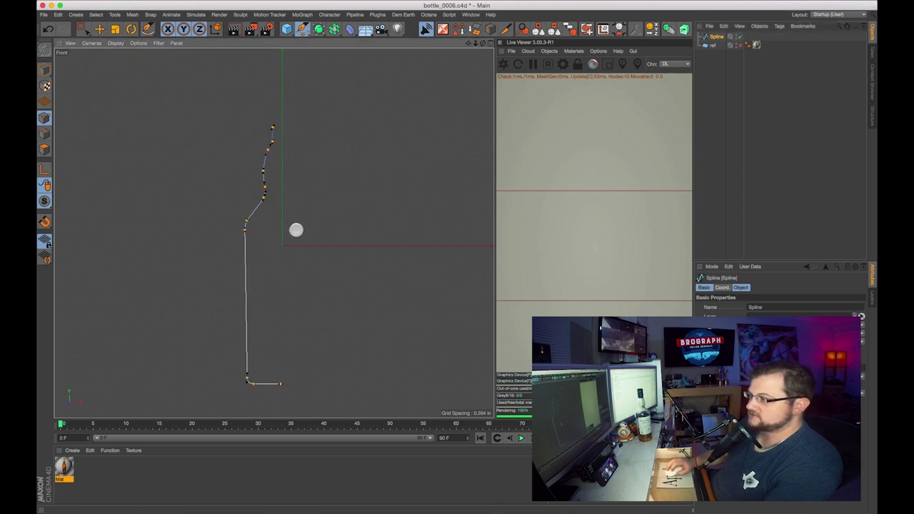
left_click(778, 92)
left_click(717, 37)
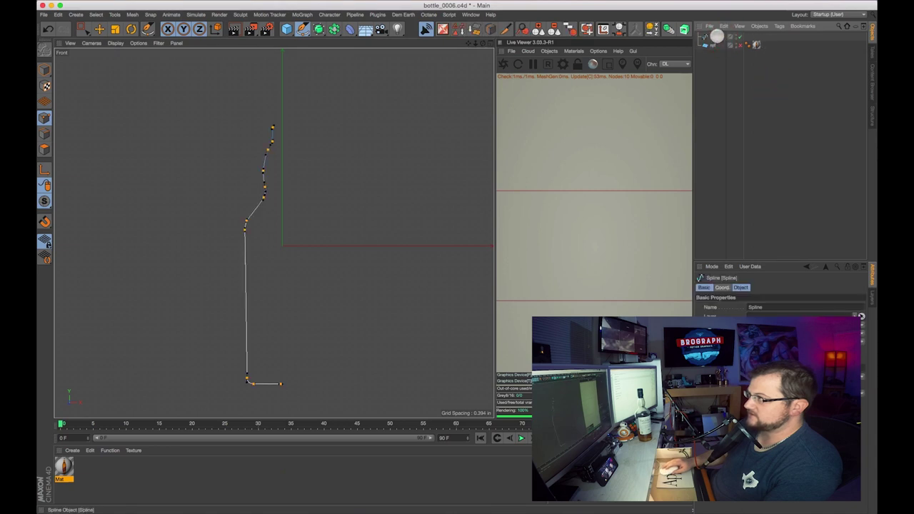
key("super+c")
key("super+v")
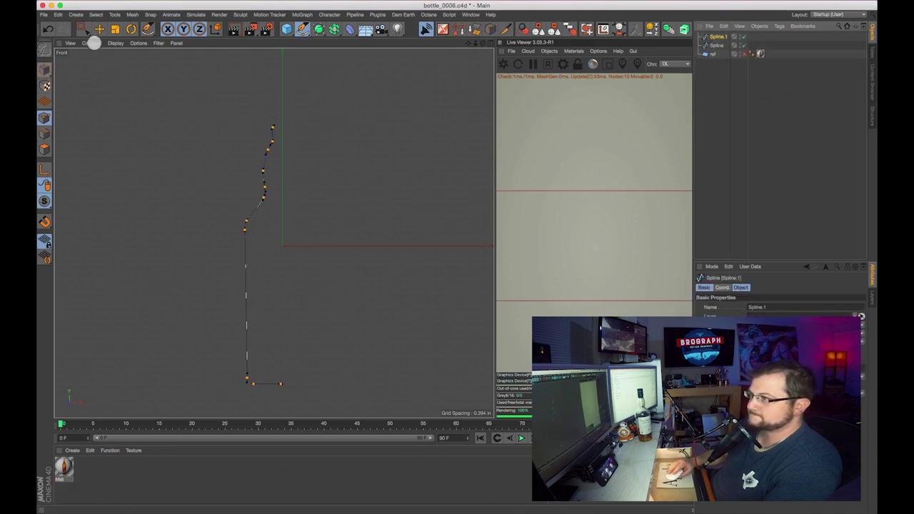
Scale the duplicated profile down slightly and shift it along X to form the inner wall of the glass.
left_click(113, 30)
key("r")
key("t")
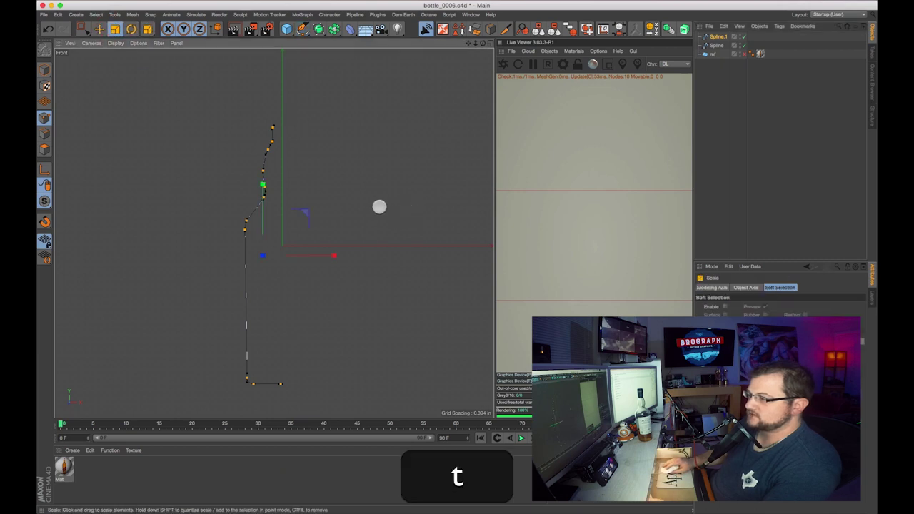
left_click_drag(379, 206, 374, 210)
key("e")
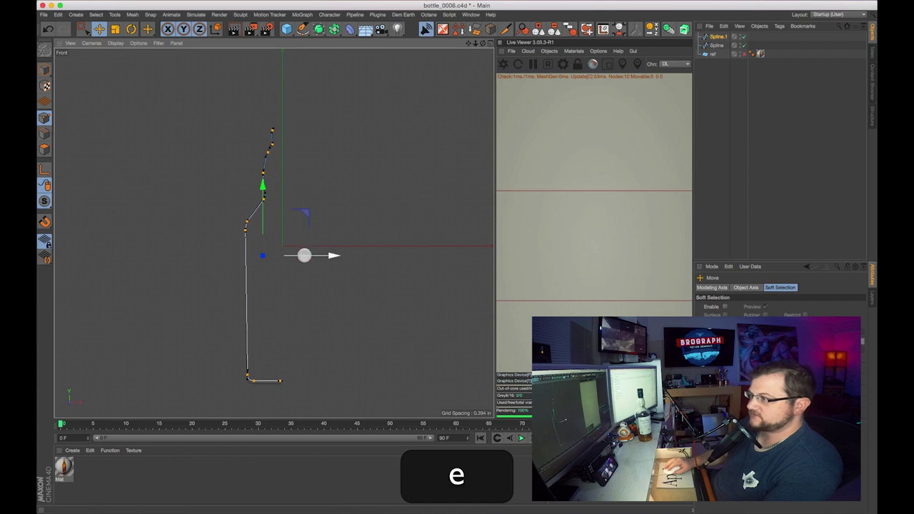
left_click_drag(302, 255, 306, 256)
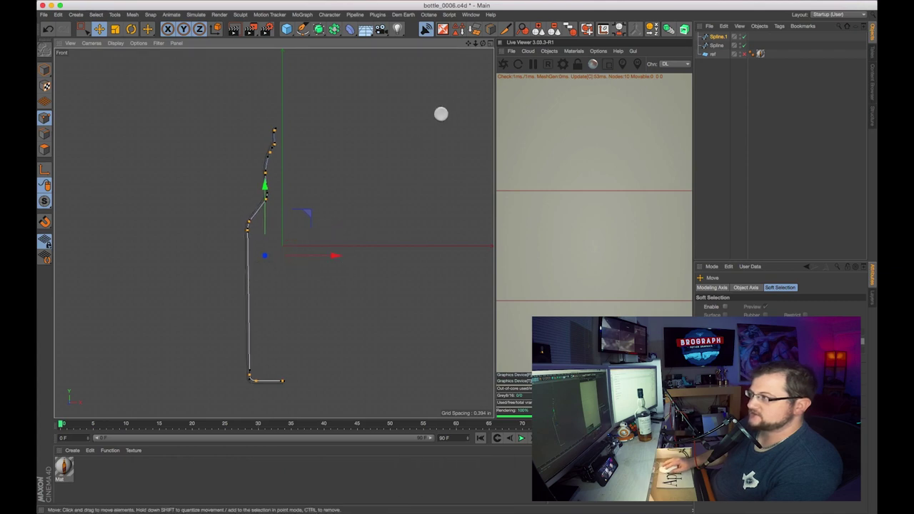
left_click(490, 43)
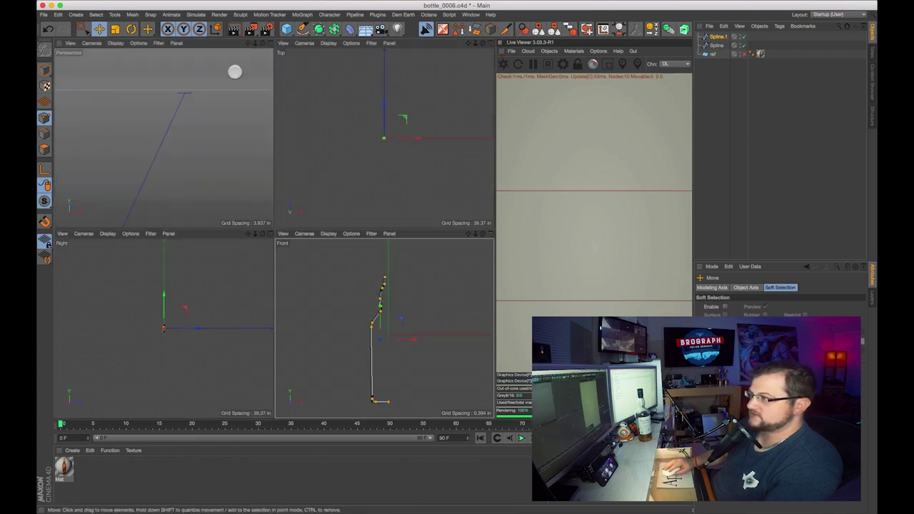
left_click(488, 232)
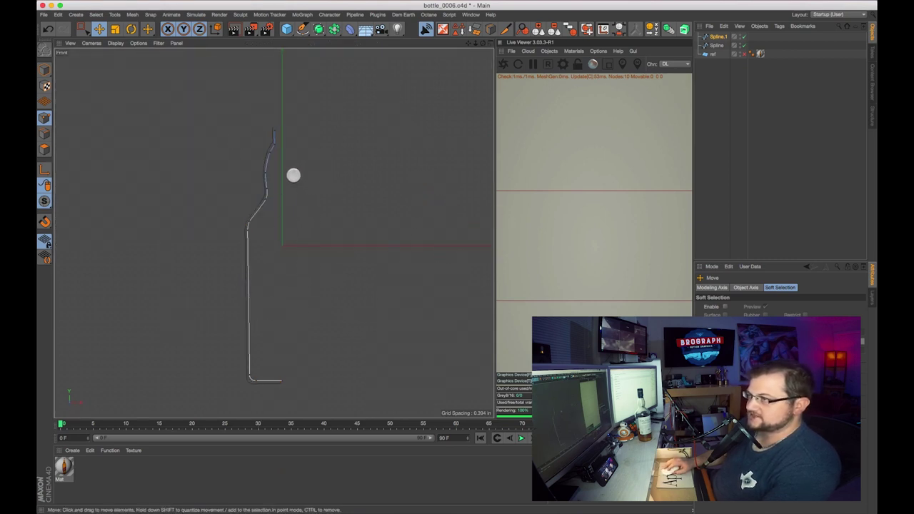
Switch to the bottle_0004_full.c4d scene and render its lathed glass bottle in the Live Viewer to examine the wall thickness.
left_click(470, 14)
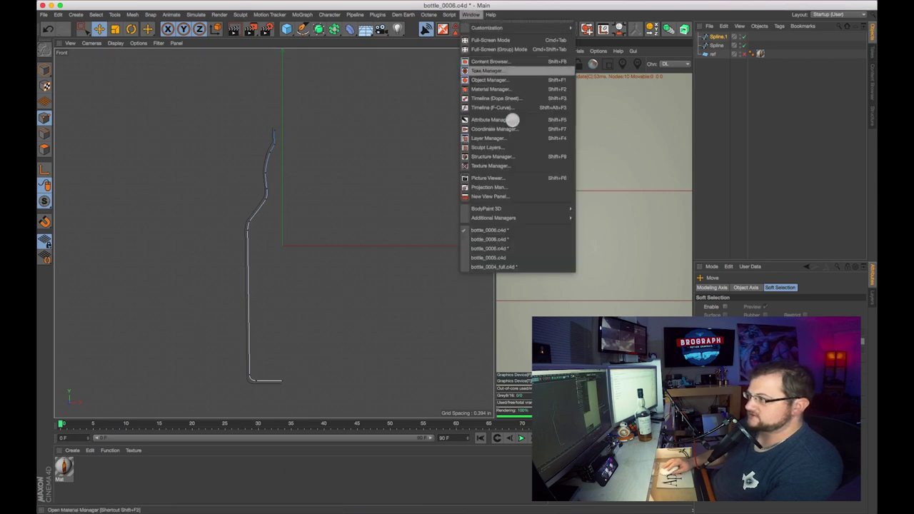
left_click(533, 268)
left_click_drag(493, 208, 332, 237)
left_click(340, 63)
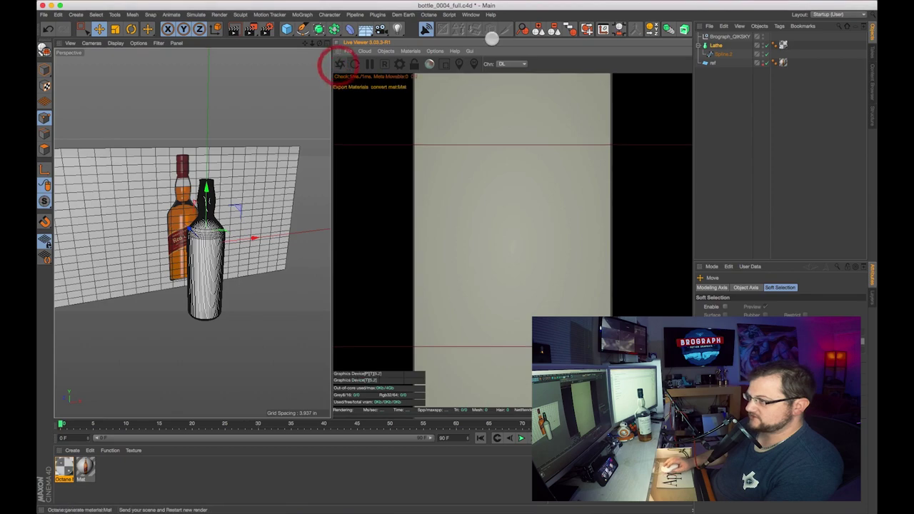
left_click_drag(255, 235, 286, 235, "alt")
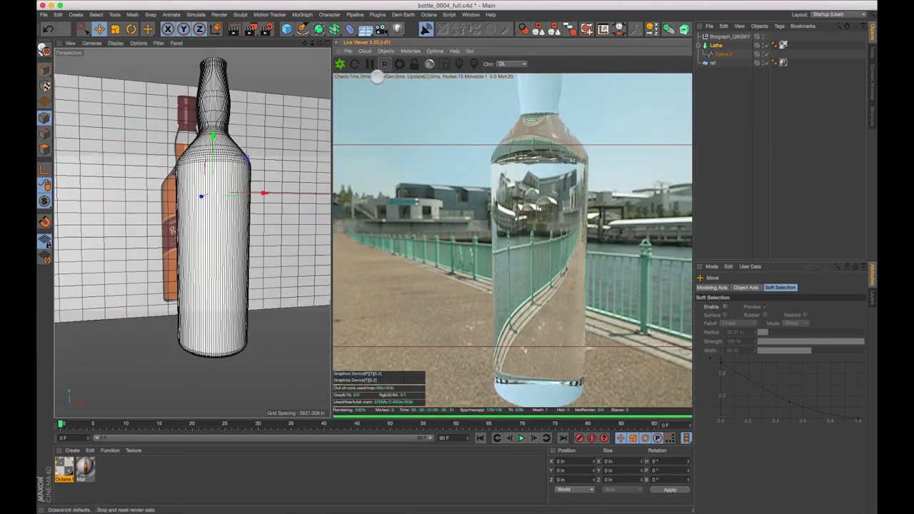
left_click_drag(330, 90, 496, 91)
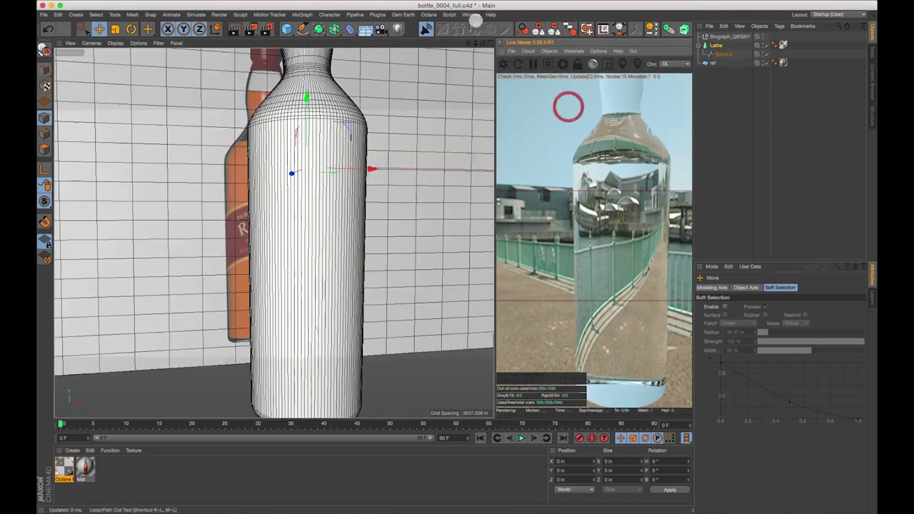
Return to bottle_0006.c4d and merge the outer and inner profile splines with Connect Objects + Delete.
left_click(471, 14)
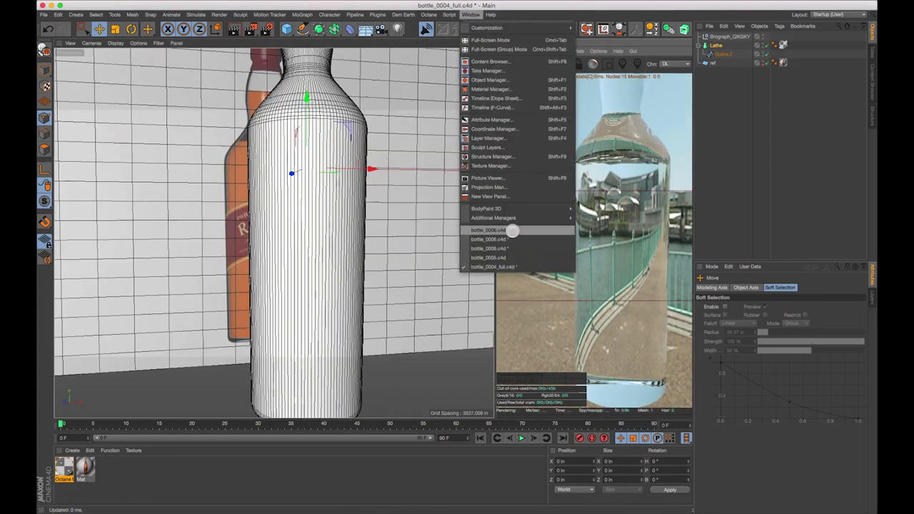
left_click(511, 230)
key("1")
left_click_drag(370, 252, 363, 217)
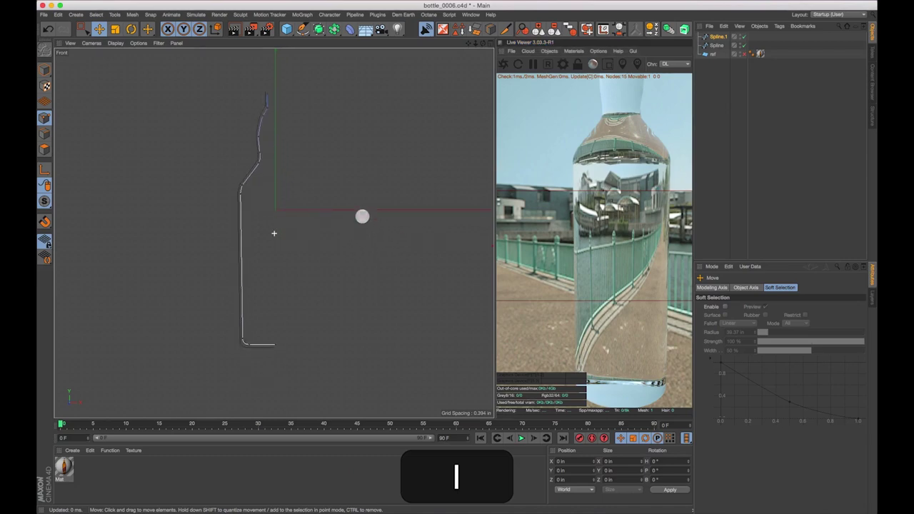
left_click(746, 132)
left_click(716, 45)
left_click(718, 37, "shift")
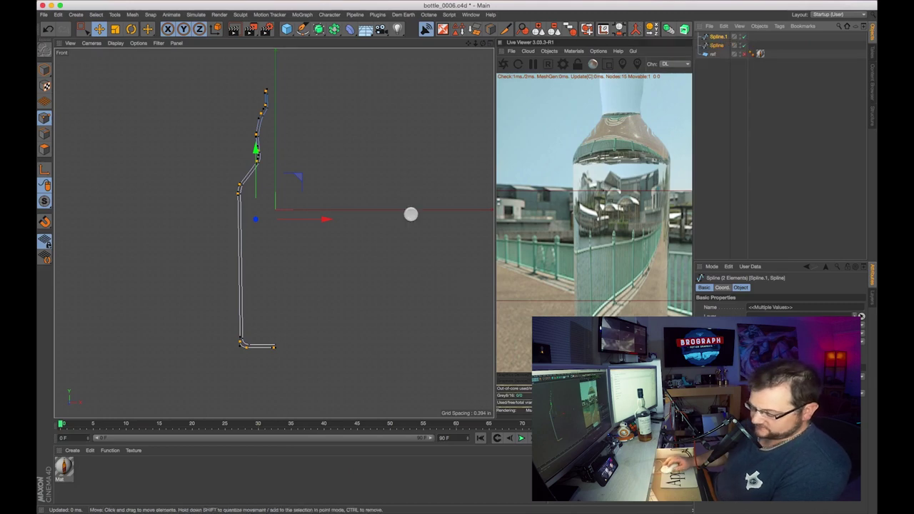
key("shift+c")
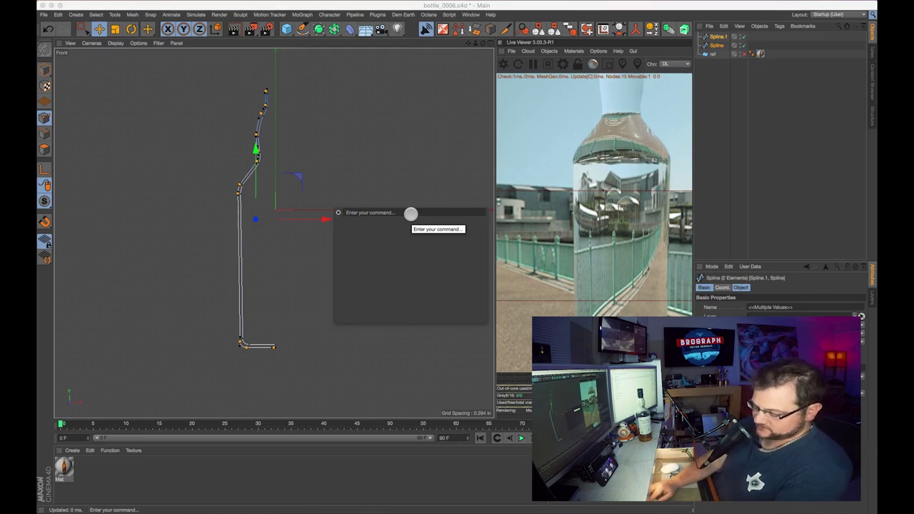
type("connect")
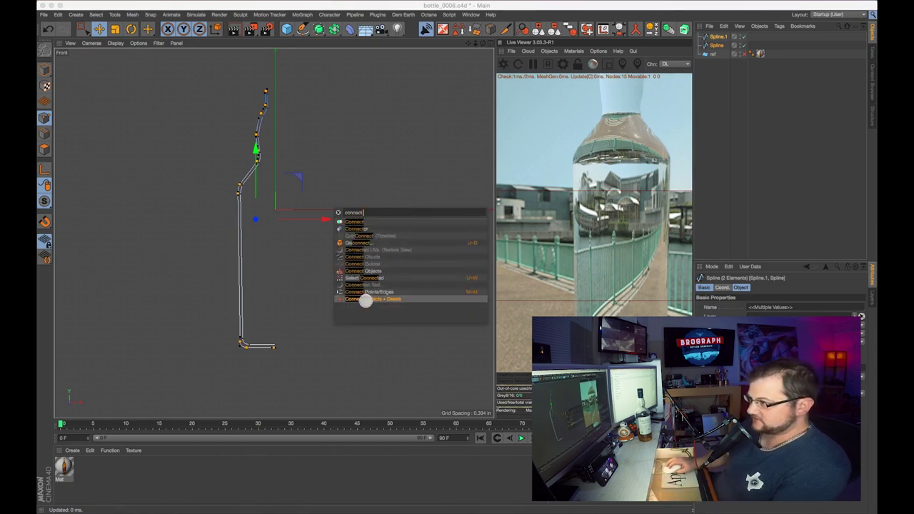
key("Escape")
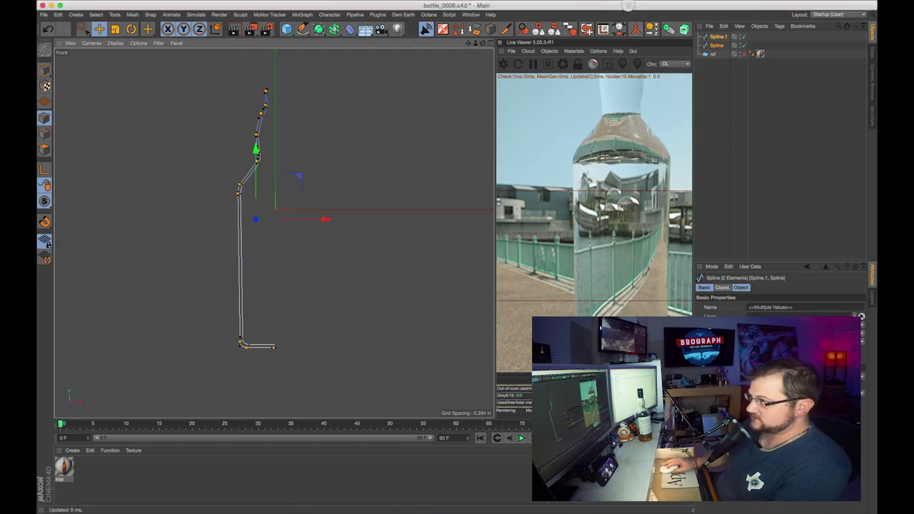
left_click(635, 28)
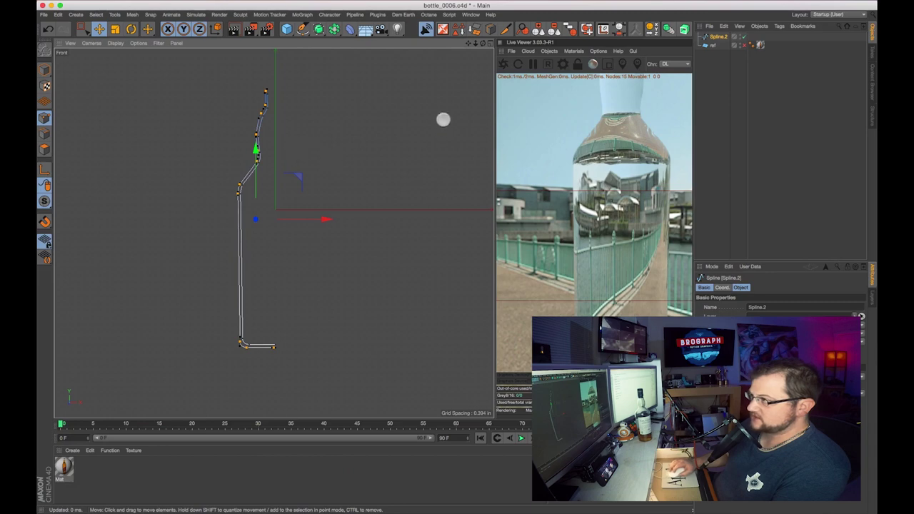
Select the open end points of the outer and inner profiles at the bottle's mouth and connect them with Join Segment.
left_click(491, 44)
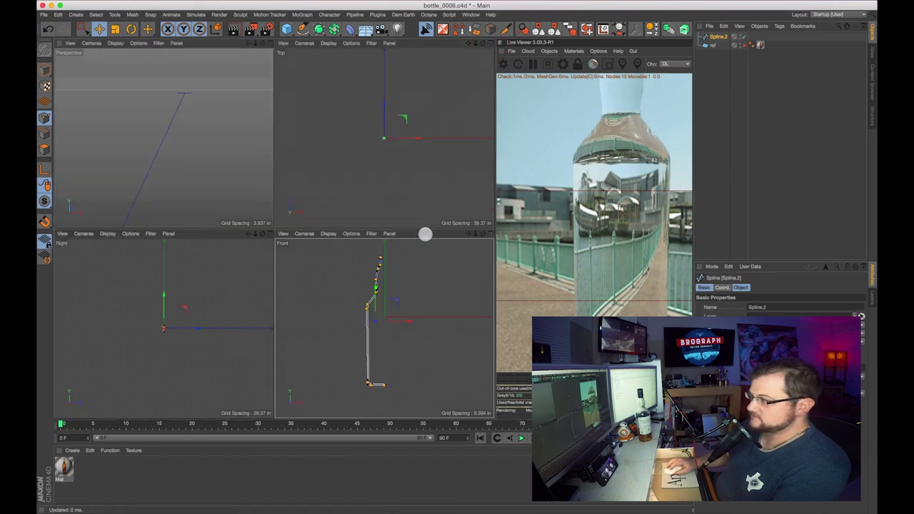
key("s")
left_click_drag(205, 157, 219, 119, "alt")
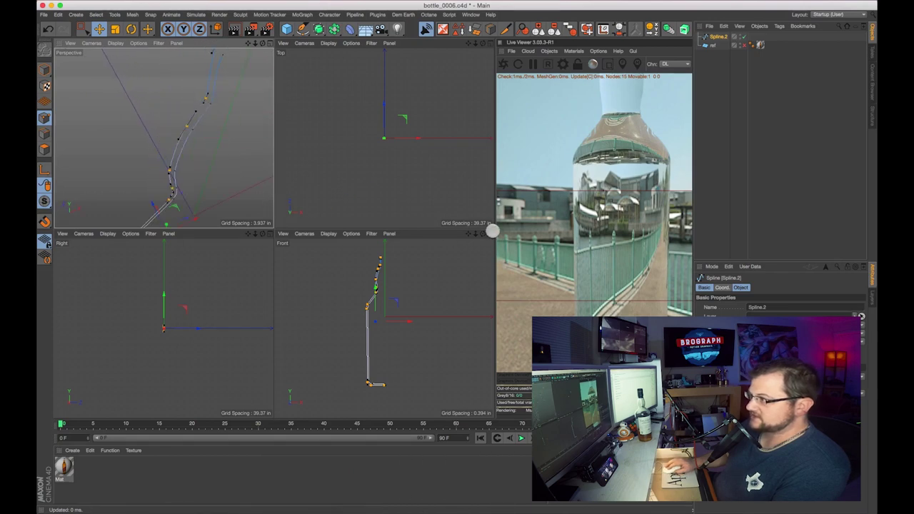
left_click(492, 235)
left_click_drag(355, 124, 307, 181)
scroll(334, 184, "up", 8)
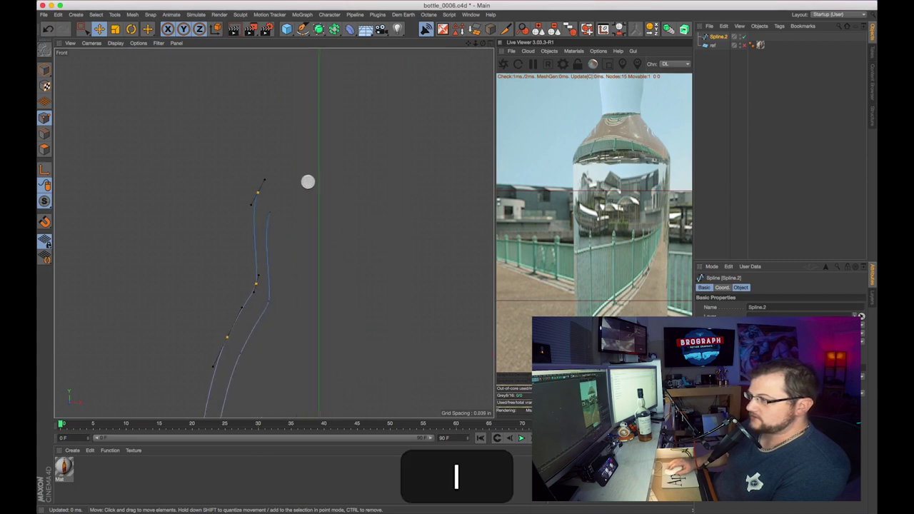
left_click(271, 213)
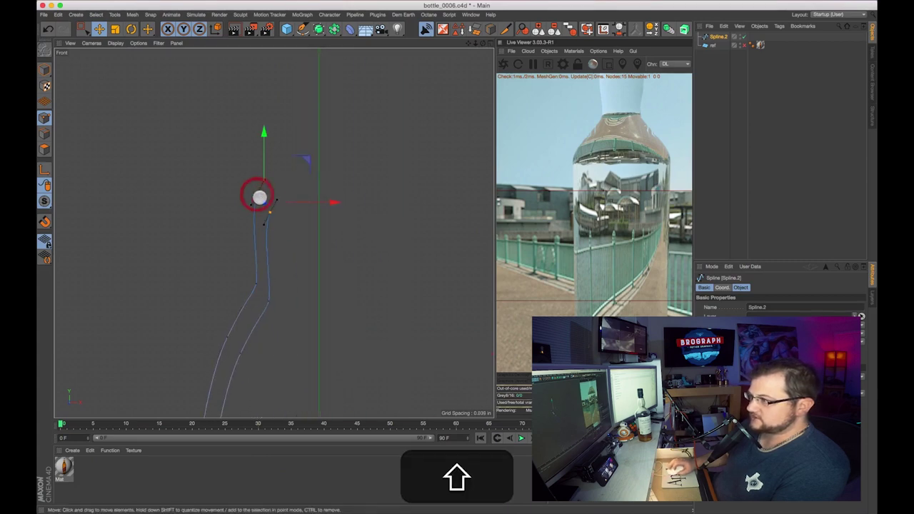
key("shift+c")
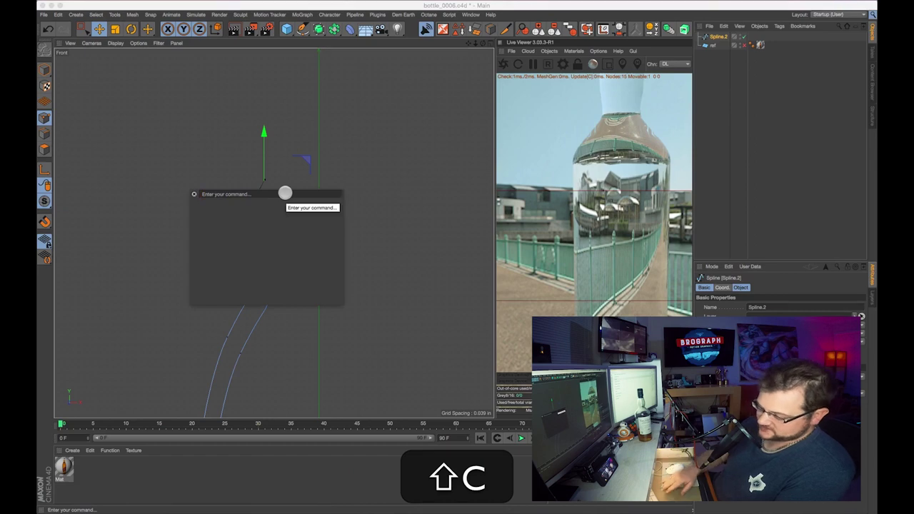
type("join")
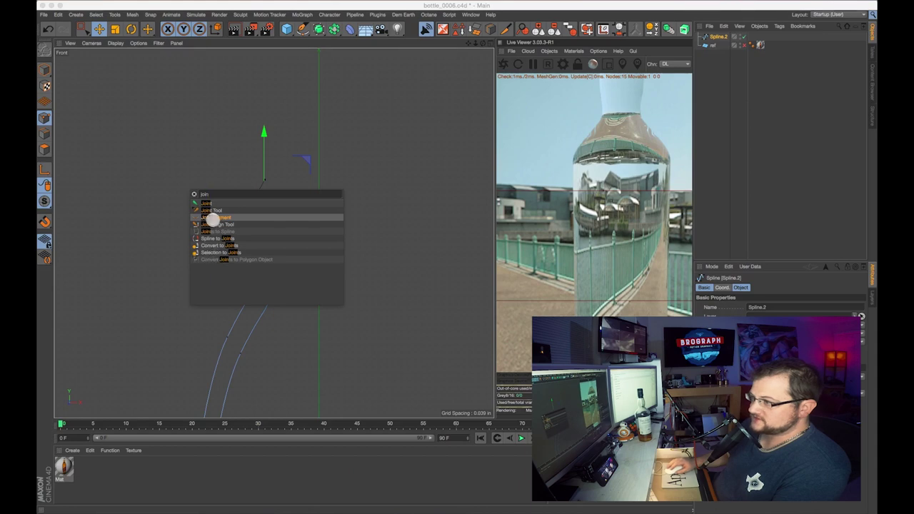
left_click(209, 218)
Shift the inner profile's end point at the bottle base along X into line with the outer one, and select the outer end point.
right_click_drag(274, 233, 291, 378, "alt")
left_click_drag(290, 378, 296, 178)
right_click_drag(296, 178, 353, 175)
left_click_drag(353, 175, 317, 213)
scroll(307, 207, "up", 6)
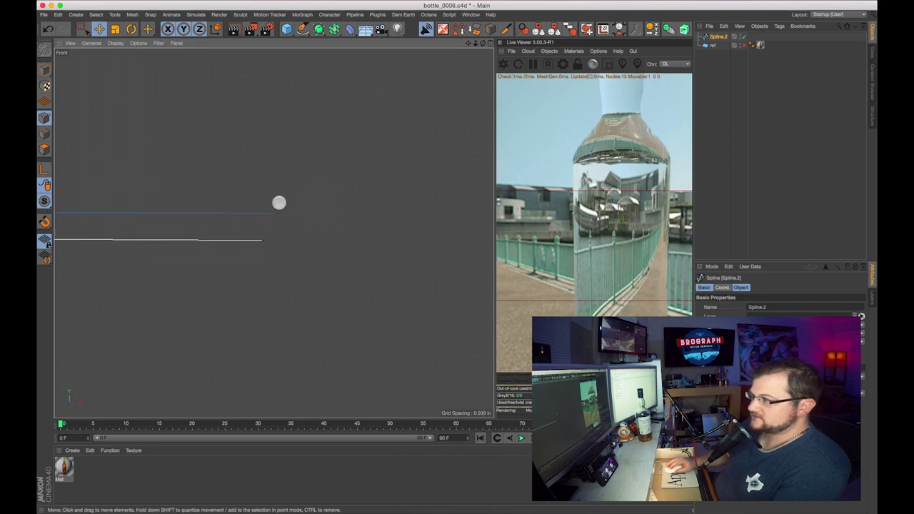
left_click(279, 214)
left_click_drag(326, 212, 310, 212)
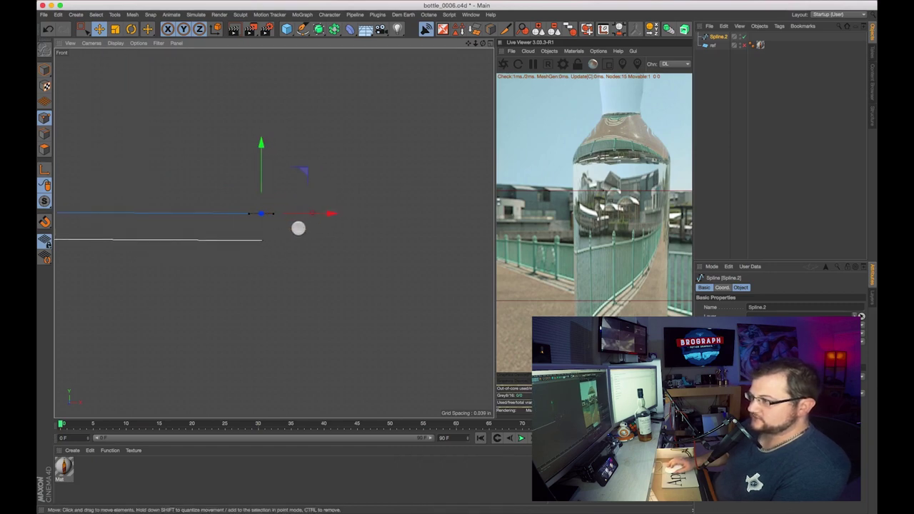
scroll(273, 233, "down", 2)
left_click(266, 238)
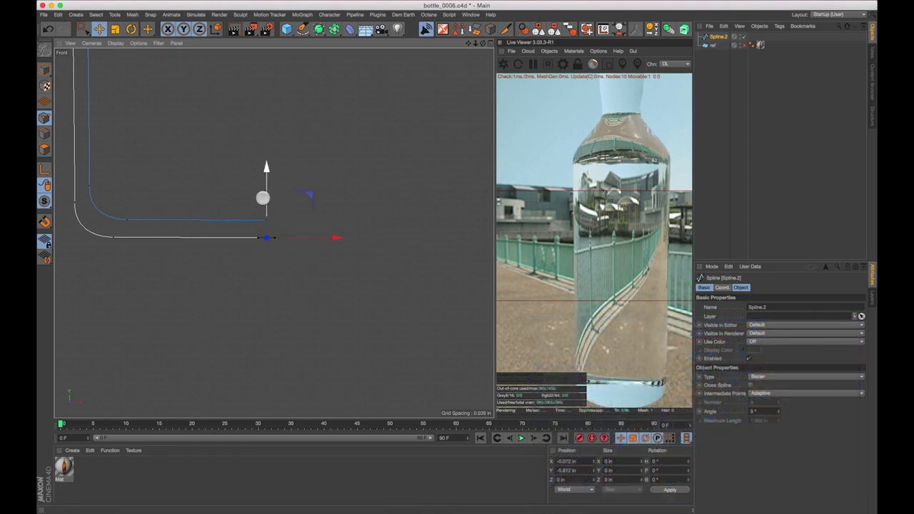
Try to close the bottle profile at the base with the Close Spline option.
left_click(751, 385)
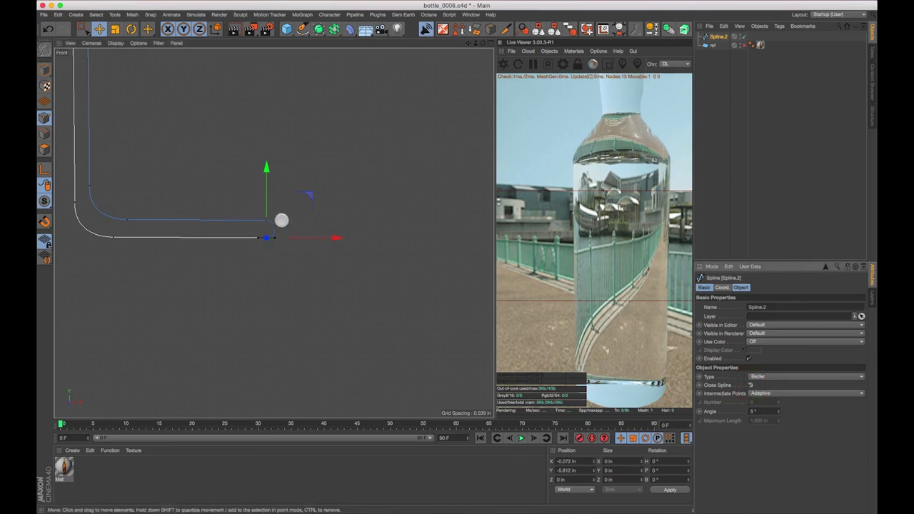
left_click_drag(265, 220, 266, 238)
scroll(270, 235, "down", 5)
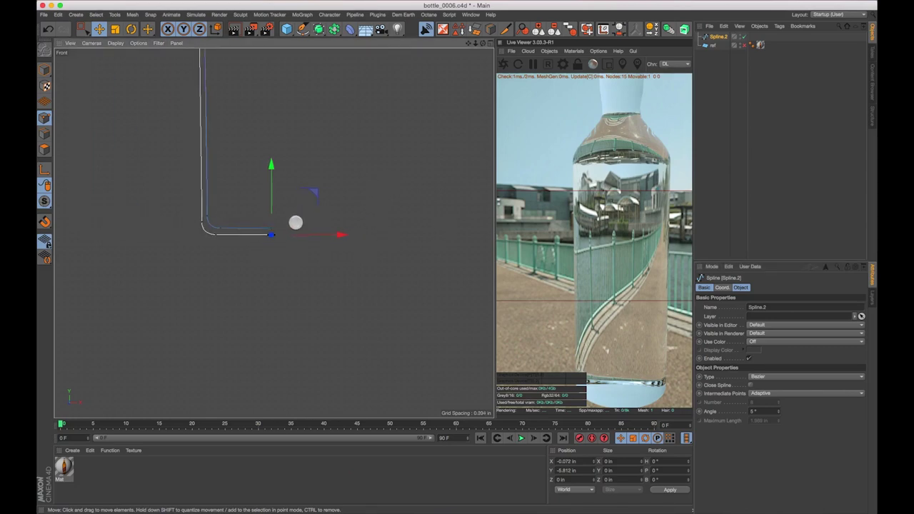
Copy the outer base end point's X position, -0.072 in, and apply it to the inner base end point.
key("s")
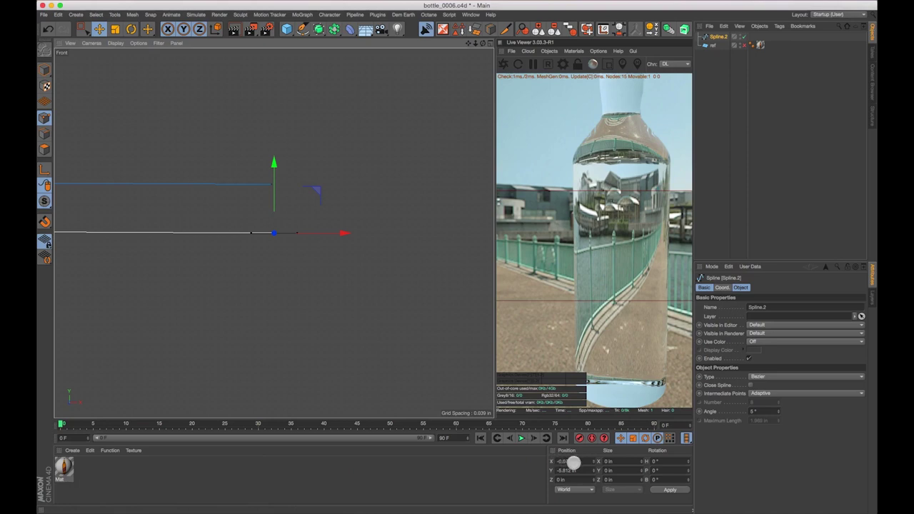
left_click(573, 462)
key("super+c")
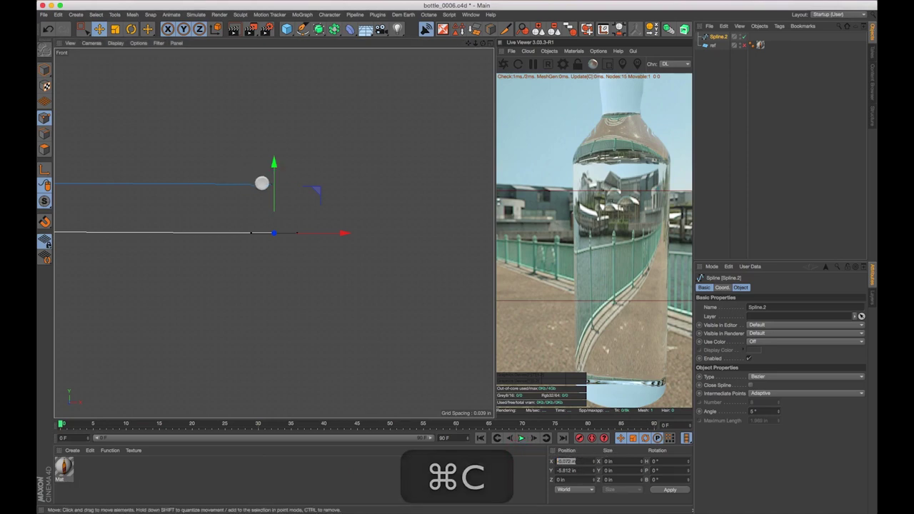
left_click(262, 188)
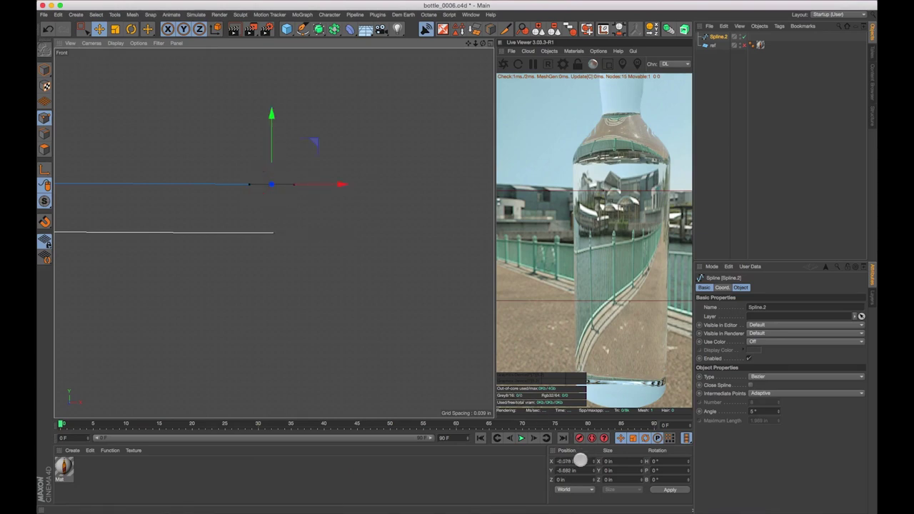
left_click(580, 461)
key("super+v")
left_click(657, 492)
Add a Lathe generator to the scene for the finished bottle profile.
scroll(292, 276, "down", 5)
key("1")
left_click_drag(274, 233, 293, 365)
scroll(274, 234, "down", 4)
key("1")
mouse_move(348, 165)
left_mouse_down()
mouse_move(342, 288)
mouse_move(347, 265)
mouse_move(390, 249)
left_mouse_up()
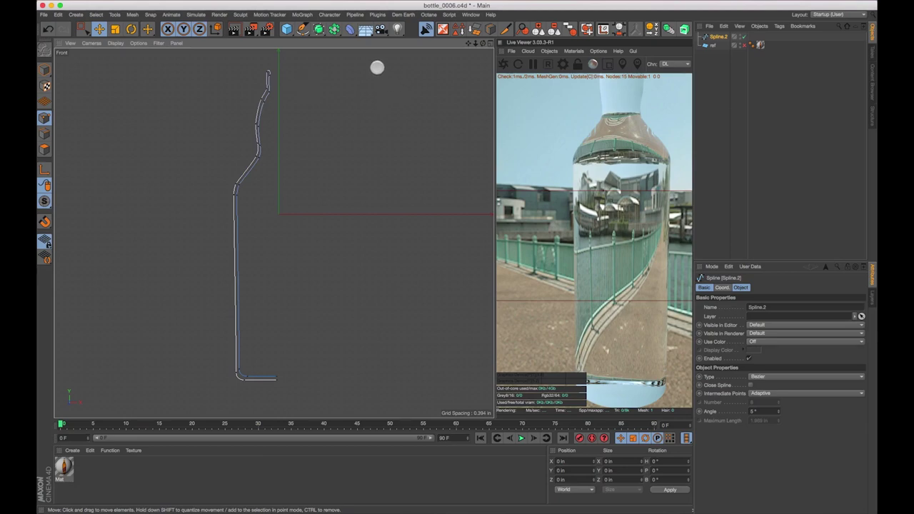
left_click(320, 27)
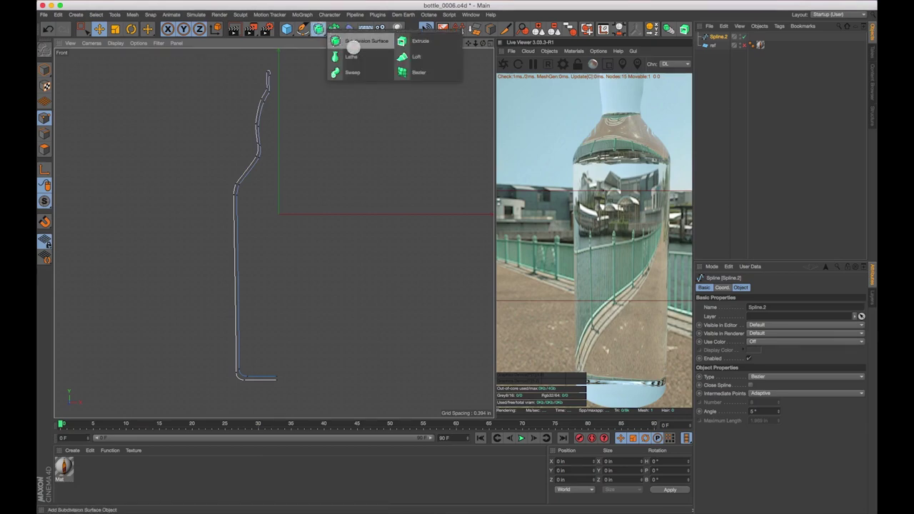
left_click(353, 57)
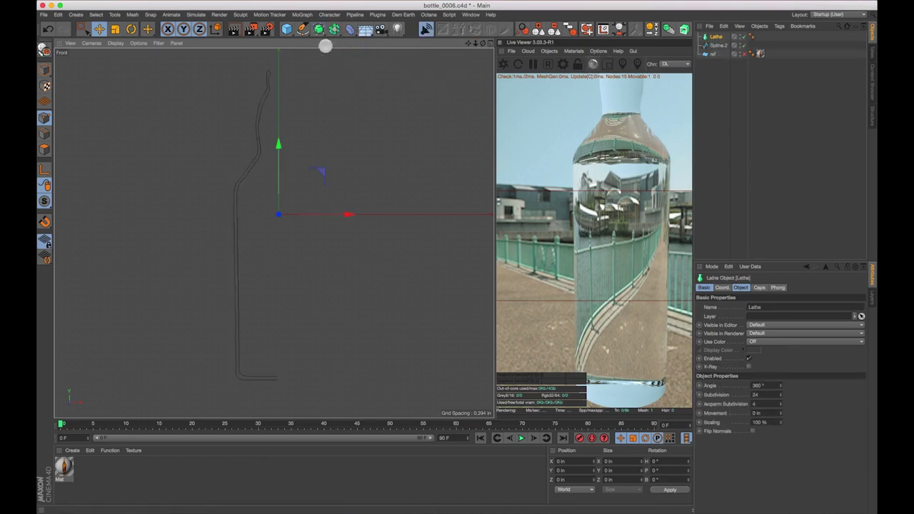
Set the Lathe's X position to the copied -0.072 in and make Spline.2 its child.
left_click(100, 27)
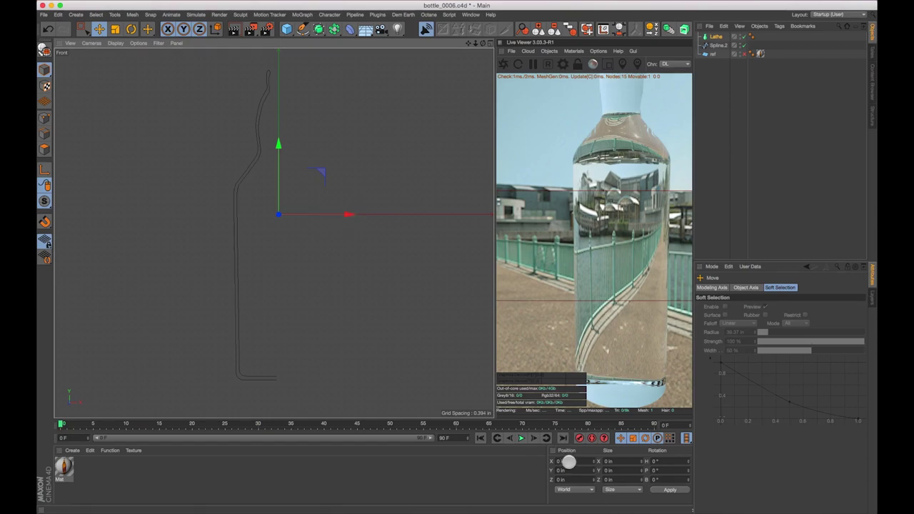
left_click(576, 462)
key("super+v")
left_click(666, 491)
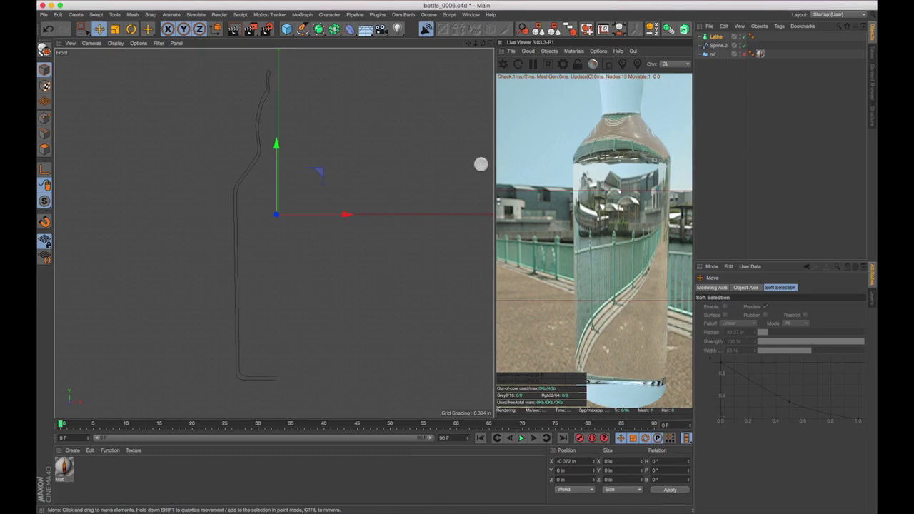
left_click(778, 109)
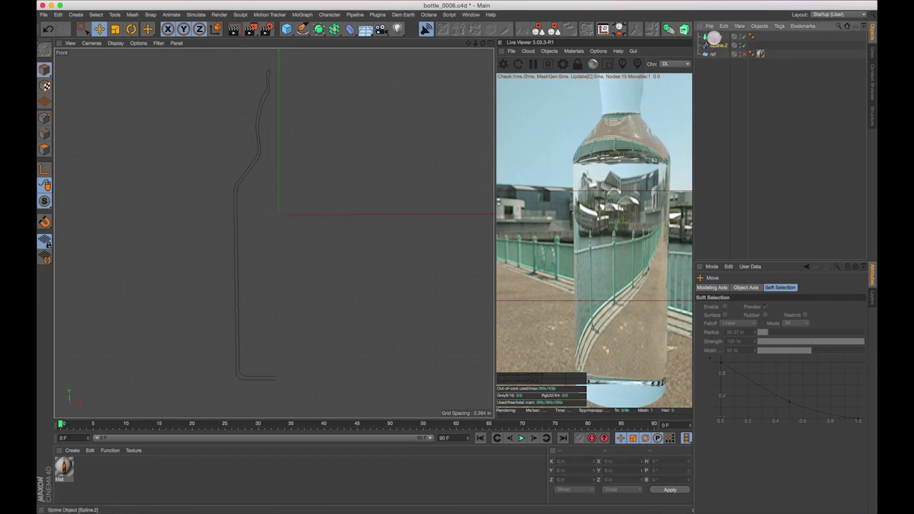
left_click_drag(714, 36, 713, 37)
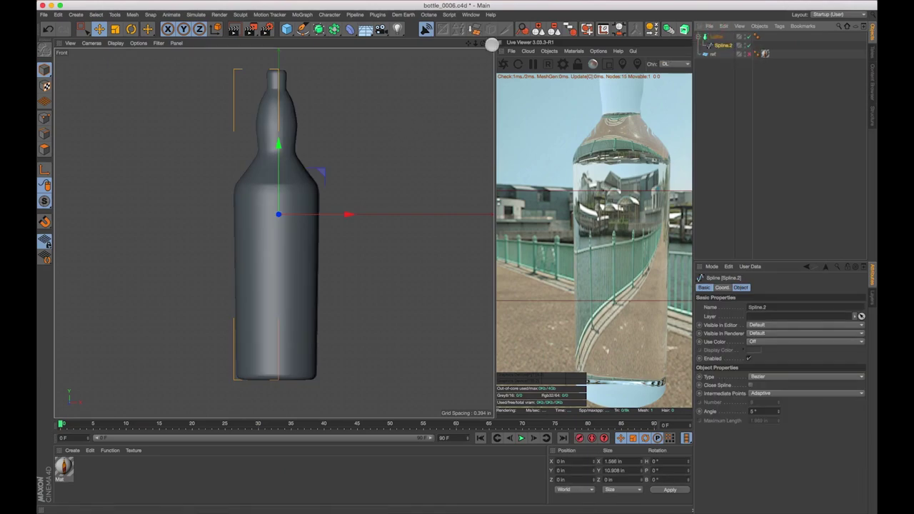
Examine the lathed bottle's shape in a full-size perspective view.
middle_click(311, 63)
scroll(164, 165, "down", 5)
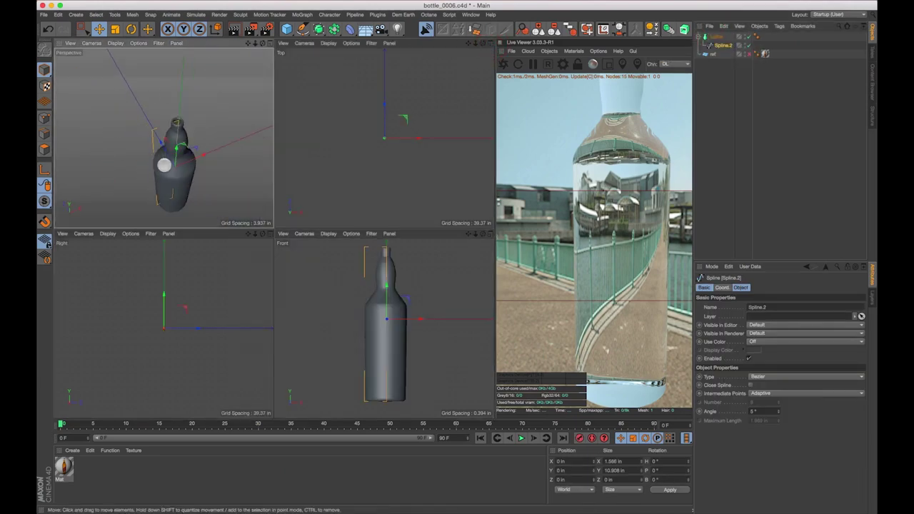
key("1")
left_click_drag(180, 182, 177, 112)
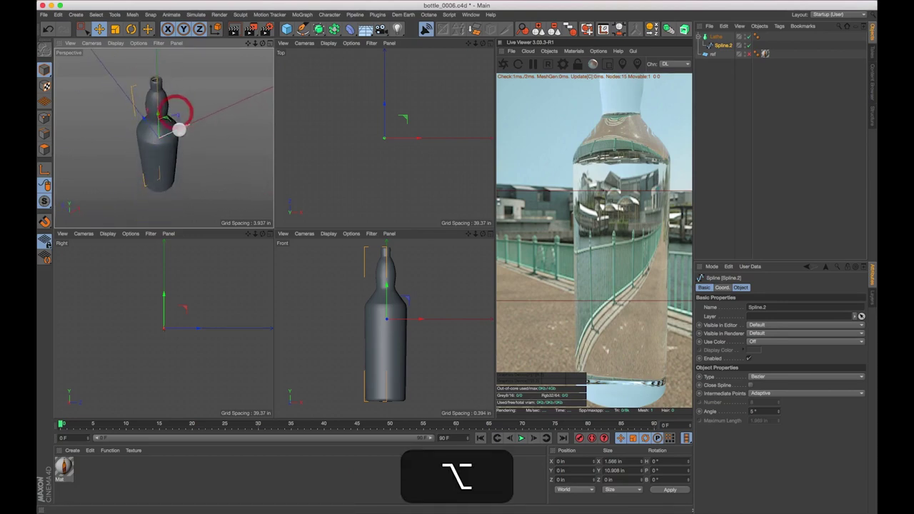
left_click(268, 43)
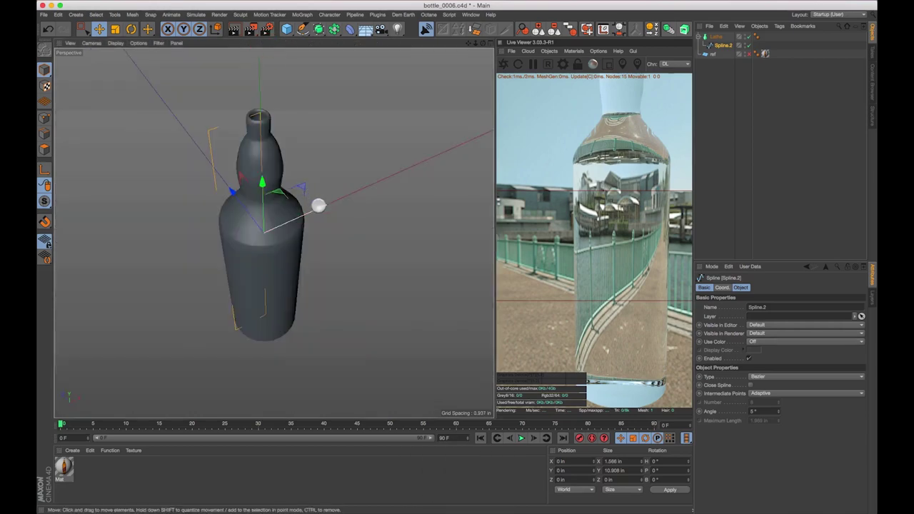
left_click_drag(370, 205, 377, 225, "alt")
scroll(364, 234, "down", 2)
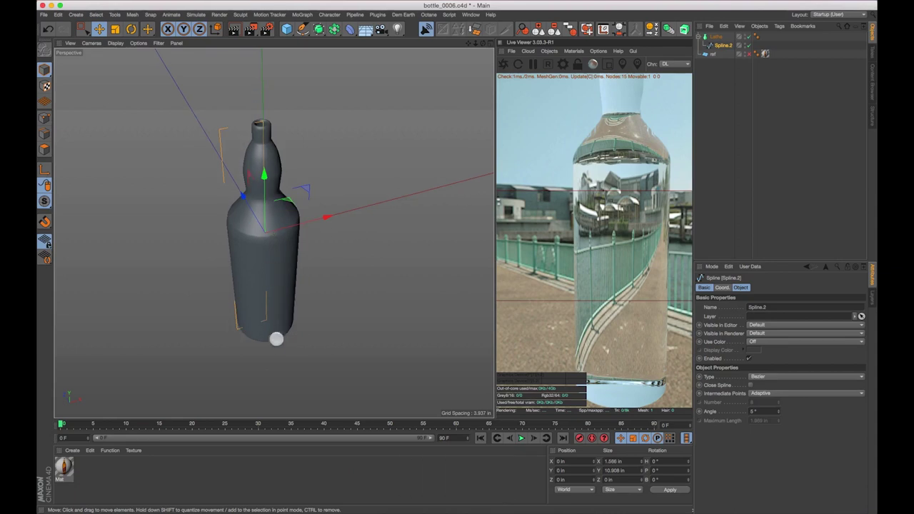
Create an Octane Material, set its material type to Specular and apply it to the lathed bottle.
left_click(72, 450)
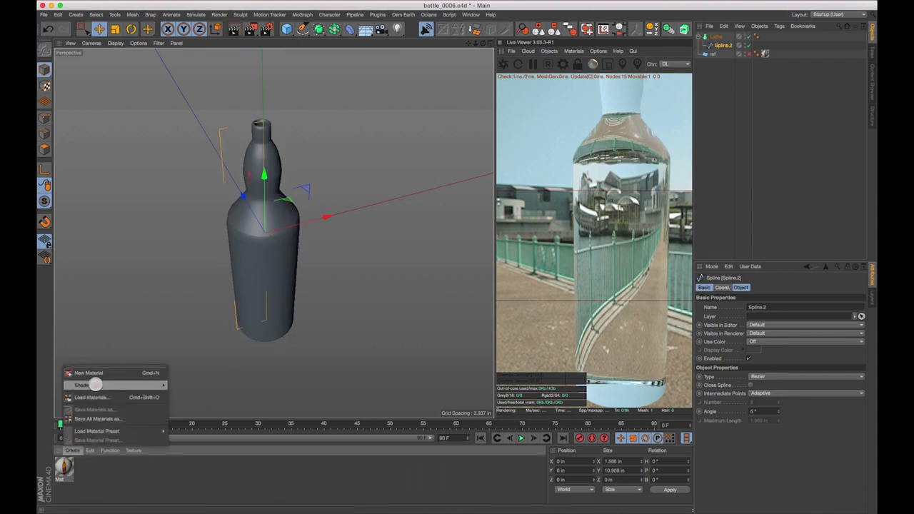
mouse_move(155, 384)
mouse_move(198, 373)
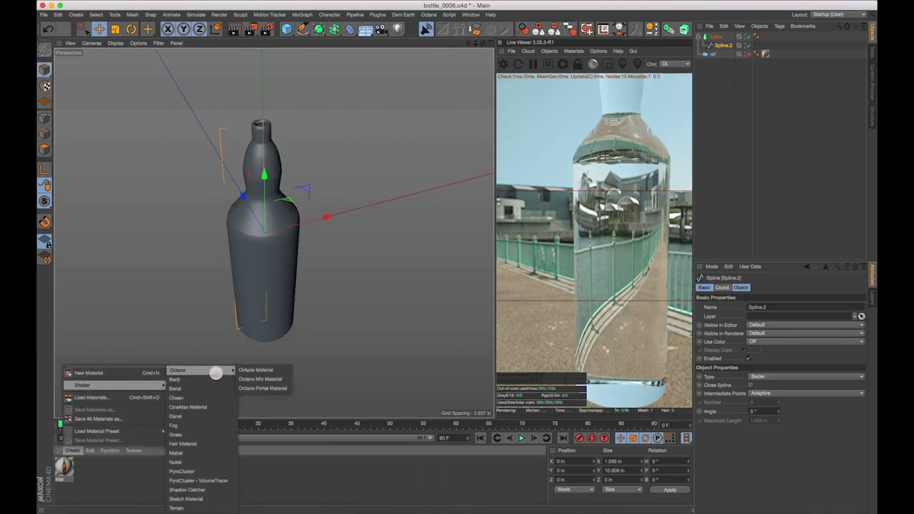
left_click(247, 370)
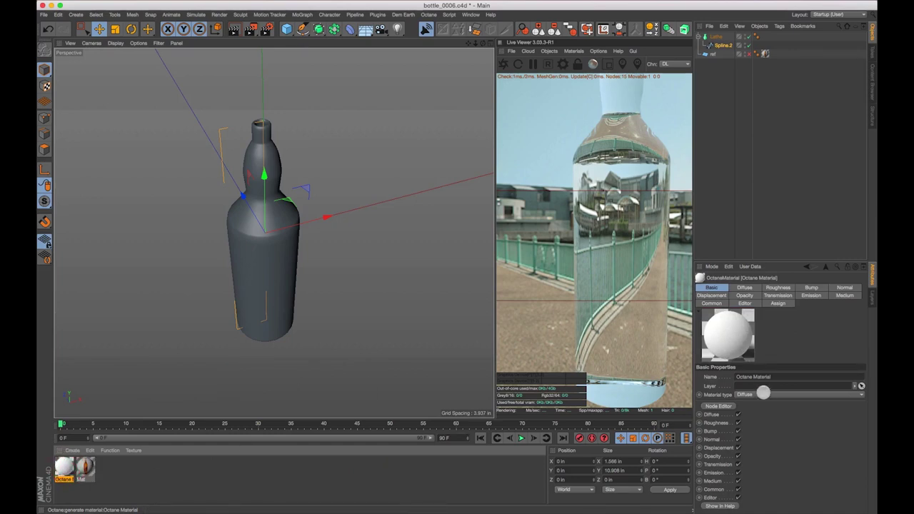
left_click(764, 395)
left_click(752, 419)
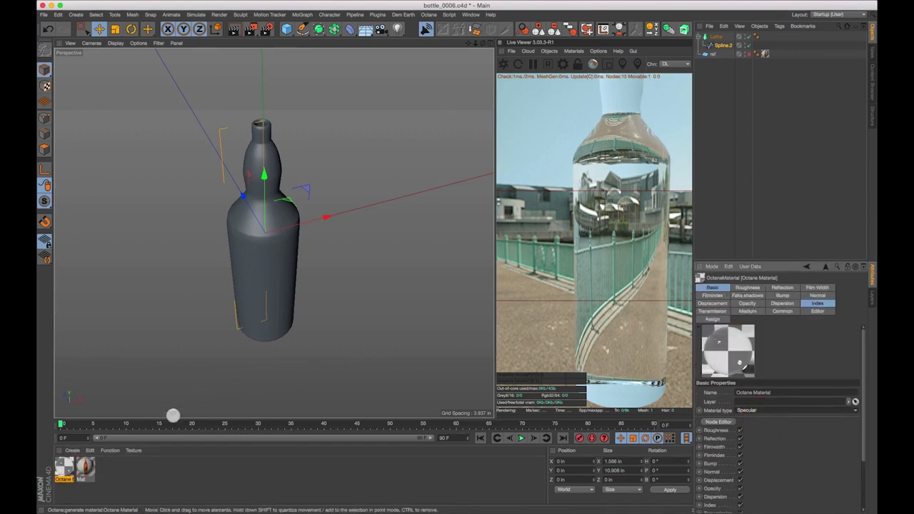
left_click_drag(65, 468, 265, 265)
key("alt")
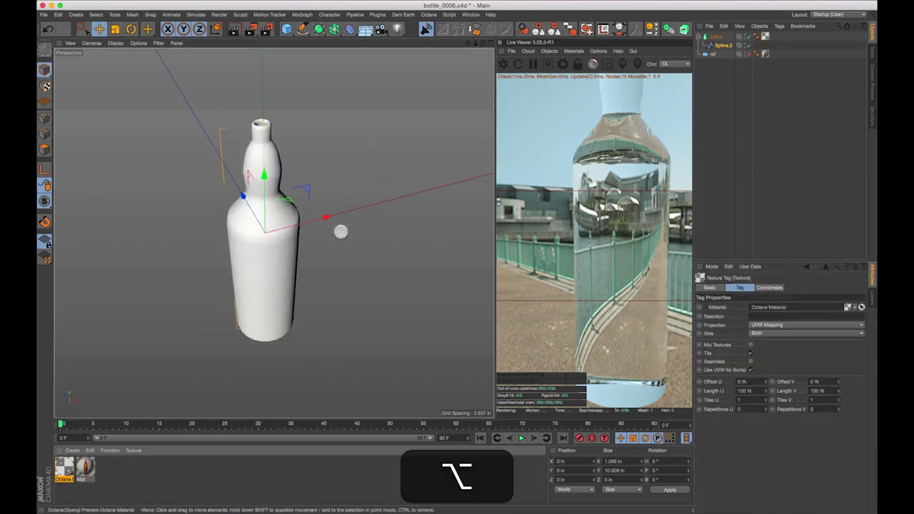
Start the Live Viewer render and load the Brograph_QIKSKY preset into the scene.
left_click(501, 64)
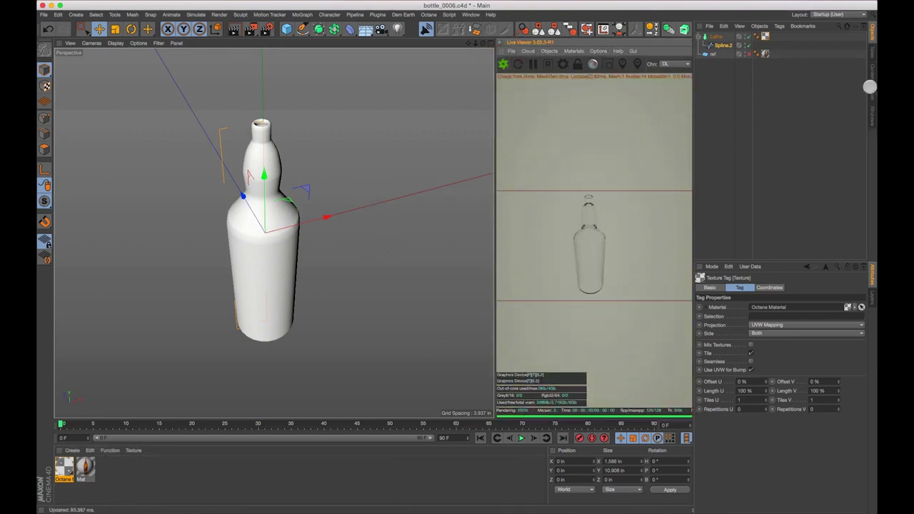
left_click(868, 87)
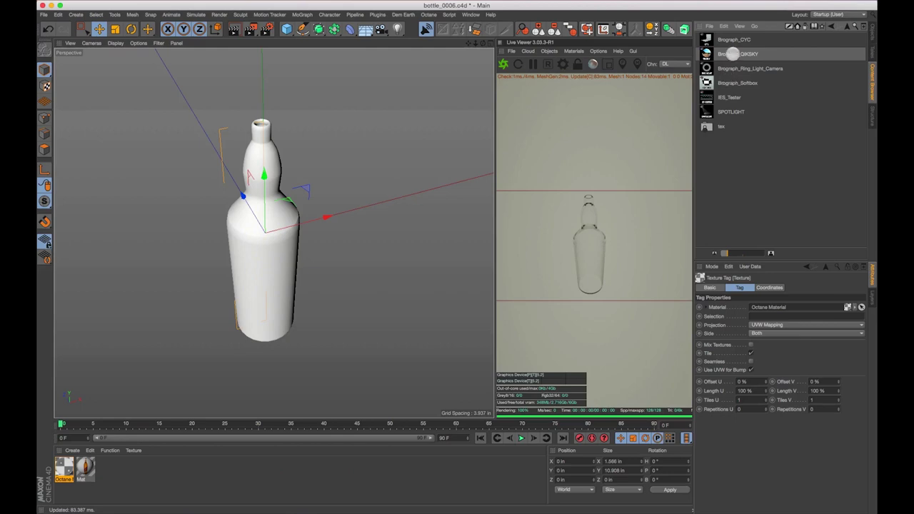
double_click(733, 55)
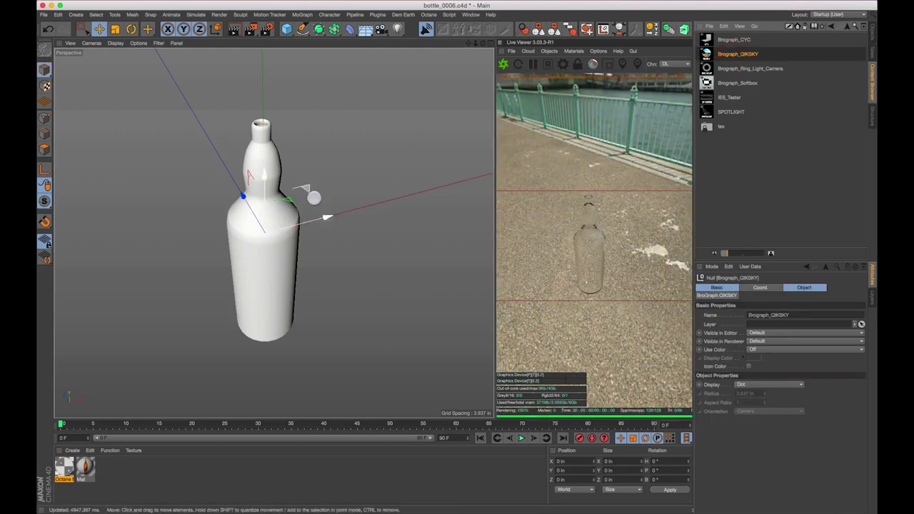
Examine the rendered glass bottle against the sky environment from closer and lower angles.
scroll(307, 194, "up", 5)
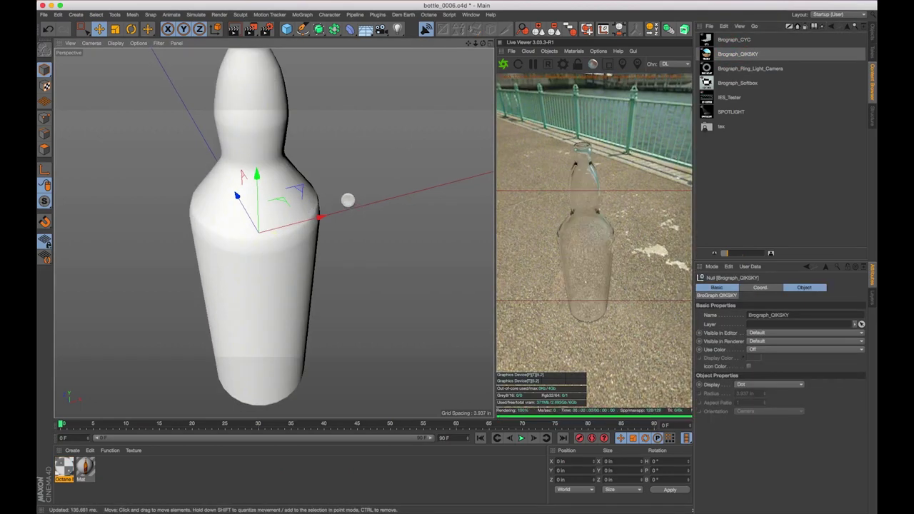
left_click_drag(325, 227, 324, 298, "alt")
left_click_drag(316, 256, 353, 271, "alt")
key("1")
left_click_drag(347, 207, 339, 224, "alt")
scroll(288, 200, "down", 3)
key("1")
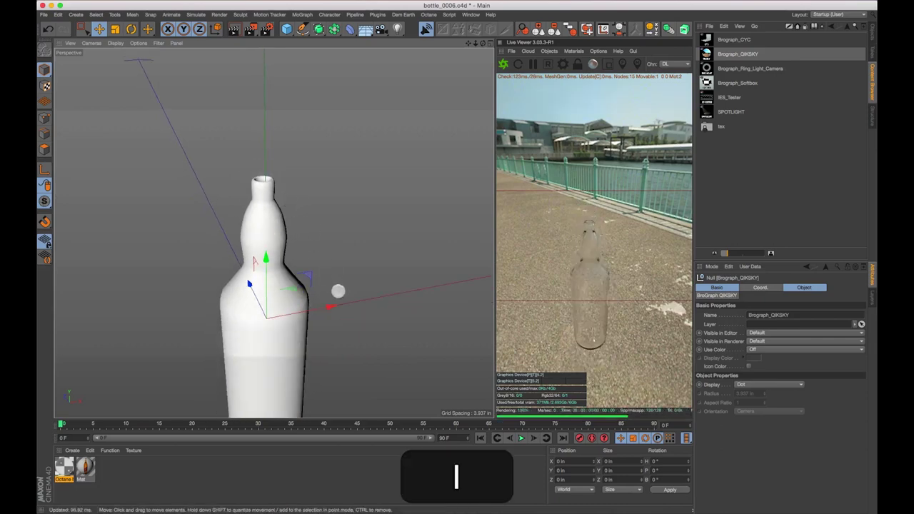
Stop the Live Viewer render and show the bottle as wireframe lines in a full-size front view.
left_click_drag(336, 288, 328, 190)
left_click(548, 64)
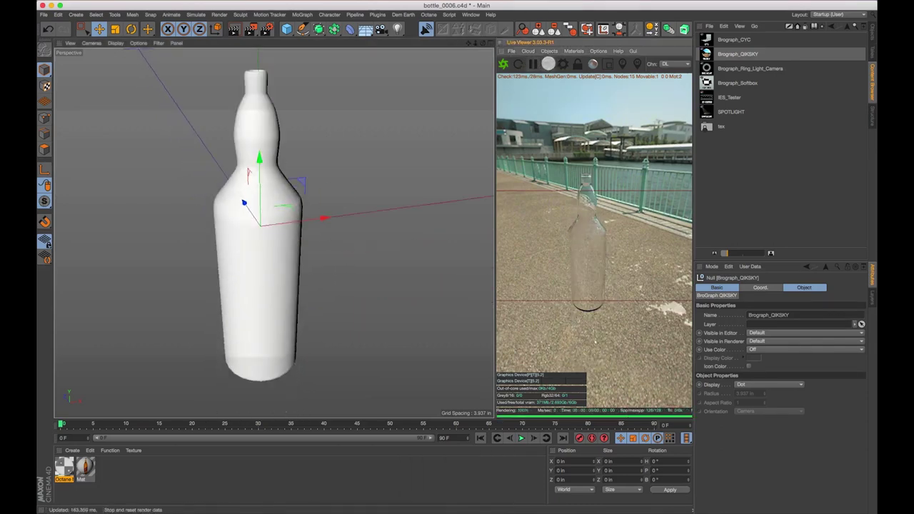
left_click(490, 42)
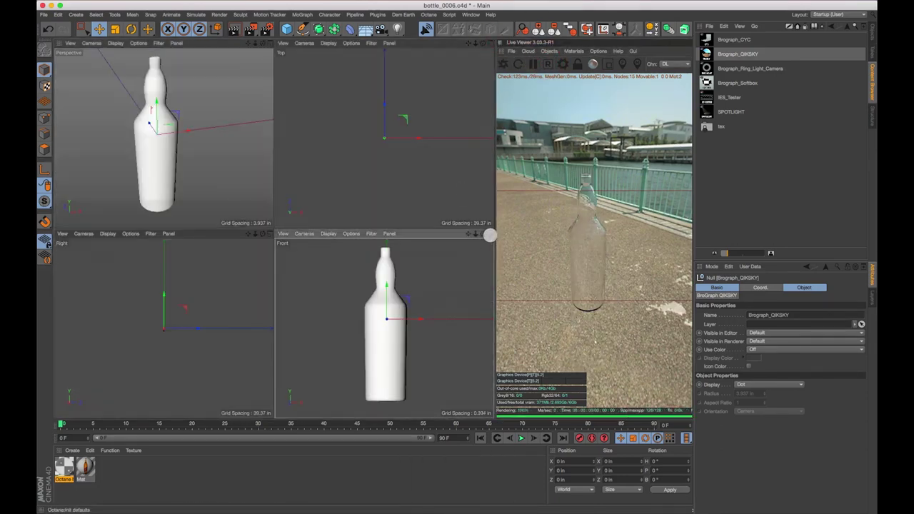
left_click(490, 235)
left_click(115, 43)
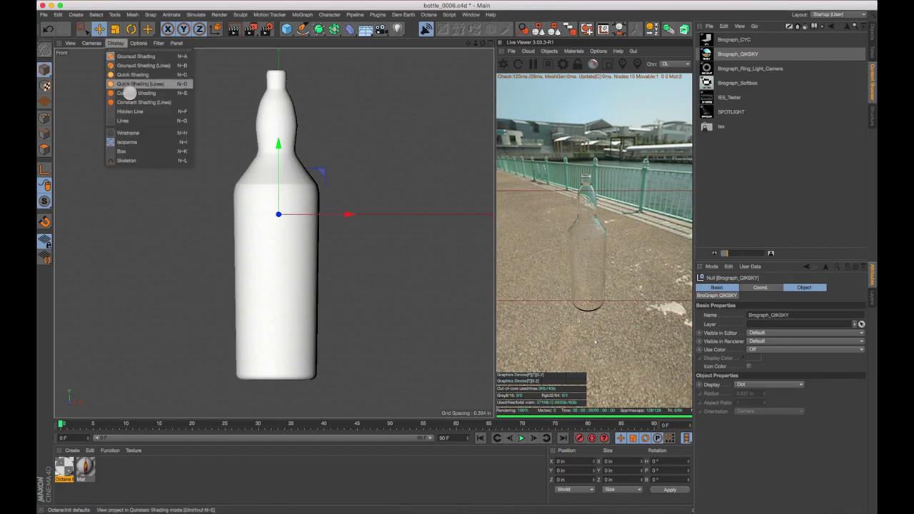
left_click(133, 132)
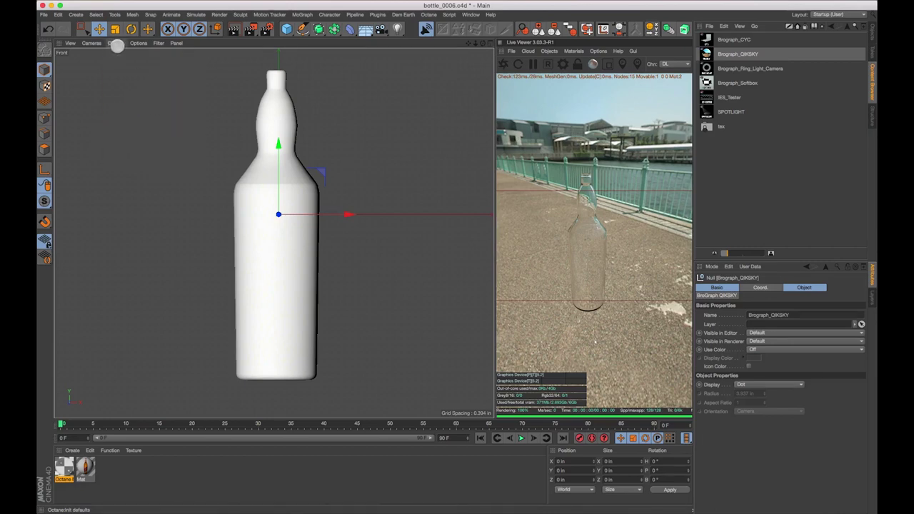
left_click(115, 43)
left_click(130, 111)
scroll(289, 196, "up", 2)
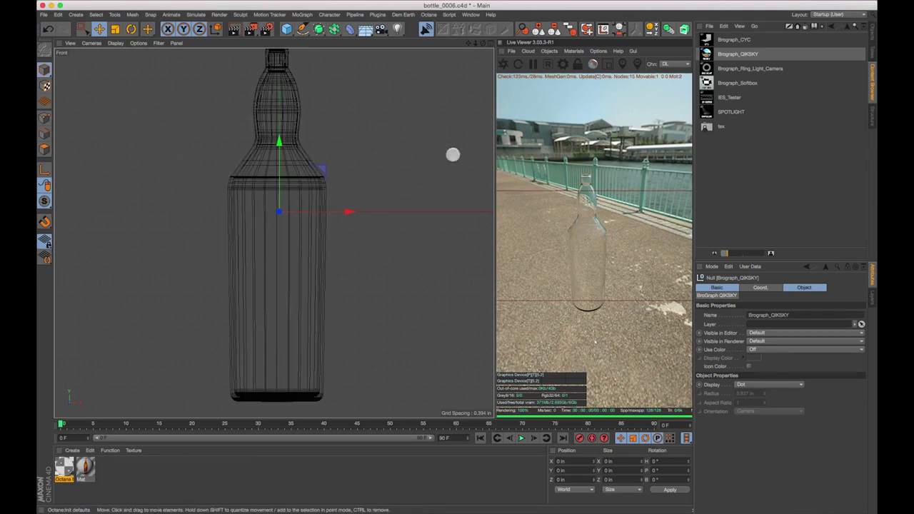
Disable the Lathe generator and select Spline.2 beneath it for point editing around the bottle's neck.
left_click(872, 32)
left_click(749, 97)
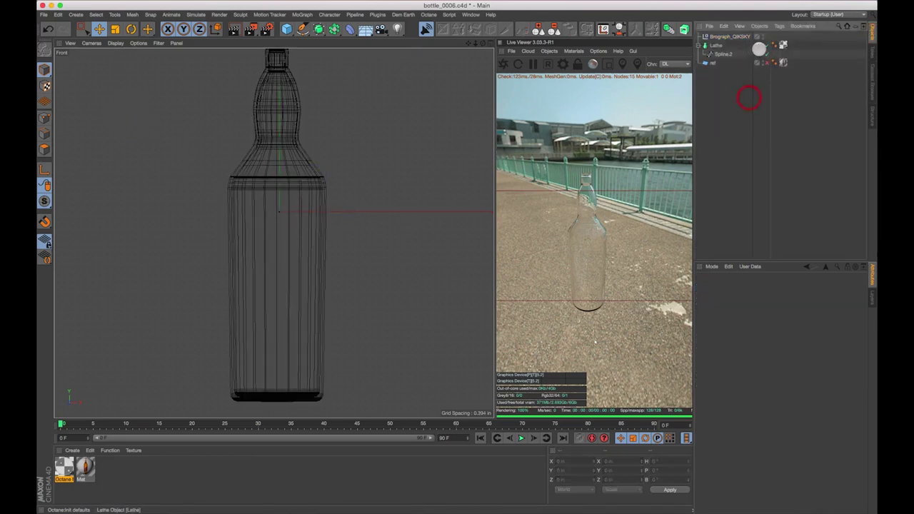
left_click(767, 44)
key("super+s")
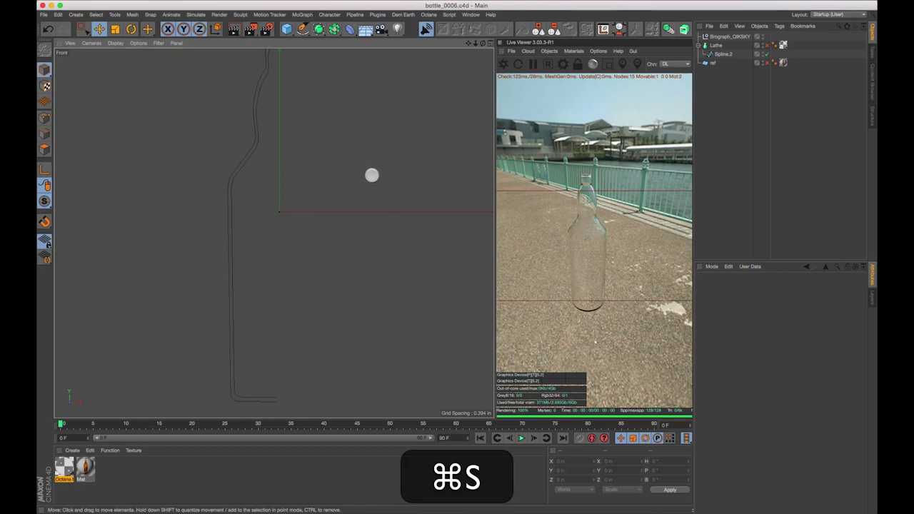
scroll(350, 161, "down", 2)
key("1")
mouse_move(351, 126)
left_mouse_down()
mouse_move(344, 144)
mouse_move(343, 120)
mouse_move(310, 191)
left_mouse_up()
key("1")
right_click_drag(310, 192, 306, 188)
left_click(45, 118)
left_click(45, 118)
left_click(720, 54)
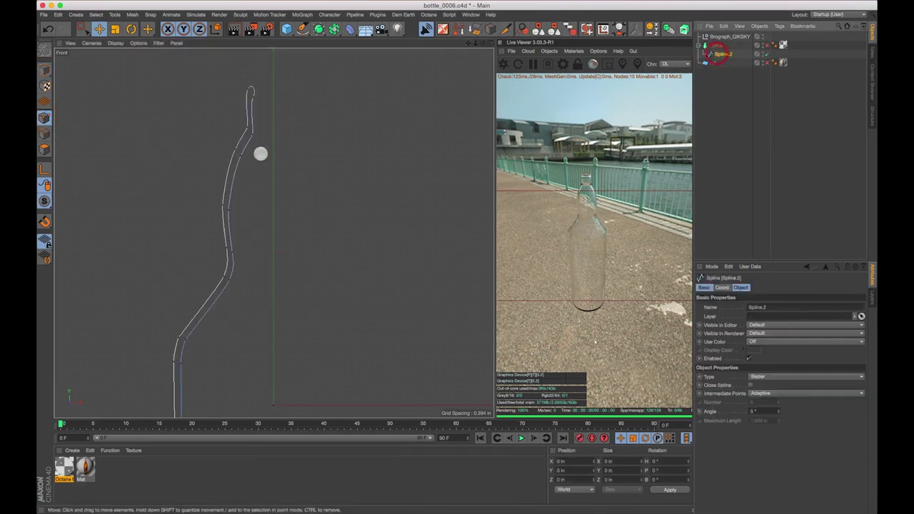
Move the inner profile's points along the neck bulge outward, closer to the outer profile, to thin the glass.
left_click(230, 209)
left_click_drag(228, 157, 259, 156)
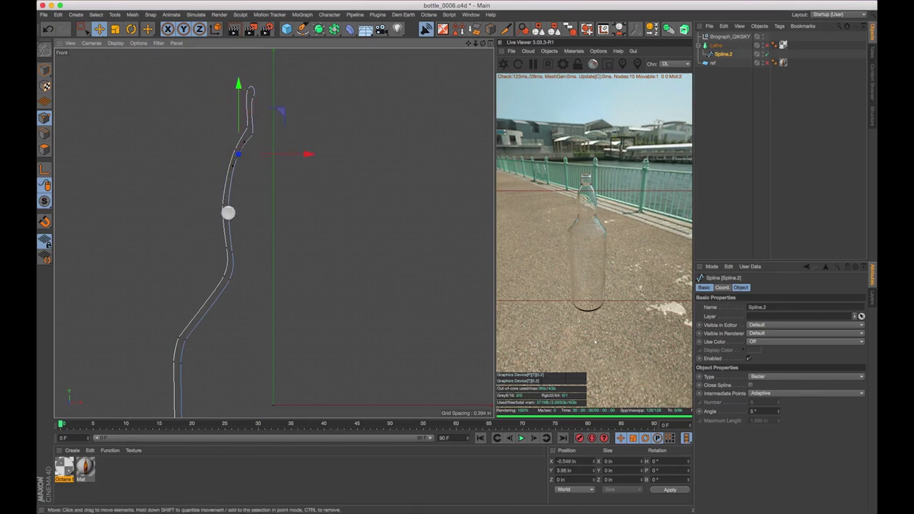
left_click(230, 208)
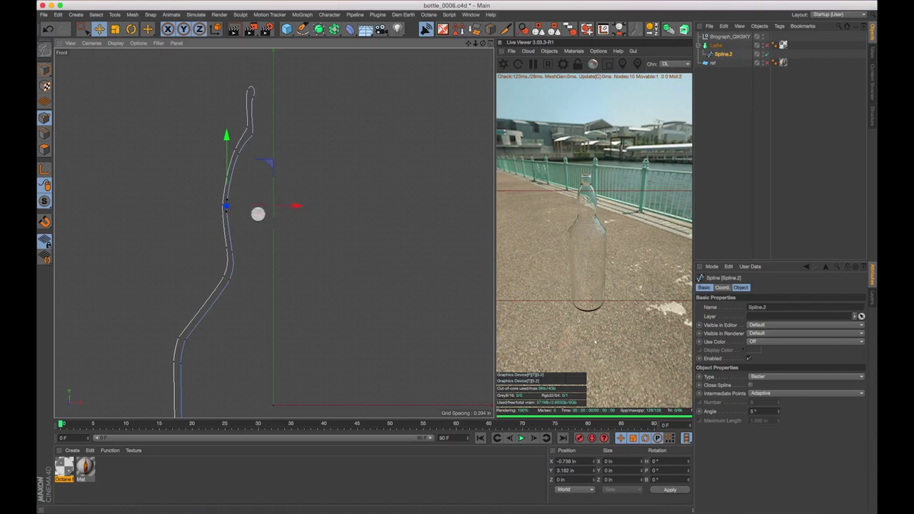
left_click(232, 252)
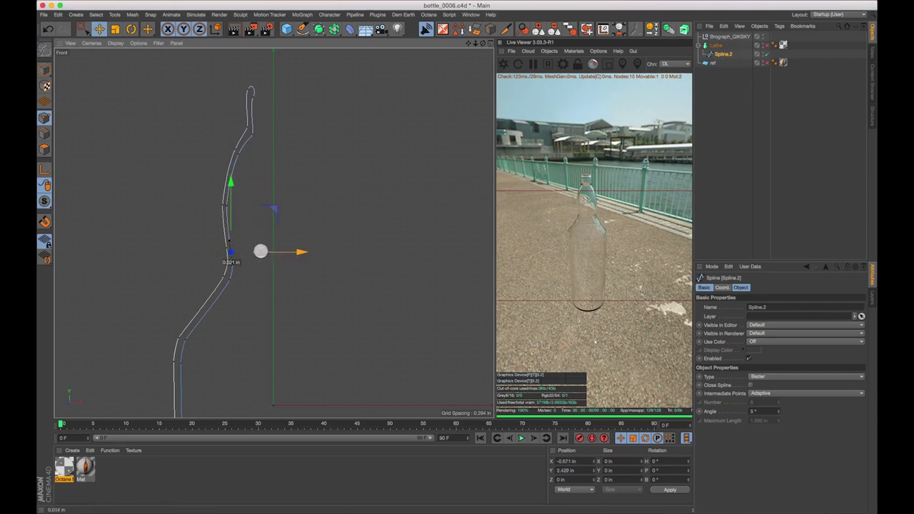
left_click(228, 279)
Move the two inner profile points at the bottle's shoulder outward, closer to the outer profile.
key("s")
left_click_drag(303, 228, 299, 234)
left_click(209, 323)
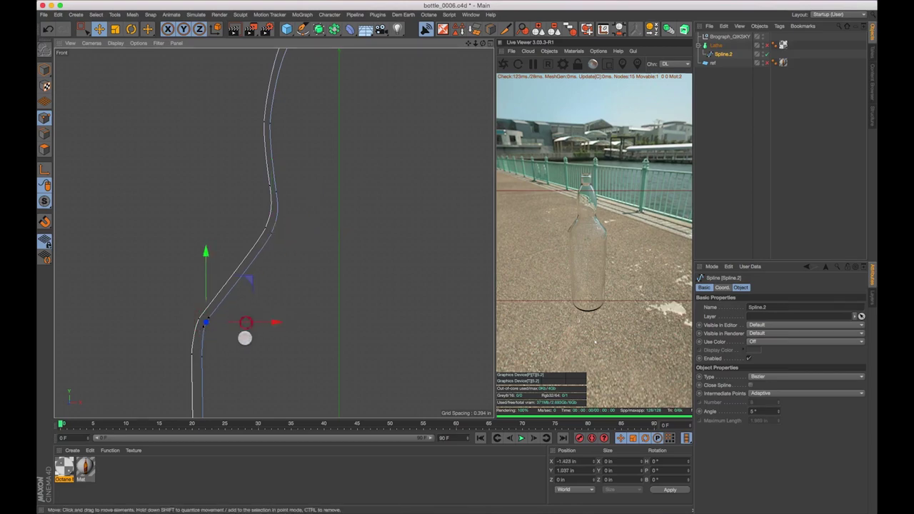
left_click(203, 356)
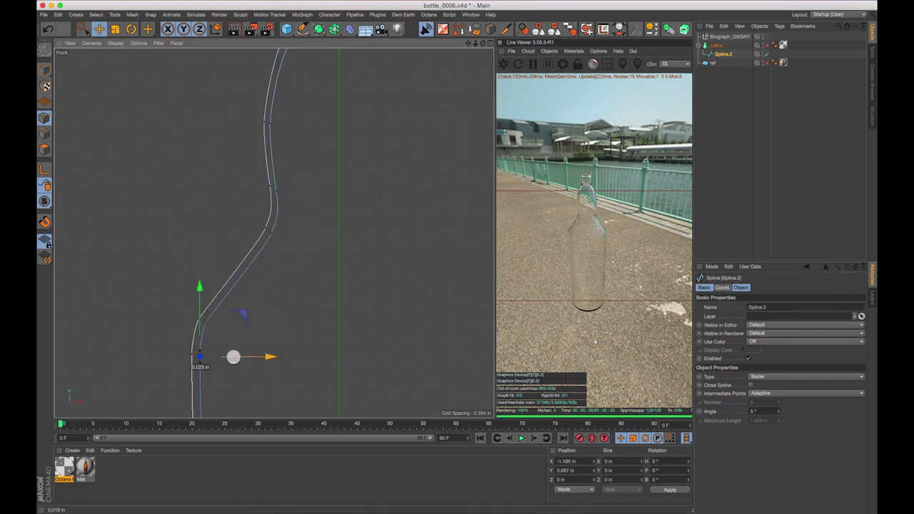
Thin the lower side wall by moving the inner profile's point above the base corner toward the outer profile.
key("1")
left_click_drag(286, 364, 312, 126)
right_click_drag(312, 126, 284, 205)
key("1")
left_click_drag(287, 374, 221, 266)
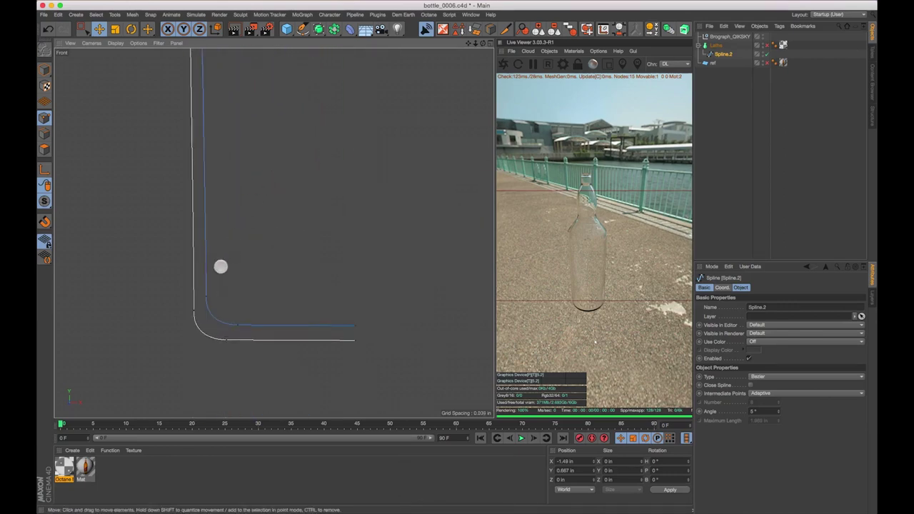
left_click_drag(237, 296, 297, 216)
left_click(239, 325)
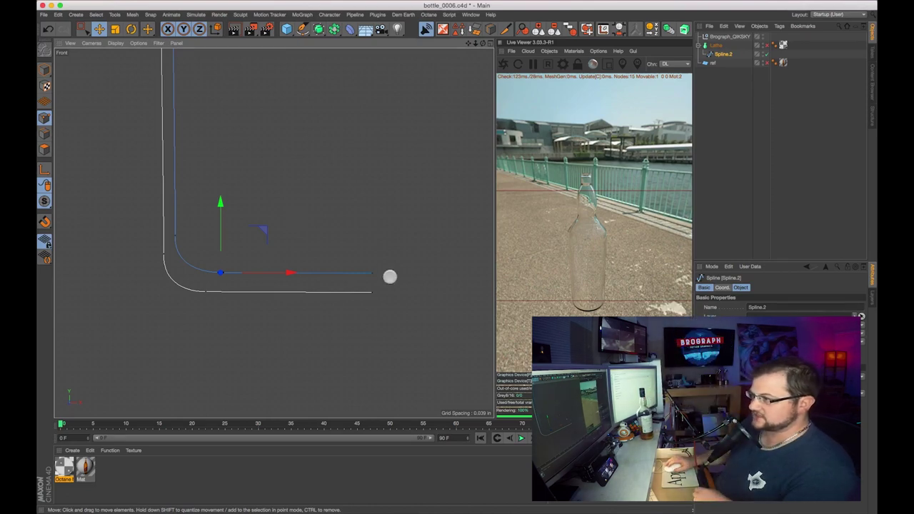
Raise the outer profile's centre base point about 0.05 in and lengthen its tangents horizontally to make the base concave.
left_click(372, 292)
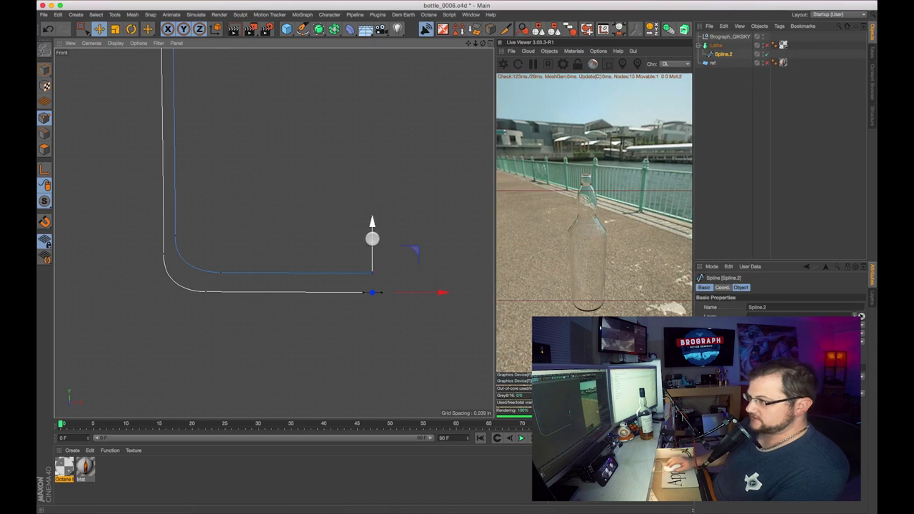
left_click_drag(372, 226, 374, 231)
left_click_drag(362, 285, 352, 283, "shift")
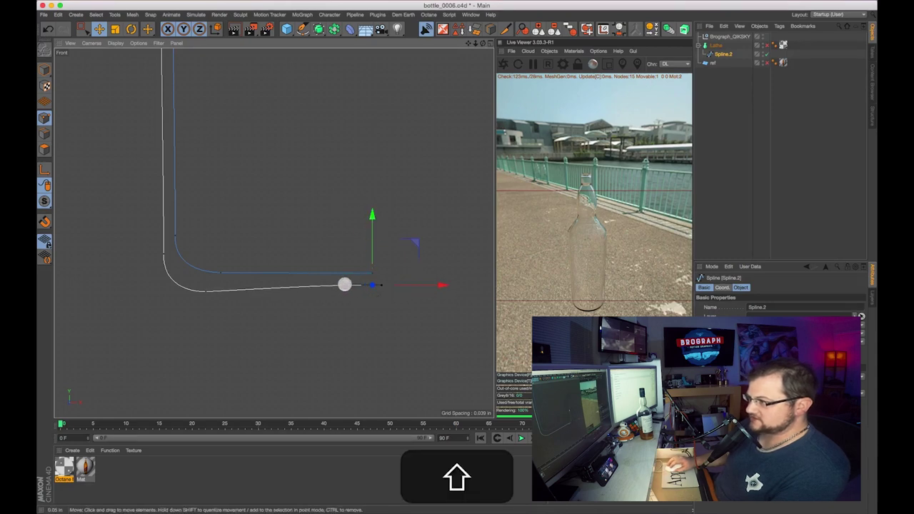
key("shift+super+z")
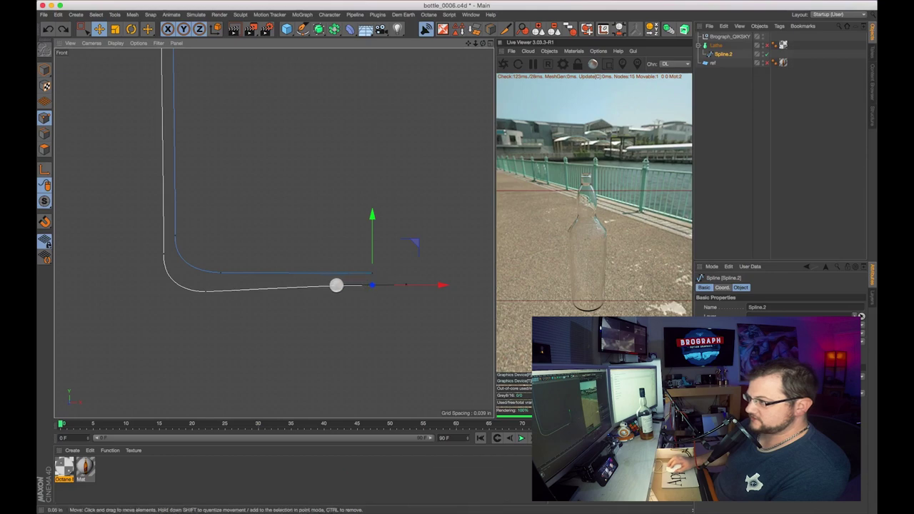
left_click(332, 285)
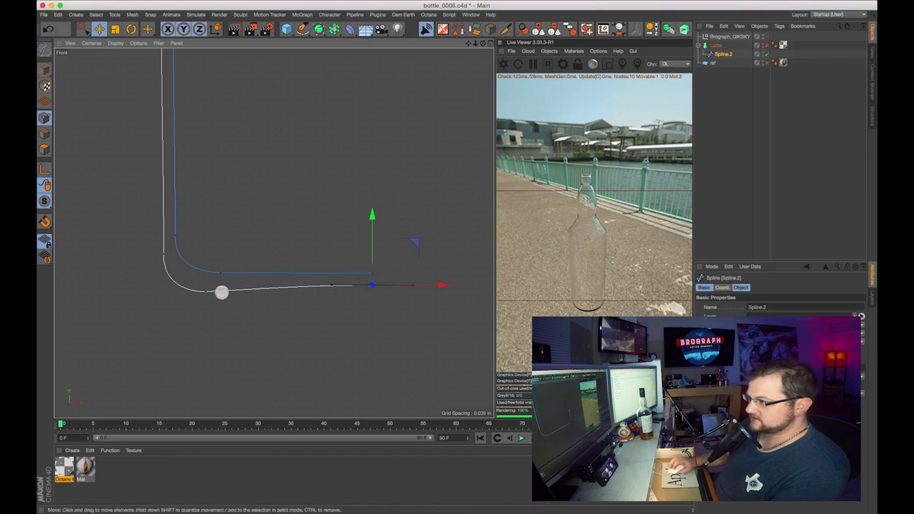
Re-enable the Lathe generator and restart the Live Viewer render from a full-size perspective view.
scroll(305, 164, "down", 10)
key("1")
left_click_drag(330, 122, 342, 211)
left_click(343, 211)
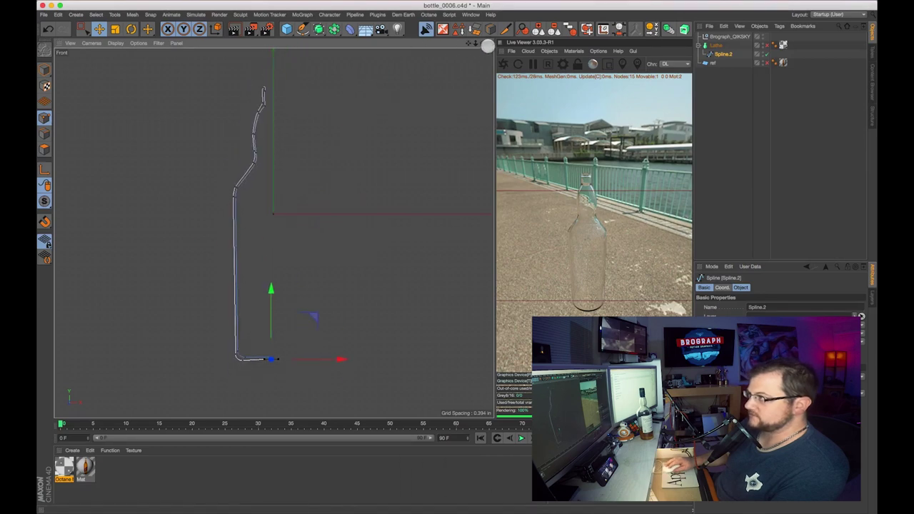
left_click(741, 110)
left_click(767, 46)
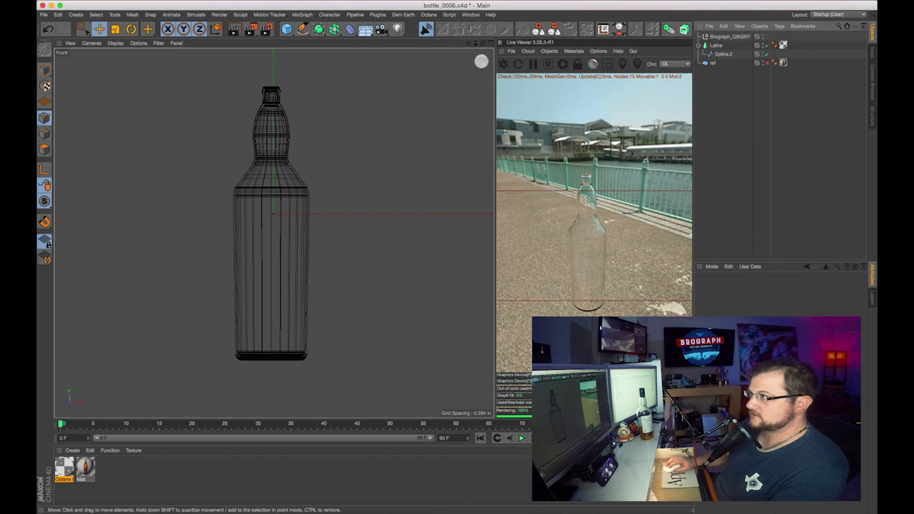
left_click(491, 43)
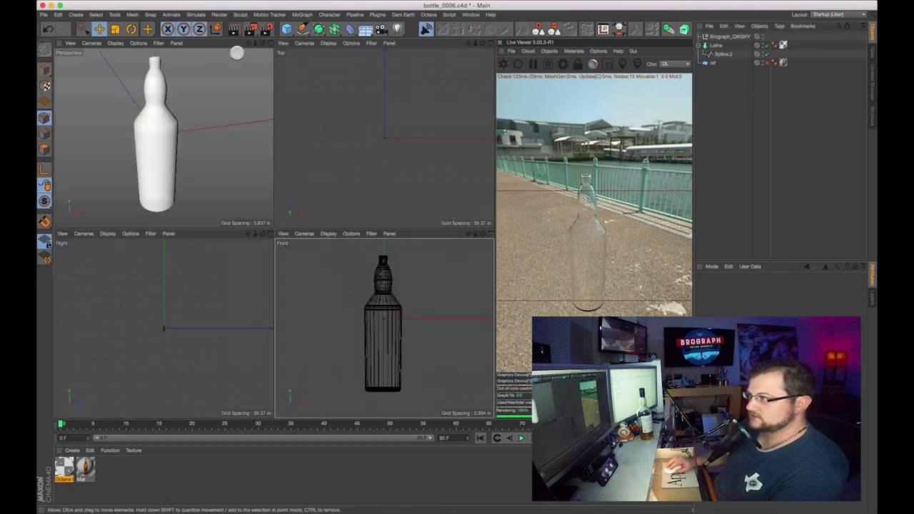
left_click(269, 43)
left_click(505, 63)
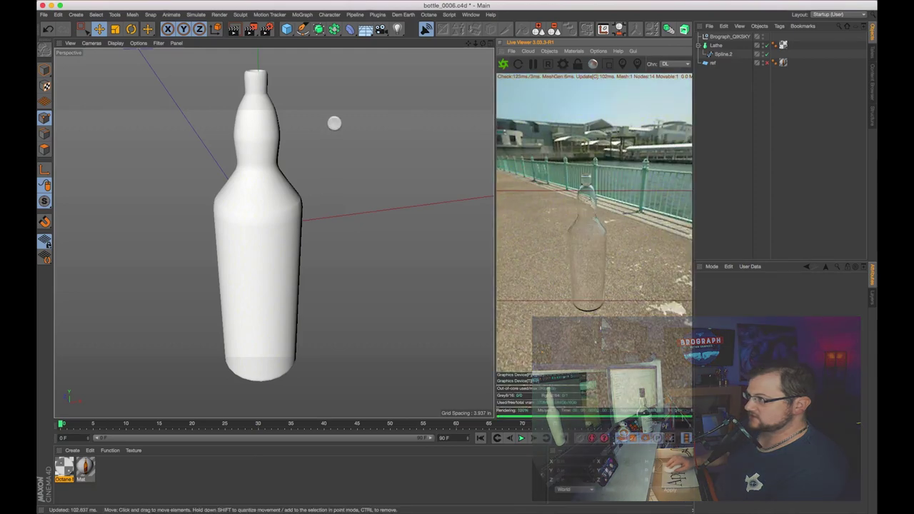
Set the perspective view's display to Gouraud Shading (Lines) with the bottle seen closer from above.
left_click_drag(328, 165, 330, 192, "alt")
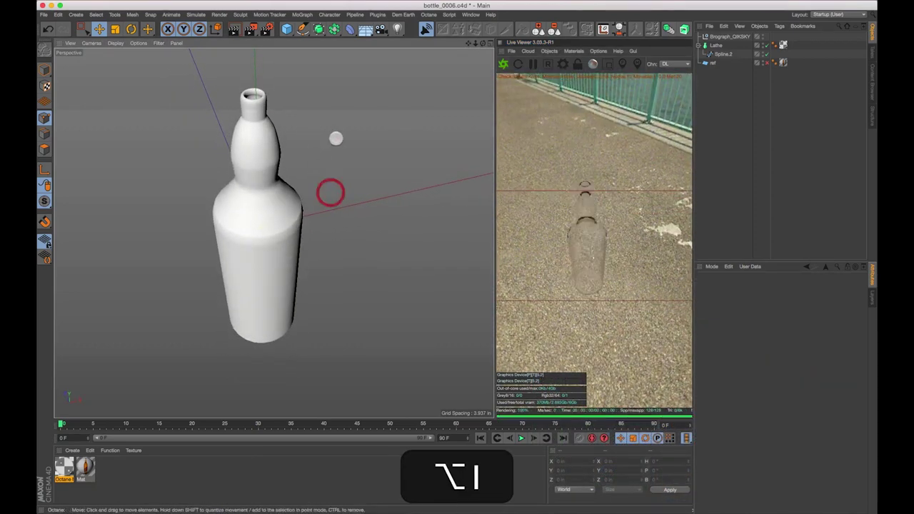
middle_click_drag(335, 138, 339, 153, "alt")
scroll(340, 152, "up", 5)
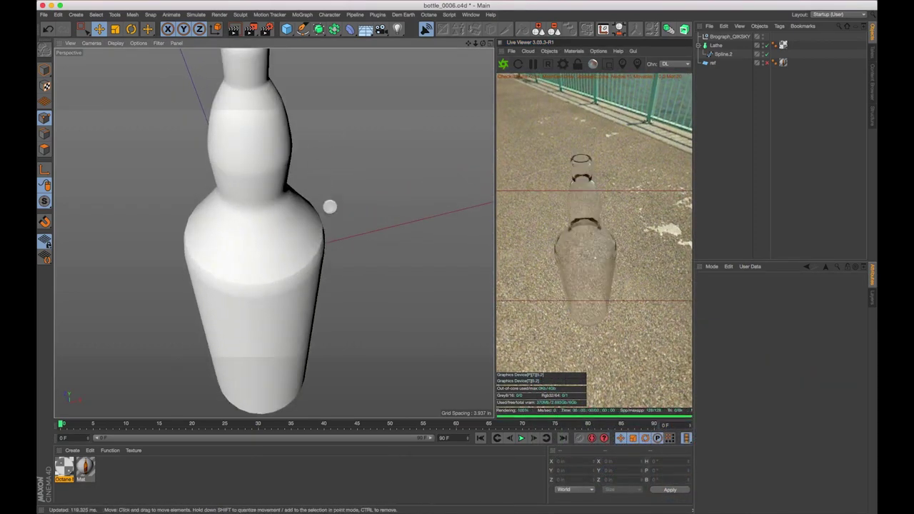
left_click(119, 43)
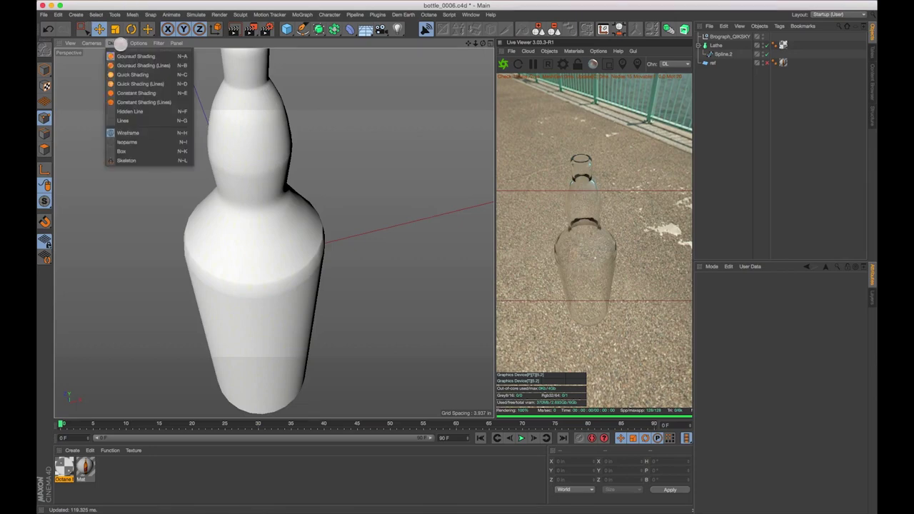
left_click(126, 66)
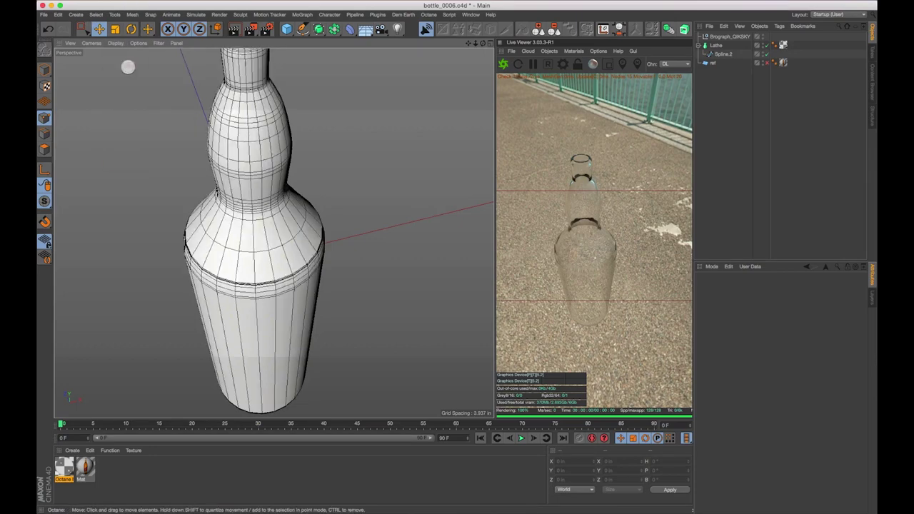
left_click(115, 42)
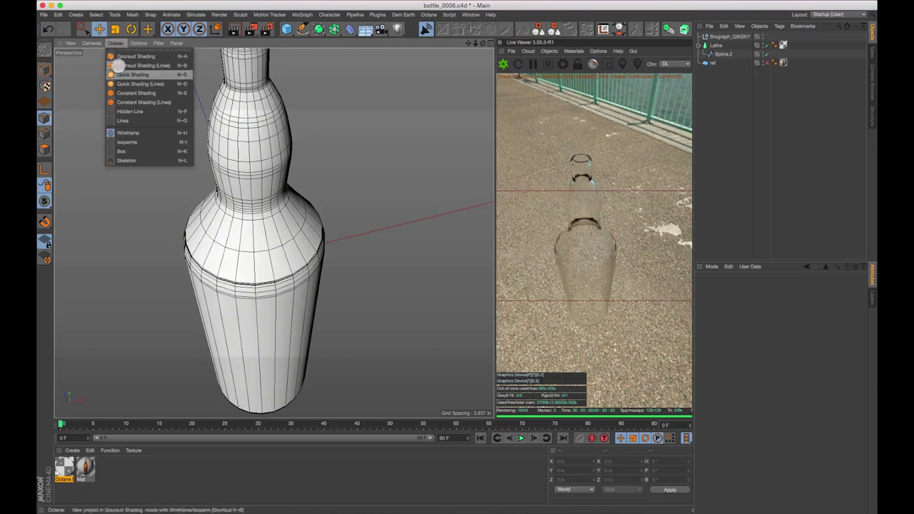
left_click(306, 296)
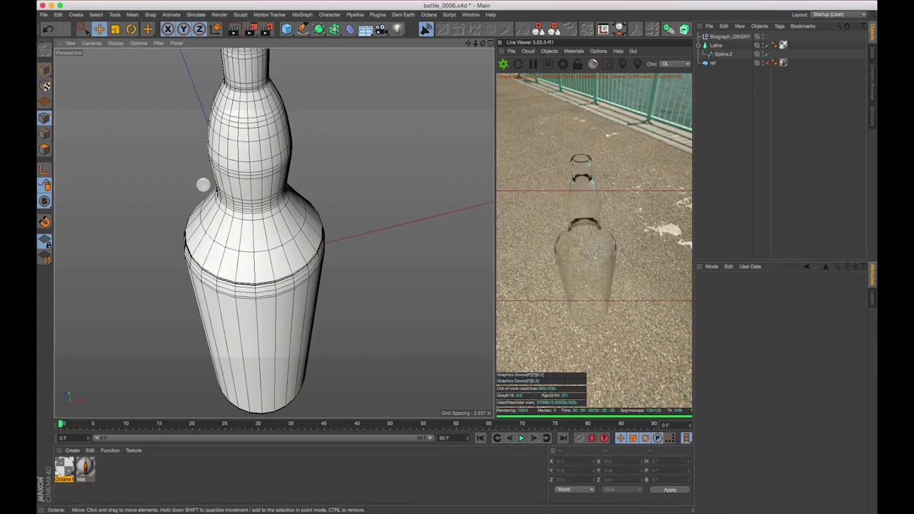
Set the Lathe object's subdivision to 120.
left_click(716, 45)
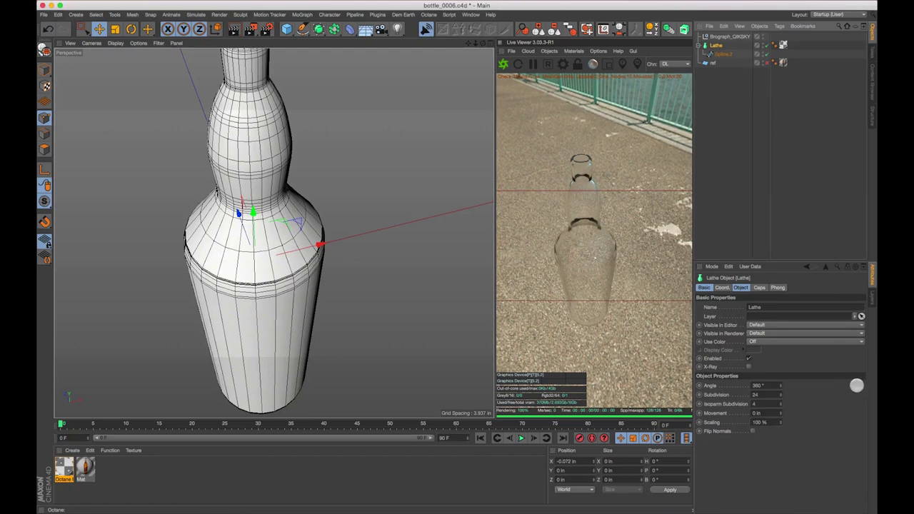
left_click_drag(781, 396, 775, 396)
left_click(711, 396)
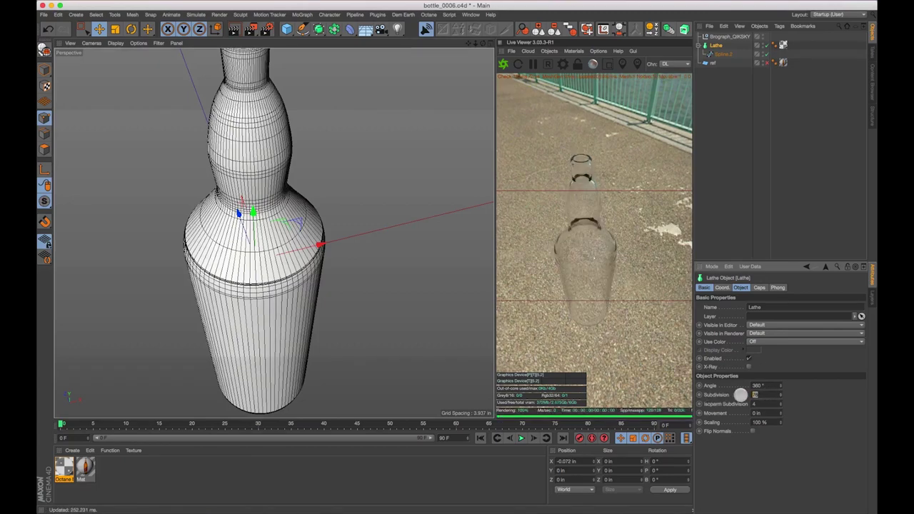
type("120")
key("Return")
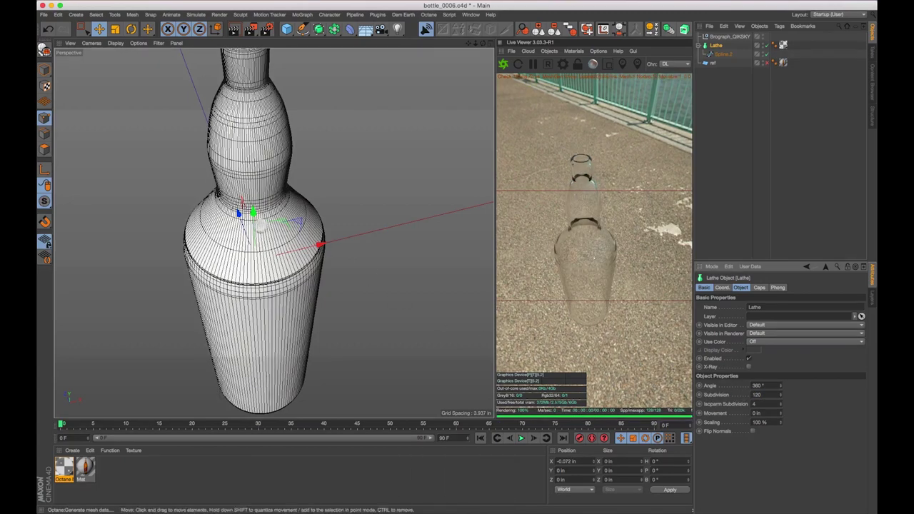
Examine the smoother glass bottle in the render from low, level and raised angles.
left_click_drag(376, 239, 374, 331, "alt")
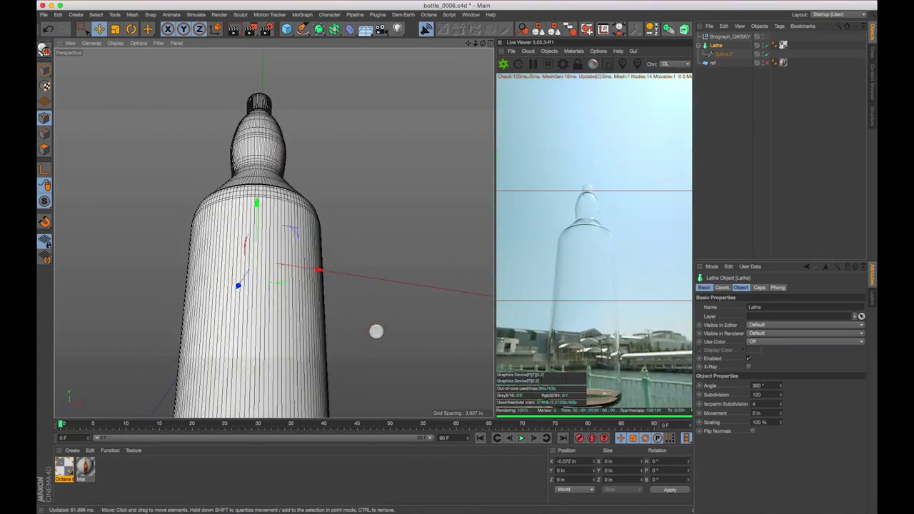
left_click_drag(375, 330, 372, 253, "alt")
right_click_drag(371, 253, 356, 295, "alt")
left_click_drag(357, 296, 336, 310, "alt")
right_click_drag(337, 310, 322, 310, "alt")
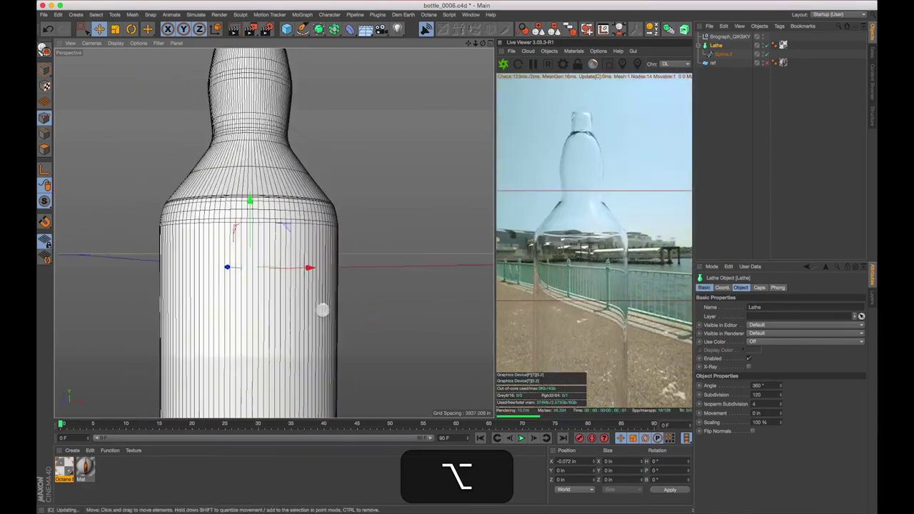
middle_click_drag(304, 308, 308, 297, "alt")
left_click_drag(308, 297, 292, 245, "alt")
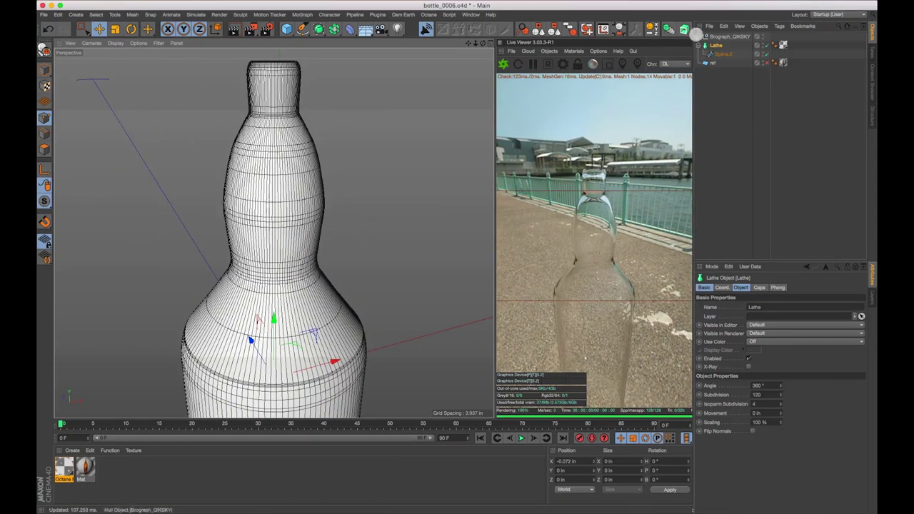
Try a 1° angle for Spline.2's Adaptive intermediate points and inspect the mesh density around the bottle's shoulder.
left_click(715, 54)
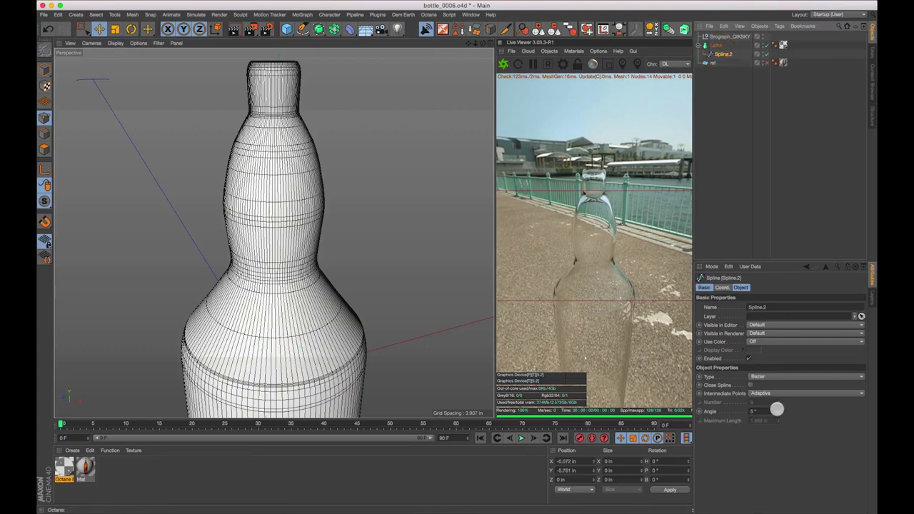
left_click_drag(778, 413, 778, 413)
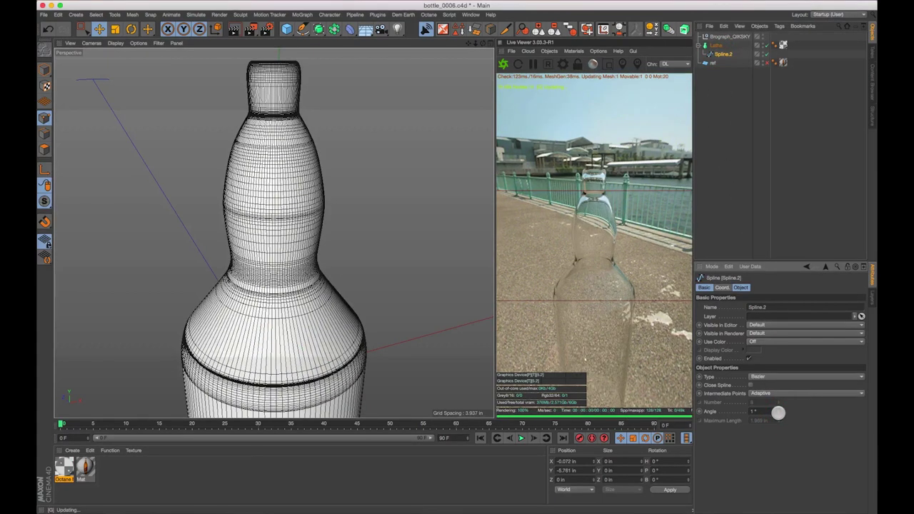
key("1")
left_click_drag(262, 383, 297, 251)
scroll(297, 251, "up", 5)
key("1")
left_click_drag(289, 103, 290, 149)
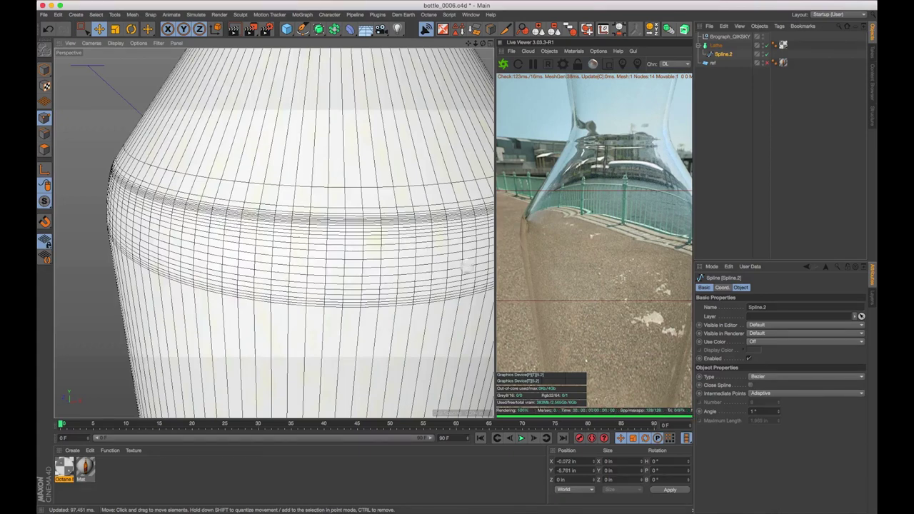
Set the angle of Spline.2's Adaptive intermediate points to 2° and check the whole bottle from a raised angle.
left_click(778, 410)
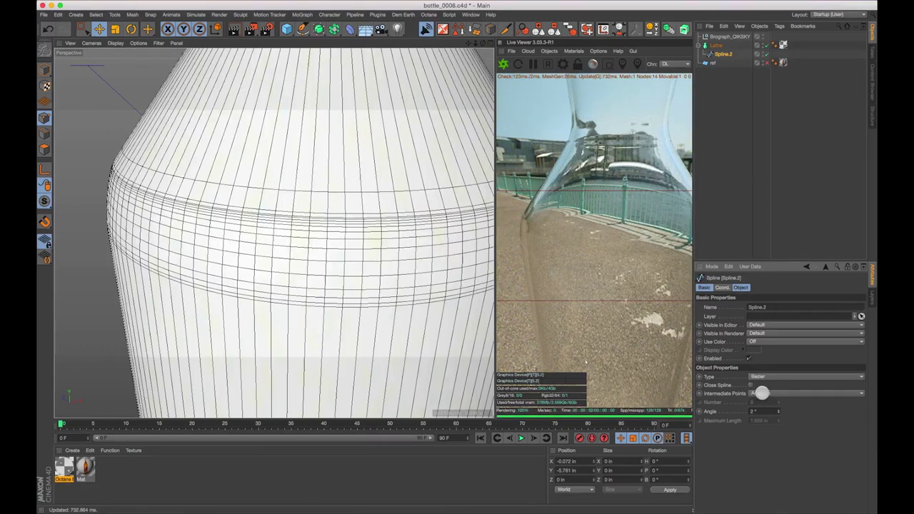
left_click(778, 394)
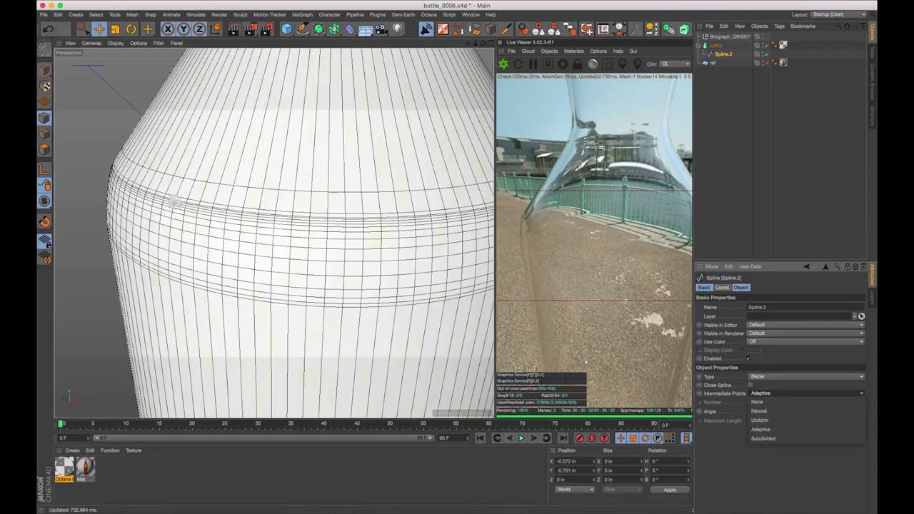
scroll(283, 163, "down", 10)
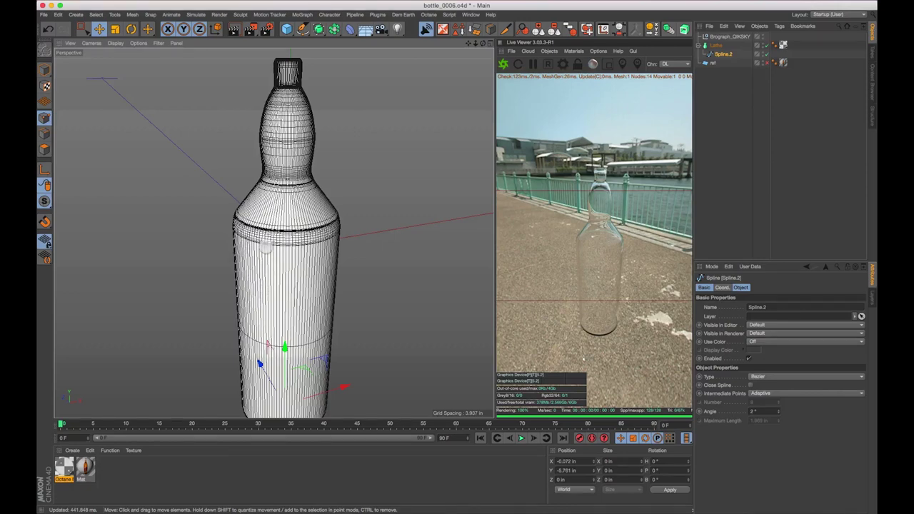
left_click_drag(333, 227, 394, 169, "alt")
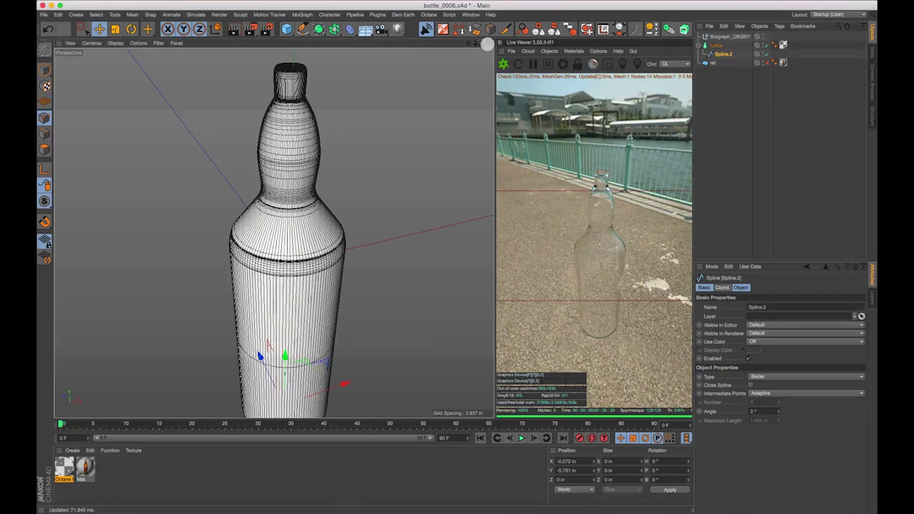
Disable the Lathe generator to expose the double-wall profile at the neck bulge in a full-size front view.
left_click(489, 43)
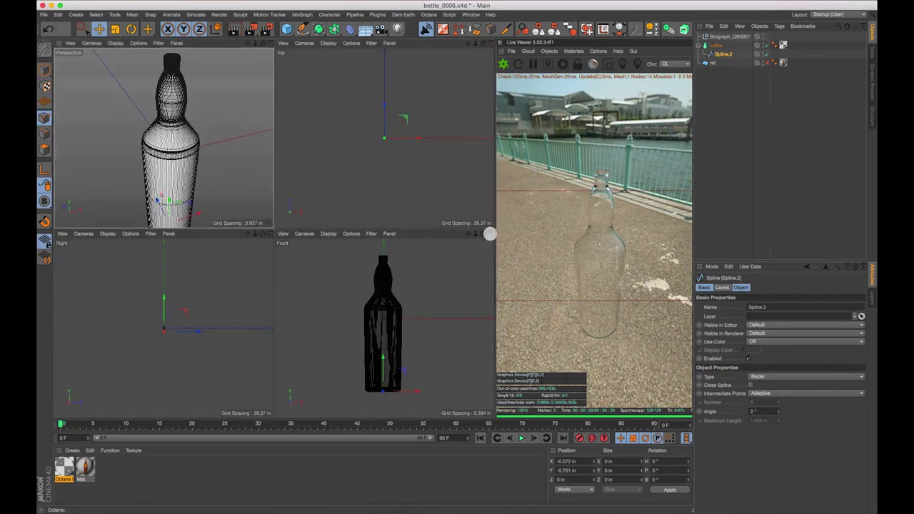
left_click(488, 233)
scroll(369, 180, "up", 8)
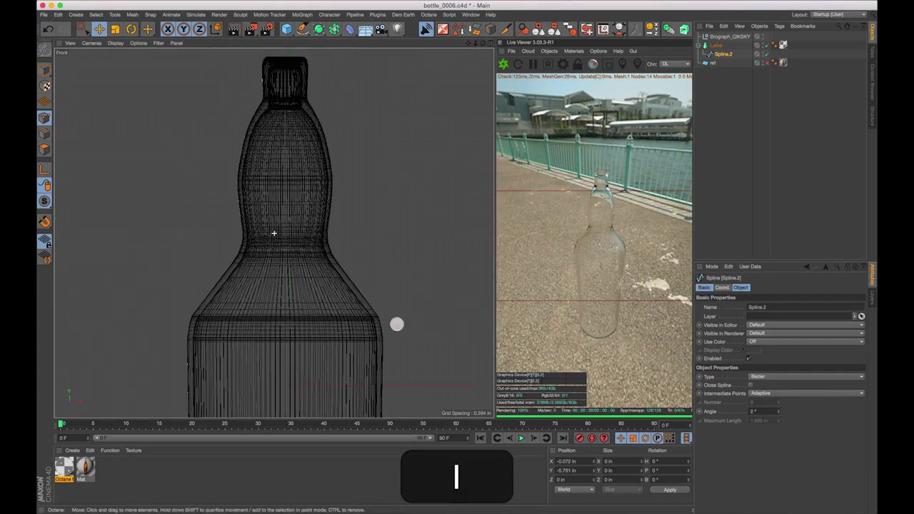
left_click_drag(397, 312, 396, 344)
left_click(236, 206)
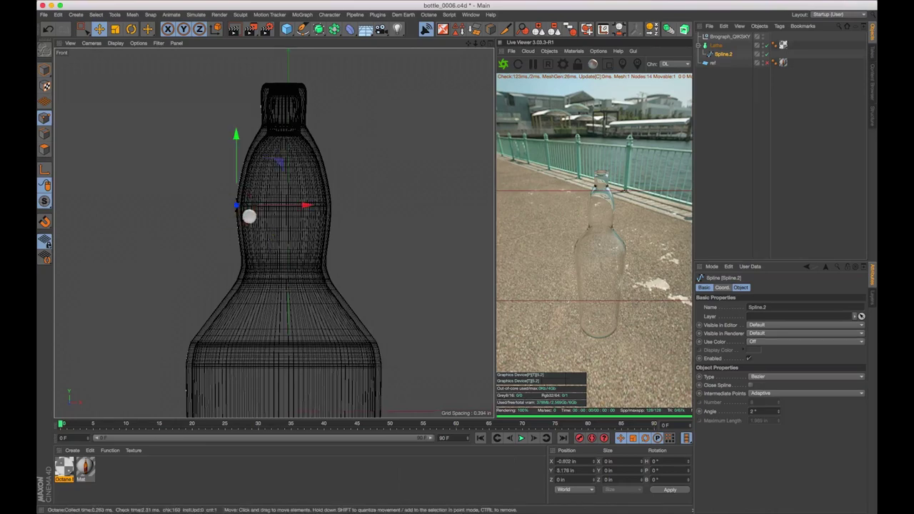
scroll(274, 233, "up", 10)
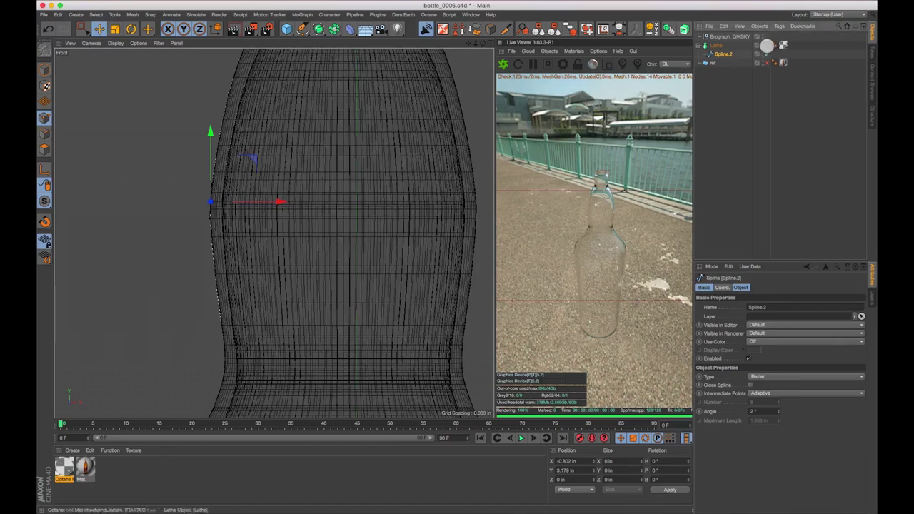
left_click(767, 46)
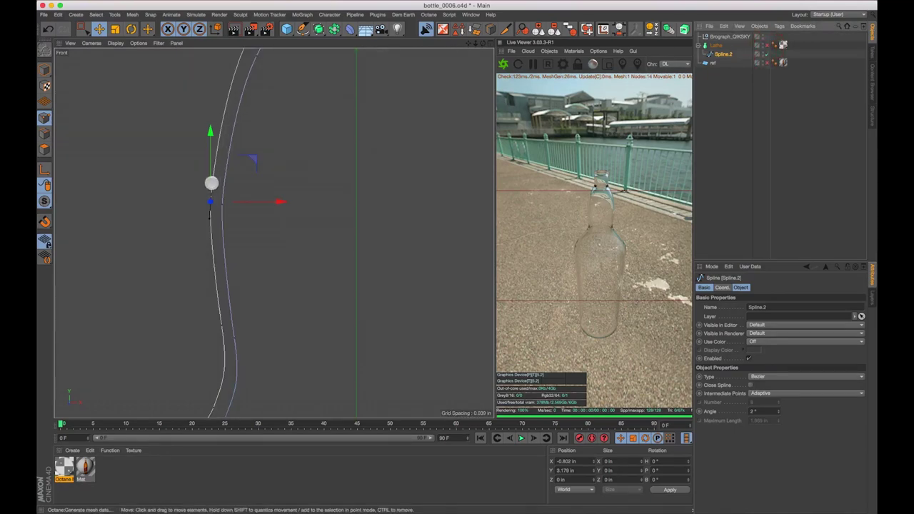
Examine the outer and inner wall points at the neck bulge, including their tangent handles, and the full spline profile.
left_click(212, 170)
left_click(224, 205)
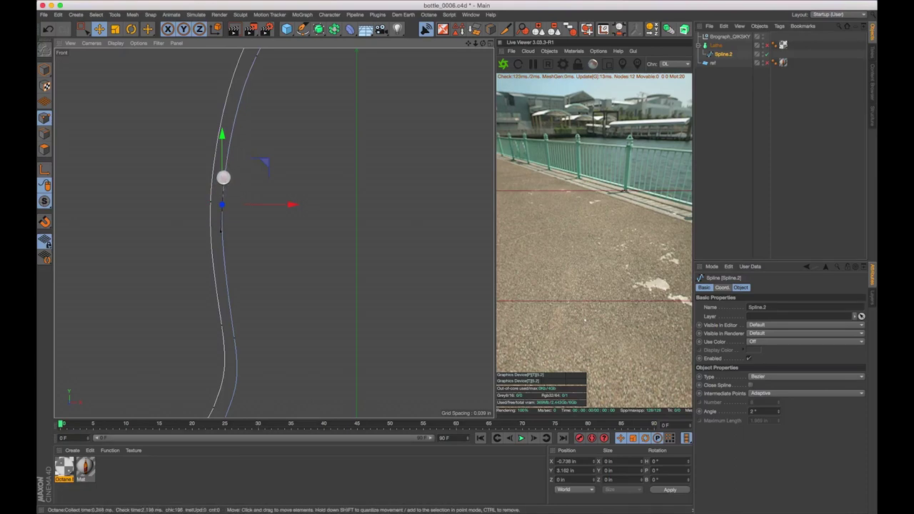
left_click(295, 251)
scroll(329, 274, "down", 5)
middle_click_drag(320, 345, 315, 252, "alt")
scroll(315, 252, "down", 5)
middle_click_drag(352, 304, 344, 271, "alt")
scroll(274, 233, "up", 3)
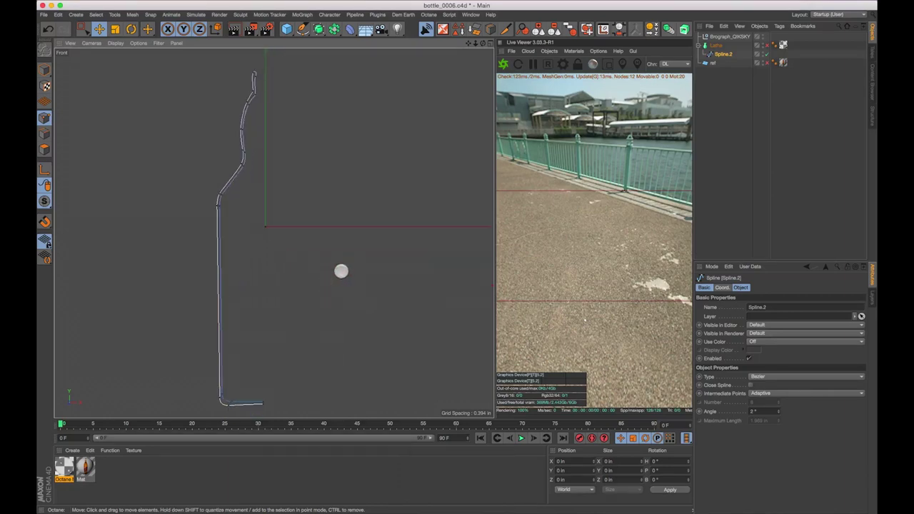
left_click(334, 295)
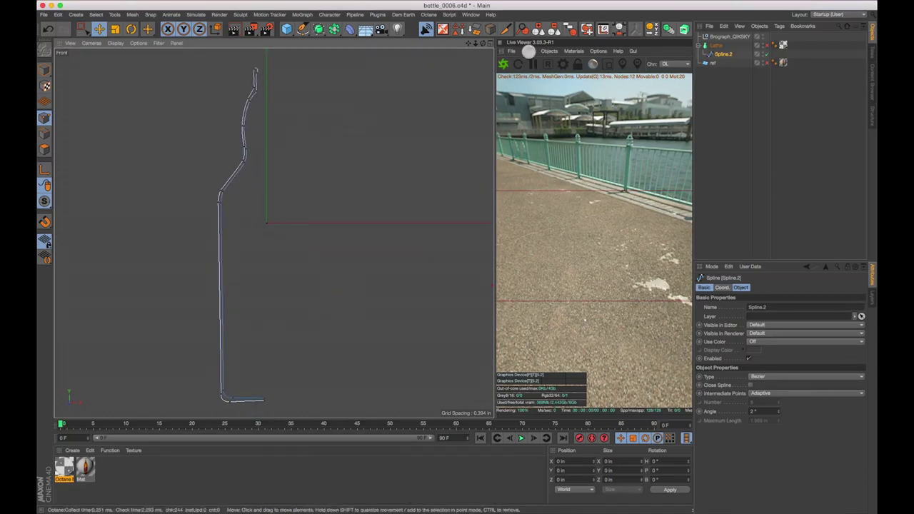
Re-enable the Lathe generator, view the complete bottle in the full-size perspective view and save the scene.
left_click(768, 46)
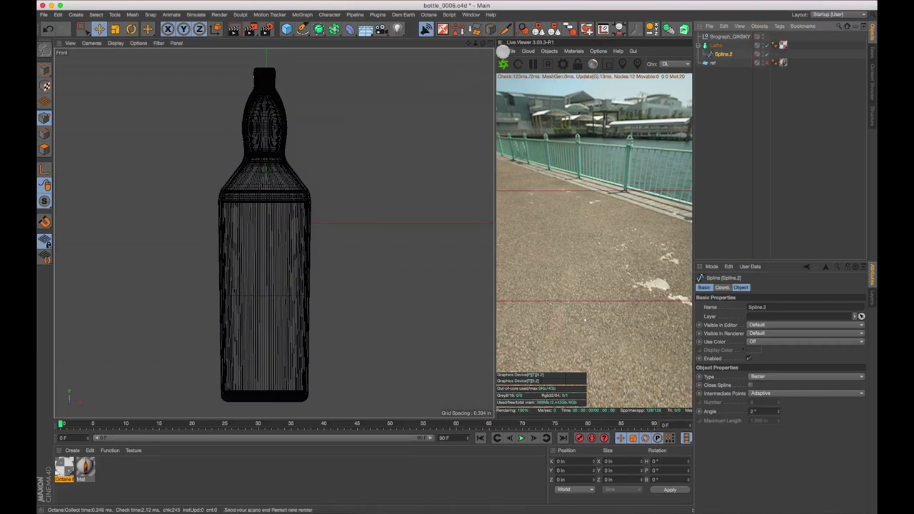
middle_click(245, 79)
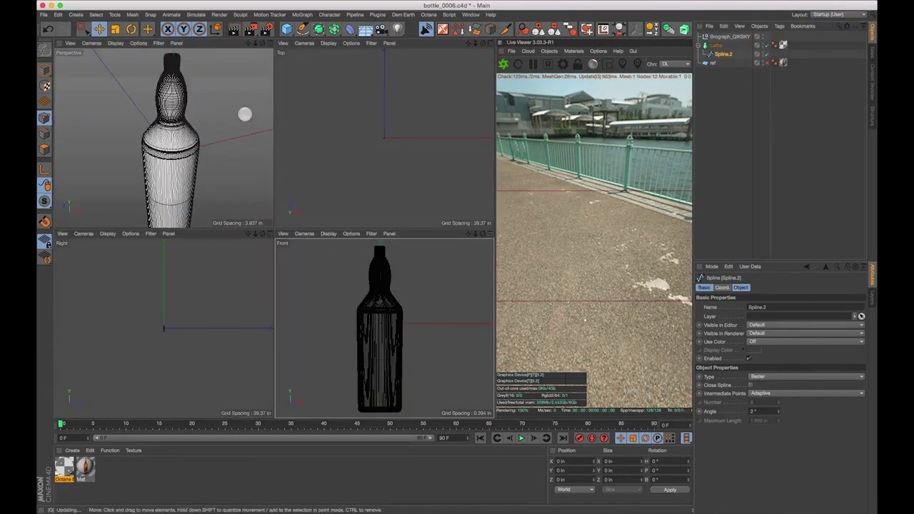
left_click(268, 43)
scroll(276, 245, "down", 2)
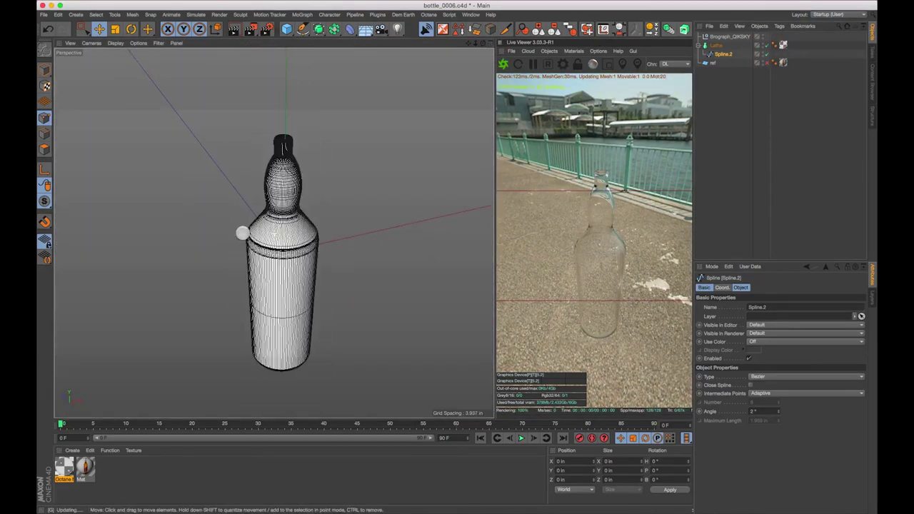
left_click_drag(351, 294, 250, 268, "alt")
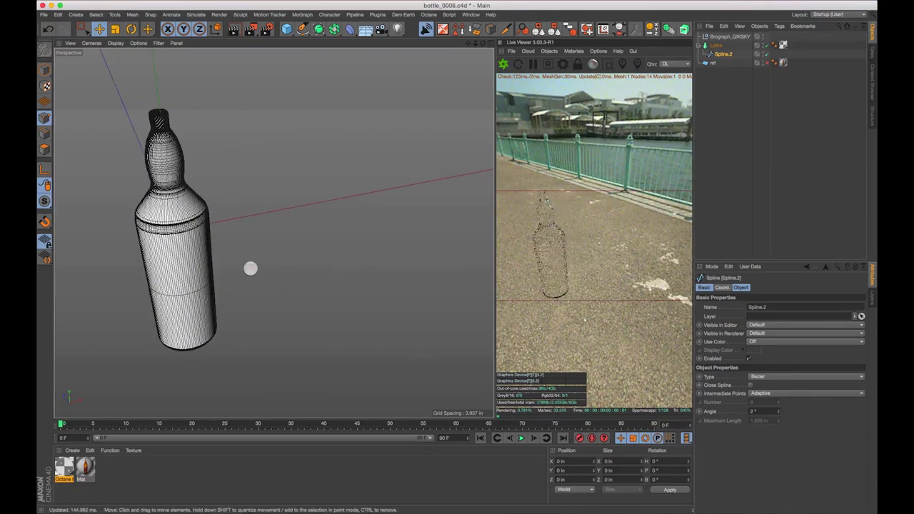
key("super+s")
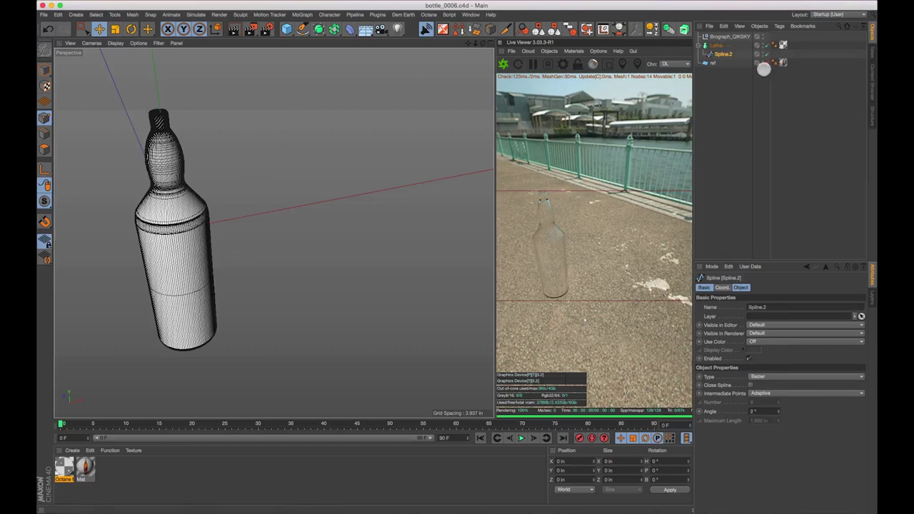
Show the ref plane, and disable and hide both the Lathe and its Spline.2 in the editor and renderer.
left_click(762, 64)
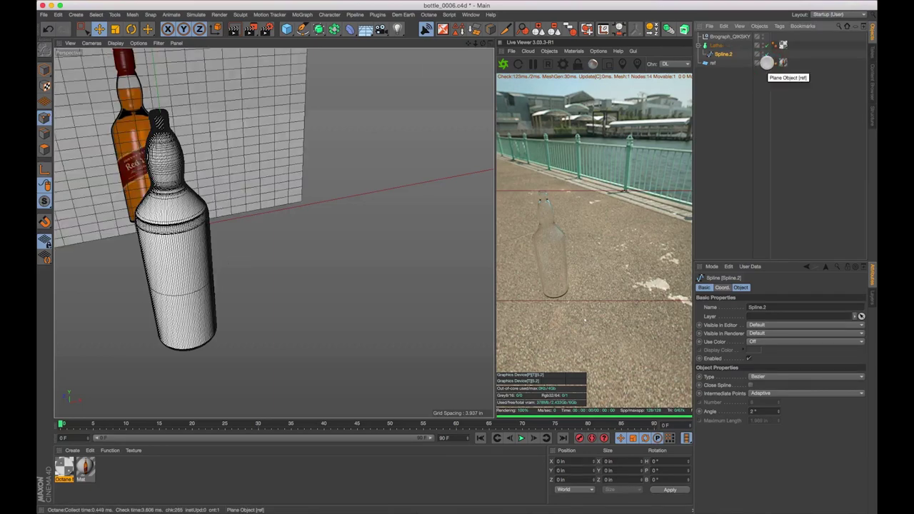
left_click(762, 44)
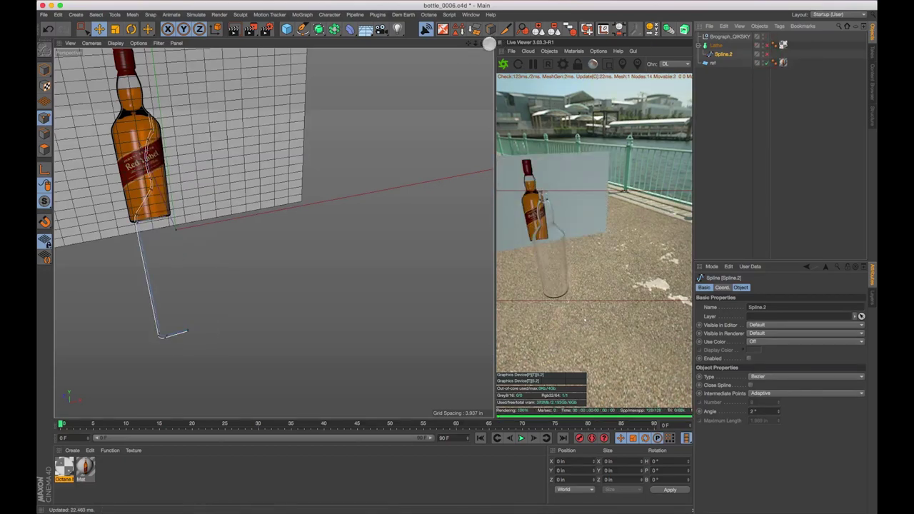
left_click(760, 53, "alt")
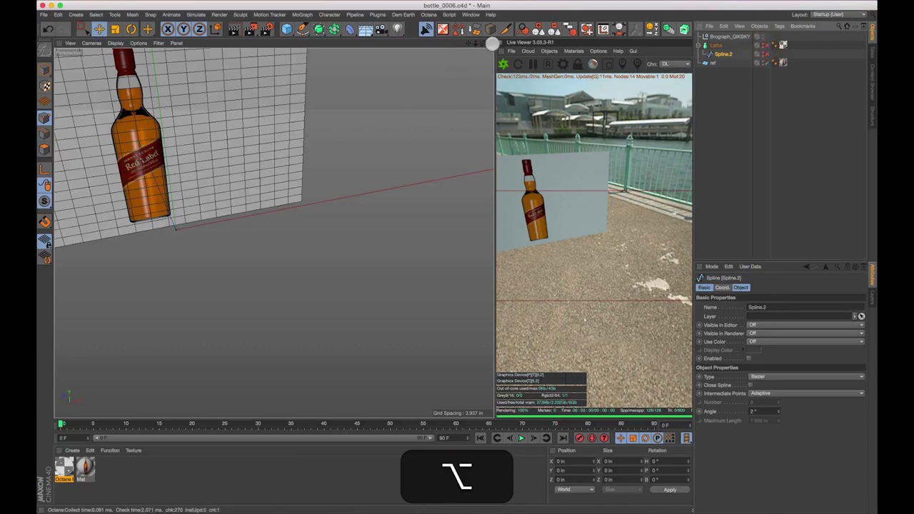
Switch the front view to shaded display without lines and enlarge it to show the reference bottle image.
middle_click(481, 49)
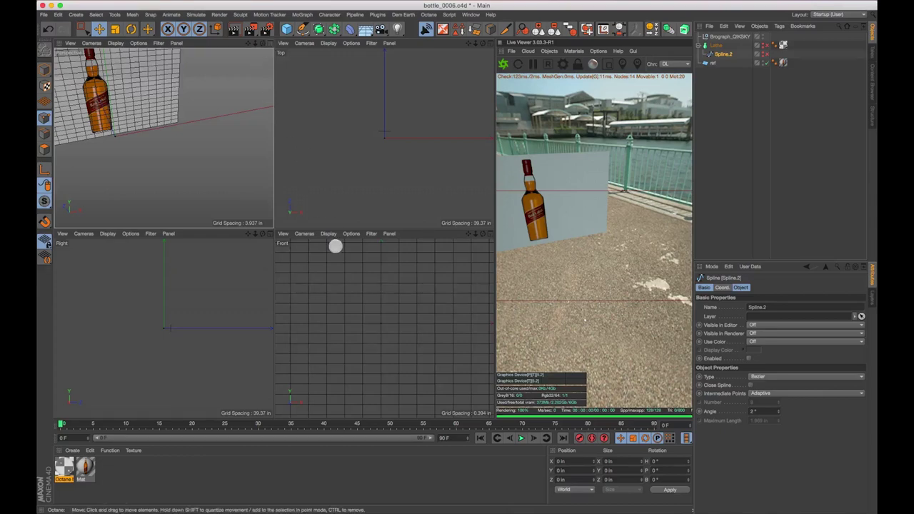
left_click(306, 233)
left_click(335, 245)
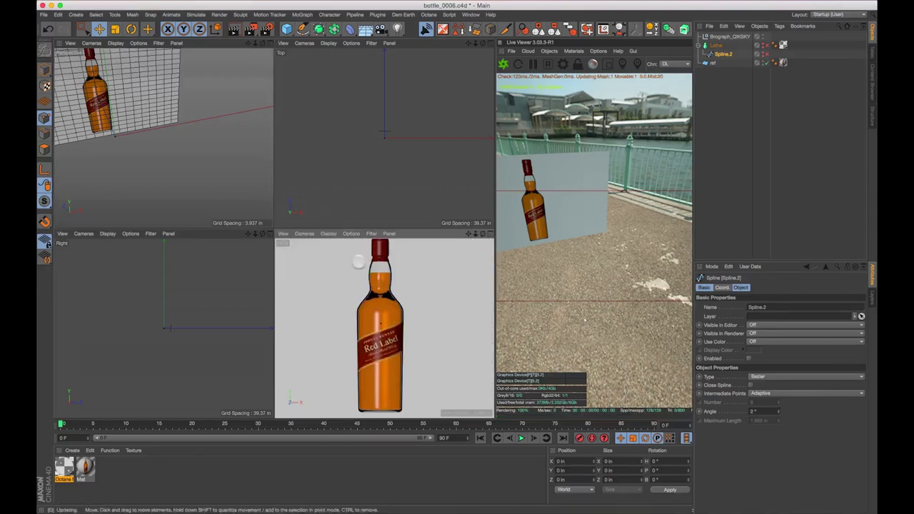
left_click(490, 233)
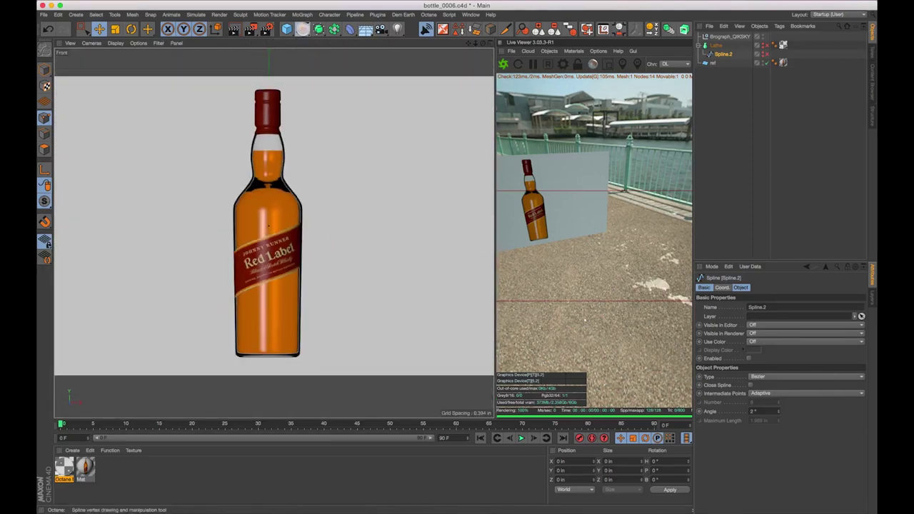
Add a Circle spline and scale it down to a radius of about 2.2 in around the reference bottle.
left_click(303, 28)
left_click(410, 63)
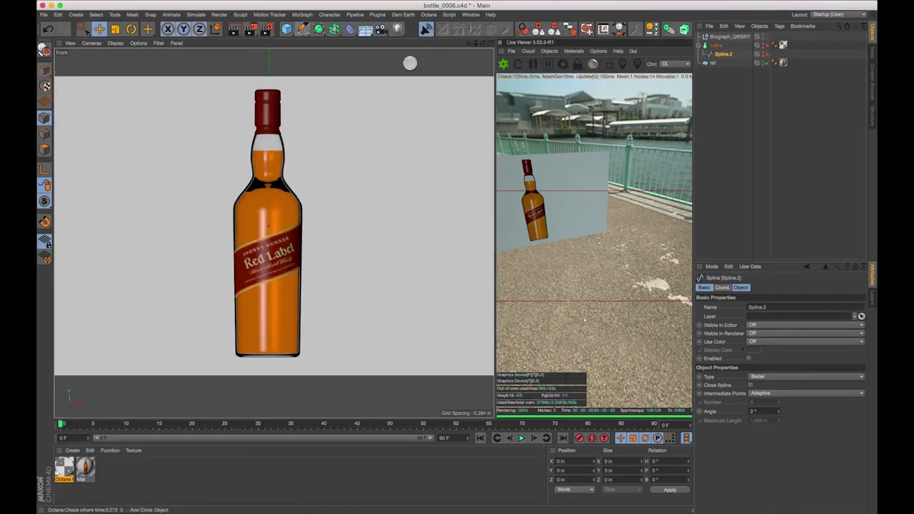
key("t")
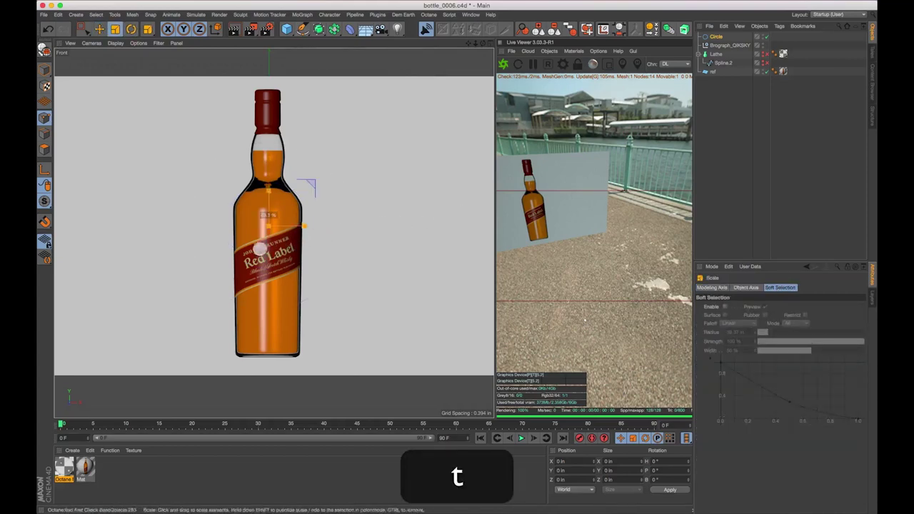
left_click_drag(172, 268, 116, 292)
Set the Circle's plane to XZ and move it down to the reference bottle's base, at about Y -5.8 in.
left_click(714, 37)
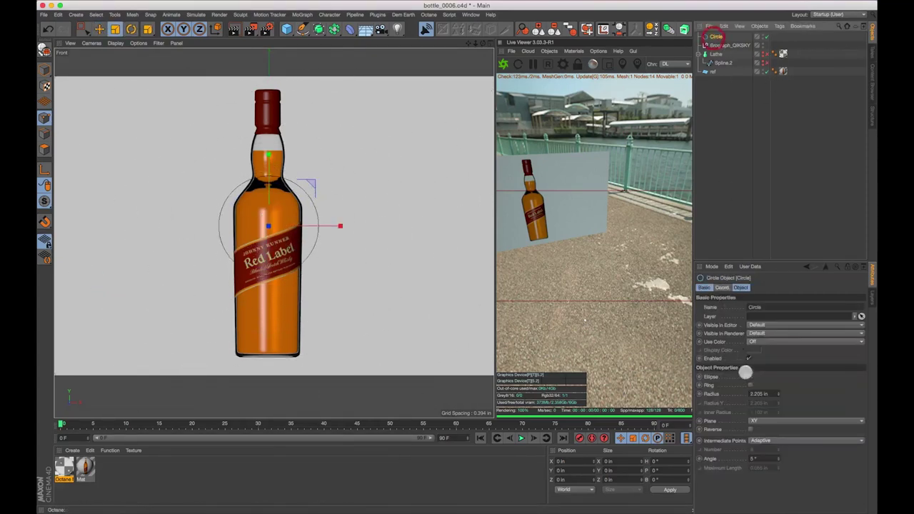
left_click(782, 421)
left_click(772, 440)
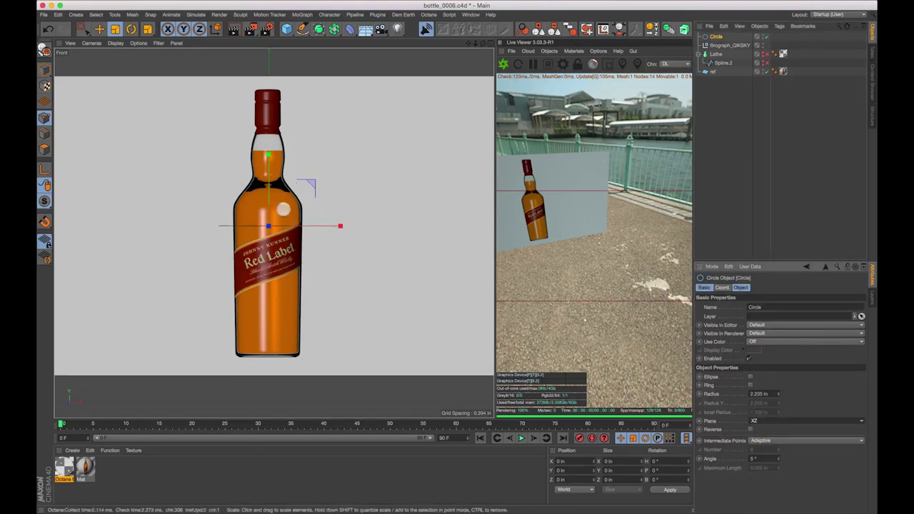
key("e")
left_click_drag(268, 166, 280, 297)
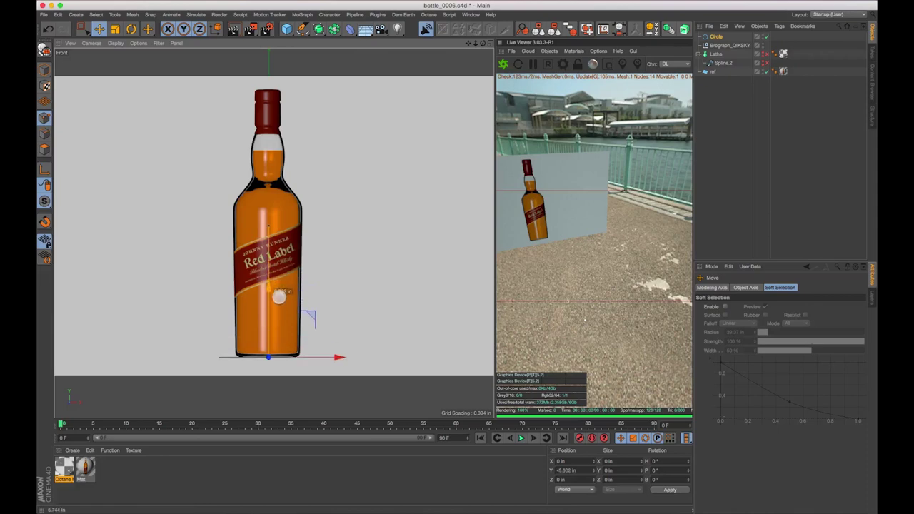
Scale the Circle down to fit the flat underside of the reference bottle and shift it to X -0.028 in.
key("s")
key("r")
key("t")
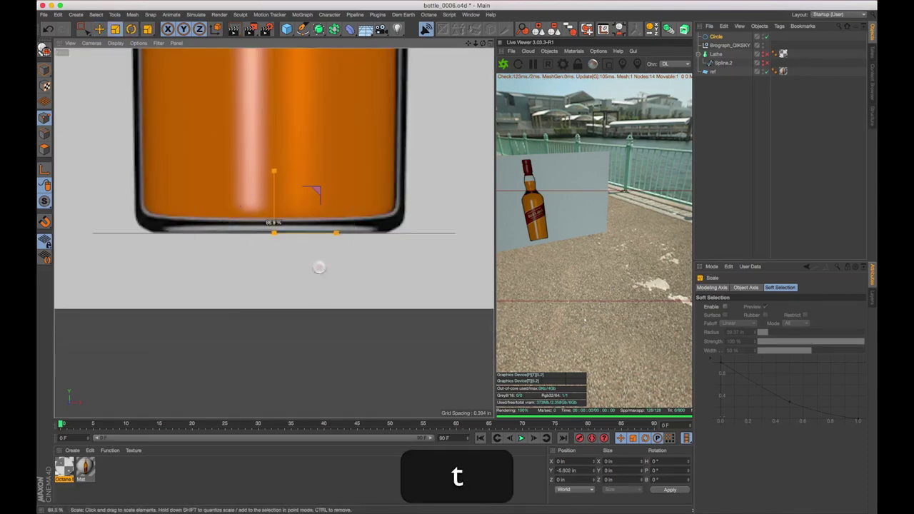
left_click_drag(229, 268, 206, 271)
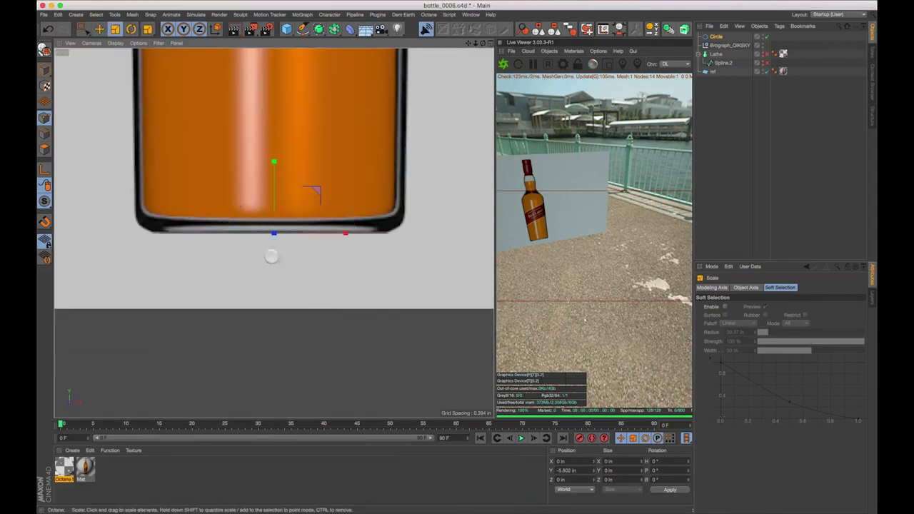
key("e")
left_click_drag(309, 233, 306, 233)
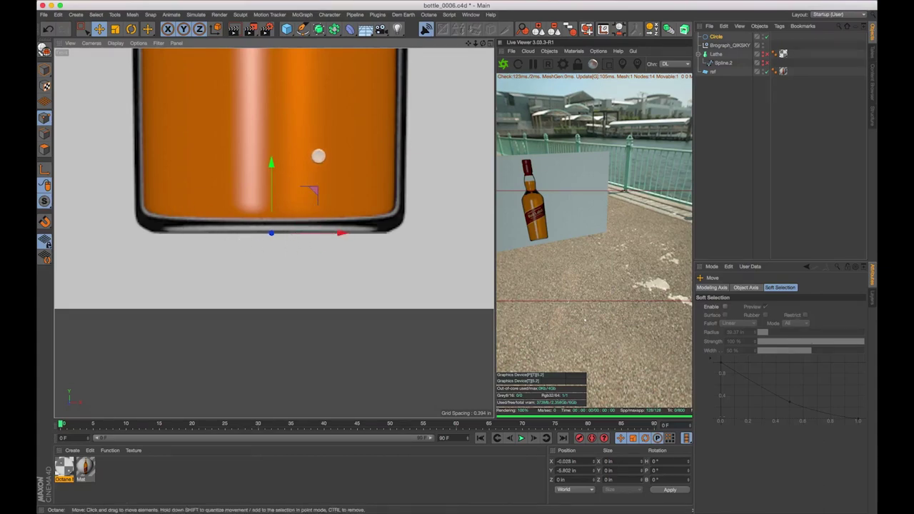
scroll(317, 153, "down", 3)
key("1")
left_click_drag(327, 140, 316, 250)
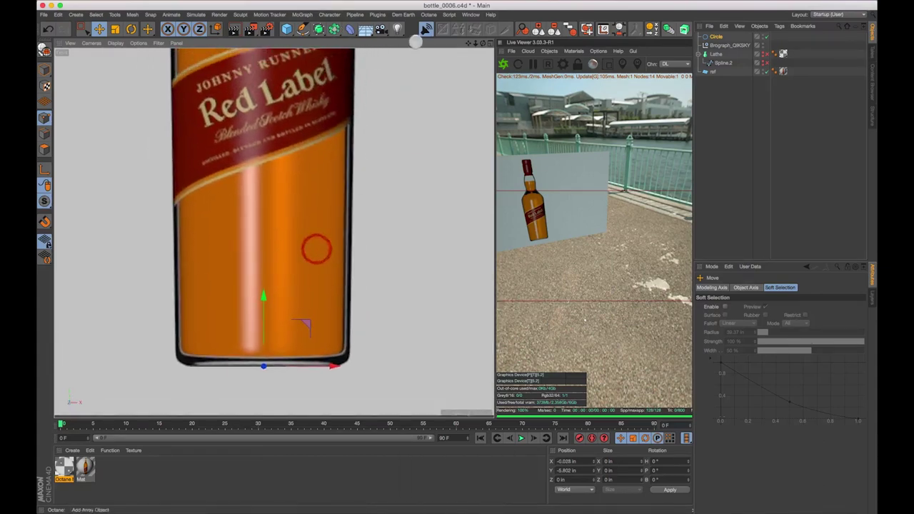
Add a Loft generator and make the base Circle its child.
left_click_drag(318, 29, 422, 63)
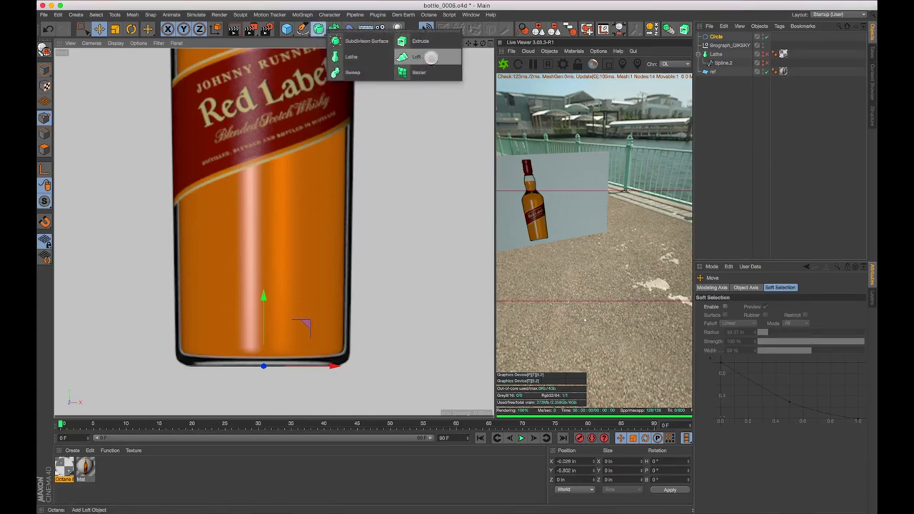
left_click_drag(431, 56, 432, 57)
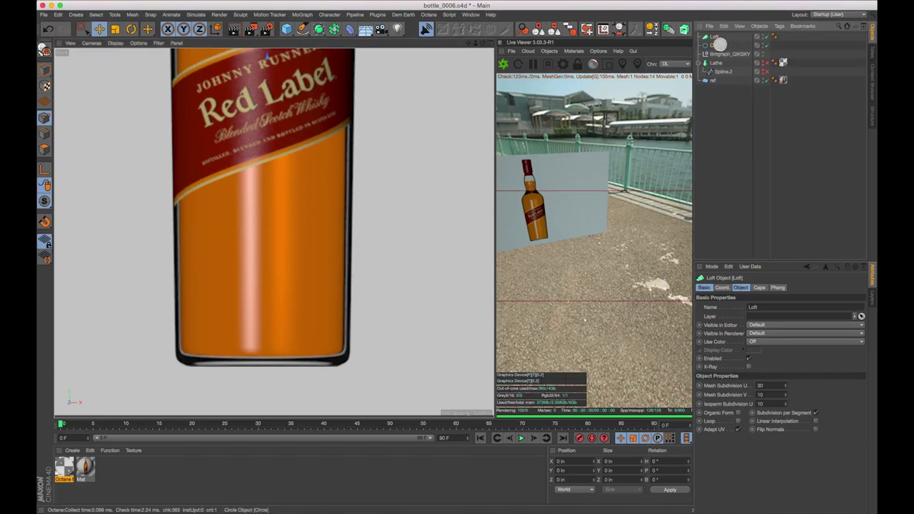
left_click_drag(715, 35, 715, 37)
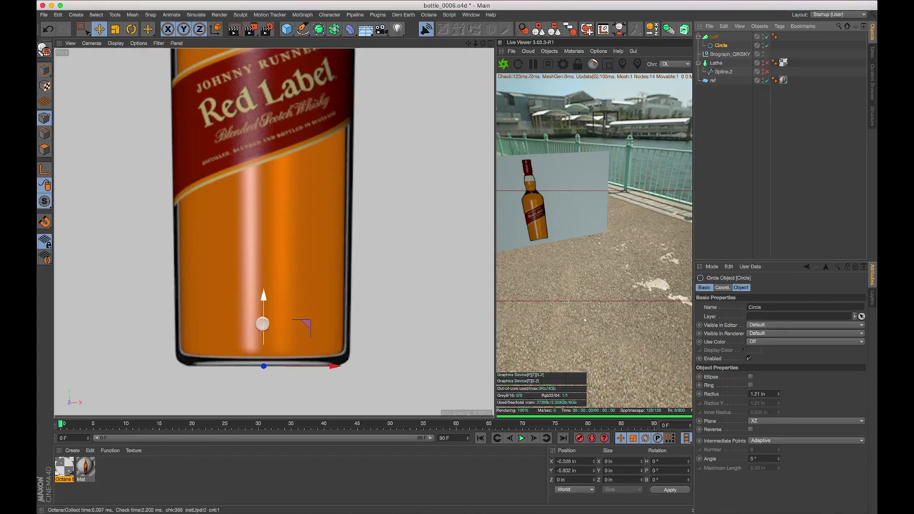
Duplicate the base Circle slightly upward to about Y -5.67 in and scale the copy to the bottle's full width above the rounded bottom edge.
left_click_drag(263, 331, 264, 326, "super")
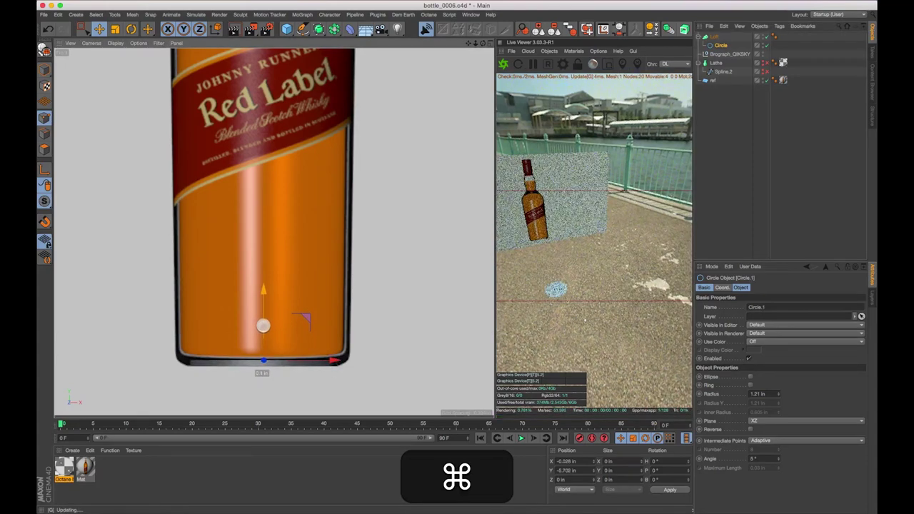
key("t")
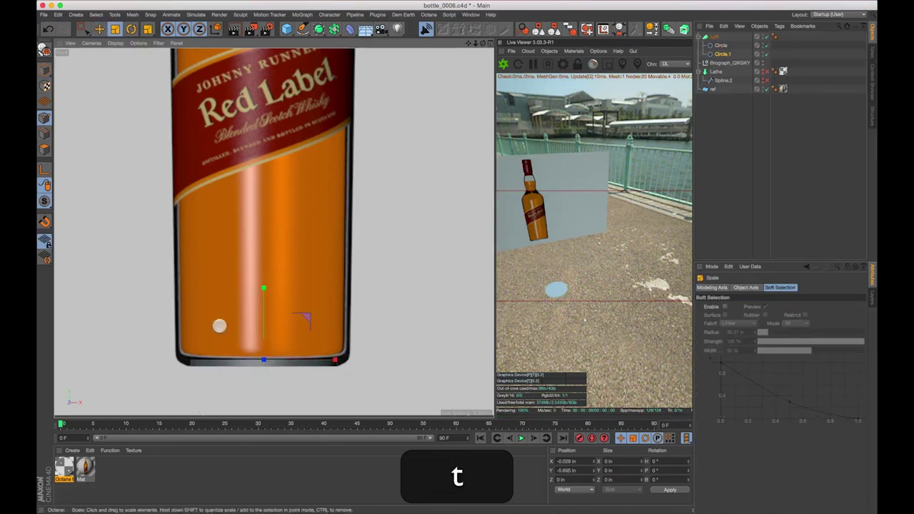
left_click_drag(235, 315, 275, 312)
key("e")
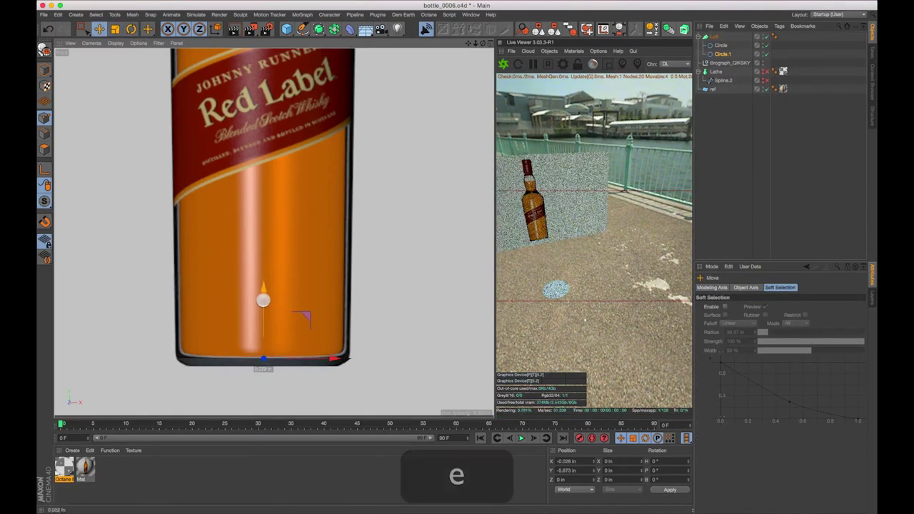
key("t")
key("e")
Duplicate the circle up to the start of the bottle's shoulder at about Y 0.686 in and scale it to the body width.
left_click_drag(264, 325, 261, 67, "super")
key("1")
left_click_drag(304, 173, 323, 404)
left_click_drag(279, 298, 273, 137)
key("t")
left_click_drag(198, 224, 224, 224)
key("1")
left_click_drag(373, 148, 366, 218)
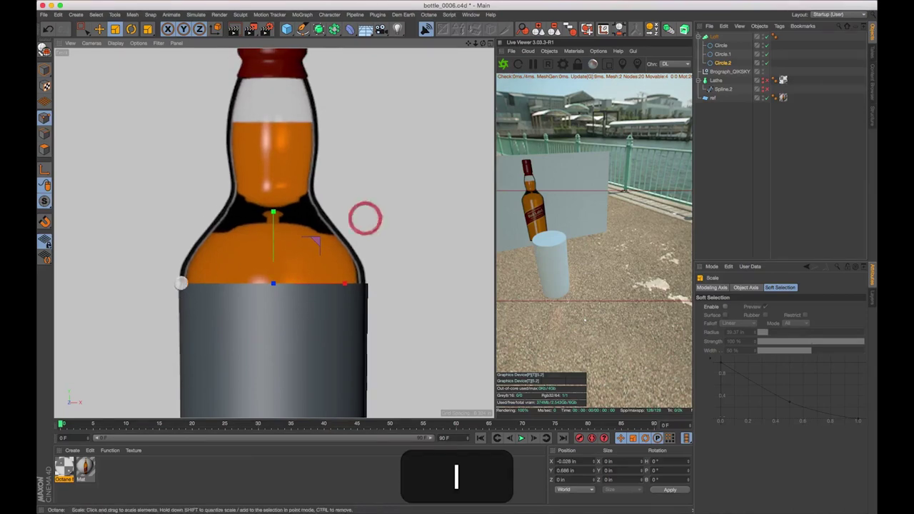
Duplicate the shoulder circle a little higher and scale it down to follow the shoulder's curve.
key("e")
left_click_drag(275, 235, 275, 209, "super")
key("t")
left_click_drag(381, 197, 360, 202)
Duplicate the circle up to the base of the neck at about Y 1.89 in and scale it down to the reference outline.
key("e")
left_click_drag(272, 221, 273, 139, "super")
key("t")
left_click_drag(393, 168, 228, 185)
key("1")
left_click_drag(398, 141, 410, 224)
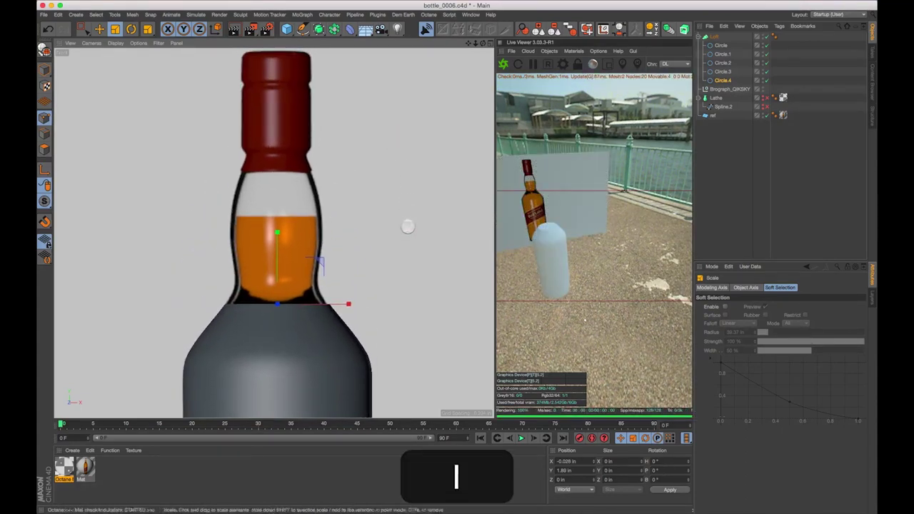
Add another circle copy at the narrow lower part of the neck and scale it down to the outline.
key("e")
left_click_drag(275, 270, 277, 247, "super")
key("t")
left_click_drag(347, 230, 322, 242)
Duplicate the circle up to the neck's bulge at about Y 3.023 in and fit its size to the reference.
key("e")
left_click_drag(277, 214, 300, 198, "super")
key("t")
key("e")
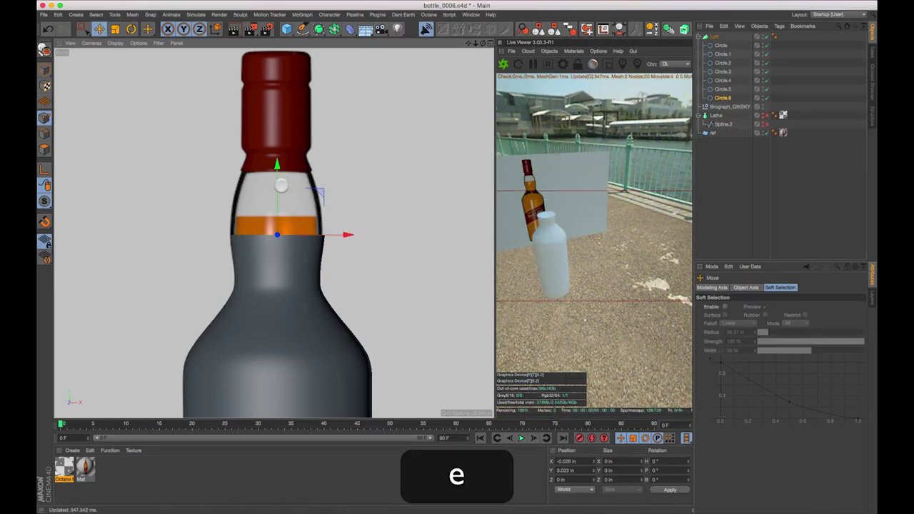
Duplicate the neck circle upward, settle the copy at about Y 3.74 in below the red cap, and scale it down to the outline.
left_click_drag(277, 166, 277, 118, "super")
key("t")
left_click_drag(347, 136, 243, 142)
left_click_drag(258, 181, 256, 181)
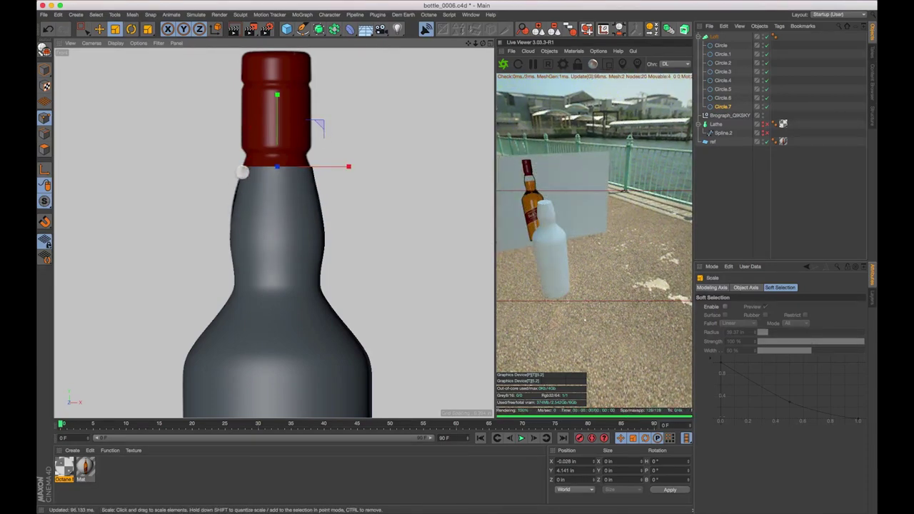
key("super+z")
key("e")
left_click_drag(278, 110, 273, 137)
key("r")
key("t")
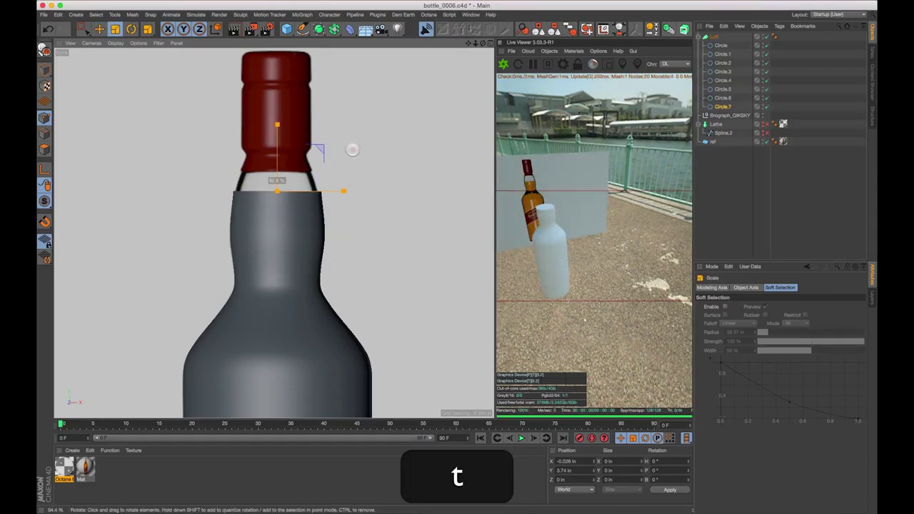
Duplicate the circle to the lower edge of the red cap at about Y 4.227 in and scale it down to the neck.
key("e")
left_click_drag(278, 143, 279, 118, "super")
key("r")
key("t")
key("super+t")
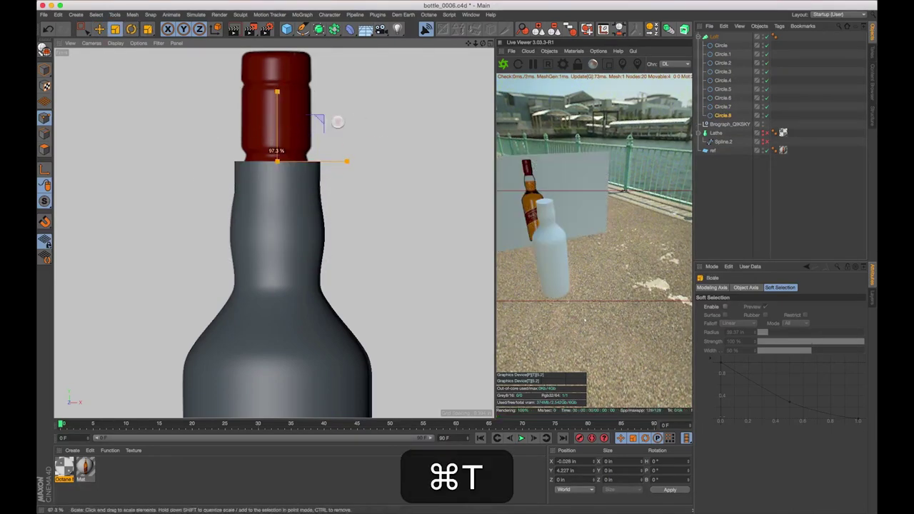
key("super+z")
key("super+r")
key("r")
key("t")
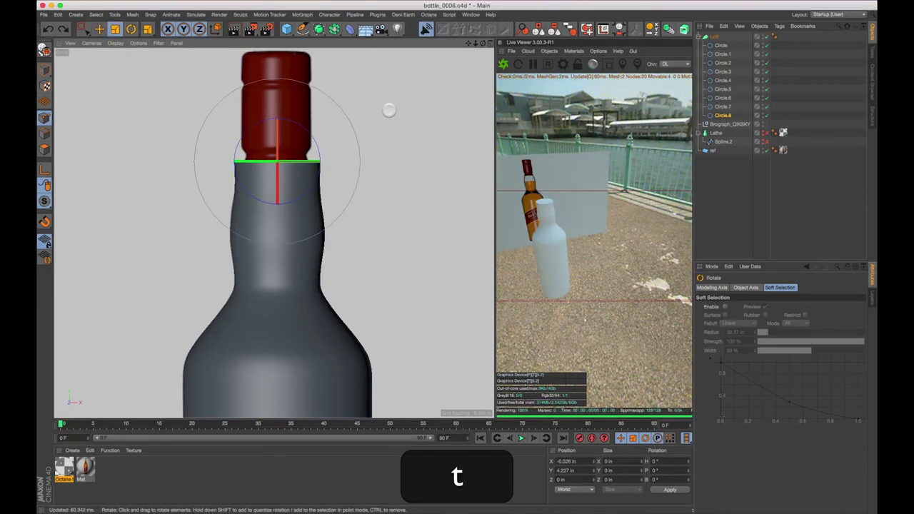
left_click_drag(388, 112, 279, 80)
Duplicate the circle inside the red cap at about Y 4.884 in and scale it down for the bottle's top opening.
key("e")
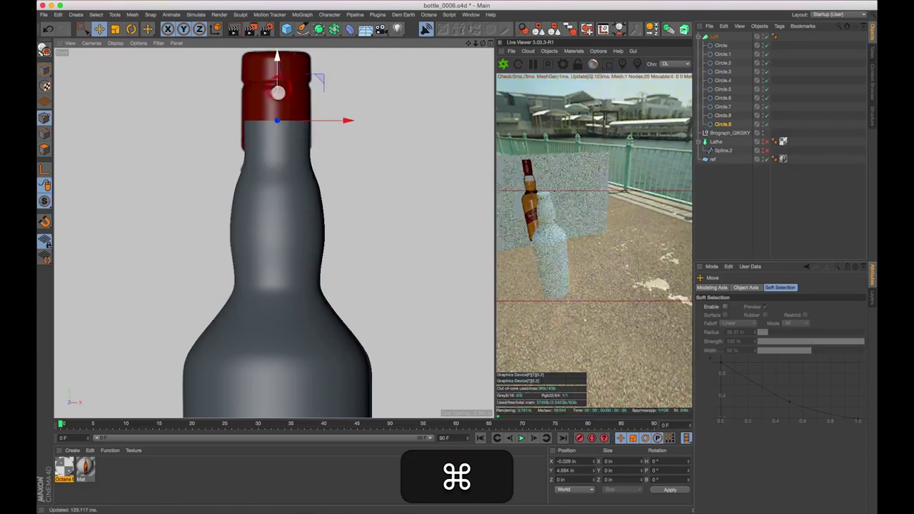
key("super+r")
key("t")
left_click_drag(357, 151, 295, 159)
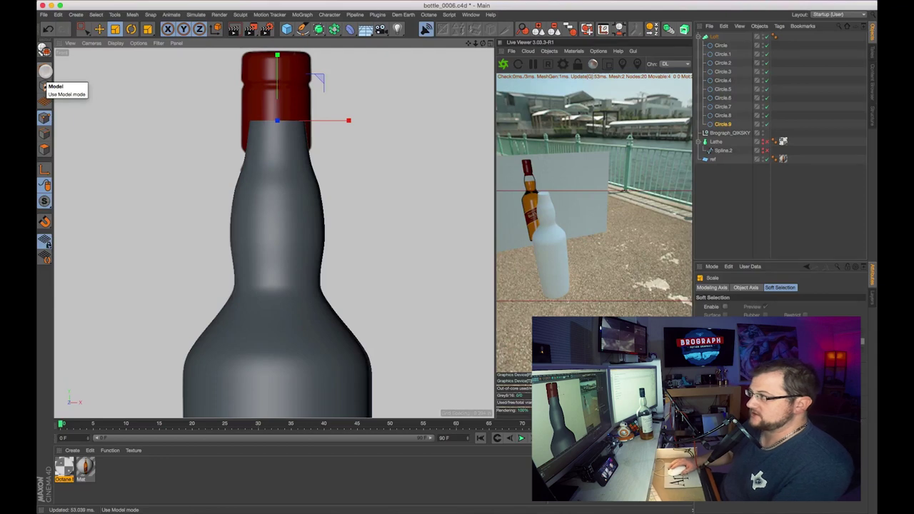
Return to the four-view layout, frame the lofted bottle in the perspective view, and save the scene.
left_click(46, 85)
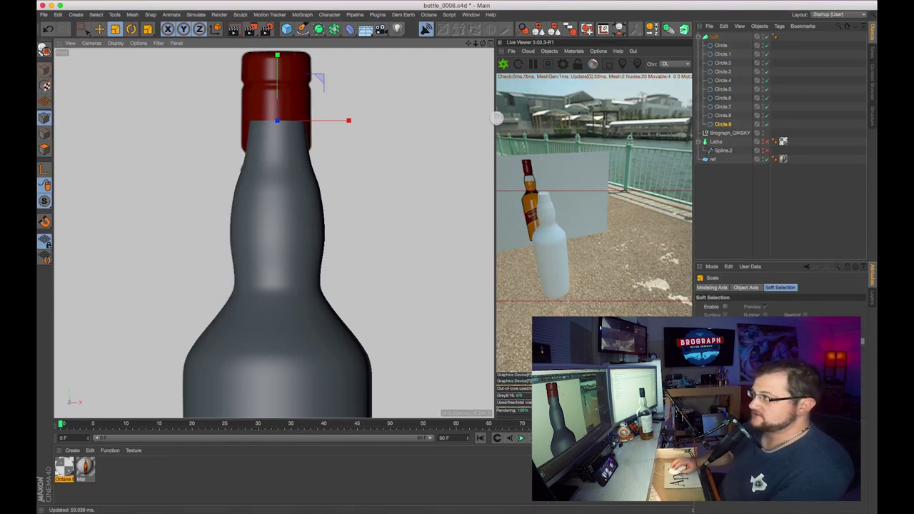
left_click(490, 45)
key("1")
left_click_drag(133, 106, 207, 135)
key("super+s")
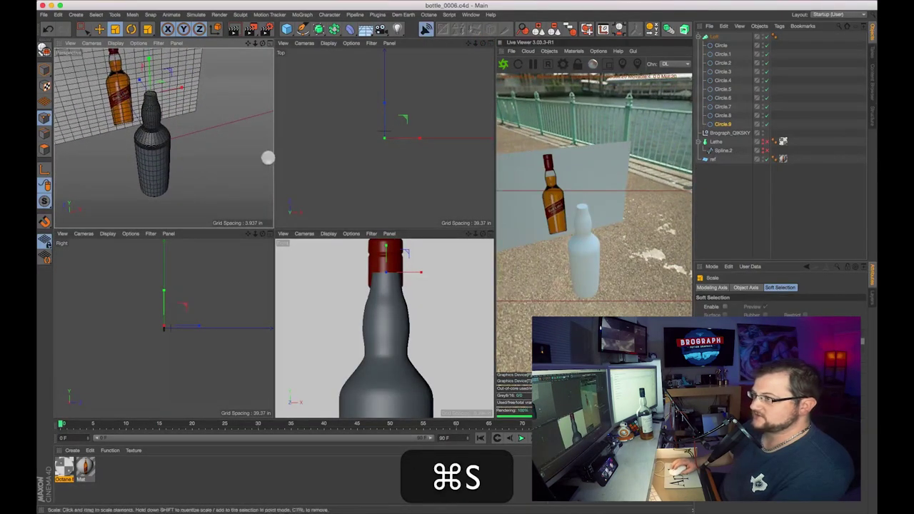
Pause the Live Viewer and append copies of the Loft's circles in reverse order, from Circle.8 down to the base Circle.
left_click(784, 216)
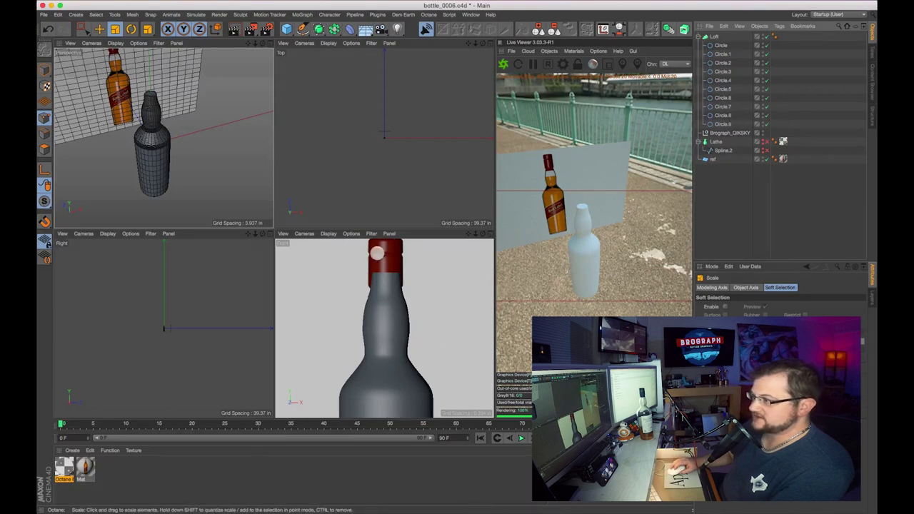
left_click(535, 64)
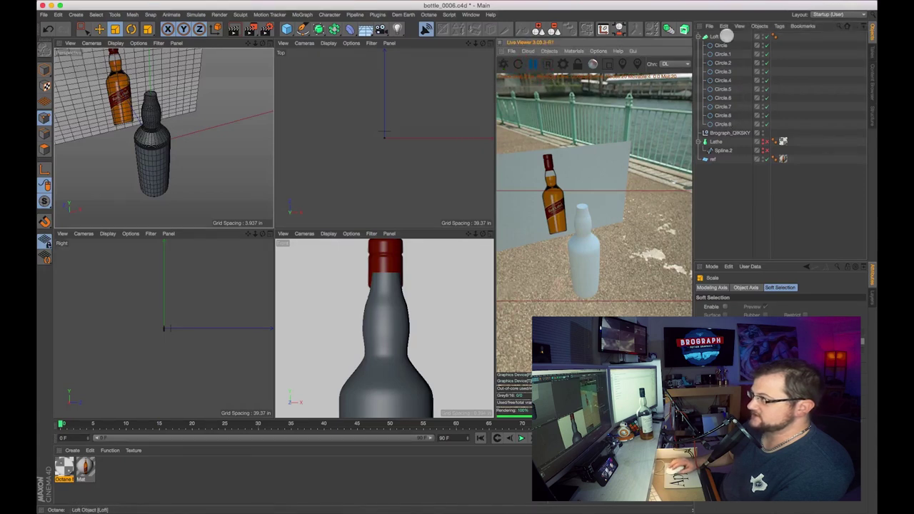
left_click(722, 45)
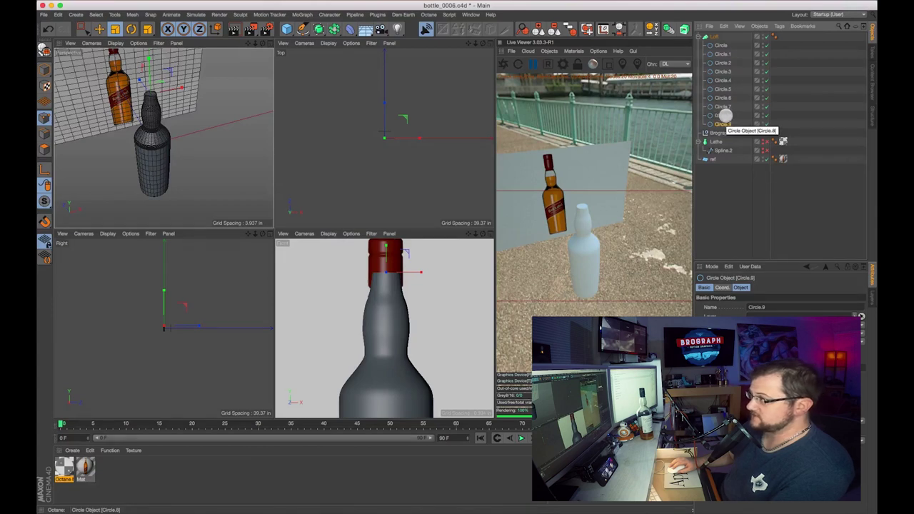
key("super+z")
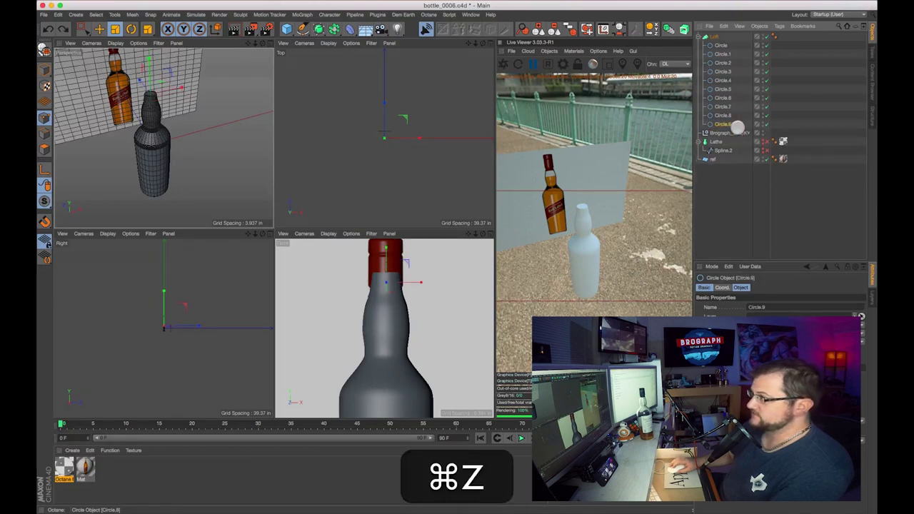
left_click_drag(726, 127, 735, 133, "super")
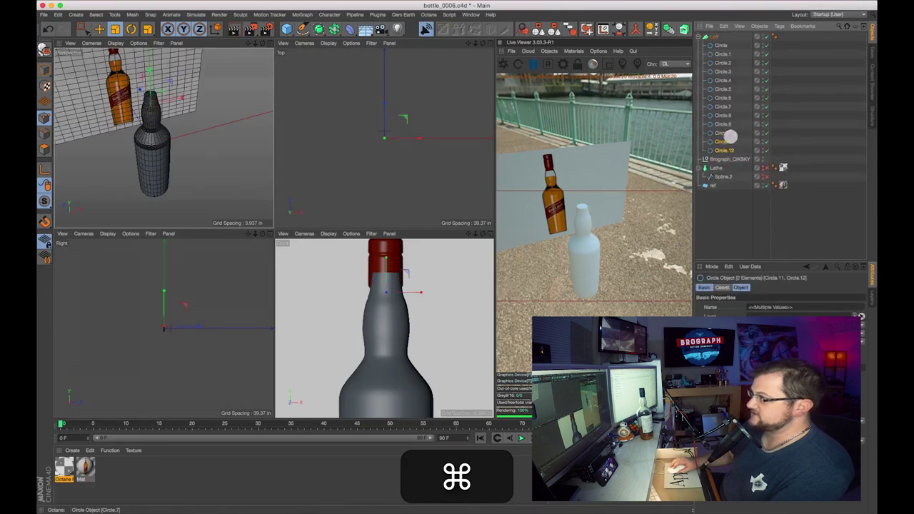
key("super+z")
key("super+z")
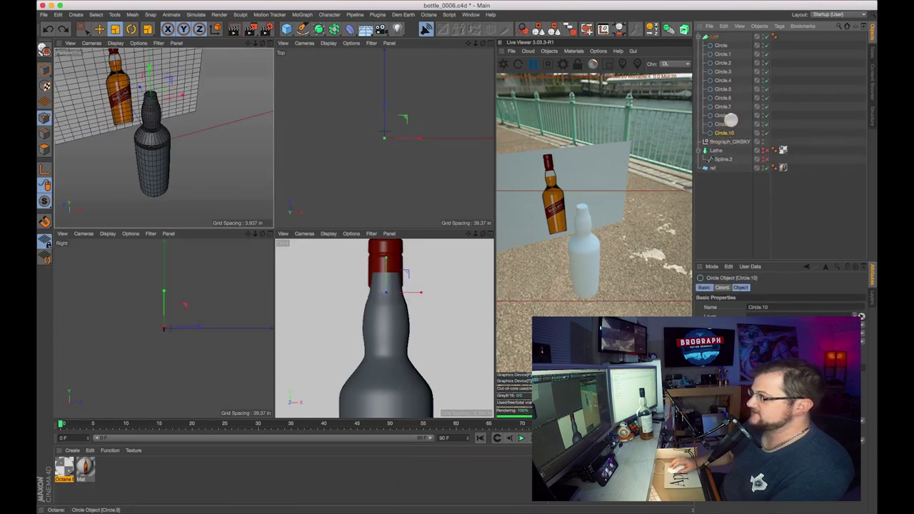
left_click_drag(730, 133, 728, 198, "super")
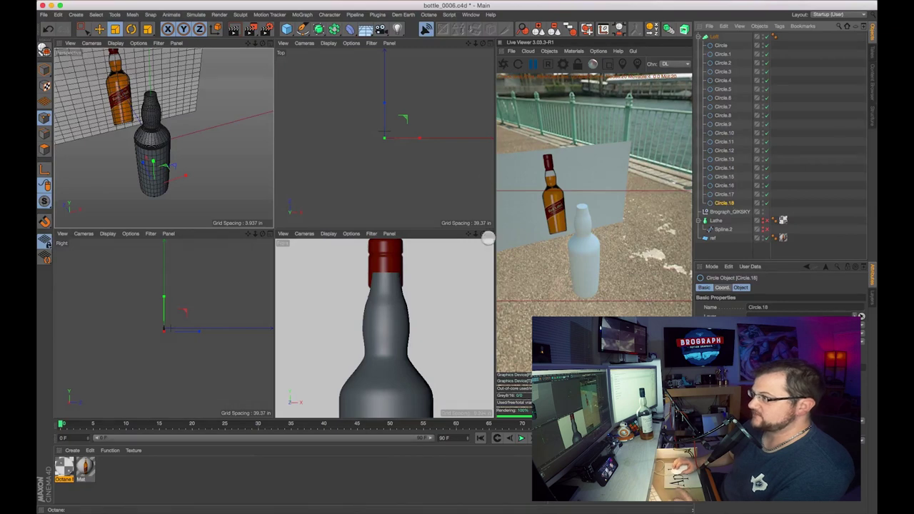
Set the front view to Lines display, enlarge it, and disable the Loft so only its circle splines show.
left_click(310, 234)
mouse_move(327, 235)
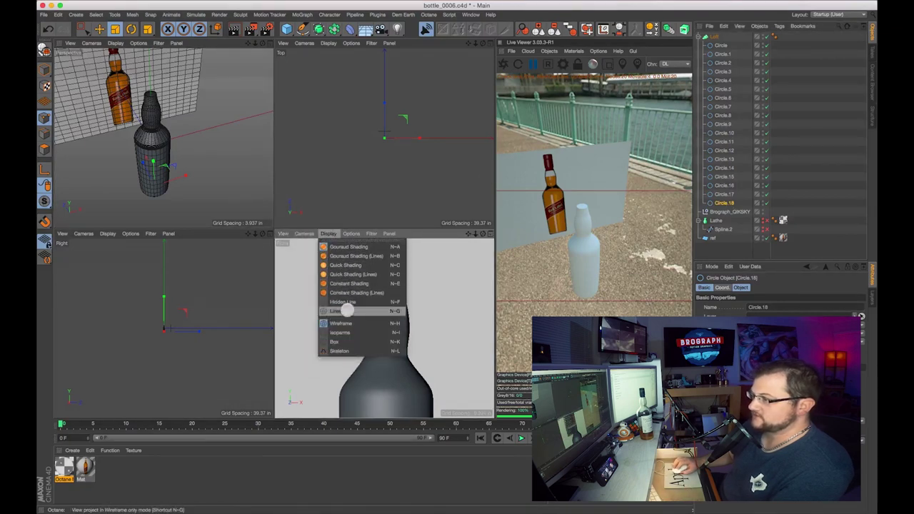
left_click(346, 311)
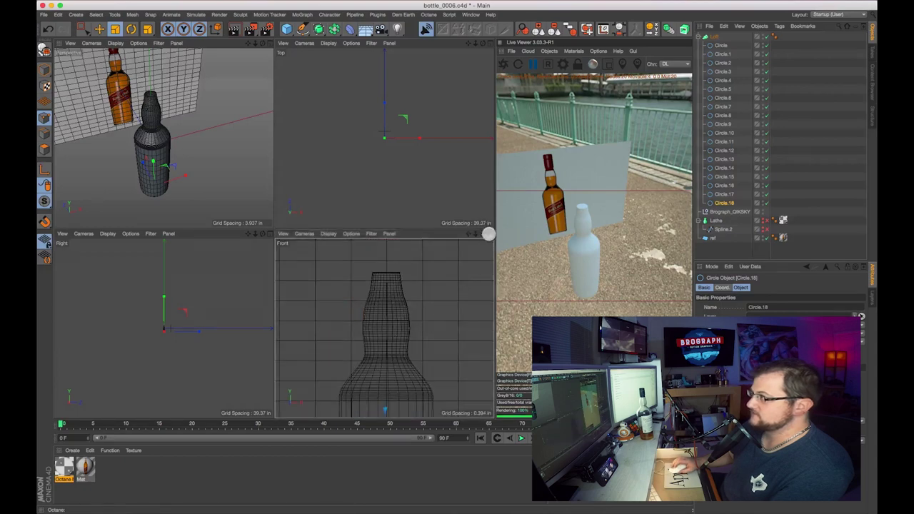
left_click(489, 234)
left_click(765, 38)
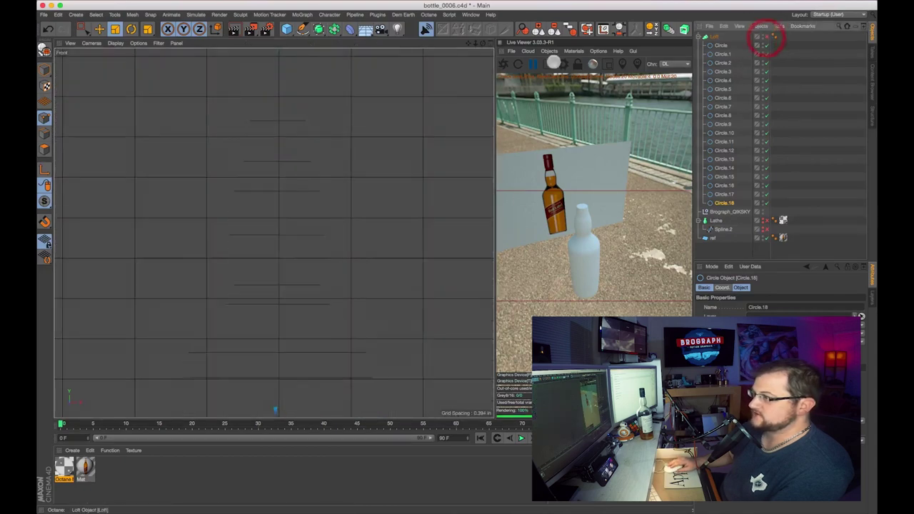
scroll(314, 161, "down", 3)
scroll(349, 174, "down", 4)
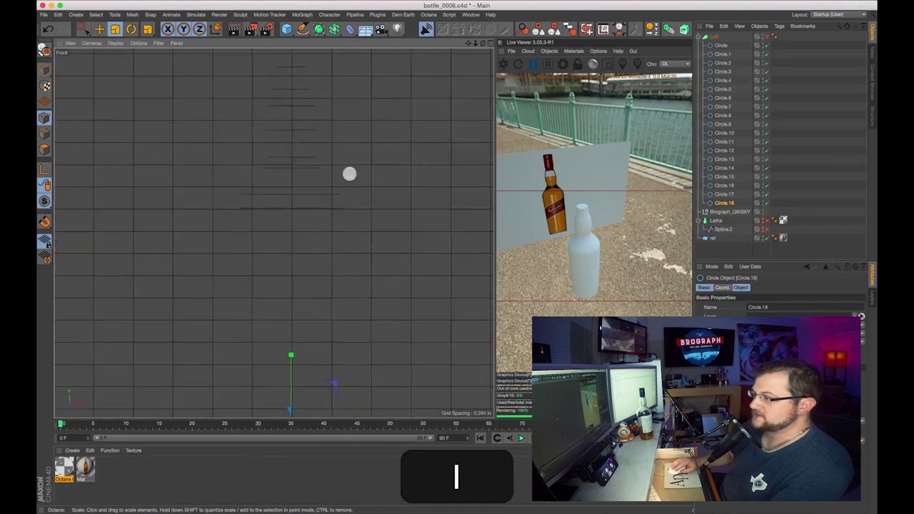
Select the copied circles Circle.10 through Circle.18 and lock the Y axis against transformation.
left_click(728, 133)
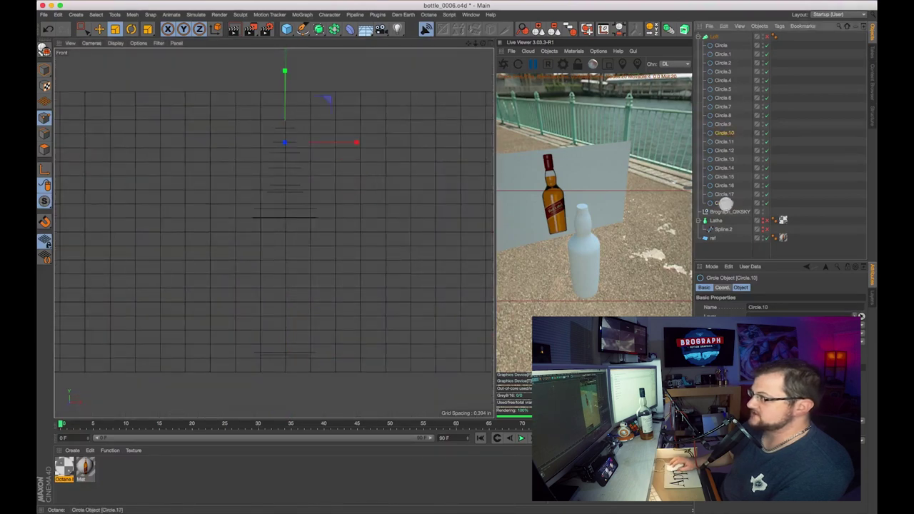
left_click(729, 203, "shift")
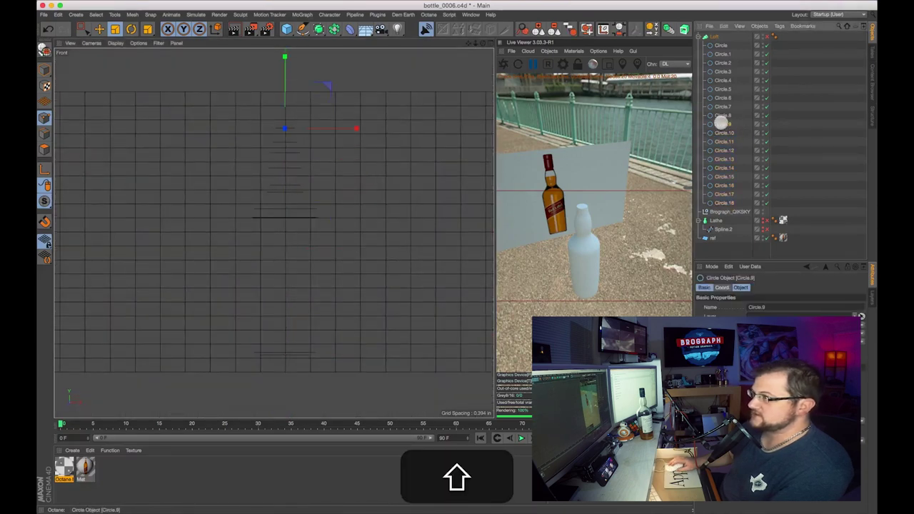
left_click(724, 125)
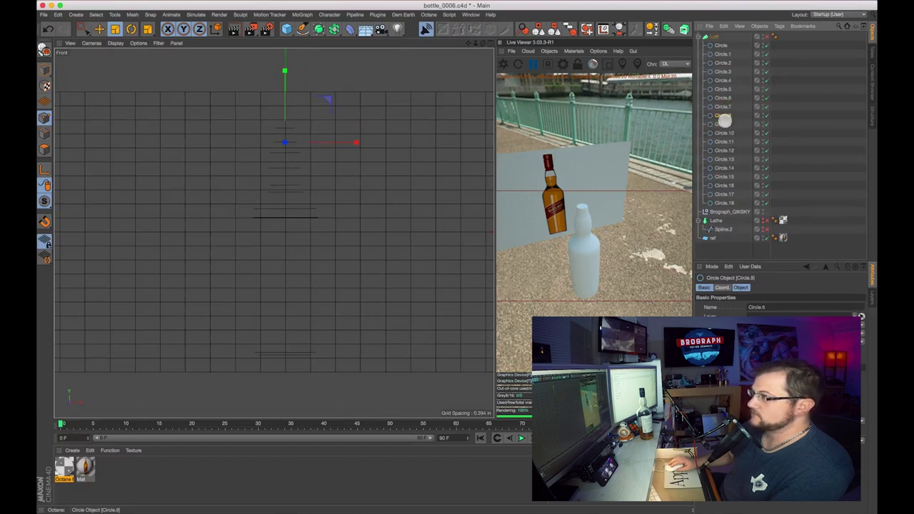
left_click(725, 124)
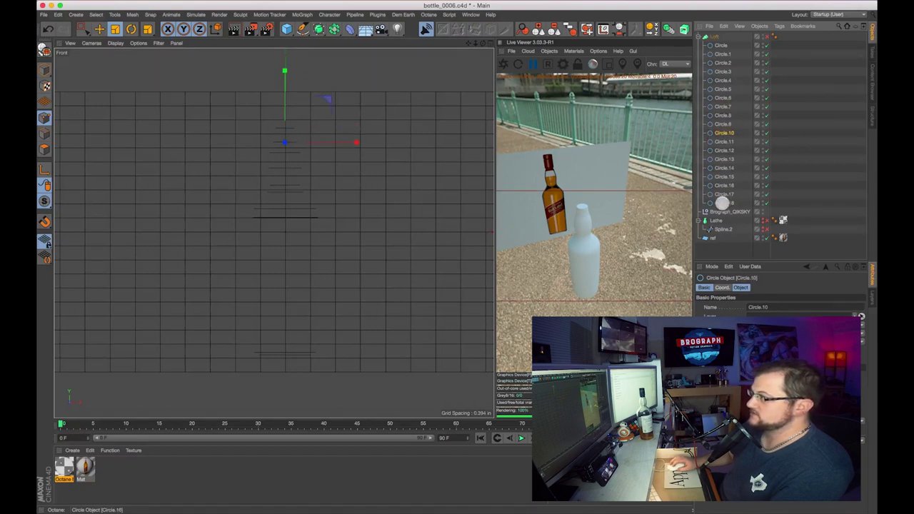
left_click(723, 203, "shift")
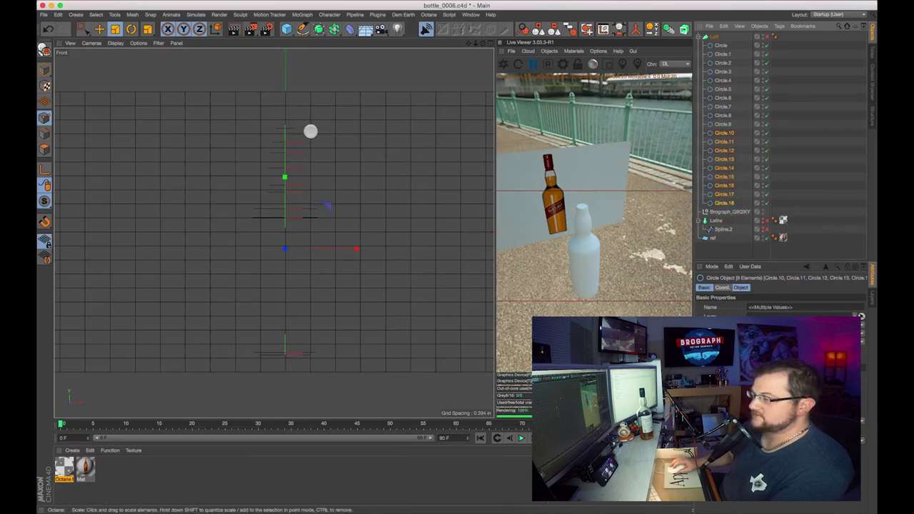
left_click(182, 29)
Try to scale the selected circle copies inward to form the inner glass wall, and undo the scaling.
key("r")
key("t")
left_click_drag(379, 147, 348, 154)
left_click_drag(278, 165, 135, 176)
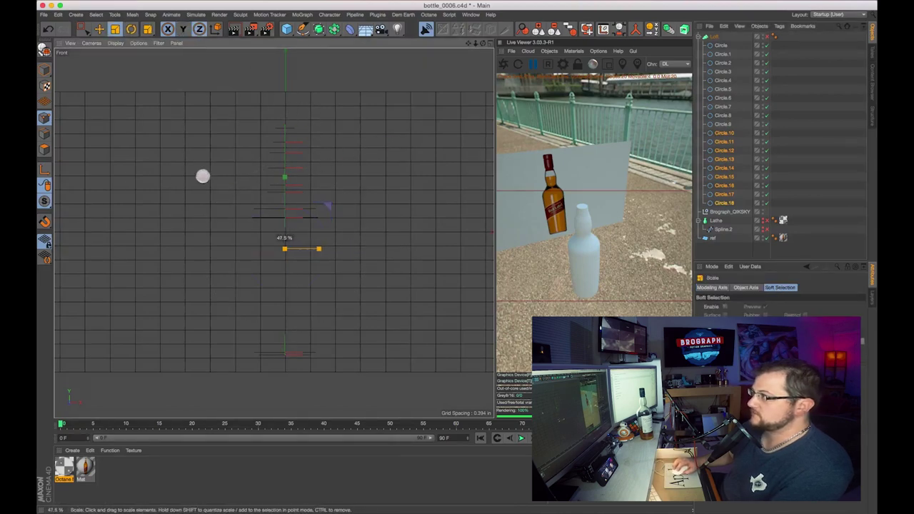
left_click_drag(218, 165, 231, 157)
key("super+z")
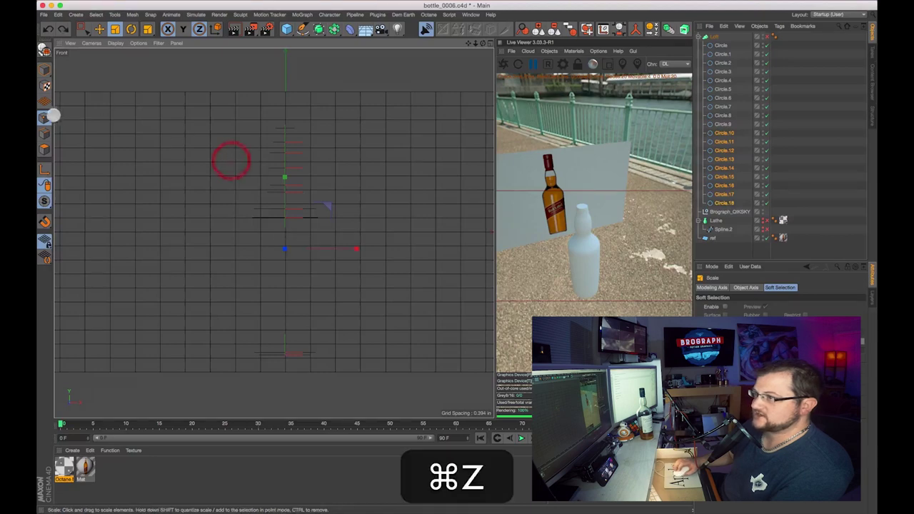
Scale the selected circle copies inward on the X and Z axes to about 75% in the front view.
key("t")
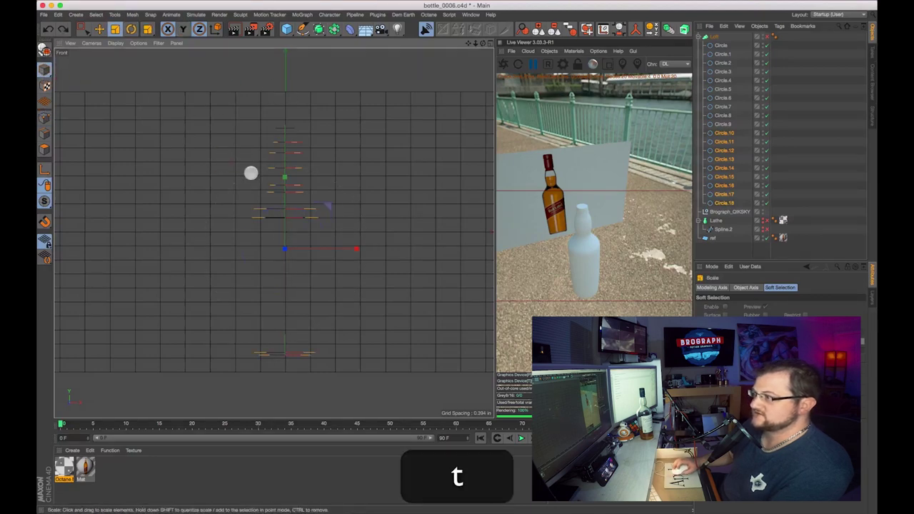
left_click_drag(394, 155, 297, 156)
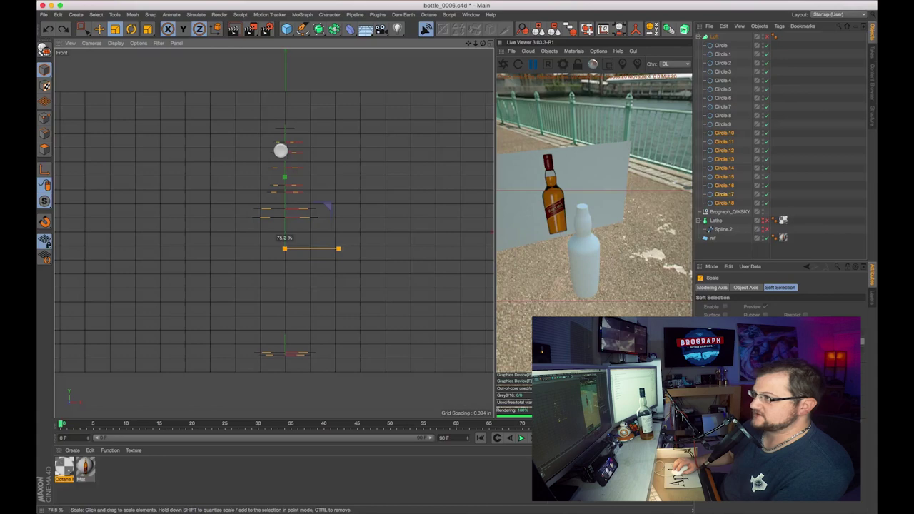
left_click_drag(277, 151, 292, 150)
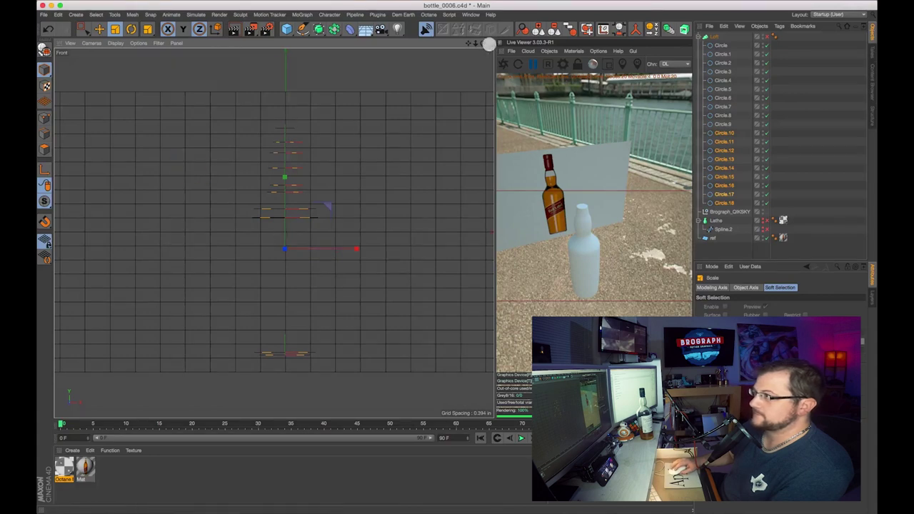
Switch to the perspective view and readjust the scale of the selected circle copies so they sit just inside the outer circles.
left_click(490, 43)
left_click(268, 43)
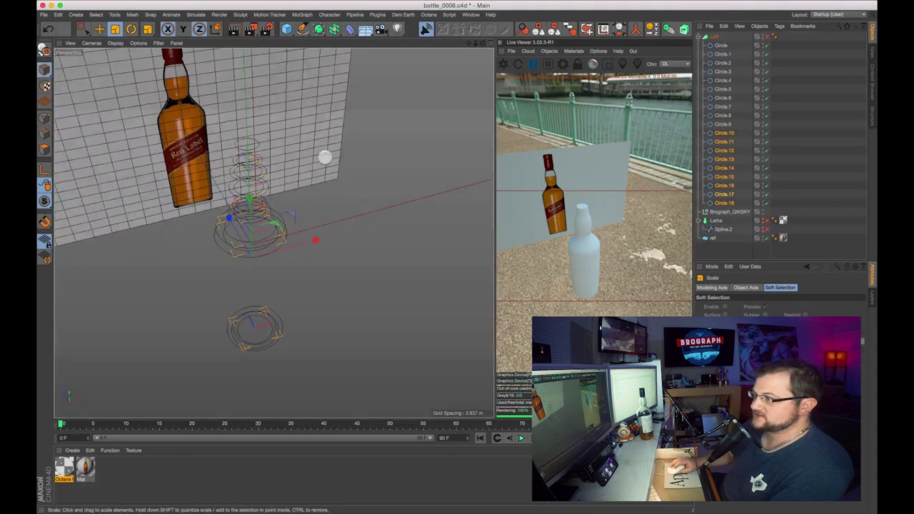
left_click_drag(351, 198, 337, 185, "alt")
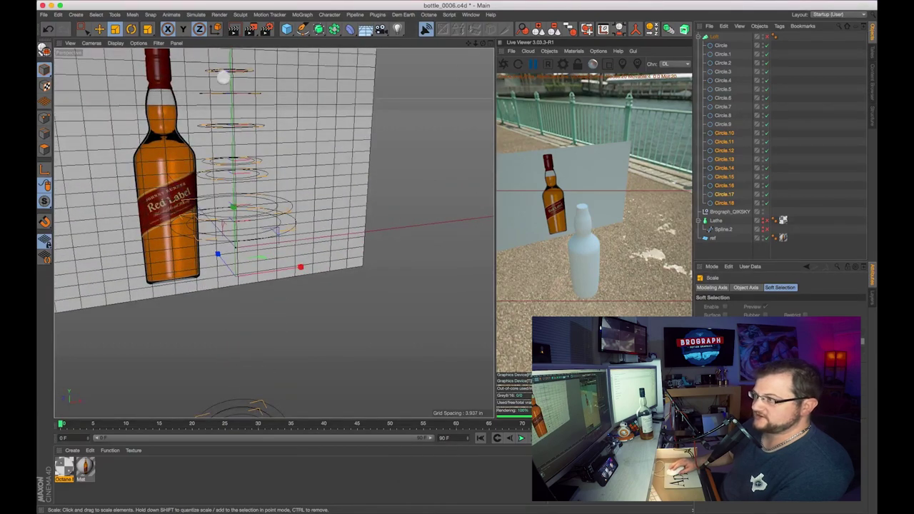
key("r")
key("t")
left_click_drag(163, 265, 239, 247)
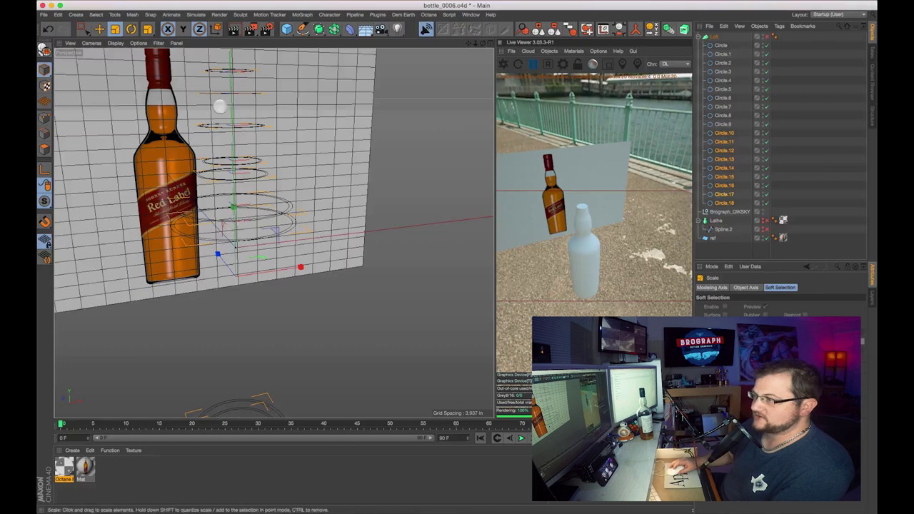
left_click_drag(267, 207, 302, 205, "alt")
middle_click_drag(302, 204, 326, 213, "alt")
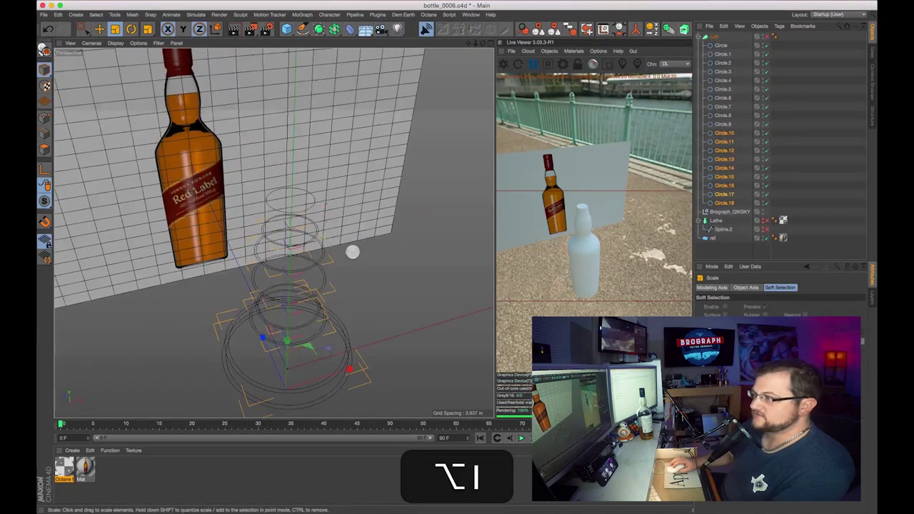
left_click_drag(353, 255, 262, 229, "alt")
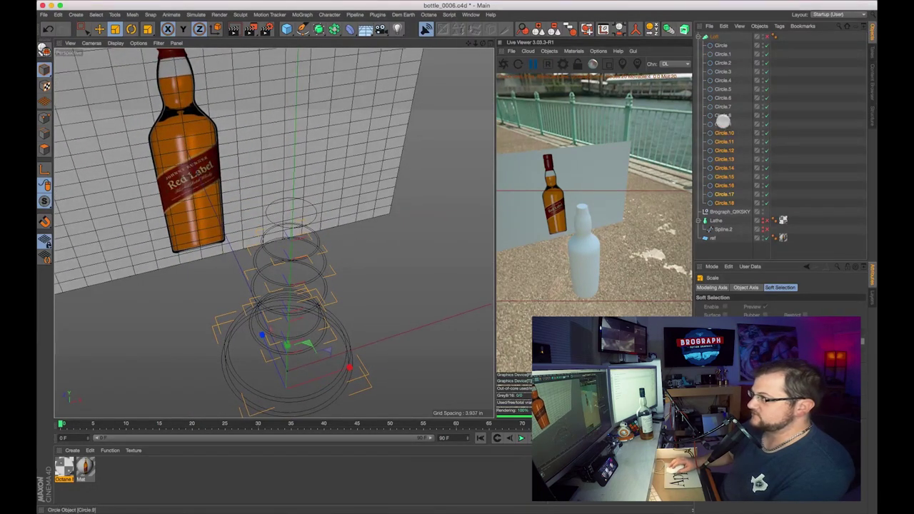
Duplicate Circle.9 directly below itself in the Loft and scale the copy inward to form the inner rim.
left_click(723, 125)
left_click(725, 115)
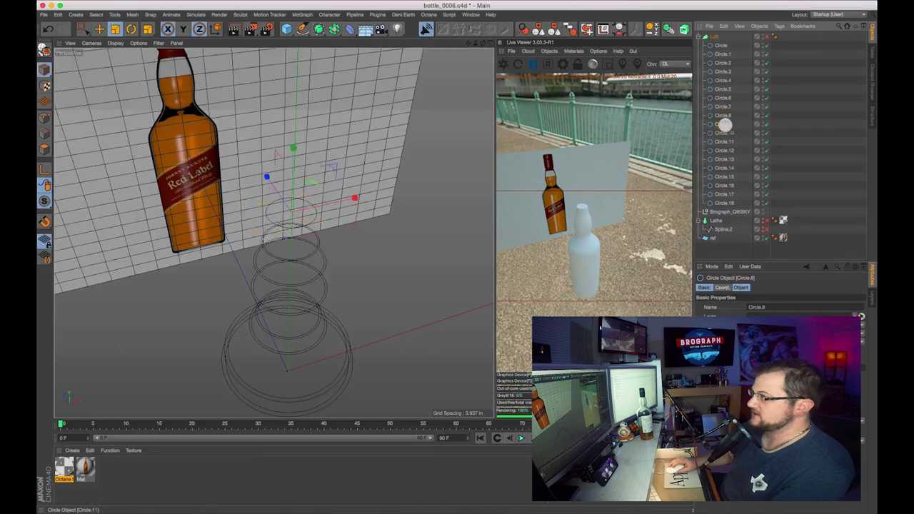
left_click_drag(725, 126, 742, 128, "super")
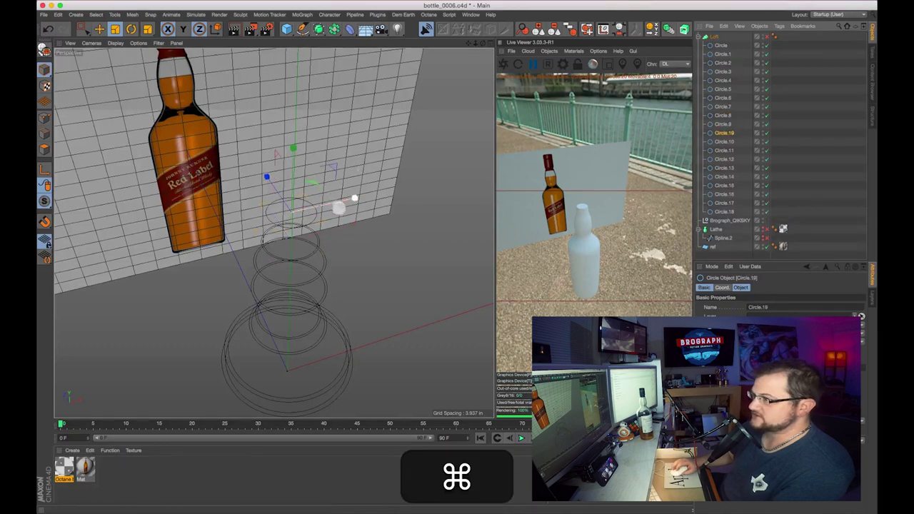
key("t")
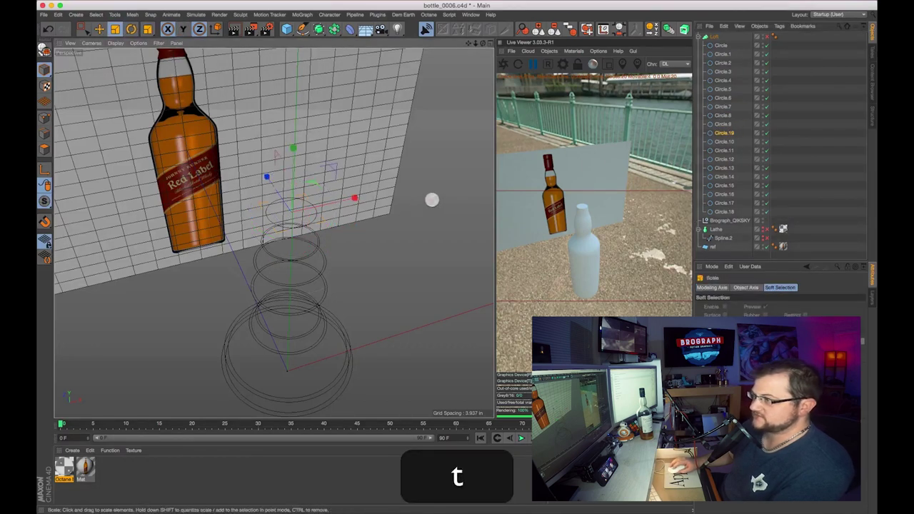
left_click_drag(392, 208, 338, 207)
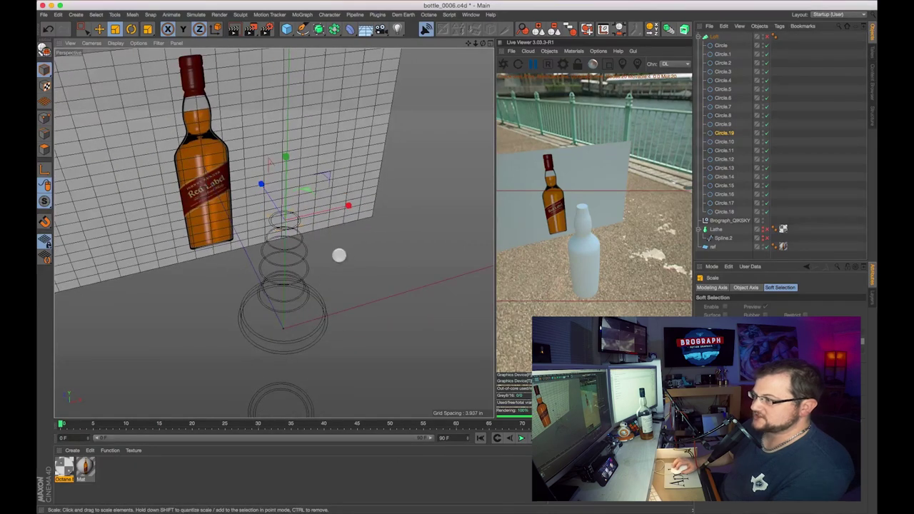
Re-enable the Loft and view the whole bottle from different angles in the perspective view.
left_click_drag(347, 273, 364, 167, "alt")
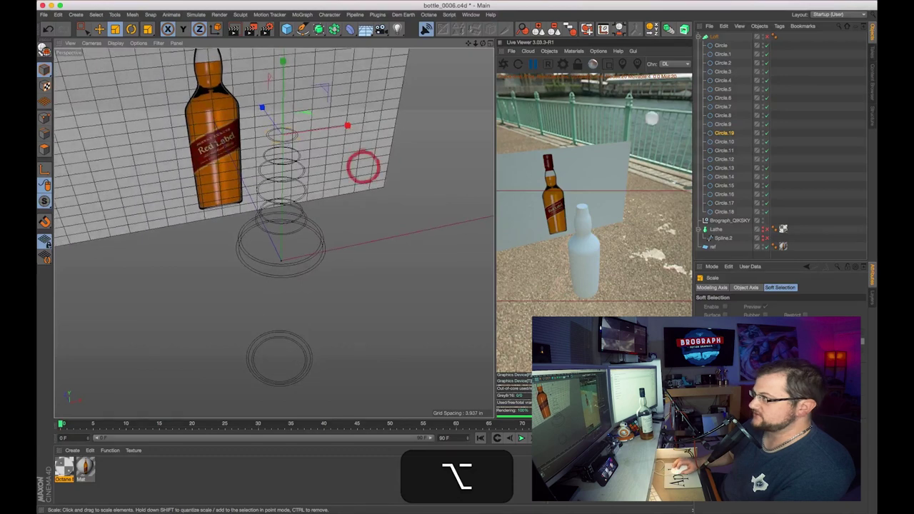
left_click(767, 37)
left_click_drag(367, 267, 368, 200, "alt")
middle_click_drag(379, 143, 379, 194, "alt")
right_click_drag(378, 223, 379, 194, "alt")
left_click_drag(379, 193, 334, 148, "alt")
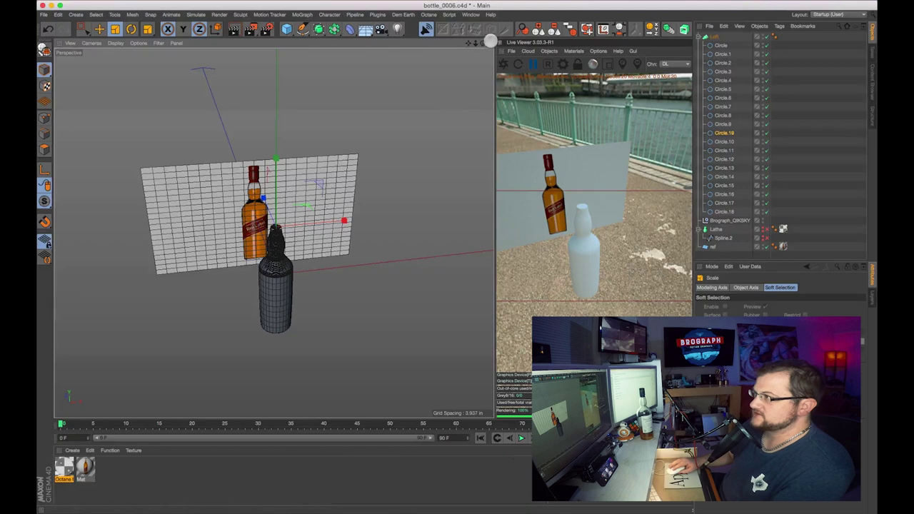
Examine the lofted bottle's walls in the front view and its neck and shoulder up close in the perspective view.
middle_click(429, 302)
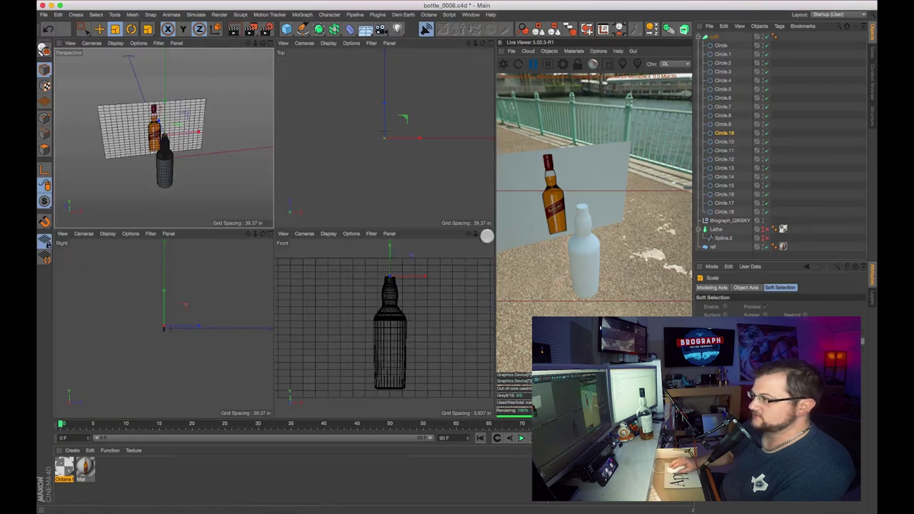
middle_click(468, 233)
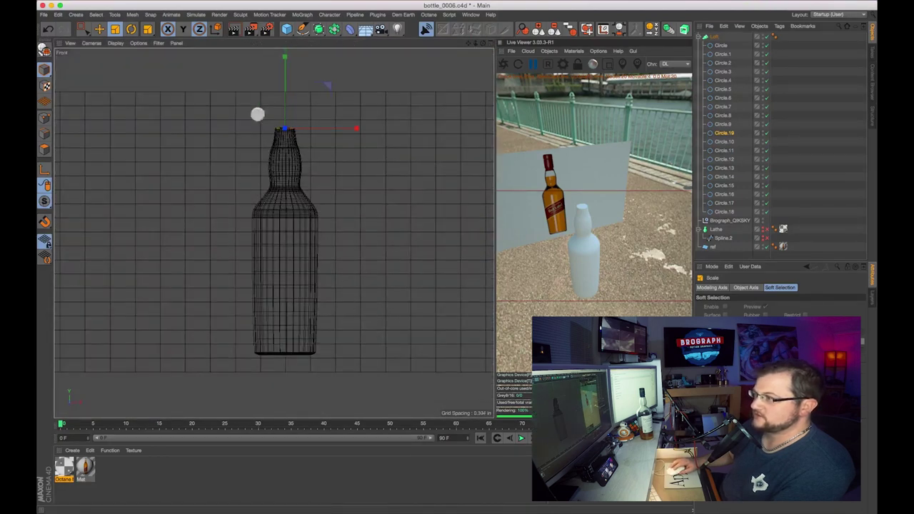
left_click(489, 45)
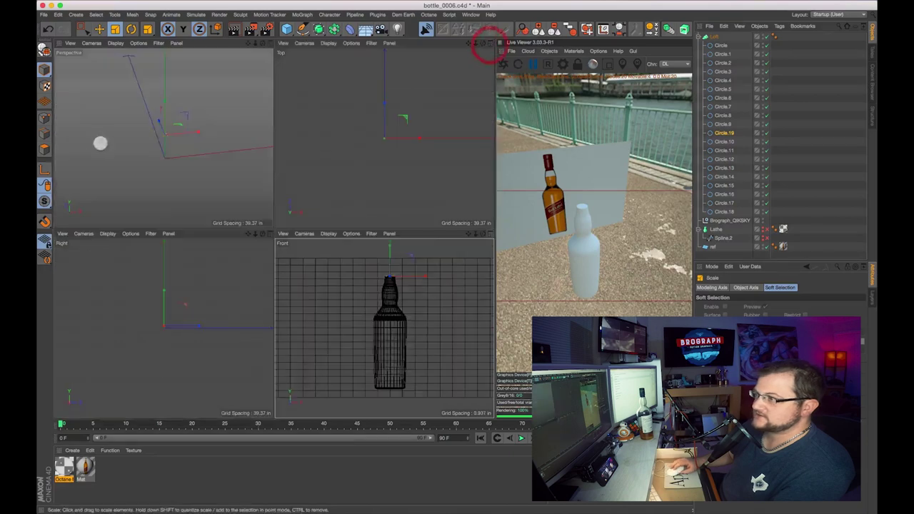
scroll(157, 154, "up", 5)
key("i")
left_click_drag(195, 192, 203, 100)
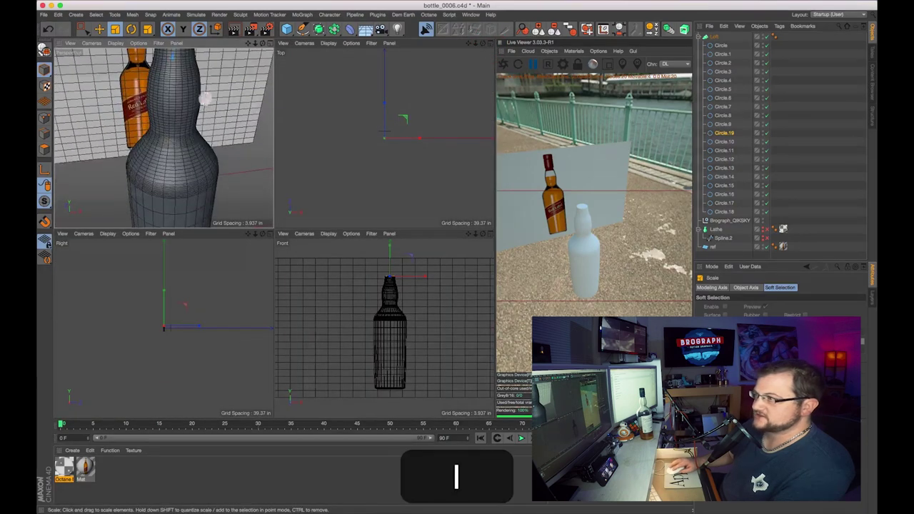
Select the Loft bottle and set its mesh subdivisions to 80 in U and 15 in V.
left_click(270, 44)
scroll(299, 122, "down", 5)
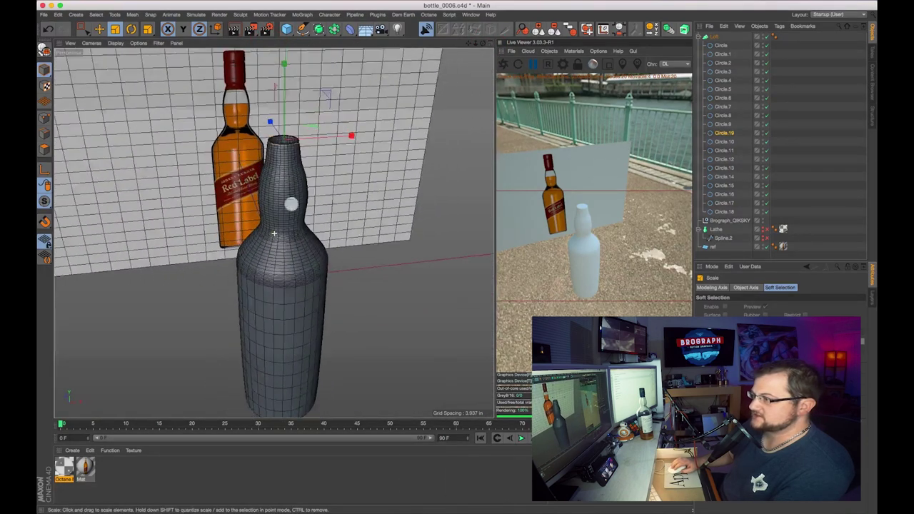
key("1")
left_click_drag(297, 218, 298, 167)
left_click(707, 36)
left_click(707, 36)
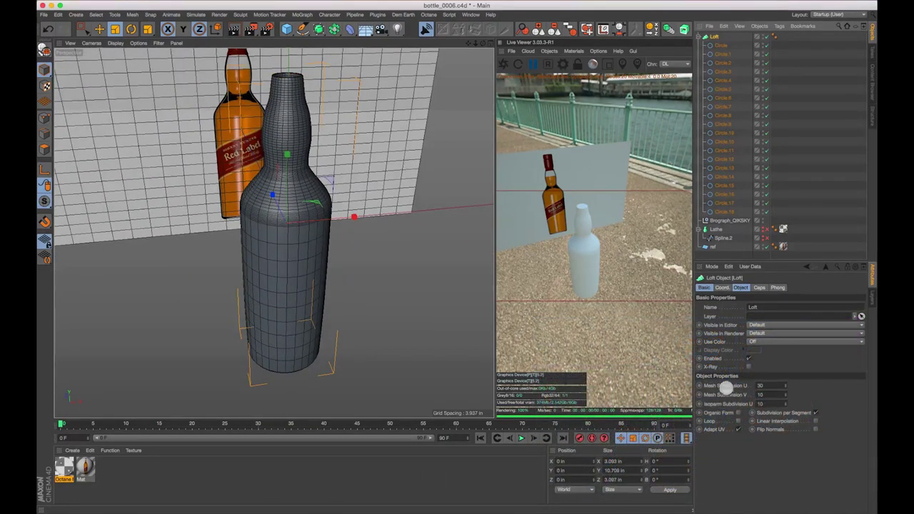
left_click(785, 393)
left_click(786, 393)
left_click(786, 393)
left_click(786, 392)
left_click(785, 393)
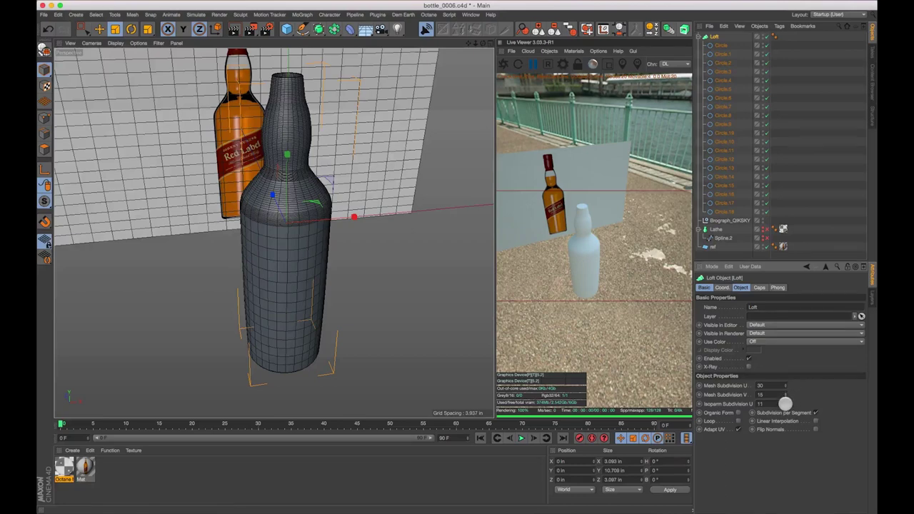
left_click_drag(786, 385, 786, 385)
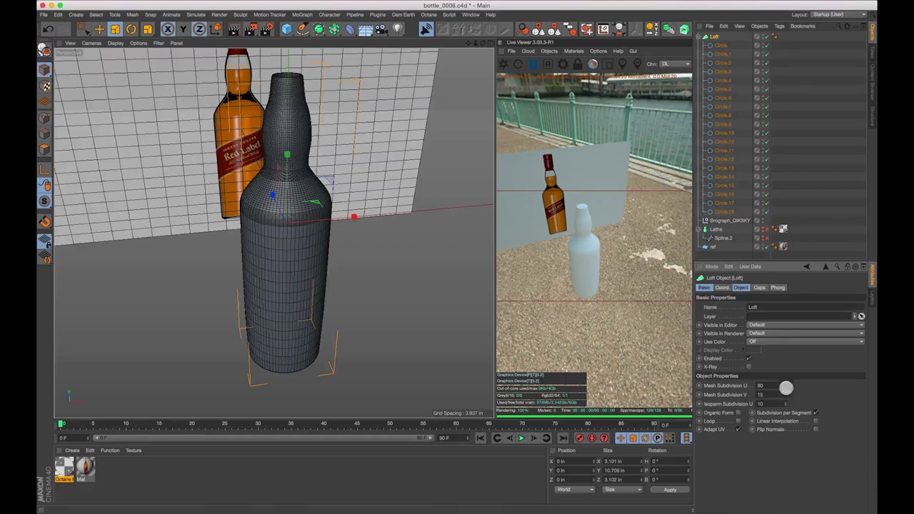
Apply the existing Octane glass material to the Loft and send the scene to the Live Viewer for rendering.
left_click_drag(343, 287, 343, 270, "alt")
right_click_drag(345, 270, 347, 216, "alt")
left_click_drag(346, 216, 377, 272, "alt")
middle_click_drag(367, 133, 310, 215, "alt")
scroll(367, 257, "down", 5)
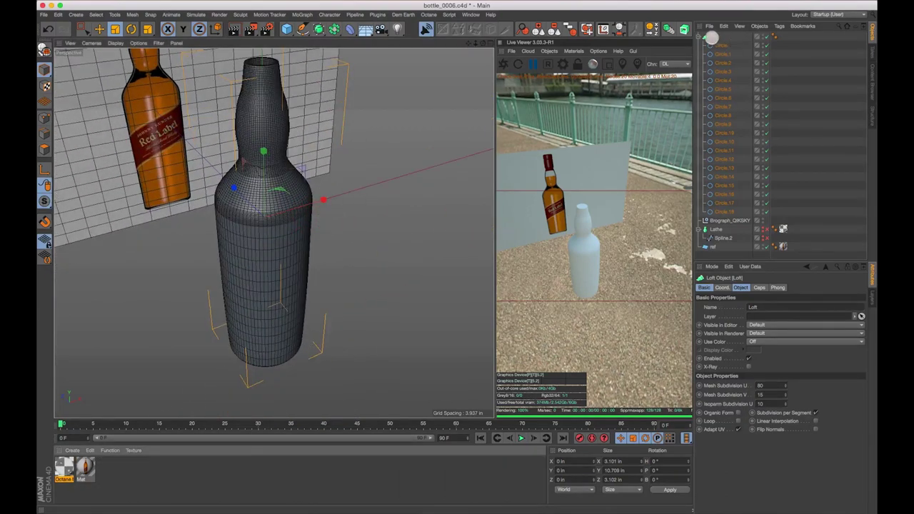
left_click(503, 64)
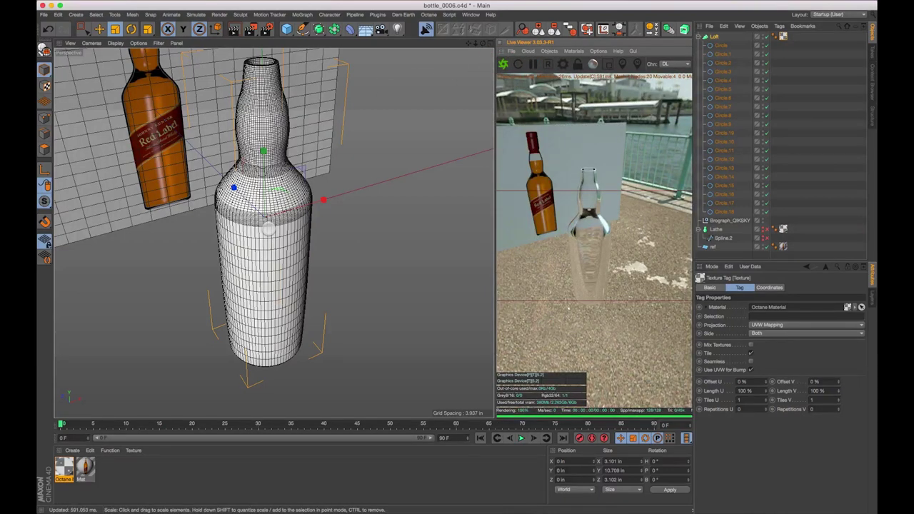
Examine the rendered glass bottle up close, from a low angle and from farther away.
scroll(274, 226, "up", 3)
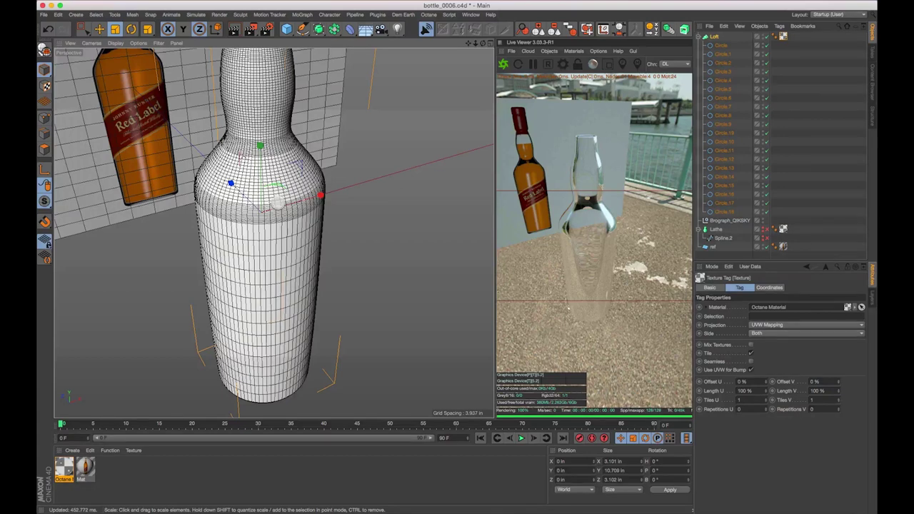
scroll(264, 214, "up", 1)
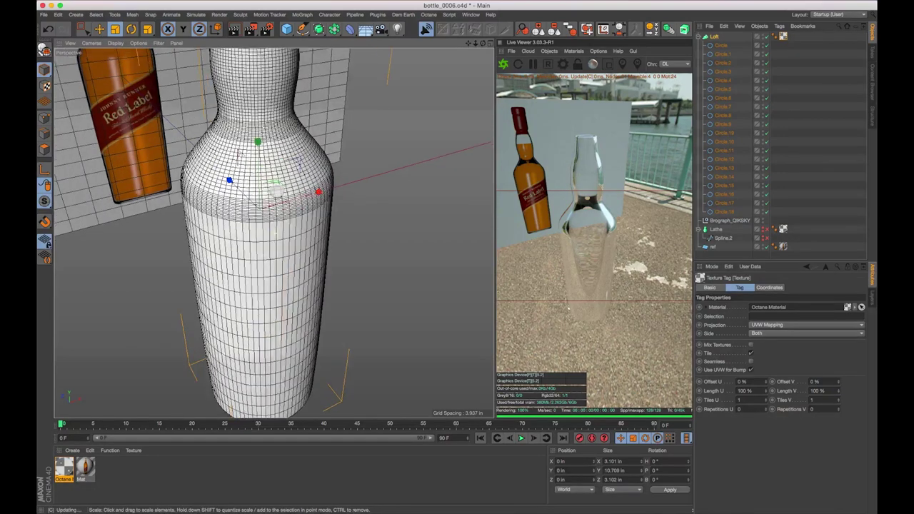
left_click(739, 135)
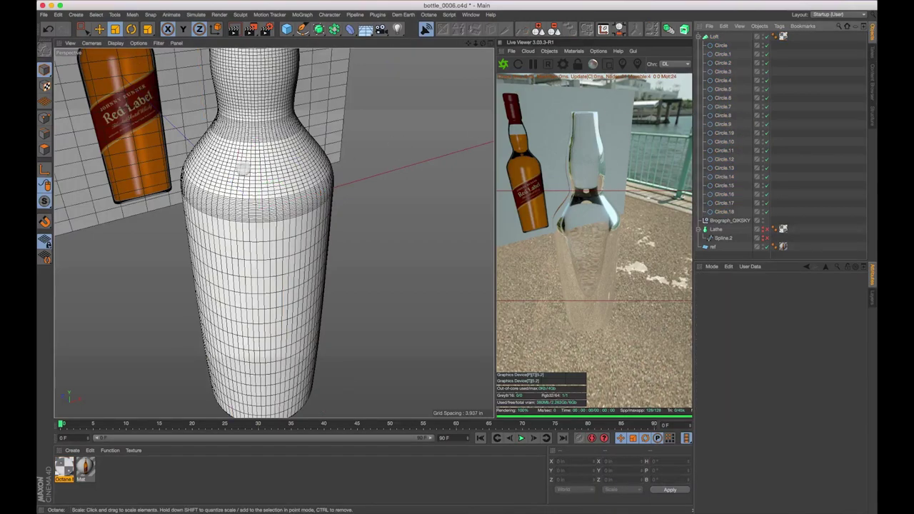
scroll(290, 228, "down", 3)
left_click_drag(339, 241, 341, 304, "alt")
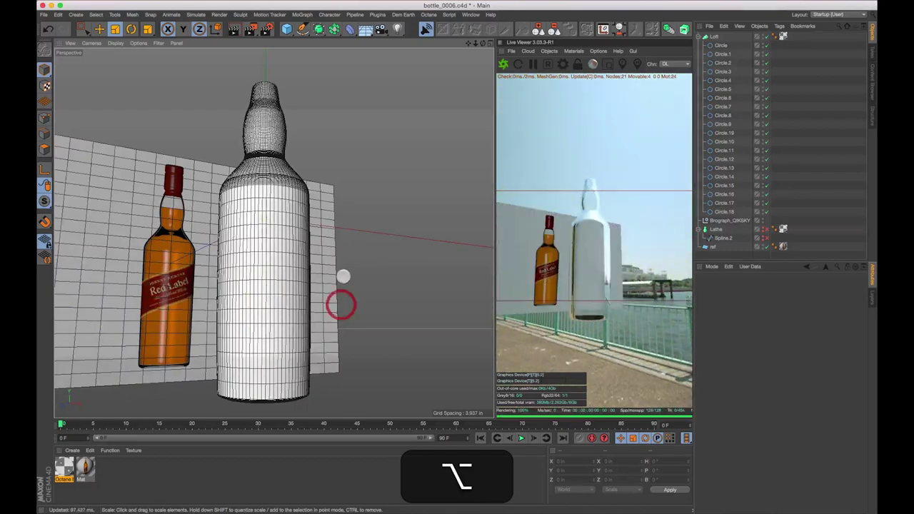
scroll(343, 261, "up", 2)
mouse_move(344, 265)
left_mouse_down("alt")
mouse_move(353, 277)
mouse_move(356, 262)
left_mouse_up("alt")
scroll(356, 262, "down", 2)
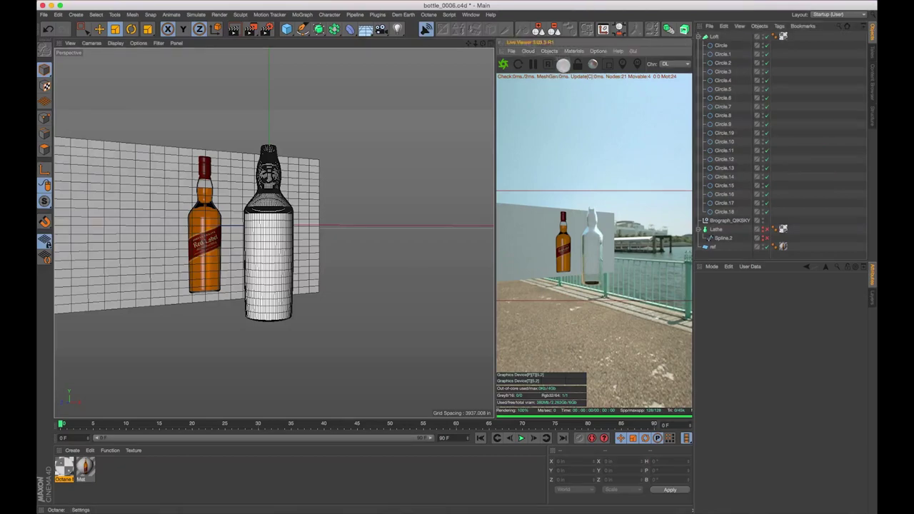
Review the Directlighting kernel values in the Octane render settings.
left_click(563, 64)
left_click_drag(162, 10, 427, 96)
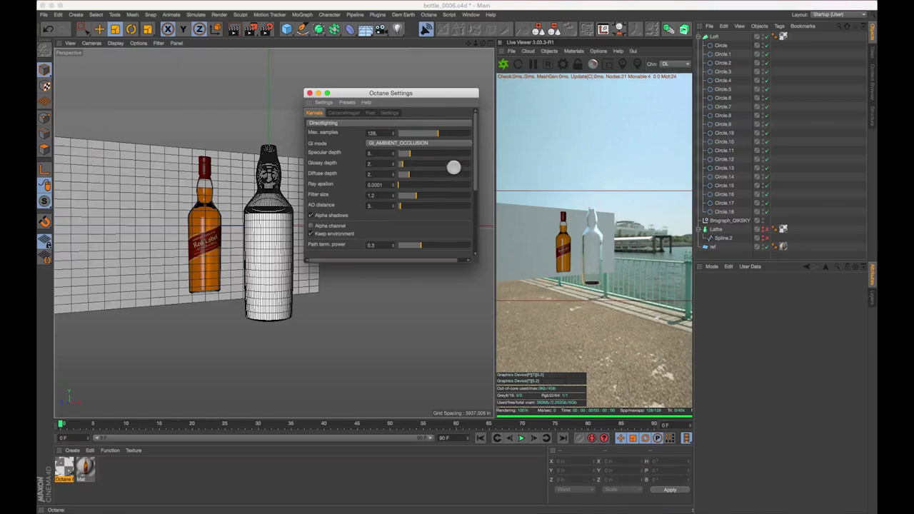
left_click(310, 93)
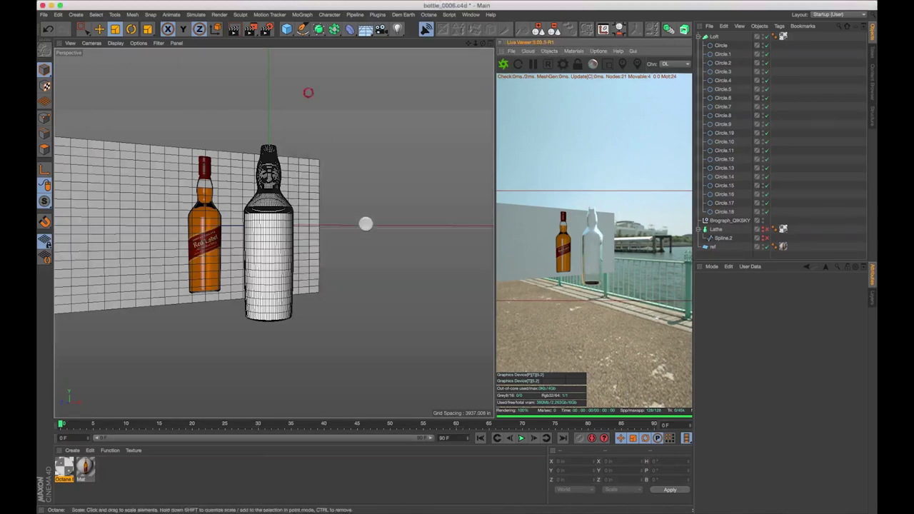
Collapse the Loft's hierarchy of circles and save the project.
left_click(260, 226)
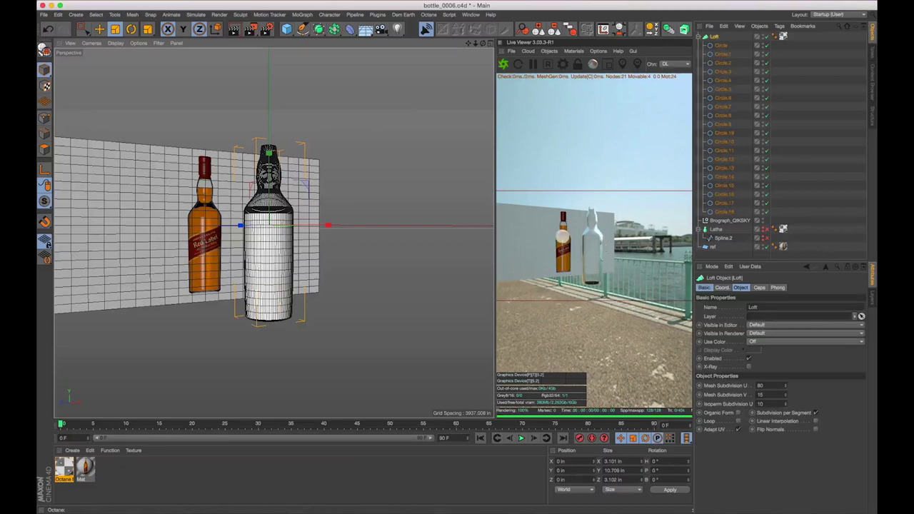
left_click_drag(371, 262, 394, 241, "alt")
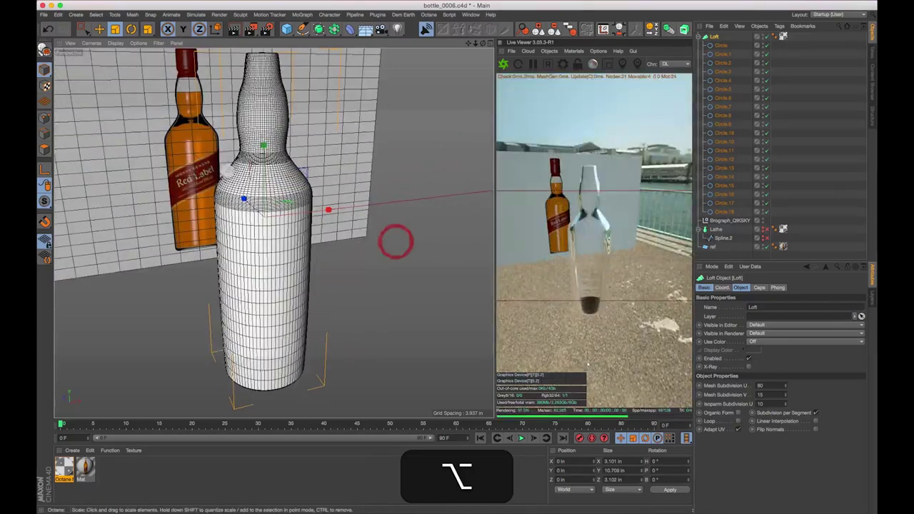
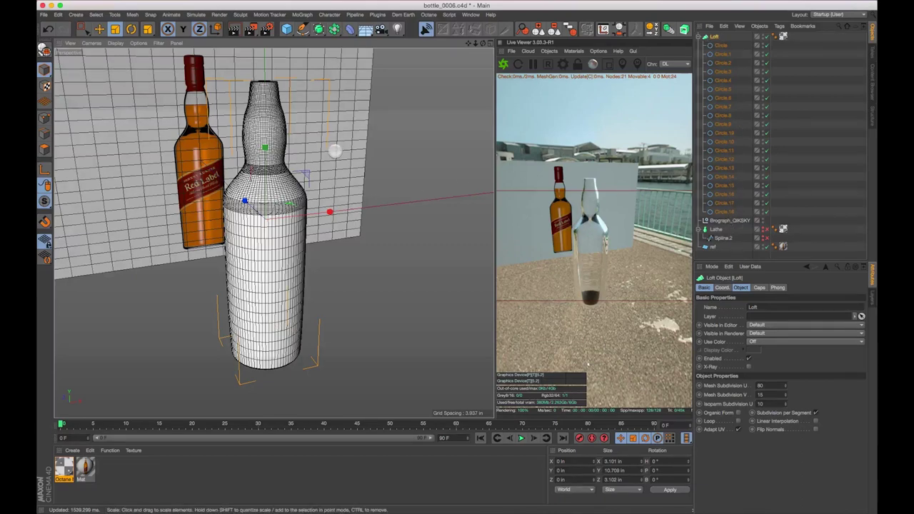
left_click_drag(335, 151, 271, 165, "alt")
left_click(817, 74)
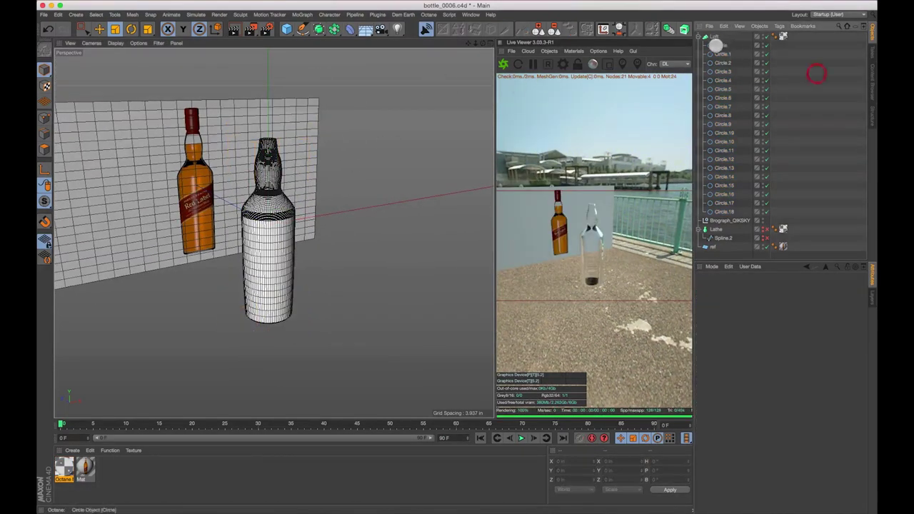
left_click(700, 37)
key("super+s")
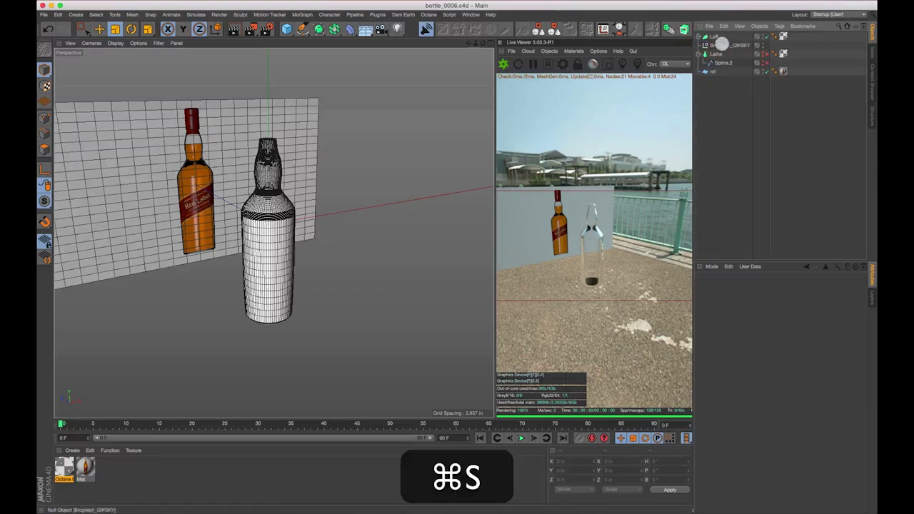
Disable the Loft together with all of its child circles.
left_click(728, 37)
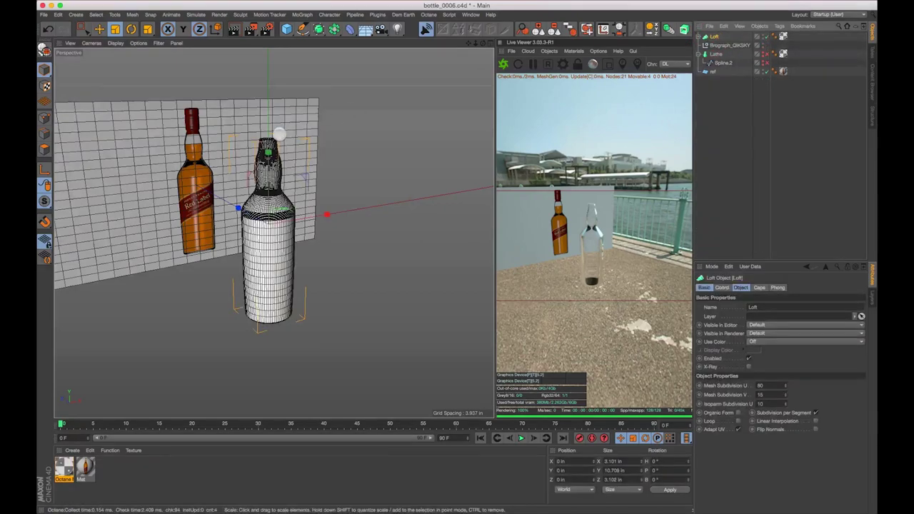
scroll(279, 134, "up", 4)
left_click_drag(296, 184, 307, 114, "alt")
left_click_drag(266, 220, 310, 188, "alt")
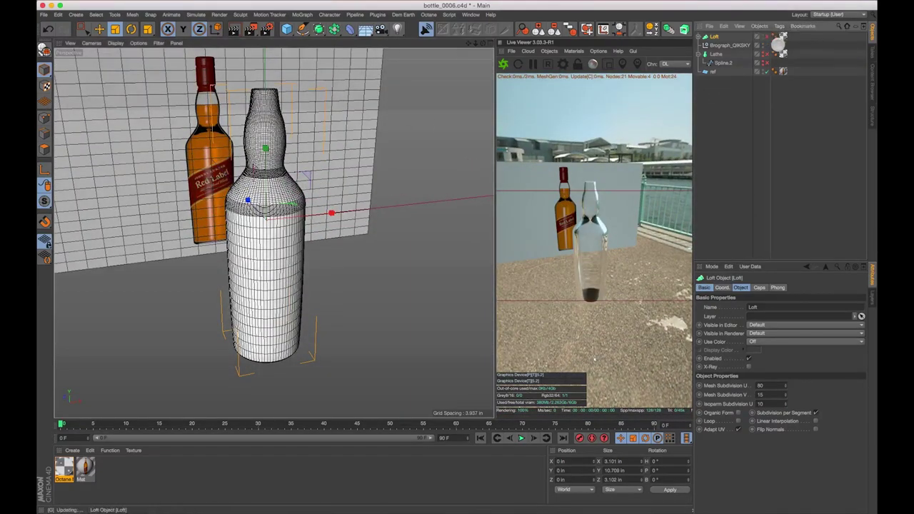
left_click(766, 37)
left_click(698, 36)
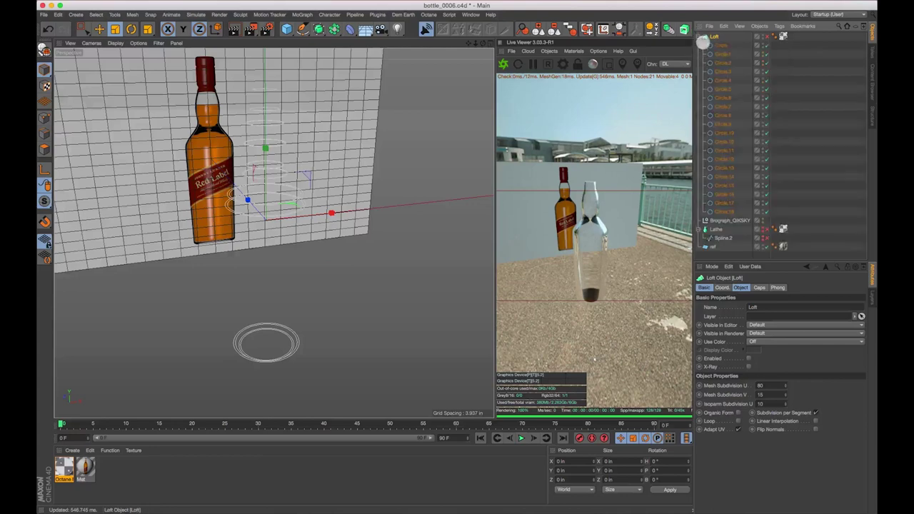
key("Delete")
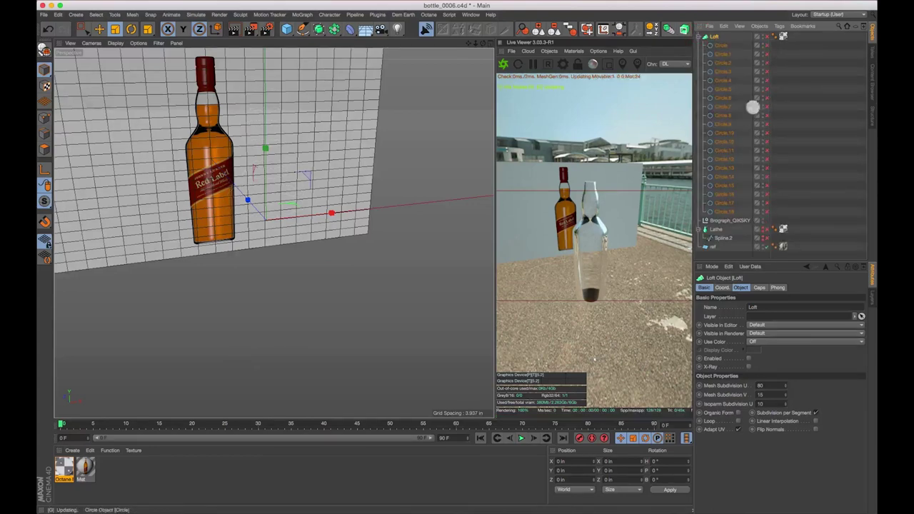
Enable the Lathe bottle and its spline to compare its glass render, and disable both again.
left_click(718, 53)
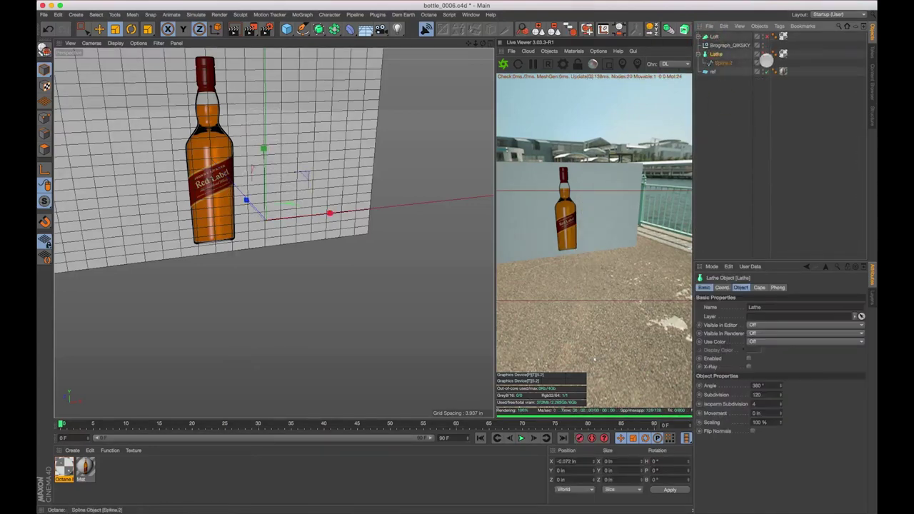
left_click(765, 54, "alt")
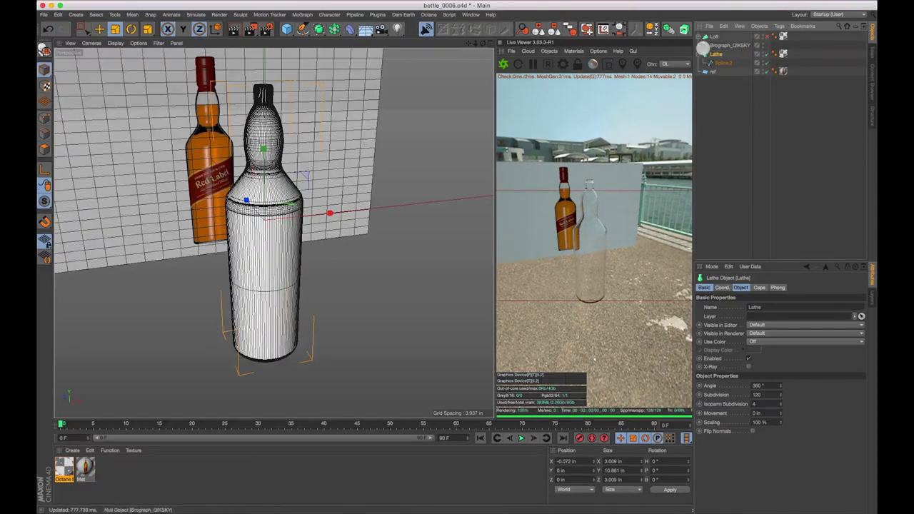
left_click(766, 63)
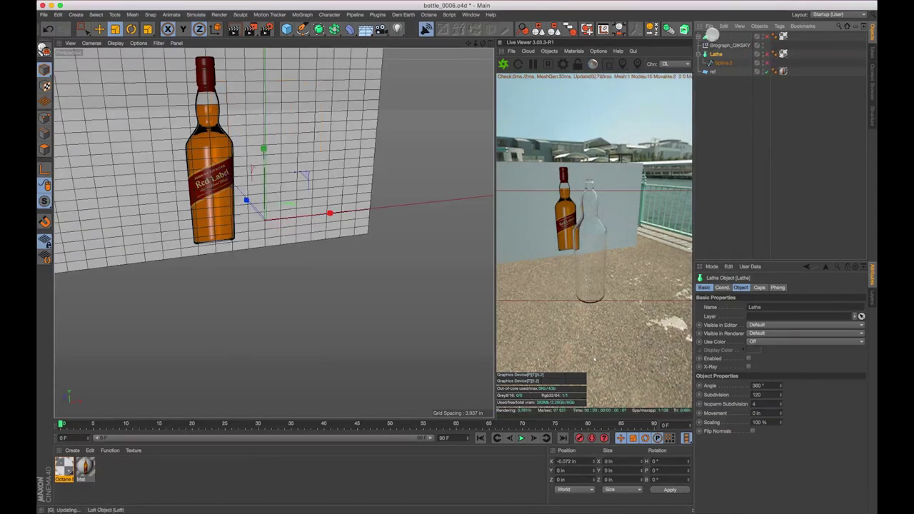
Re-enable the Loft and all of its child circles.
left_click(703, 36)
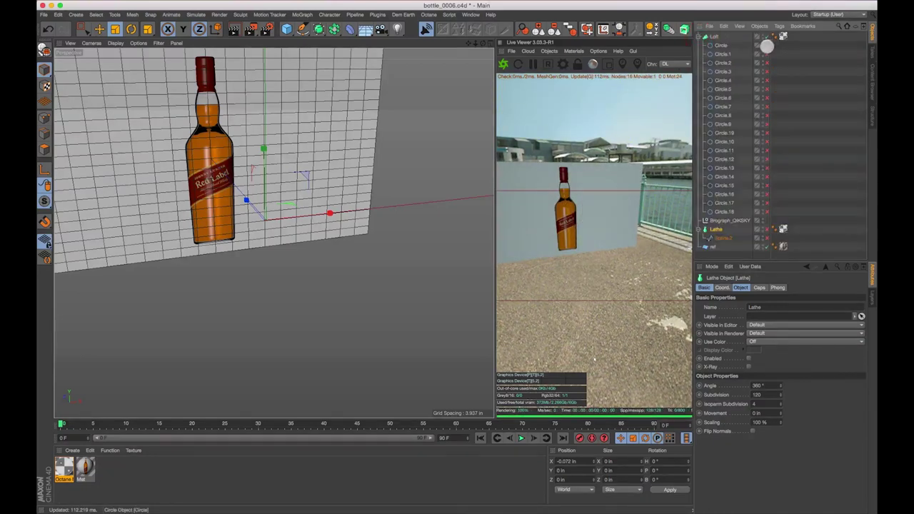
left_click_drag(762, 206, 766, 218)
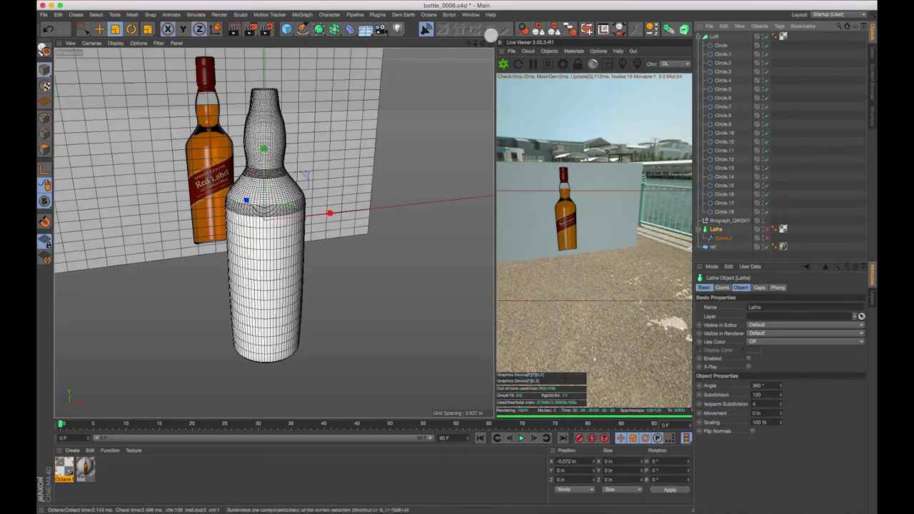
In the Front view, raise the base circles slightly: Circle.18 to Y about -5.72 in and Circle to Y about -5.73 in.
left_click(491, 43)
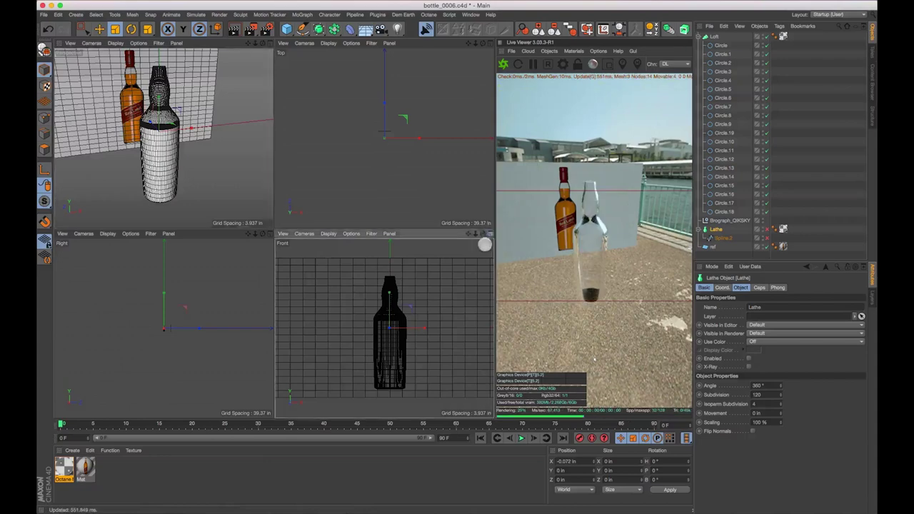
left_click(489, 232)
scroll(337, 243, "up", 5)
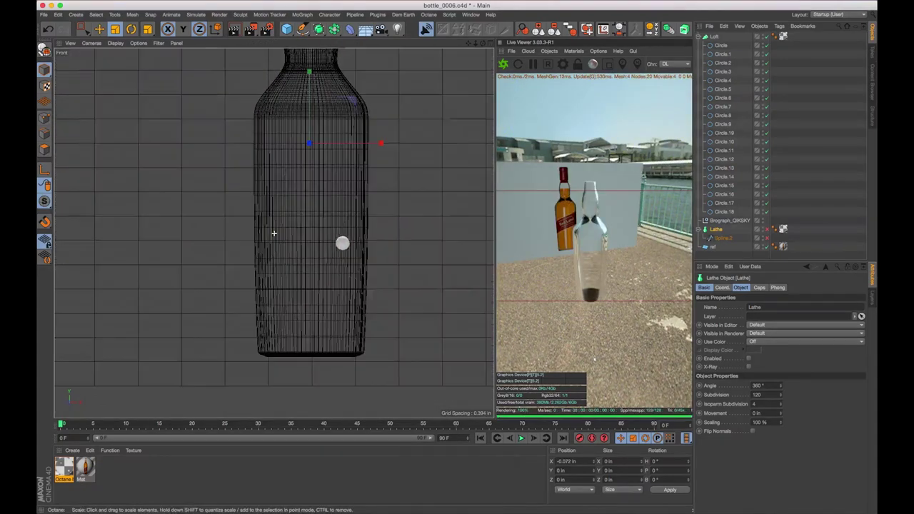
left_click(723, 211)
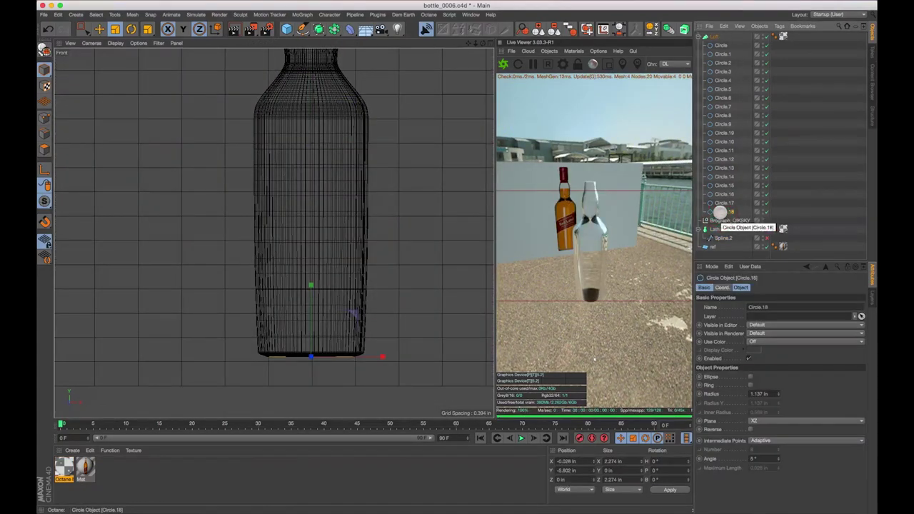
key("e")
mouse_move(312, 296)
left_mouse_down()
mouse_move(317, 276)
mouse_move(316, 298)
mouse_move(319, 290)
left_mouse_up()
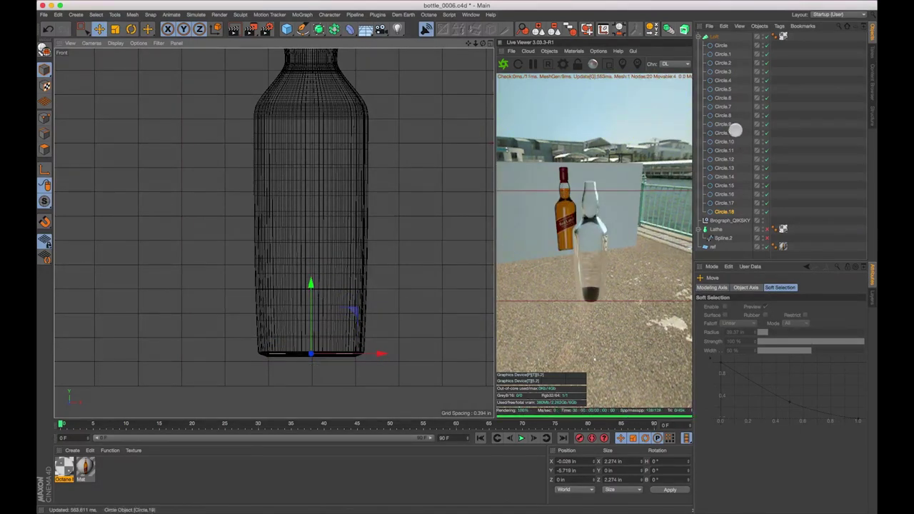
left_click(722, 46)
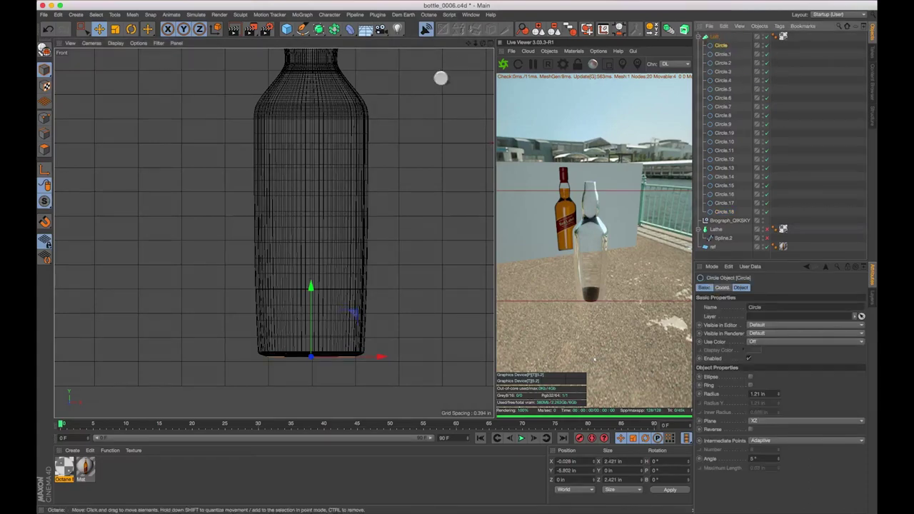
left_click_drag(310, 293, 318, 291)
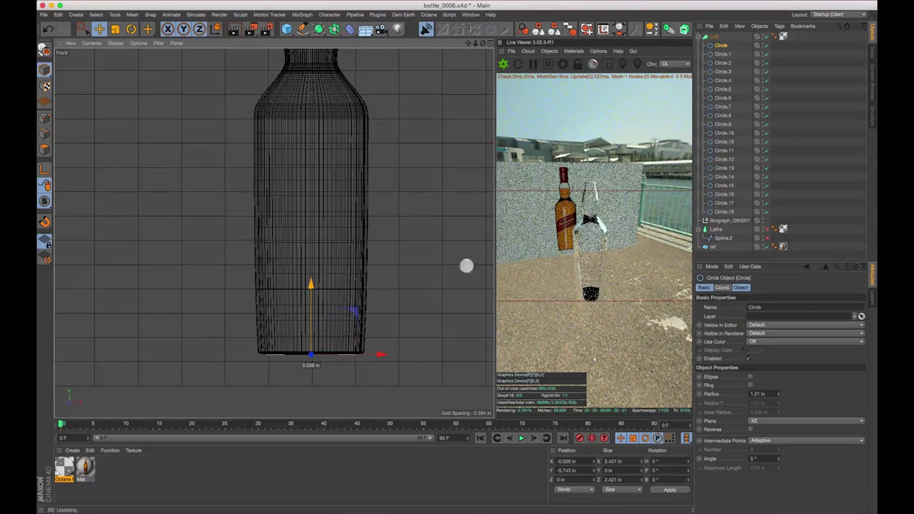
Raise Circle and Circle.18 together at the bottle's base to Y about -5.58 in.
left_click(724, 212, "super")
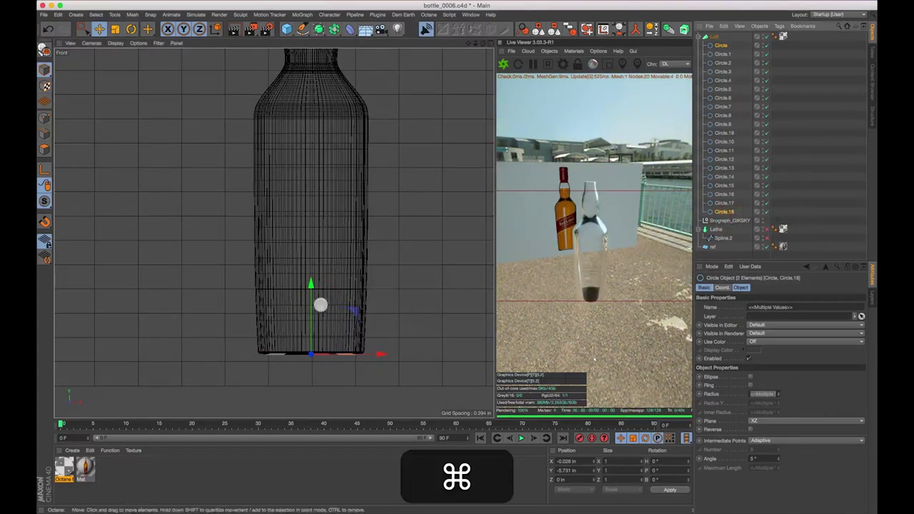
mouse_move(310, 300)
left_mouse_down()
mouse_move(315, 270)
mouse_move(321, 297)
left_mouse_up()
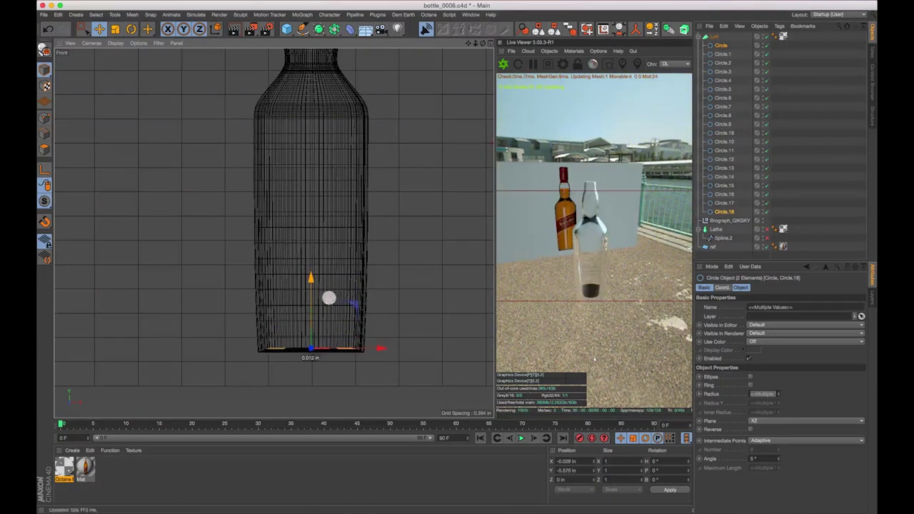
Disable the Loft and all of its child circles, and collapse the Loft hierarchy.
left_click(393, 257)
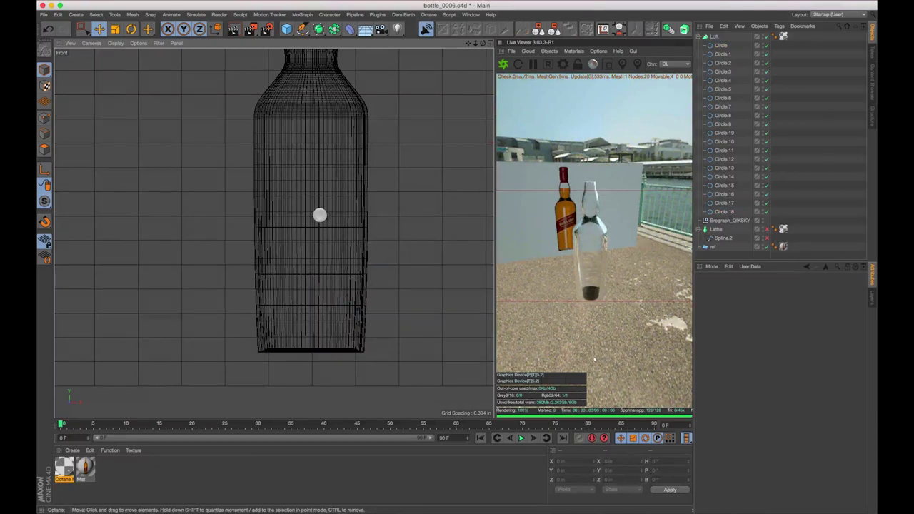
scroll(274, 233, "down", 3)
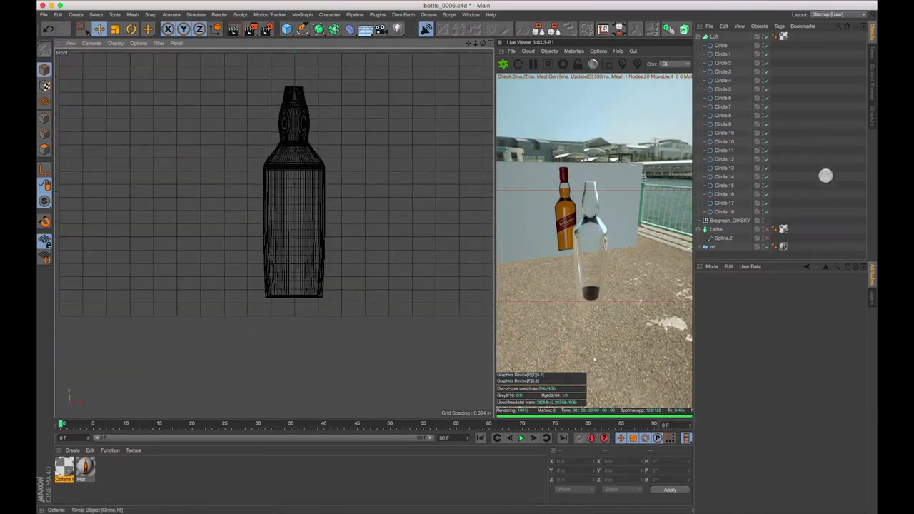
left_click(715, 36)
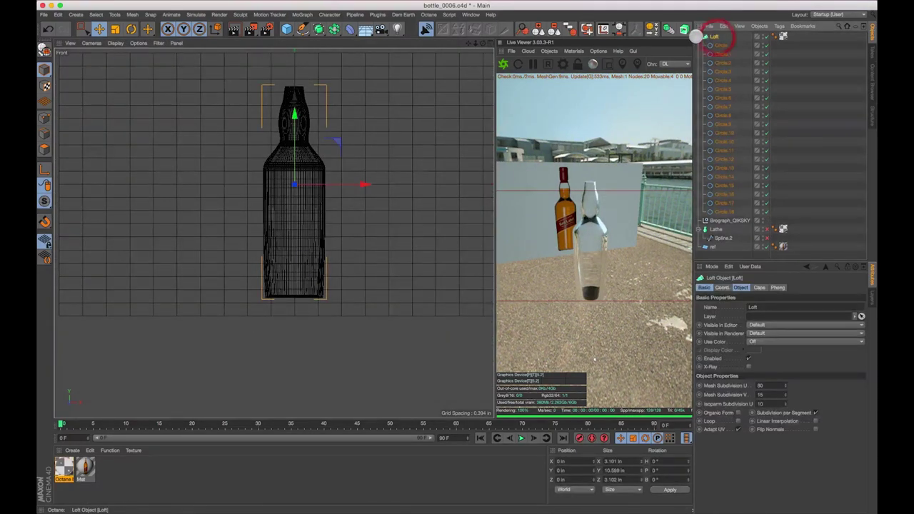
left_click(698, 36)
left_click(750, 123)
left_click(768, 37)
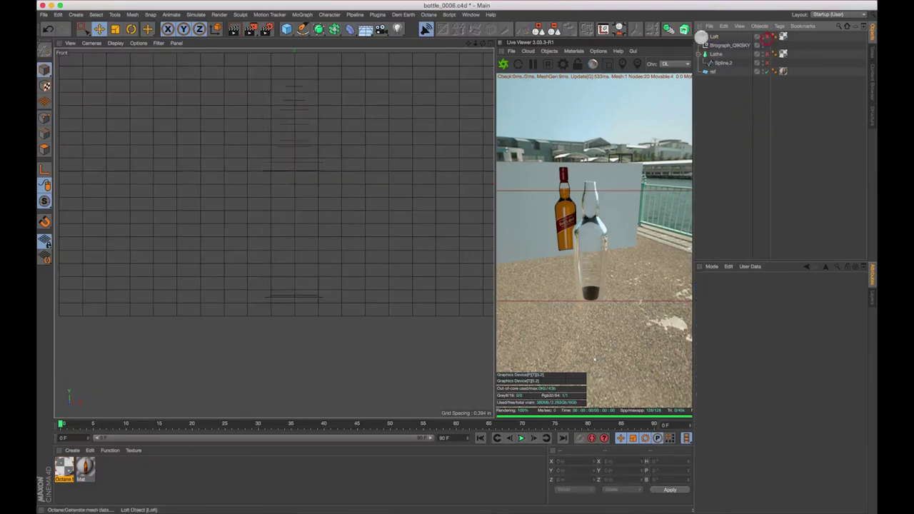
left_click(699, 37)
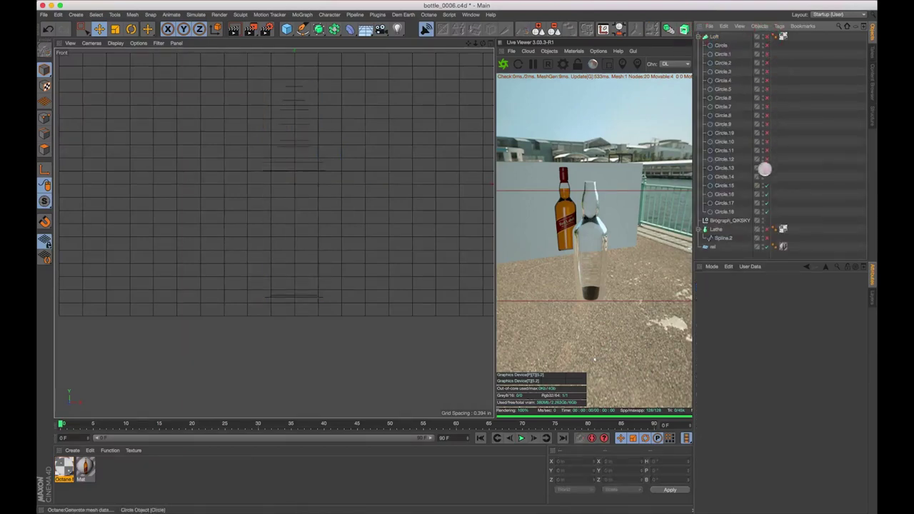
left_click(701, 37)
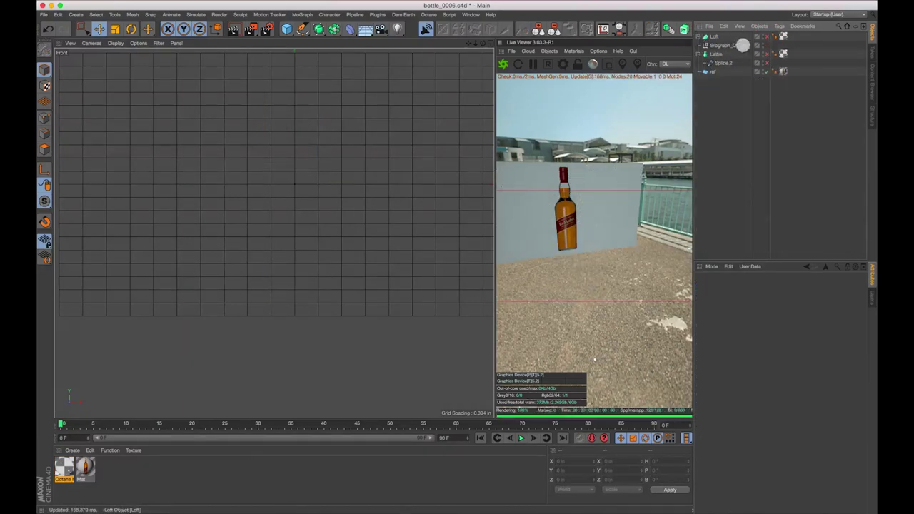
Enable the Lathe and its spline, inspect the bottle in a maximized Perspective view, and save the scene.
left_click(748, 54)
left_click(767, 53)
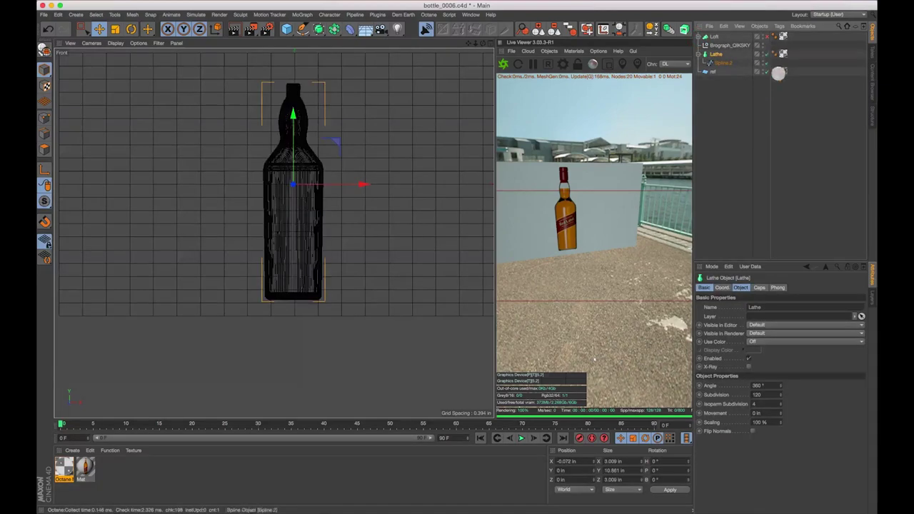
left_click(490, 42)
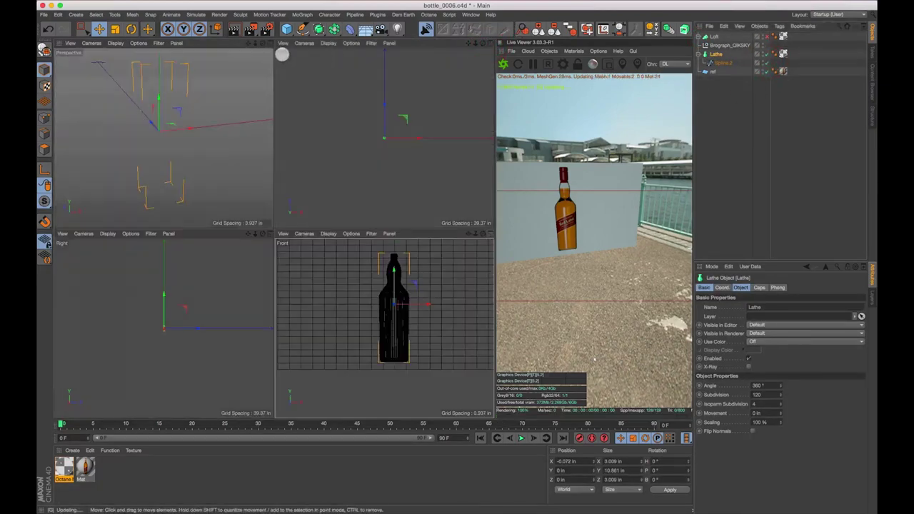
left_click(269, 44)
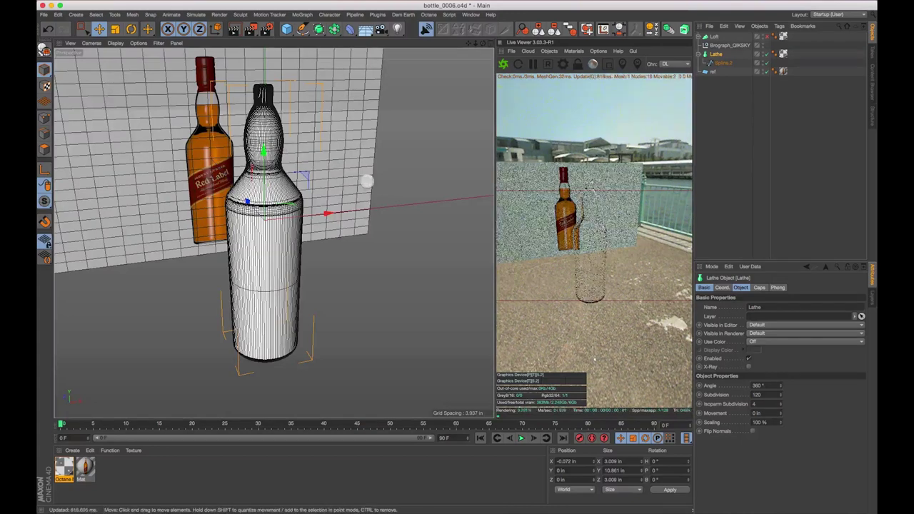
left_click_drag(326, 198, 490, 178, "alt")
key("super+s")
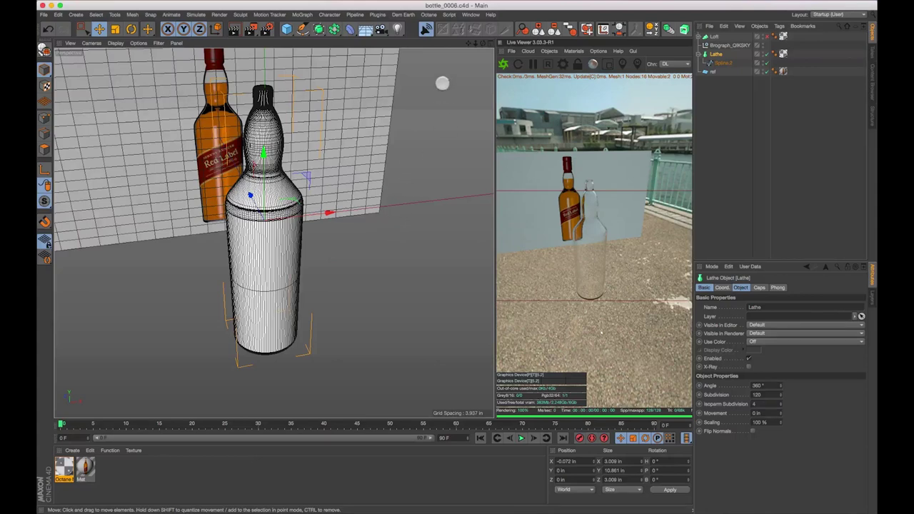
Maximize the Front view and set its display to Gouraud Shading for a close look at the reference cap.
middle_click(475, 66)
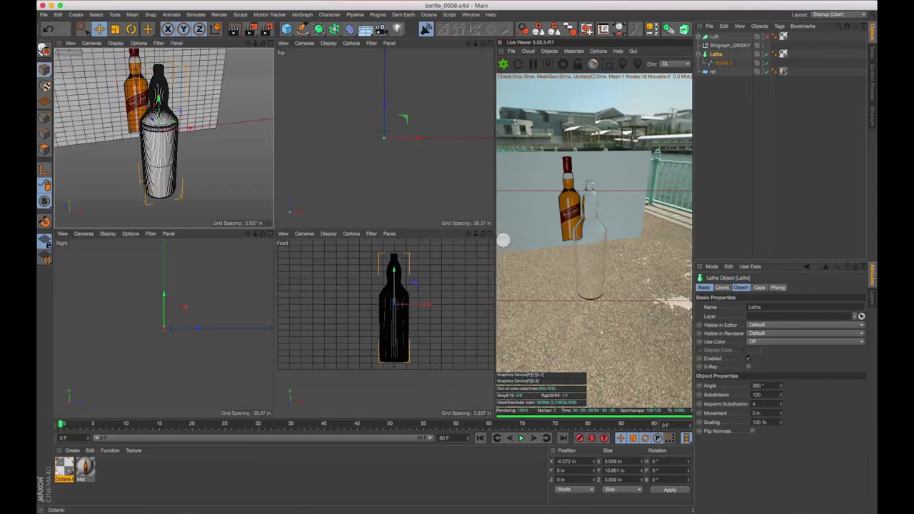
left_click(490, 232)
left_click(115, 43)
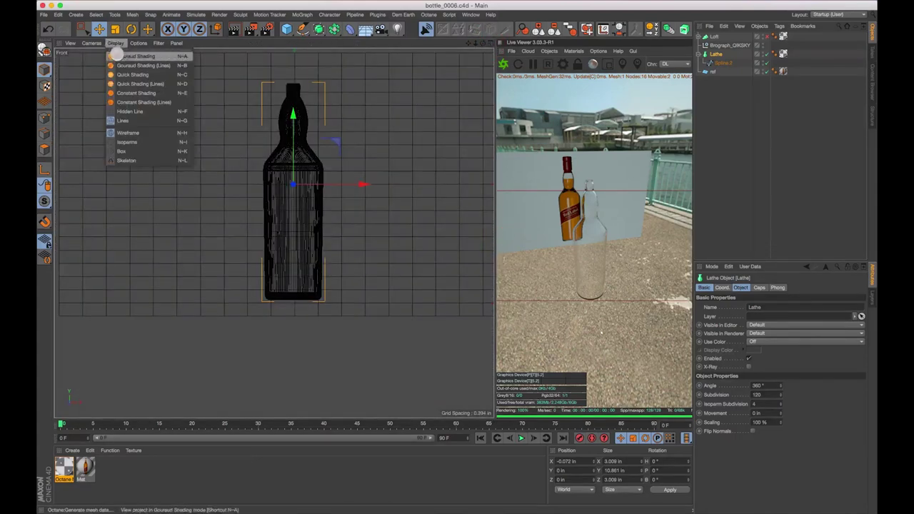
left_click(121, 51)
scroll(343, 207, "up", 8)
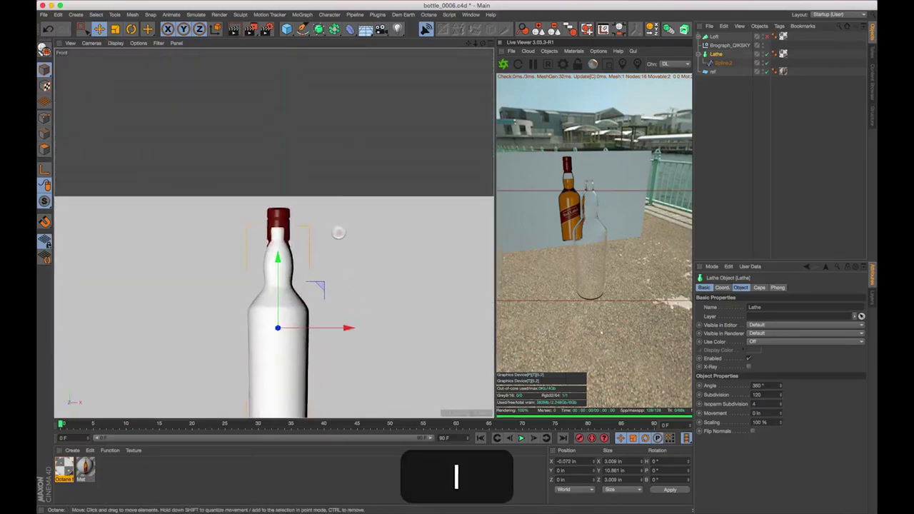
key("1")
left_click_drag(382, 190, 364, 178)
scroll(365, 178, "up", 3)
key("1")
left_click_drag(362, 132, 383, 160)
Disable the Lathe and its spline, and rename the Lathe object to Bottle.
left_click(760, 36)
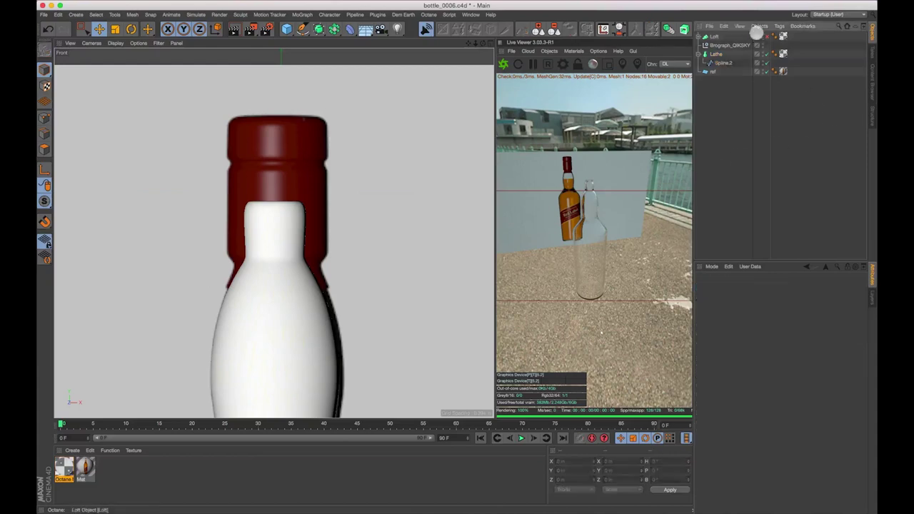
left_click(710, 53)
left_click_drag(767, 53, 768, 63)
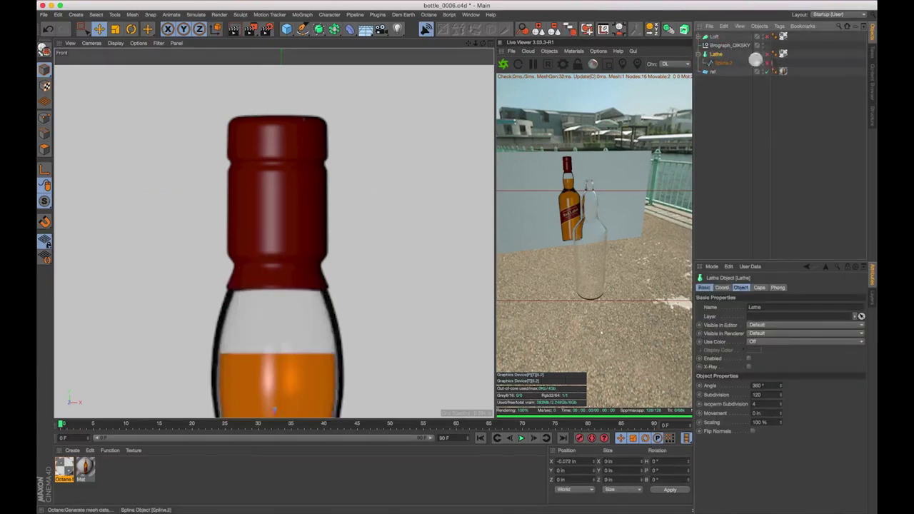
double_click(718, 54)
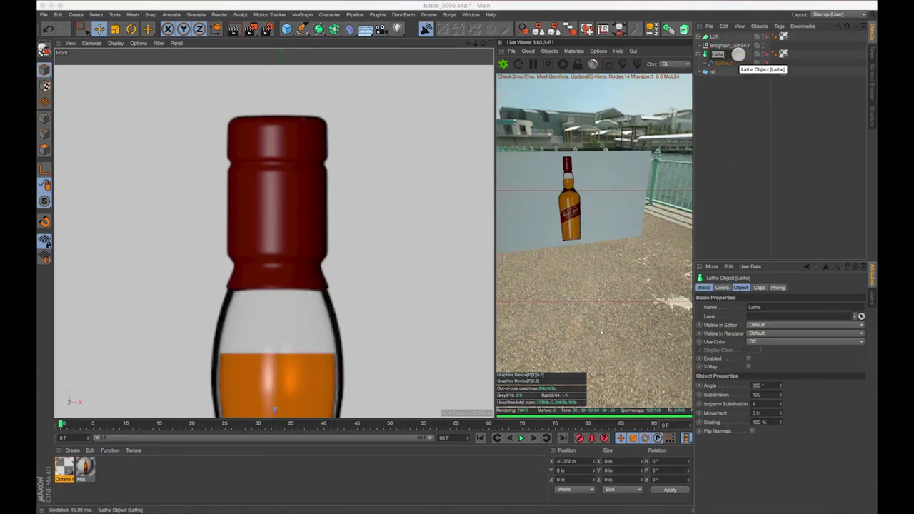
type("Bottle")
key("Return")
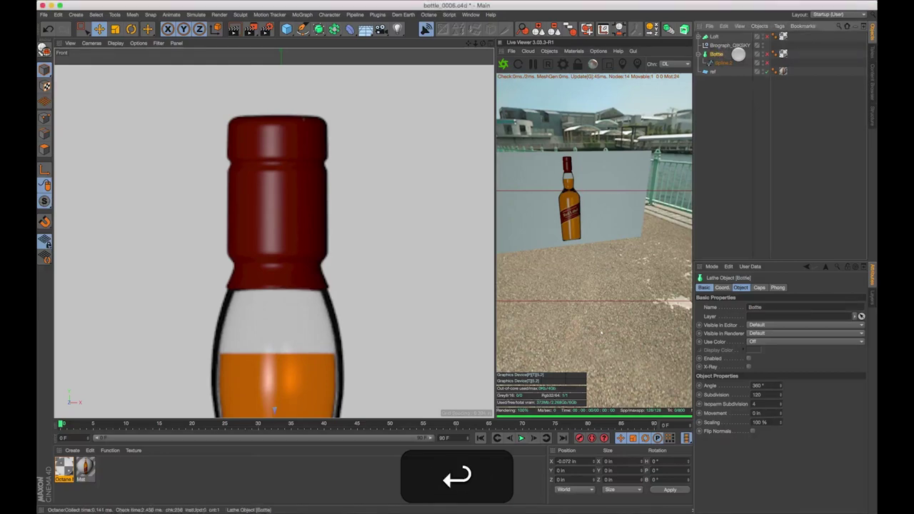
left_click(757, 109)
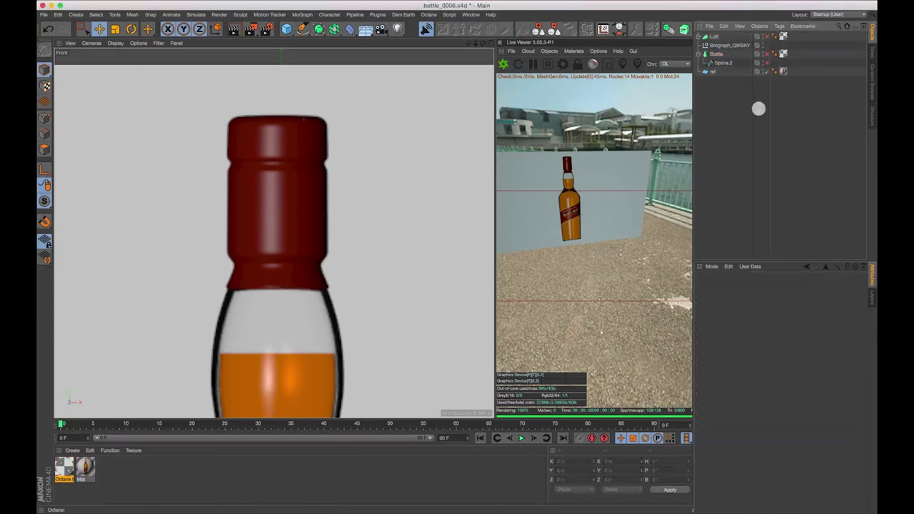
Move Brograph_QIKSKY to the end of the object list below ref, and collapse the Bottle hierarchy.
left_click_drag(724, 44, 720, 130)
left_click(717, 45)
left_click(701, 45)
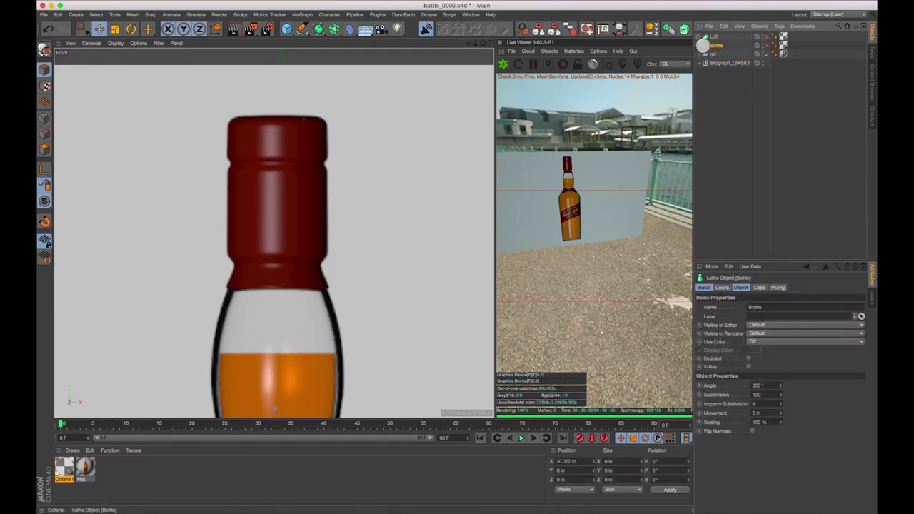
Delete the Loft with its circles and save the scene.
left_click(715, 37)
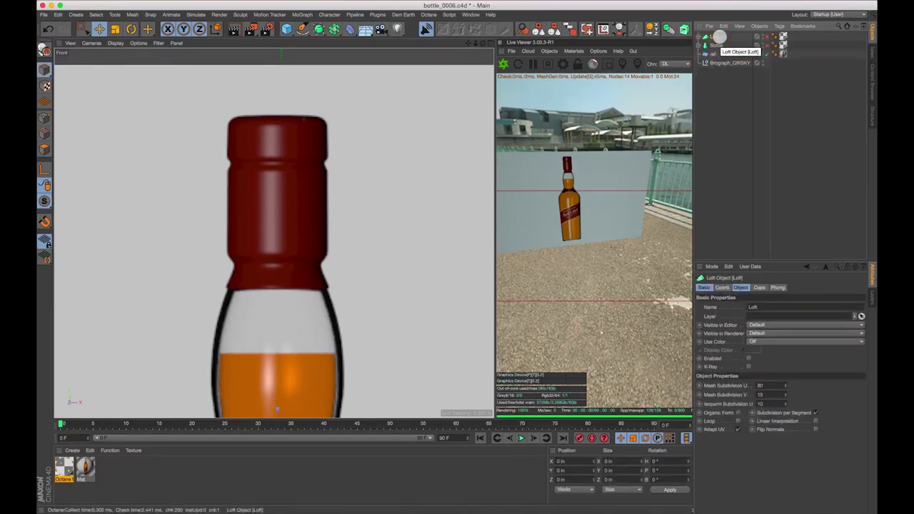
key("BackSpace")
key("super+s")
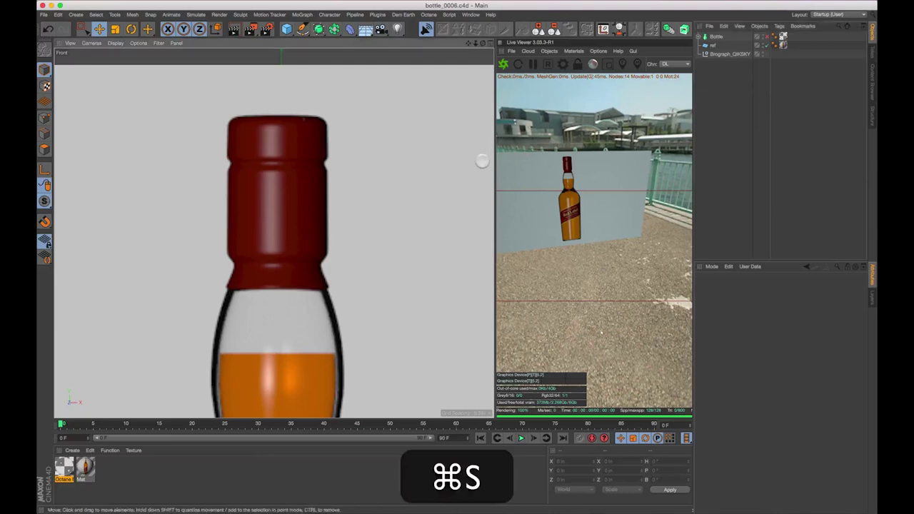
With the Bezier Pen tool, trace one side of the red cap's outline from its lower edge up to the top centre.
left_click(303, 29)
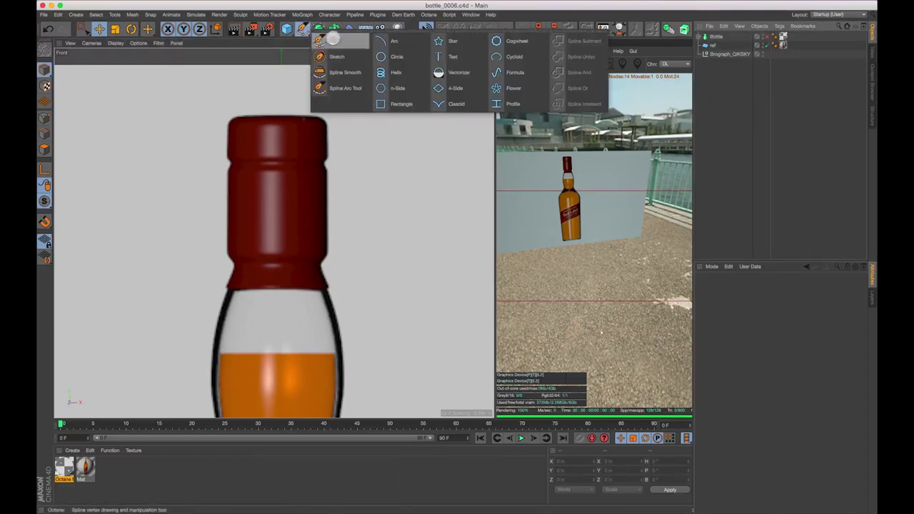
left_click(326, 39)
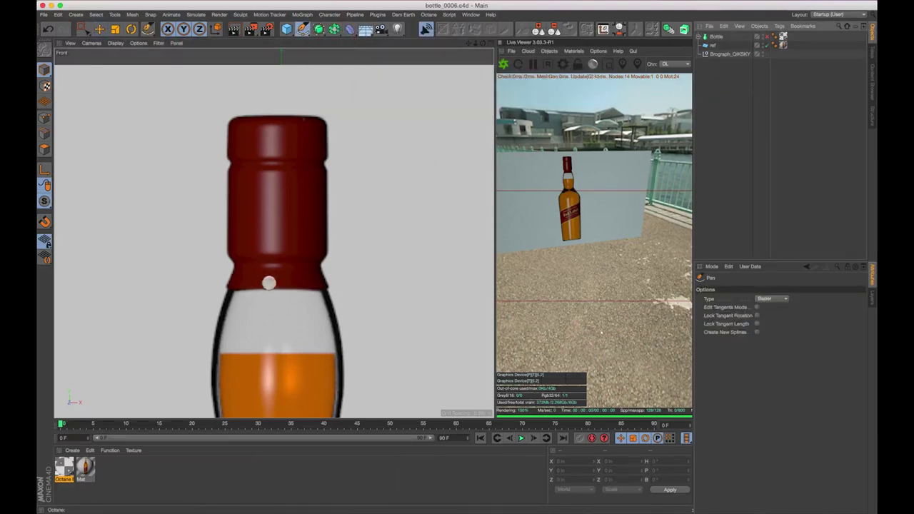
left_click(225, 287)
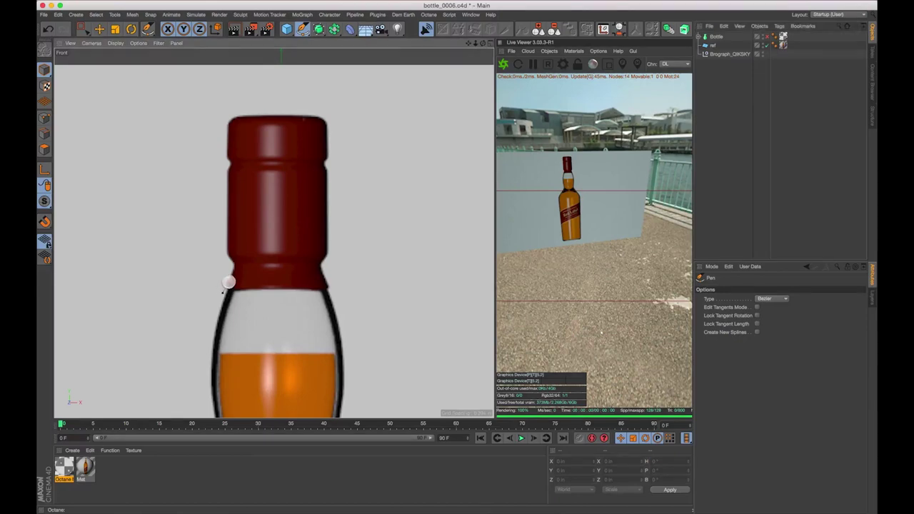
key("super+z")
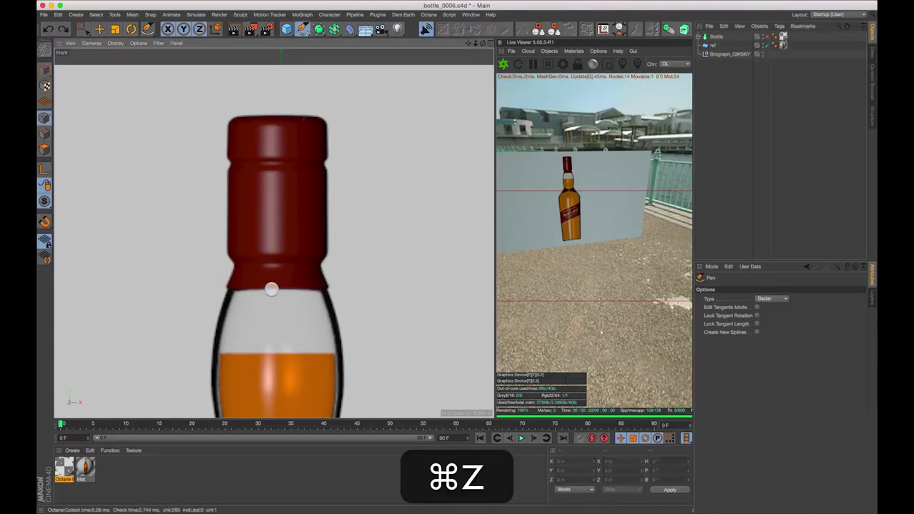
key("super+z")
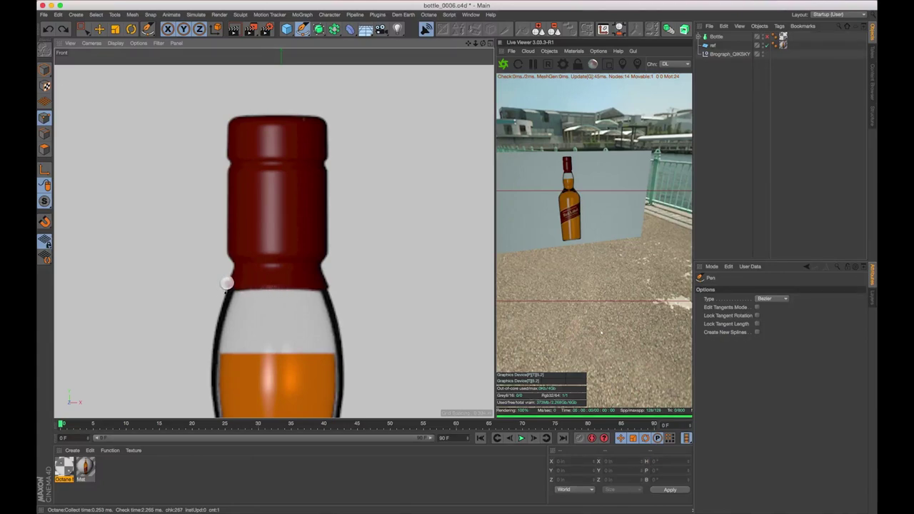
left_click(226, 283)
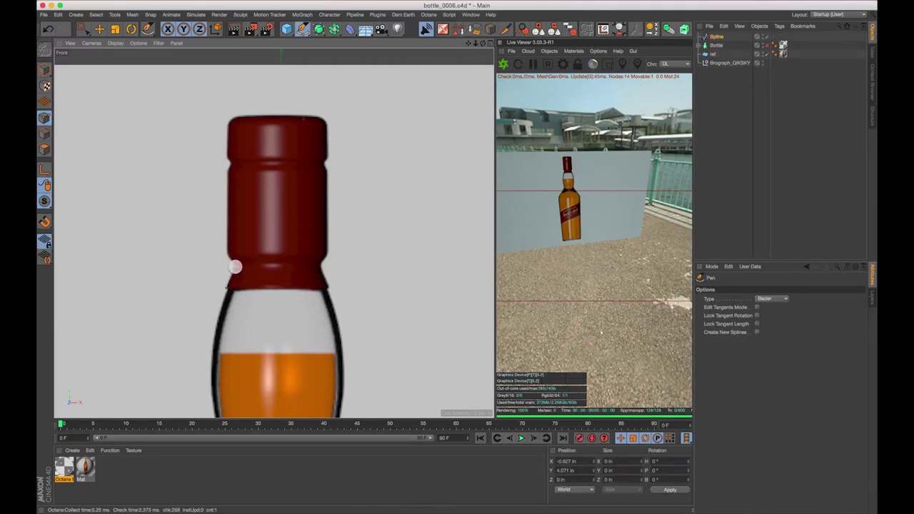
left_click(235, 265)
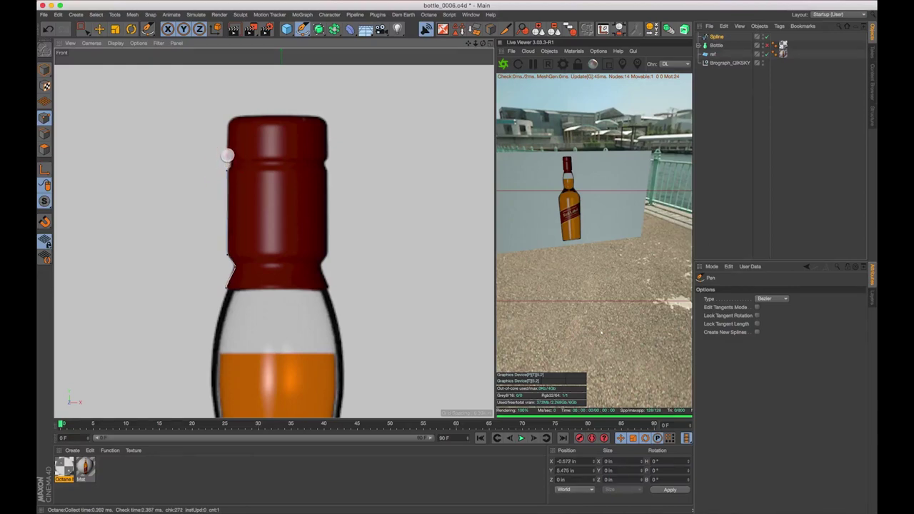
left_click(241, 117)
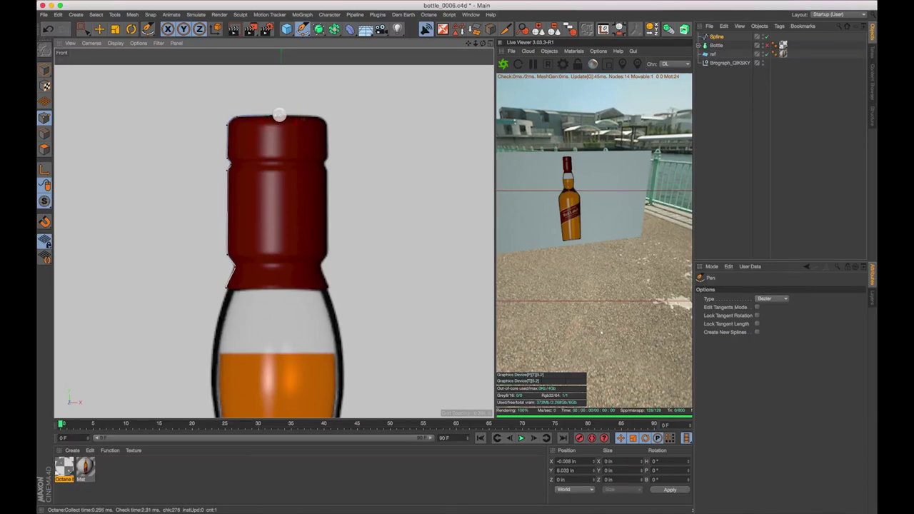
key("super+z")
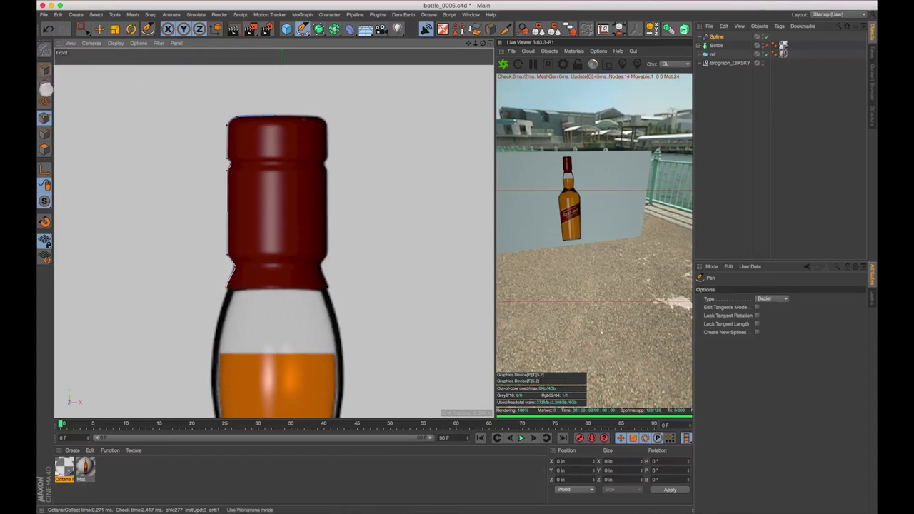
Extend the cap spline's lower end with a point inside the cap at X about -0.32 in, Y about 5.05 in.
left_click(99, 29)
left_click(225, 289)
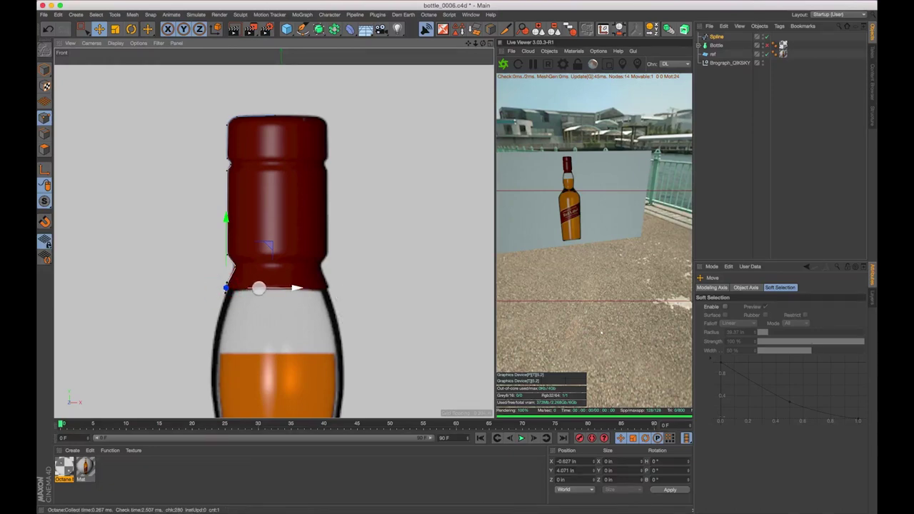
left_click_drag(260, 288, 270, 288, "super")
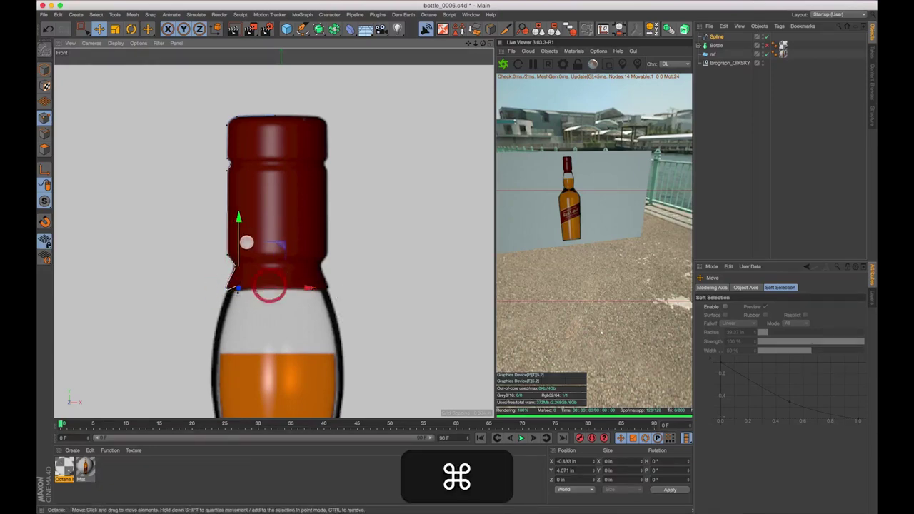
left_click_drag(239, 244, 258, 155)
left_click_drag(263, 203, 254, 138)
left_click_drag(312, 202, 310, 201)
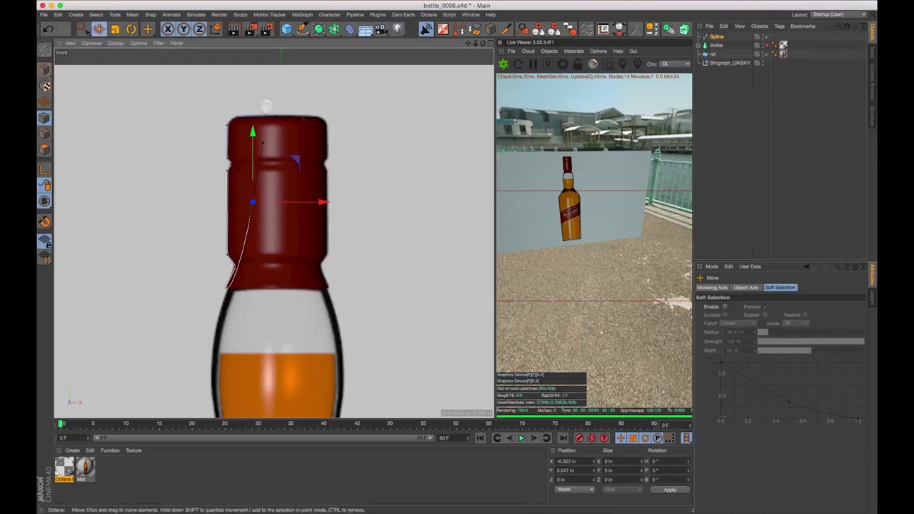
Select the cap spline's top centre point, and show the Bottle's Spline.2 to compare its neck profile with the cap.
left_click(275, 116)
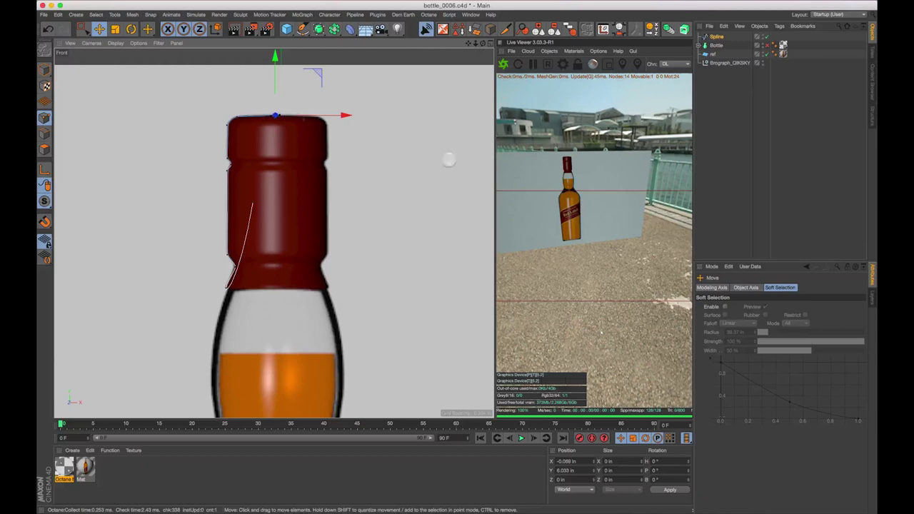
left_click(699, 45)
left_click(716, 54)
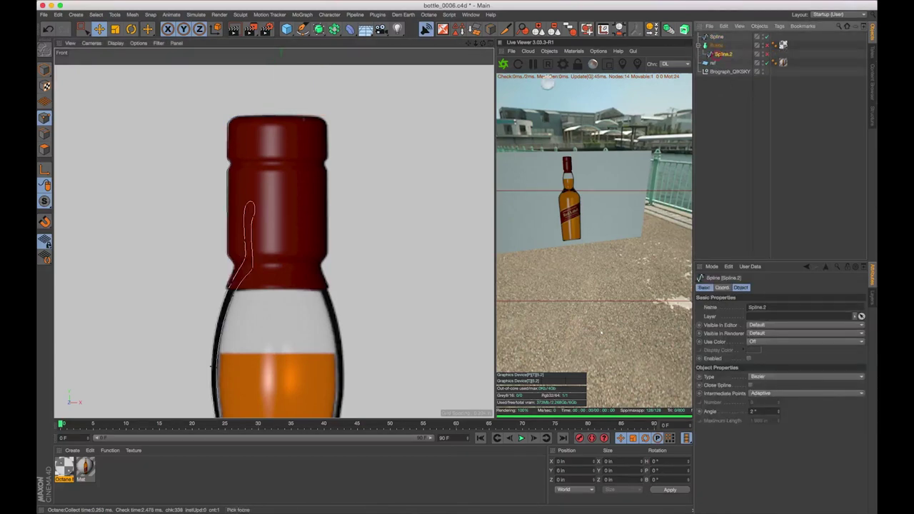
Copy the X position of the bottle profile's bottom centre point, -0.072 in, to the cap spline's top centre point.
scroll(278, 276, "down", 10)
key("1")
left_click_drag(308, 316, 308, 256)
scroll(308, 258, "up", 4)
scroll(308, 258, "up", 5)
left_click(287, 346)
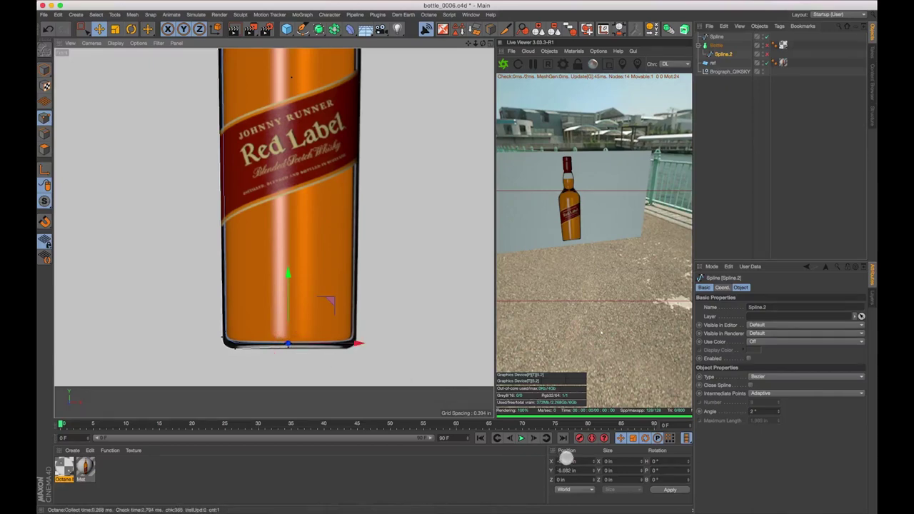
double_click(562, 458)
key("super+c")
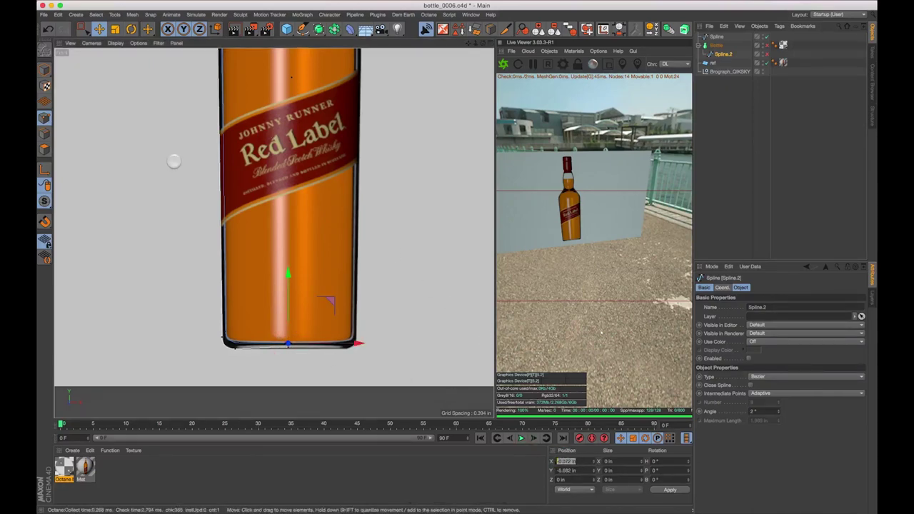
scroll(215, 122, "down", 8)
scroll(312, 202, "up", 12)
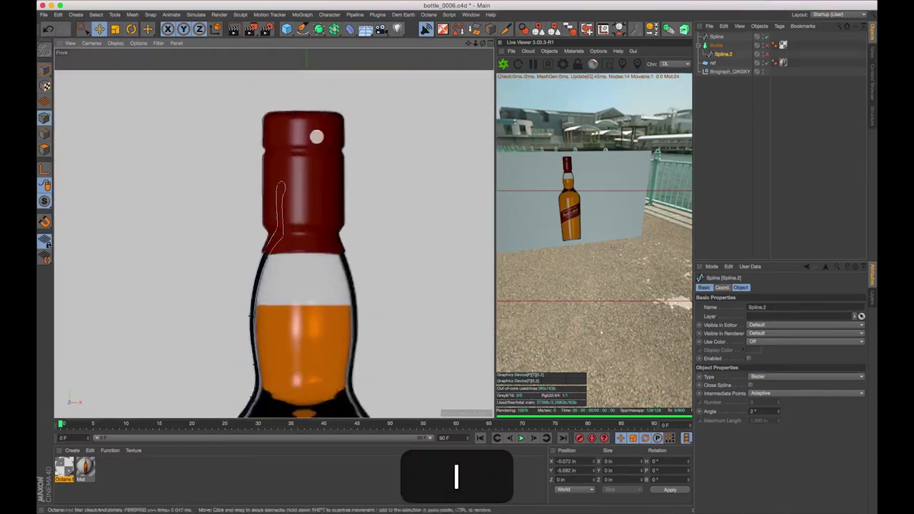
left_click(717, 36)
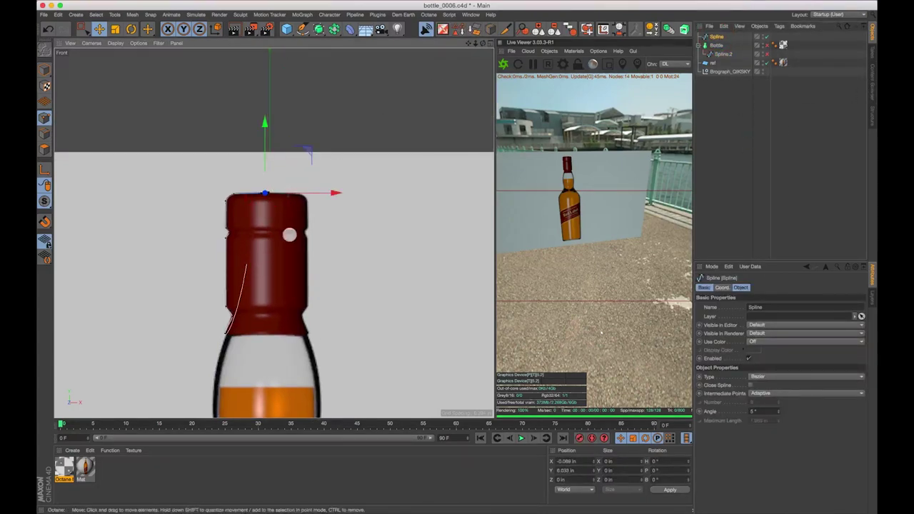
left_click(663, 487)
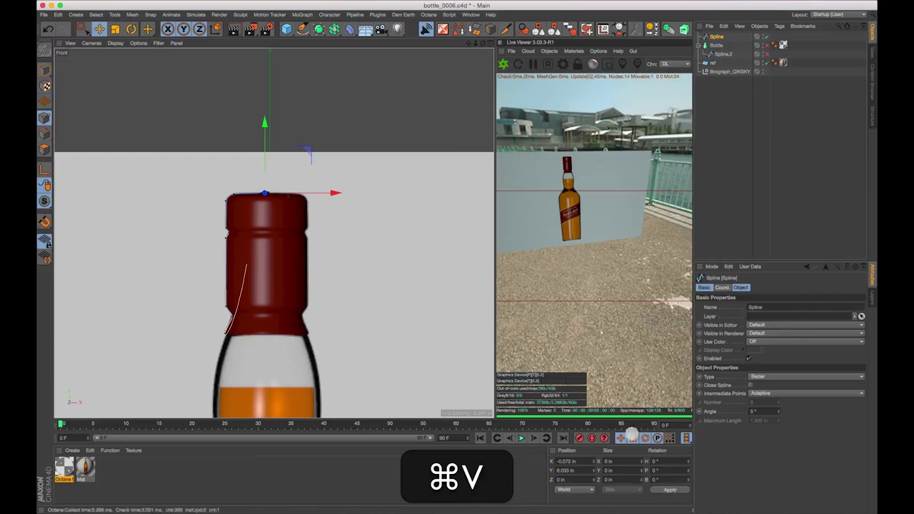
Add a Lathe and place the cap spline inside it to form the solid cap.
scroll(243, 204, "up", 6)
key("1")
left_click_drag(295, 163, 355, 251)
scroll(354, 252, "up", 3)
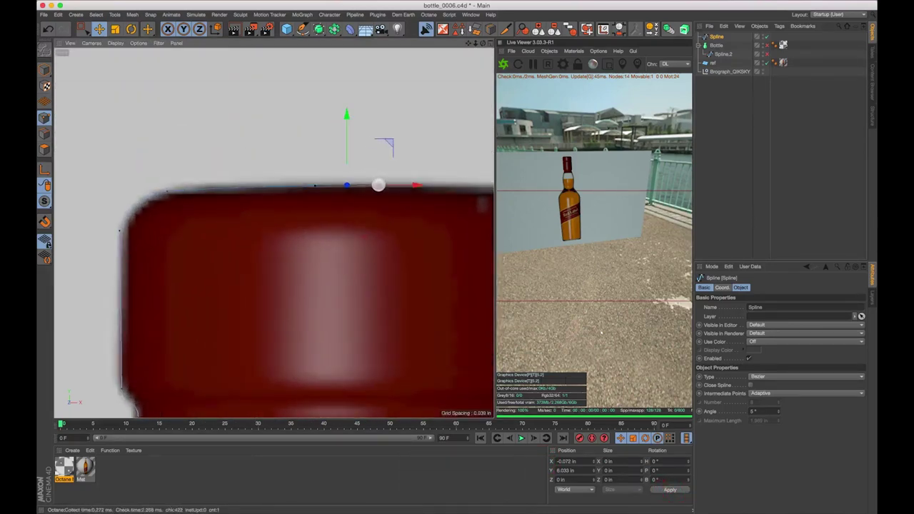
scroll(297, 220, "down", 8)
key("1")
left_click_drag(337, 294, 334, 220)
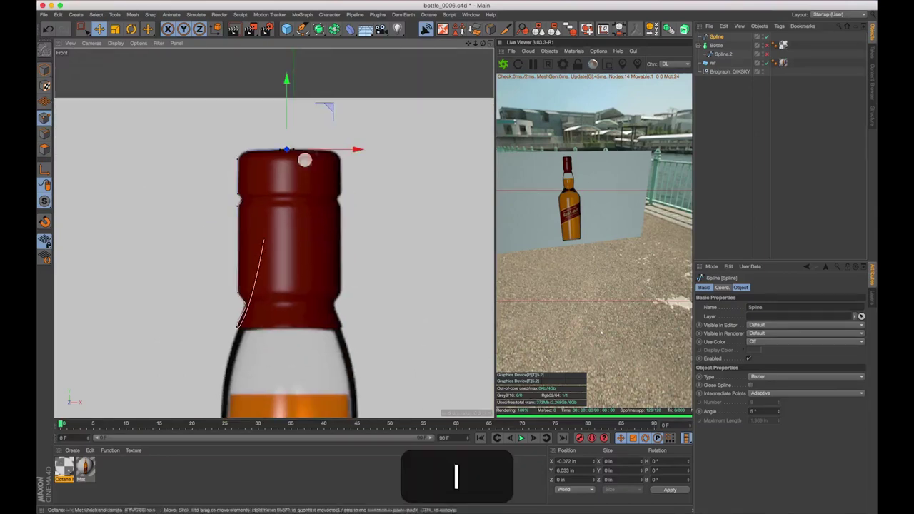
left_click(755, 168)
left_click(305, 29)
left_click_drag(318, 28, 371, 61)
key("super+v")
left_click(750, 100)
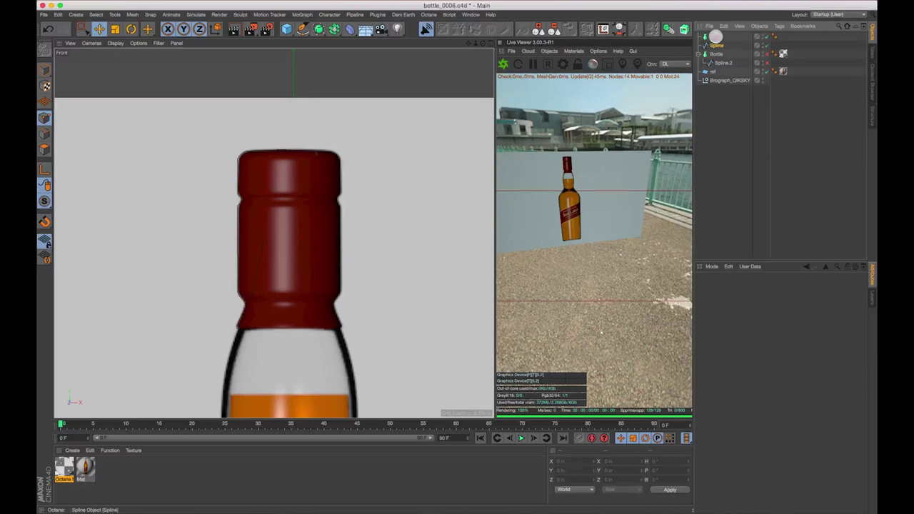
left_click(718, 44)
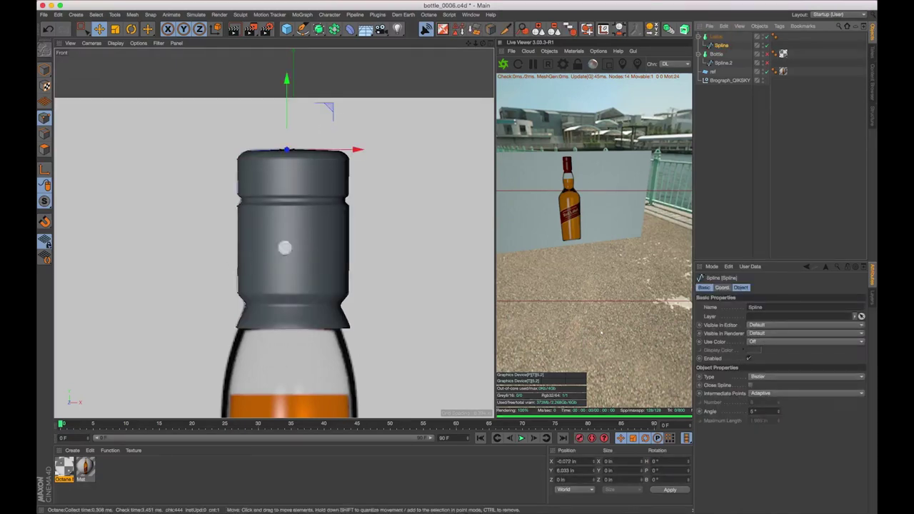
Show the Bottle again and move all cap spline points except the top centre one inward about 0.04 in along X.
left_click(767, 54)
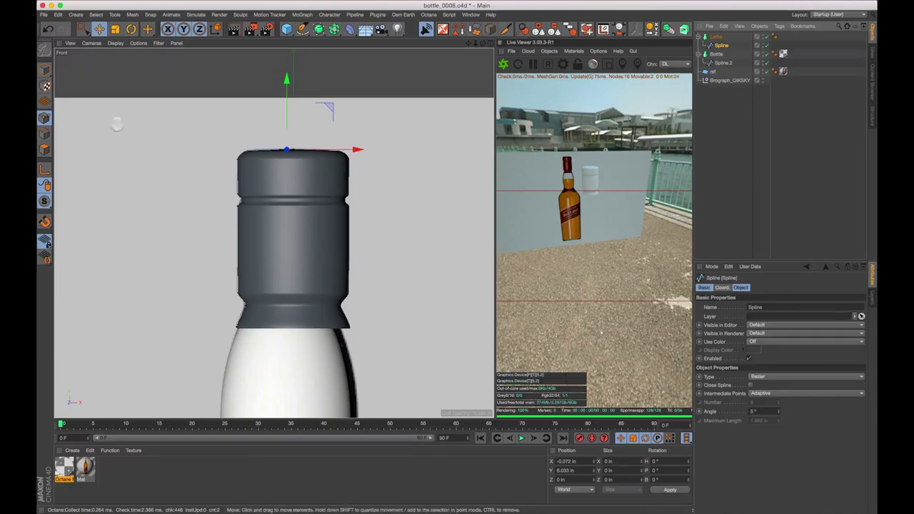
left_click(98, 29)
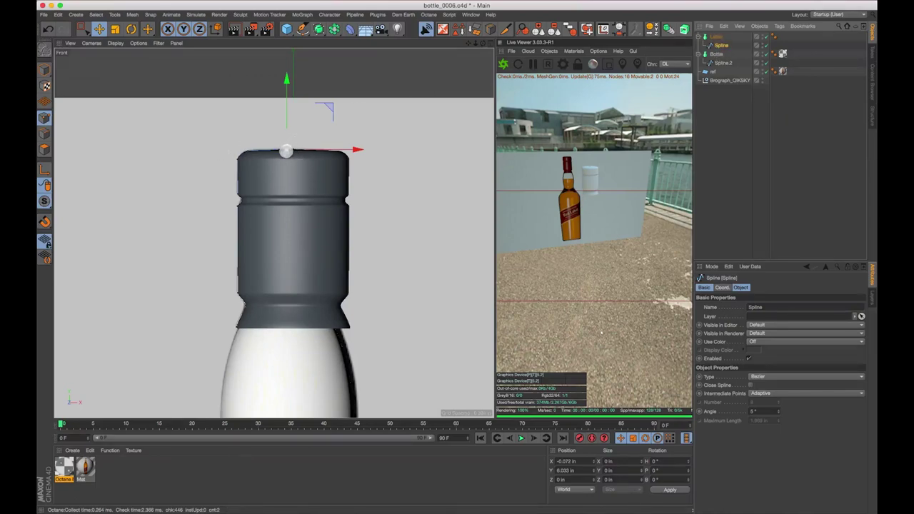
left_click(83, 29)
left_click_drag(202, 125, 268, 362)
left_click_drag(295, 241, 303, 239)
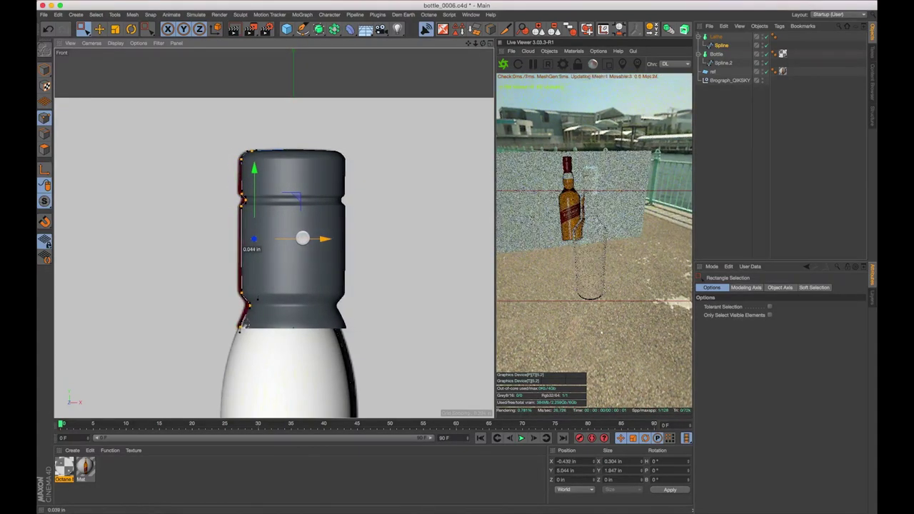
key("super+a")
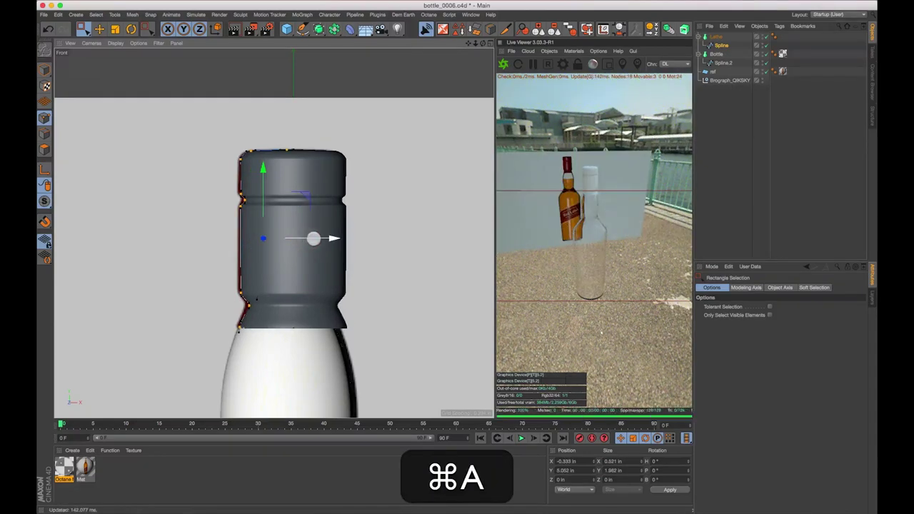
key("super+z")
key("super+z")
In Model mode, shift the cap's Lathe along X to about -0.053 in so it sits centred over the bottle neck.
left_click(719, 37)
left_click(45, 69)
left_click(100, 29)
left_click(716, 36)
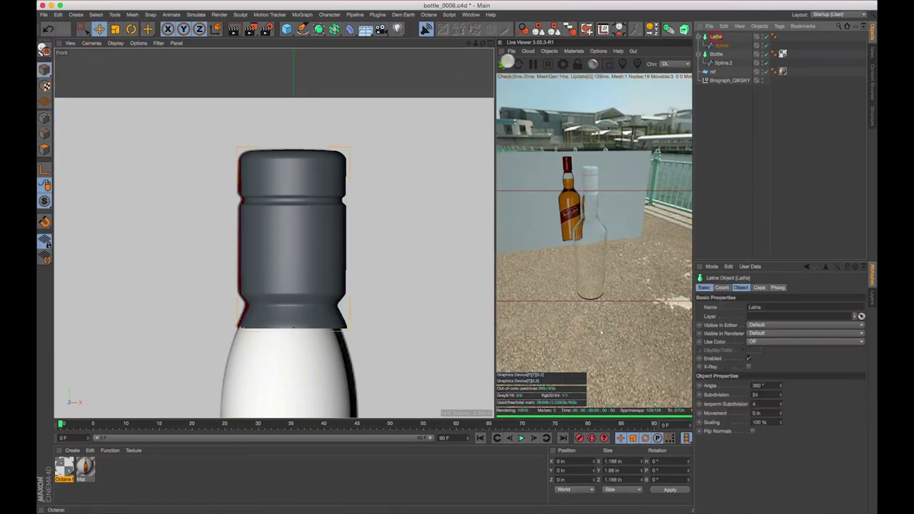
scroll(242, 323, "down", 8)
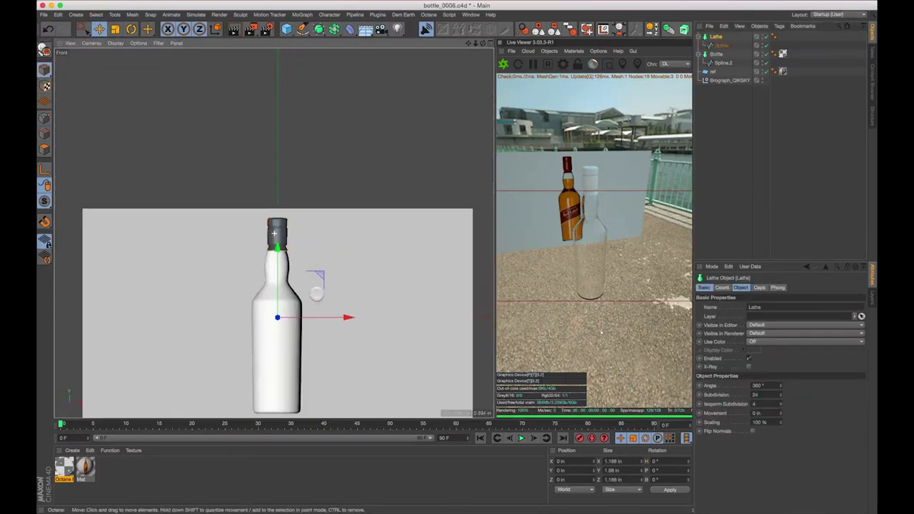
left_click_drag(310, 317, 309, 317)
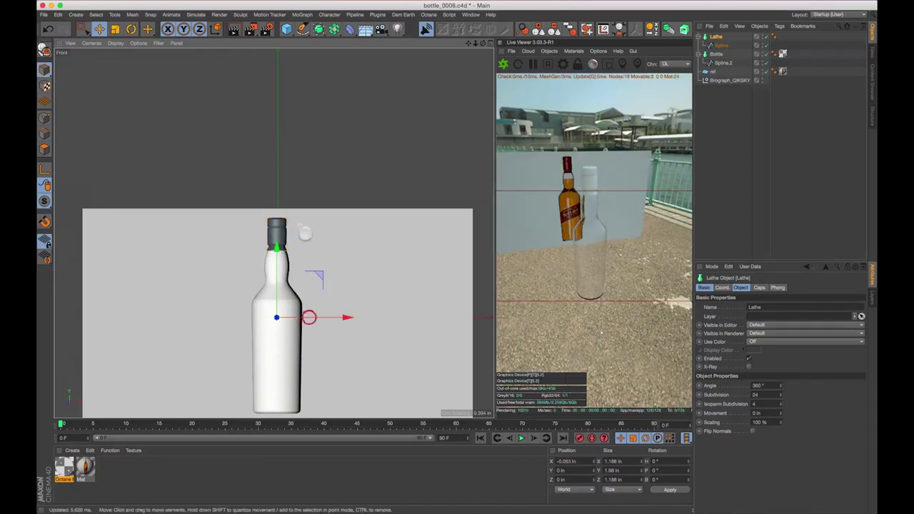
scroll(307, 317, "up", 10)
scroll(332, 241, "down", 2)
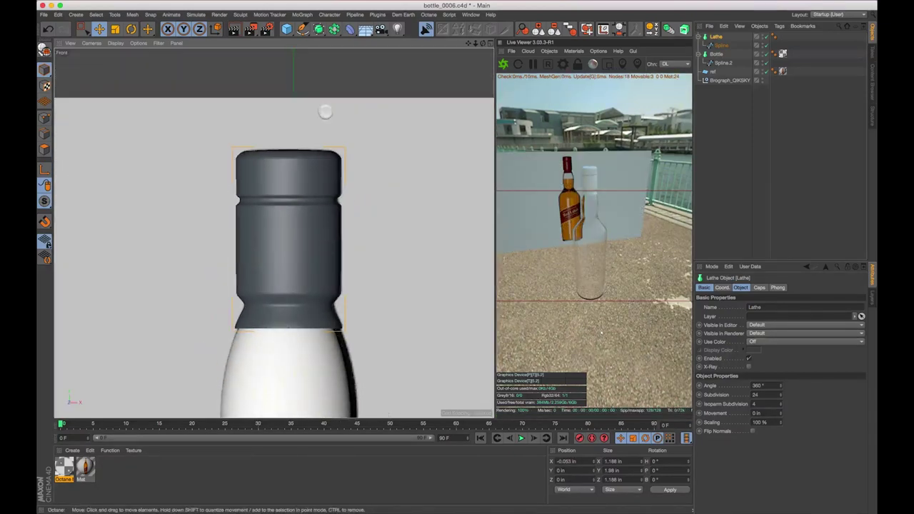
Group the cap's Lathe and the Bottle under a Null and set the Null's X position to 0 in.
left_click(789, 140)
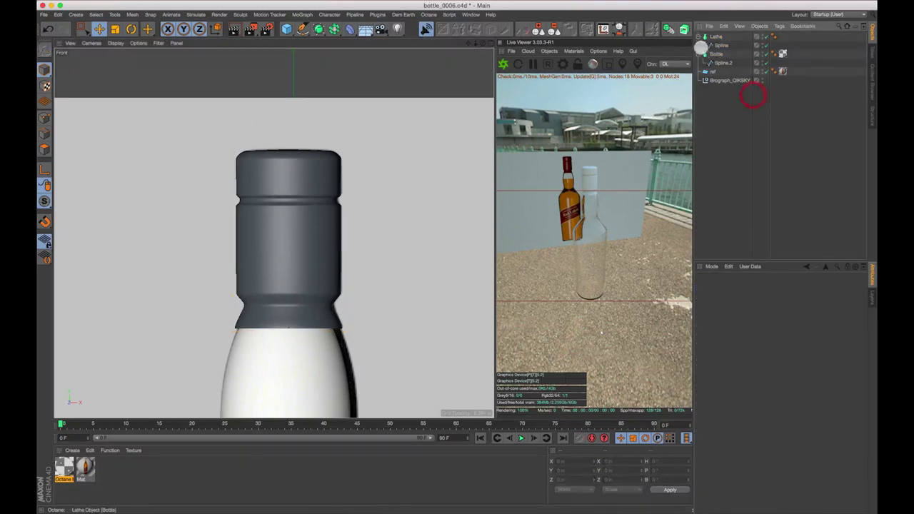
left_click(698, 36)
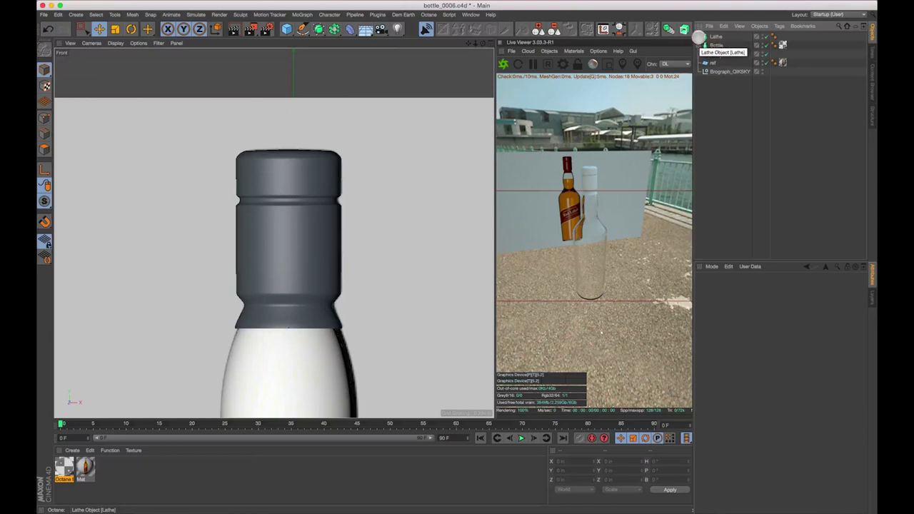
left_click(700, 44)
left_click(707, 43)
left_click(722, 36, "shift")
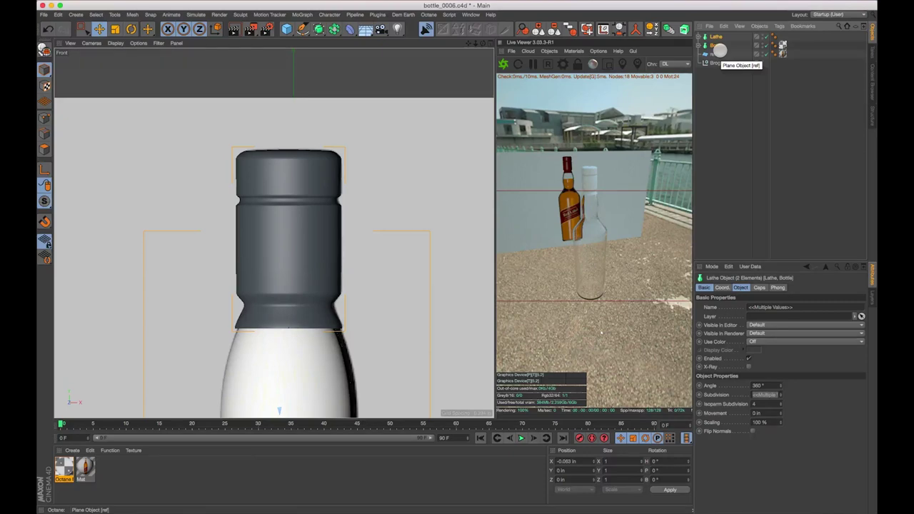
key("alt+g")
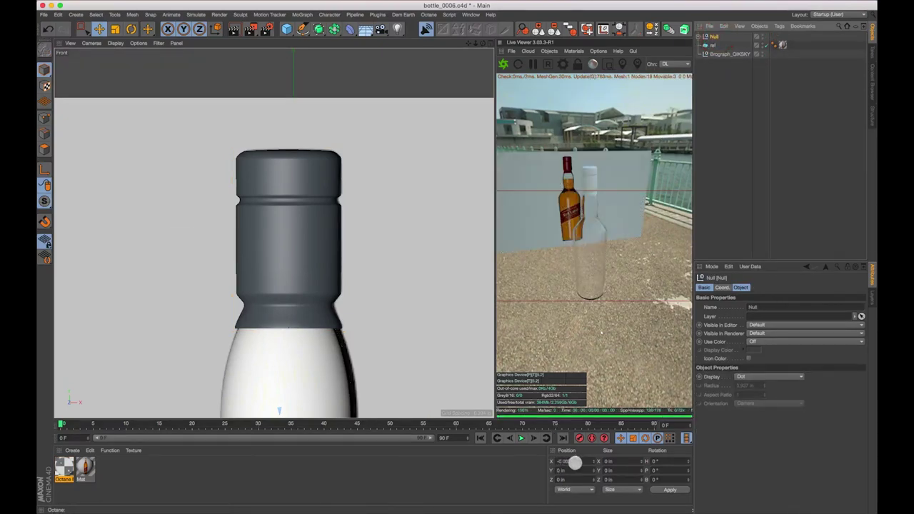
left_click_drag(578, 463, 479, 464)
type("0")
key("Return")
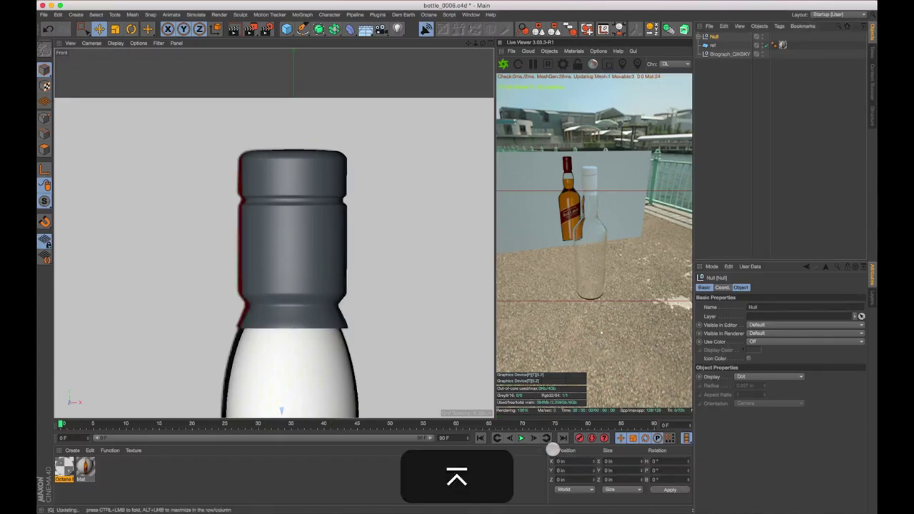
Disable the ref plane to show the bottle and cap without the reference image.
left_click(382, 222)
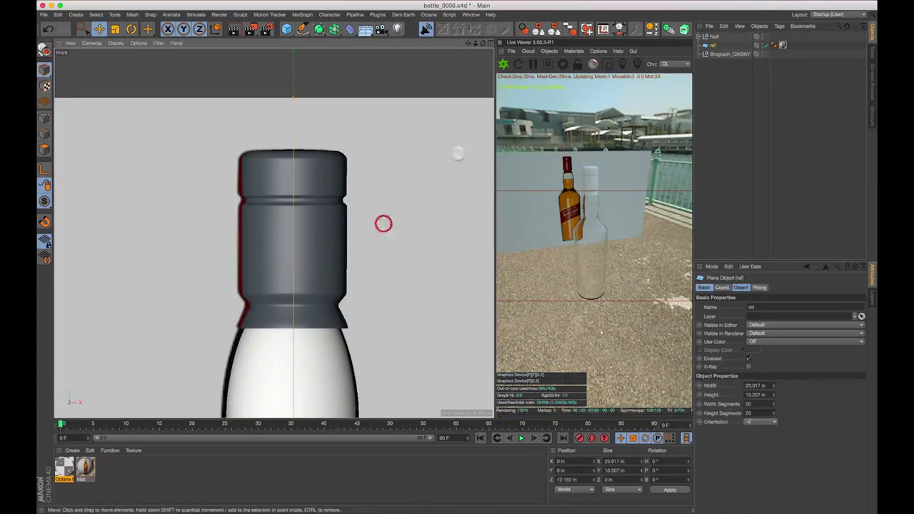
left_click(777, 89)
left_click(767, 45)
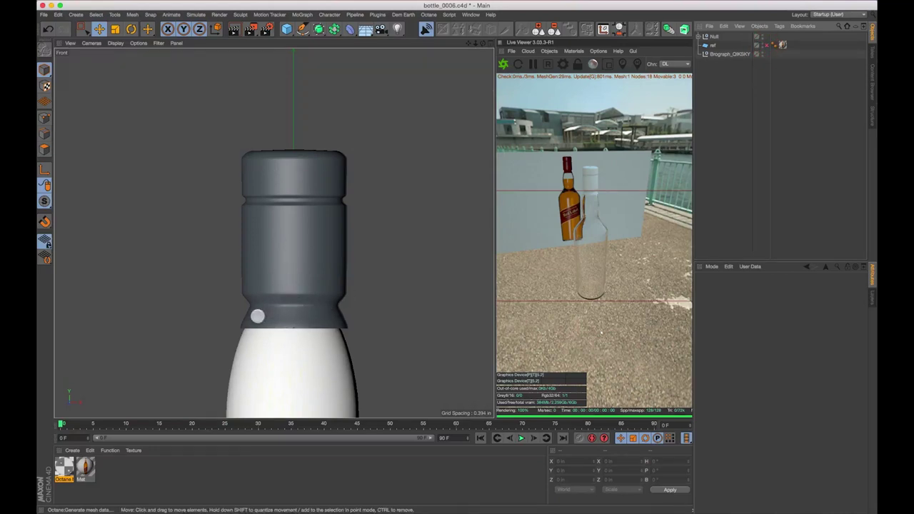
scroll(313, 329, "down", 3)
scroll(272, 321, "up", 6)
key("1")
left_click_drag(311, 352, 311, 299)
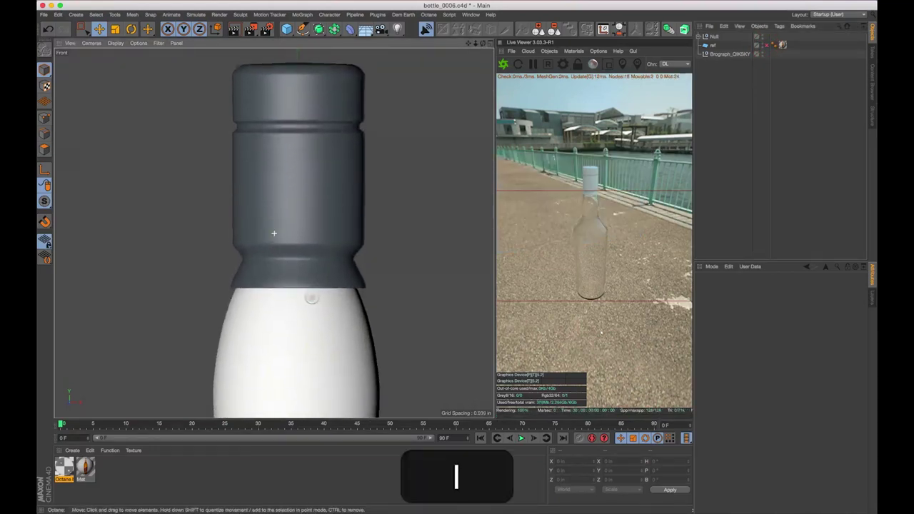
scroll(312, 299, "up", 2)
In Points mode, narrow the cap by moving its spline's selected points inward along X to about -0.27 in.
left_click(794, 84)
left_click(700, 37)
left_click(713, 37)
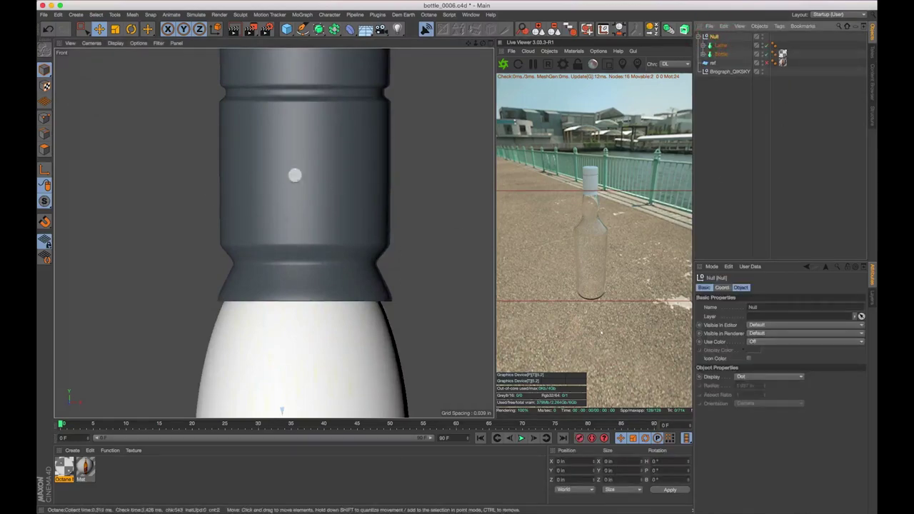
left_click(722, 45)
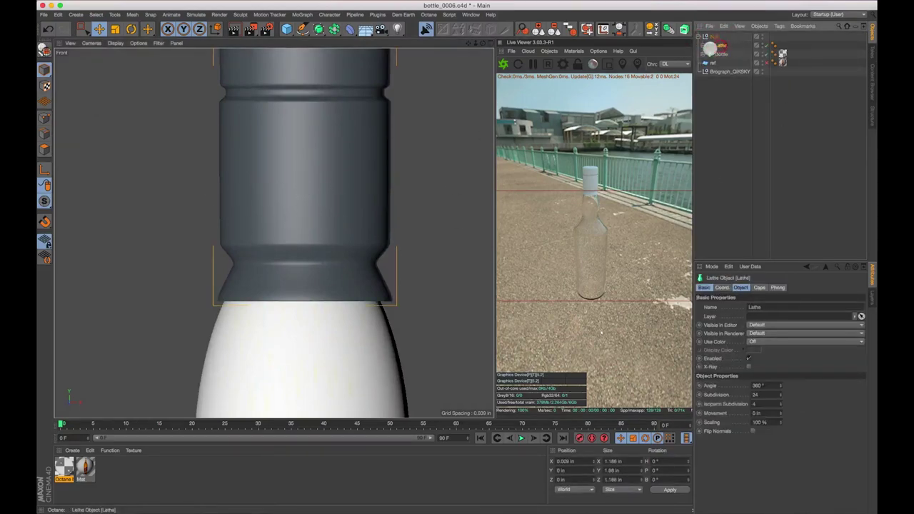
left_click(703, 45)
left_click(720, 54)
left_click(45, 118)
left_click_drag(290, 153, 293, 155)
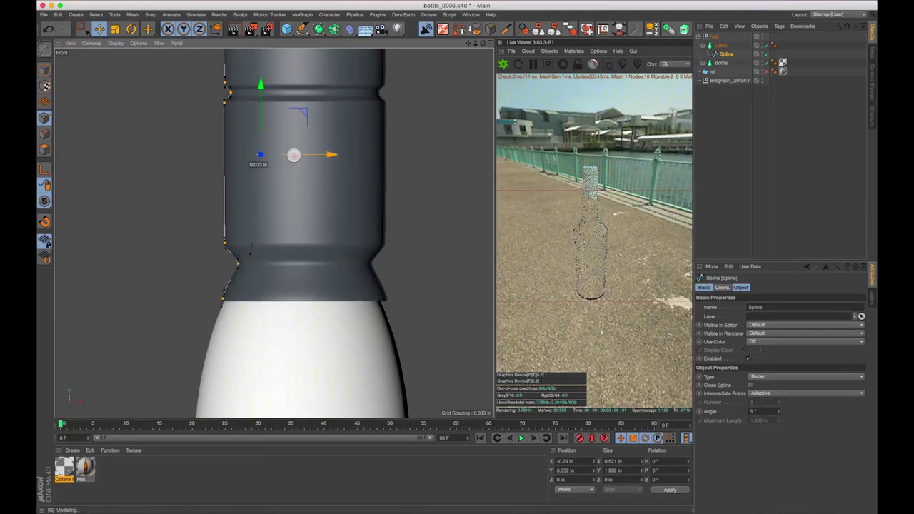
left_click_drag(294, 155, 297, 155)
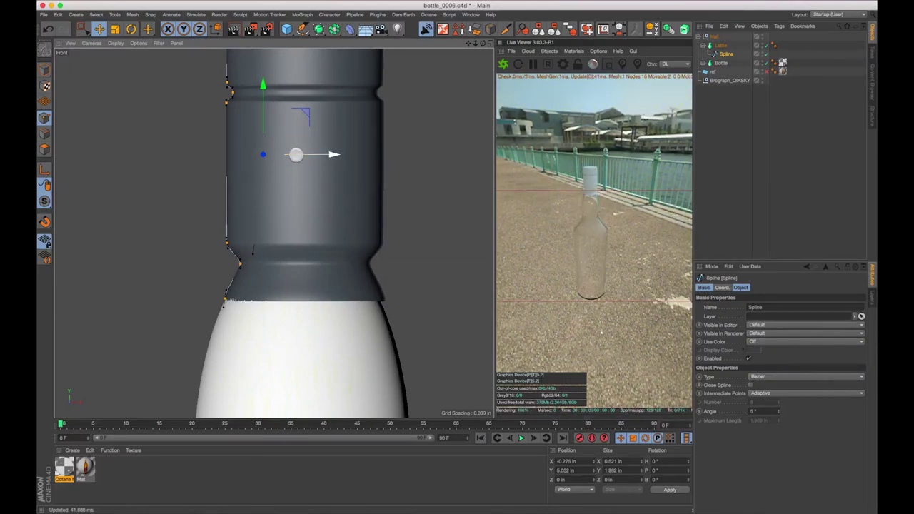
left_click_drag(300, 156, 302, 155)
Move the axis of the cap's Lathe up to the middle of the cap, at Y about 5 in.
left_click(721, 45)
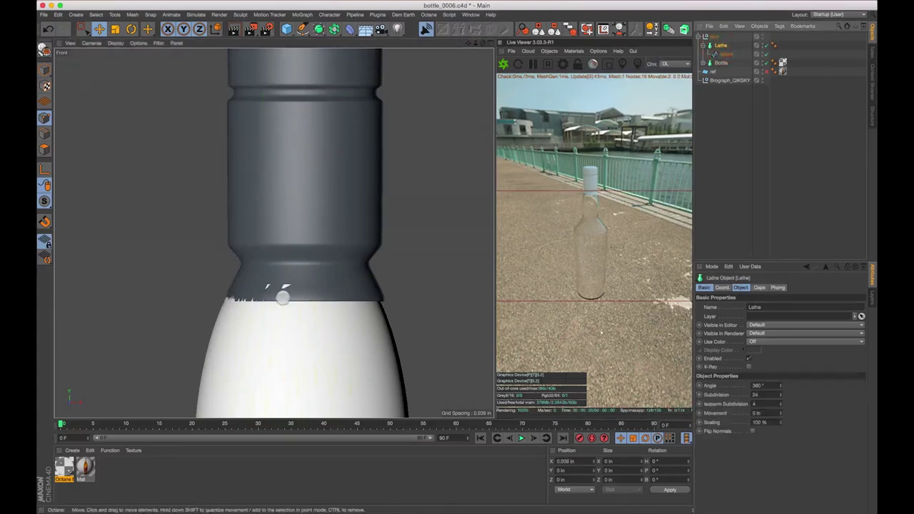
scroll(282, 298, "down", 8)
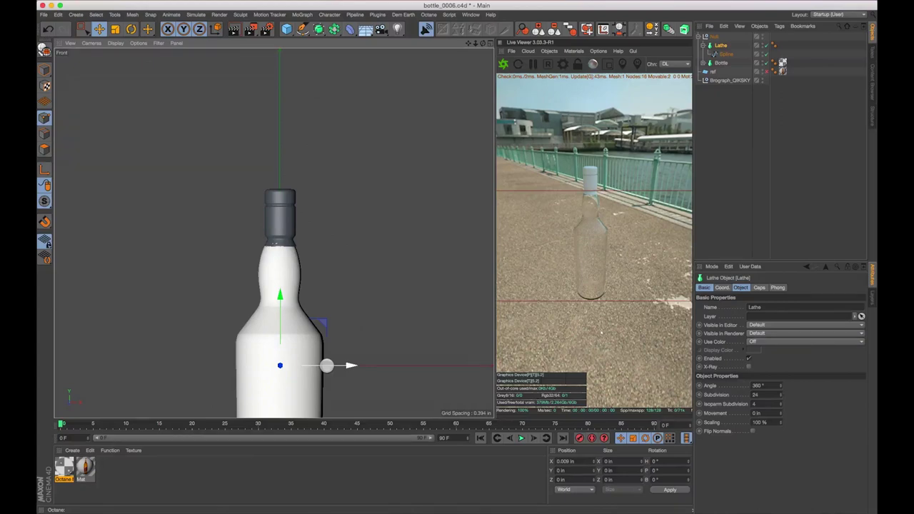
left_click(45, 170)
left_click(44, 68)
left_click_drag(280, 325, 283, 186)
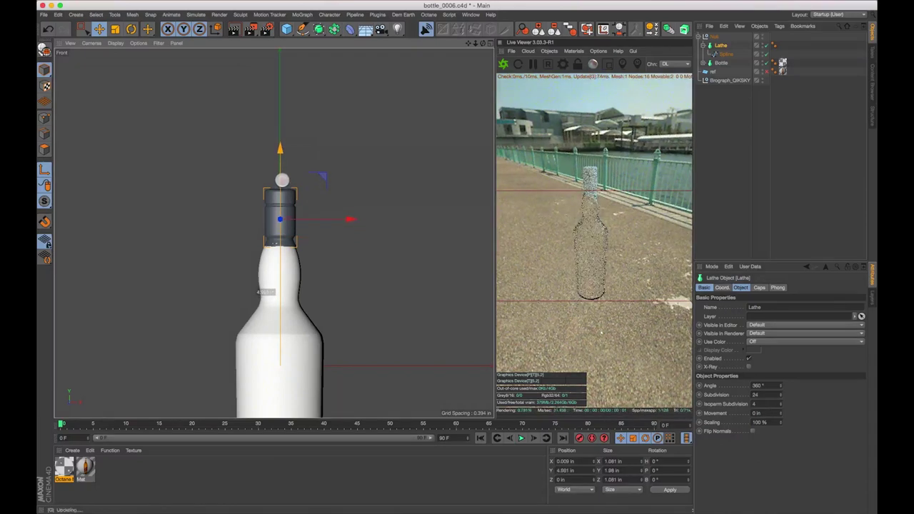
key("s")
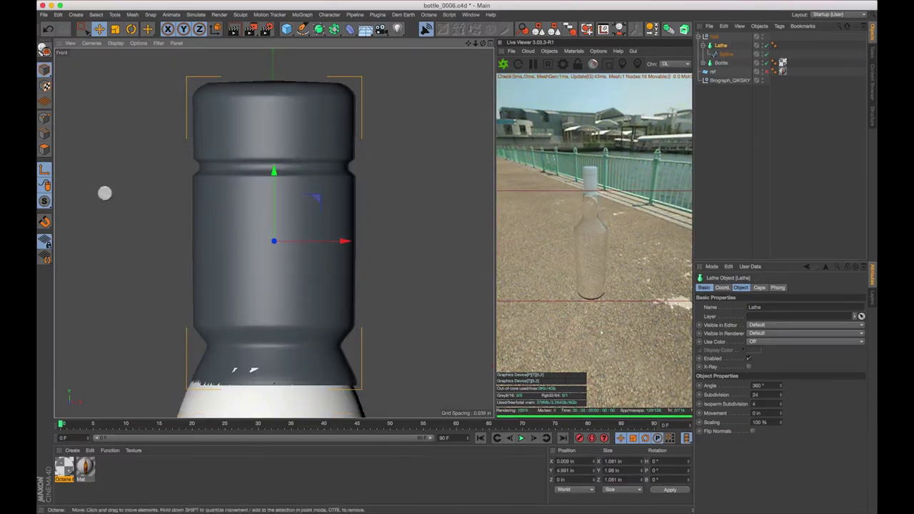
left_click(44, 169)
mouse_move(274, 185)
left_mouse_down()
mouse_move(287, 271)
mouse_move(275, 179)
left_mouse_up()
left_click(44, 169)
Nudge the cap's Lathe along X to about -0.011 in to even out its fit on the bottle neck.
left_click(721, 45)
scroll(275, 240, "down", 5)
scroll(282, 238, "up", 8)
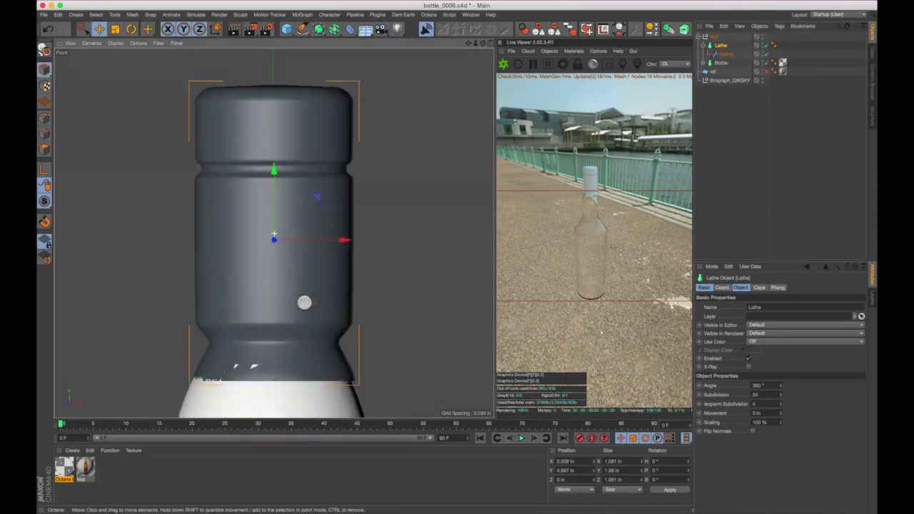
left_click_drag(285, 240, 282, 240)
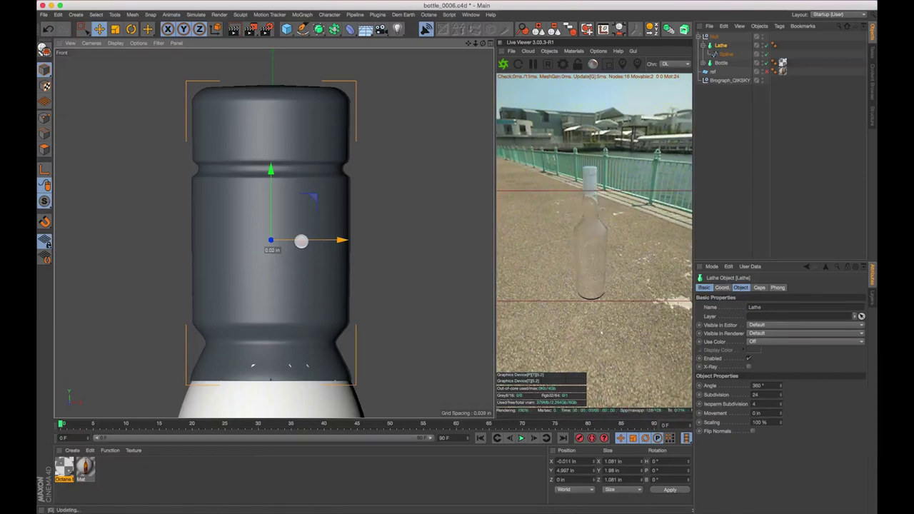
Inspect how the cap meets the bottle neck in the front view and save the scene.
scroll(261, 178, "down", 8)
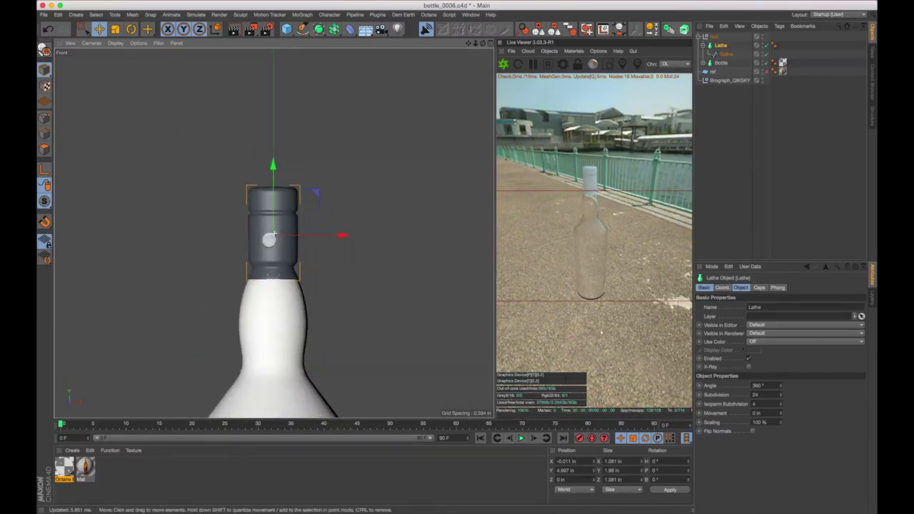
scroll(266, 291, "up", 7)
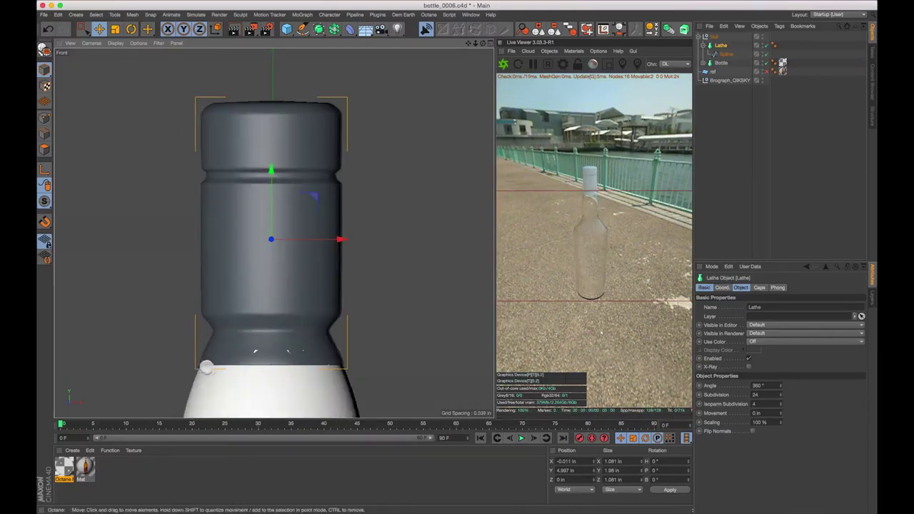
scroll(292, 238, "up", 8)
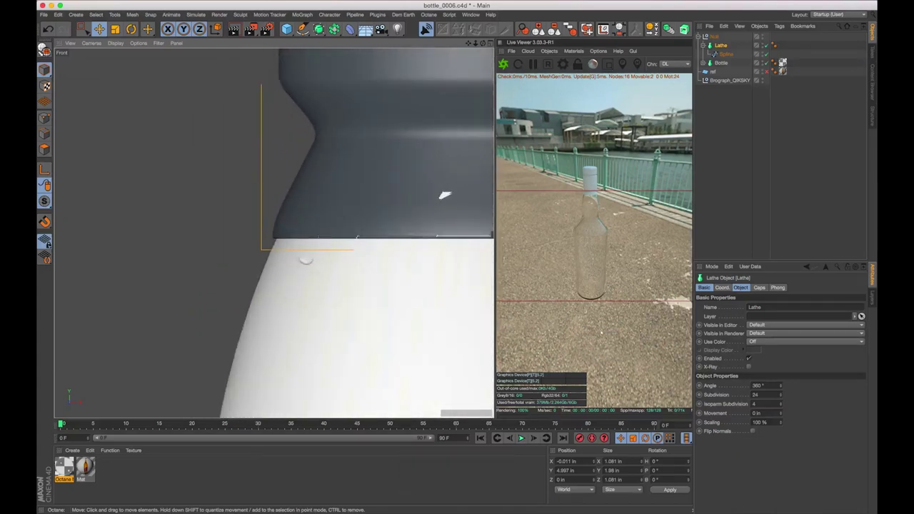
scroll(421, 198, "down", 8)
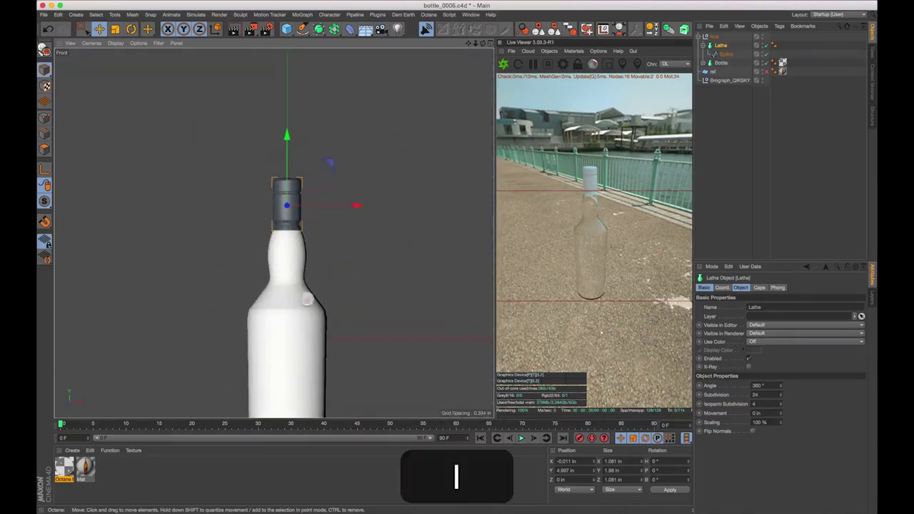
left_click_drag(312, 327, 295, 233)
key("super+s")
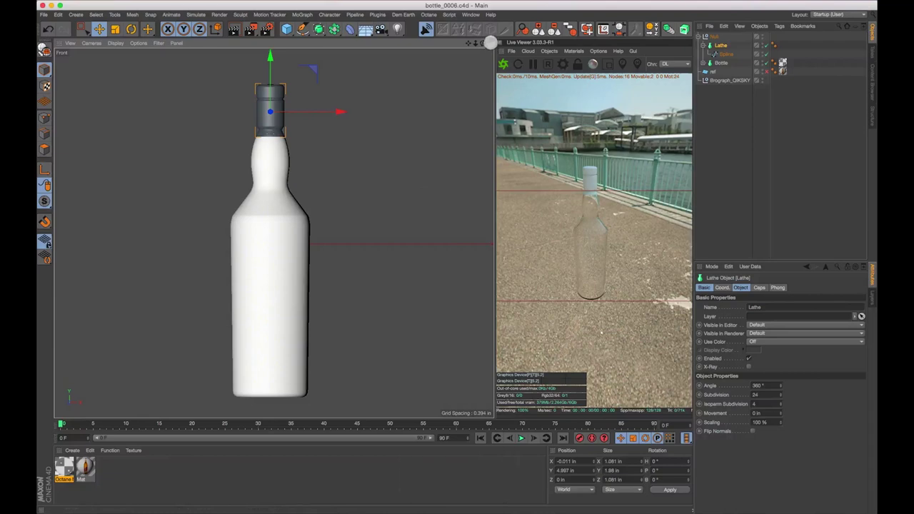
Examine the cap from above in the perspective view, checking the centre of its top surface.
left_click(490, 43)
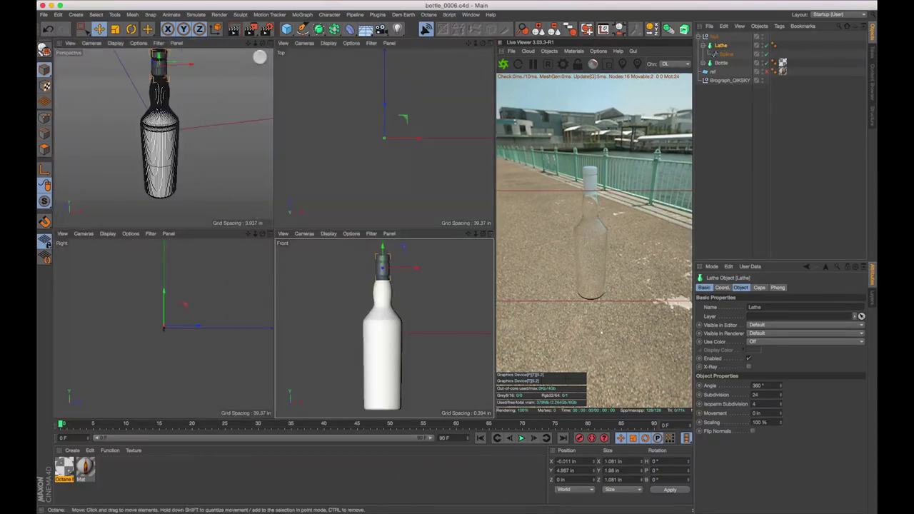
left_click(270, 43)
scroll(328, 162, "down", 5)
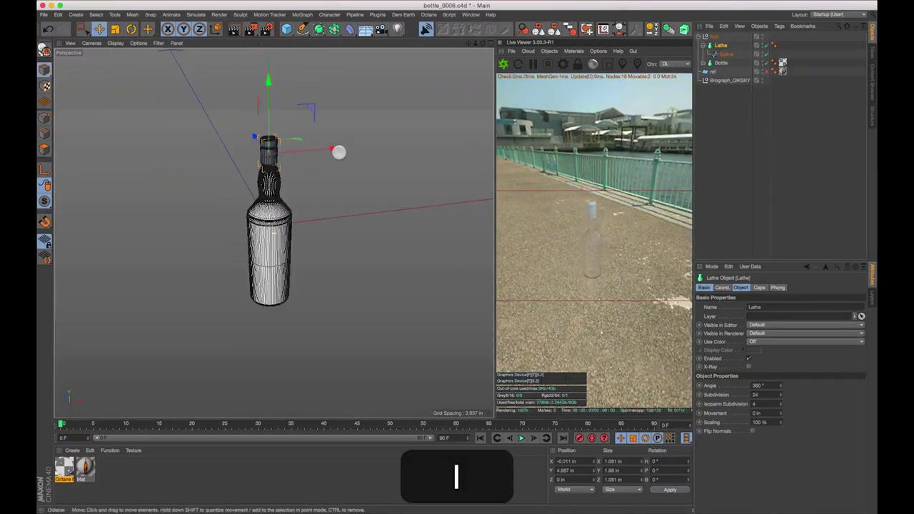
left_click(333, 153)
key("s")
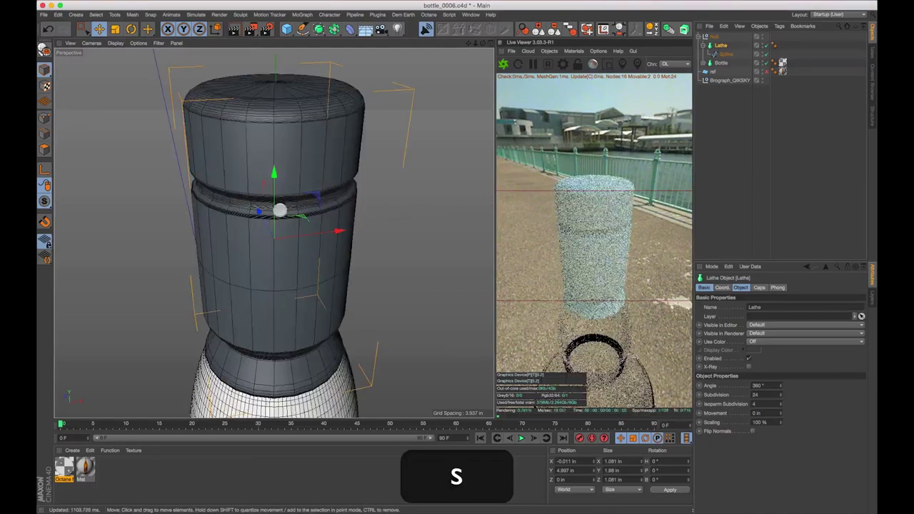
left_click_drag(336, 194, 255, 190, "alt")
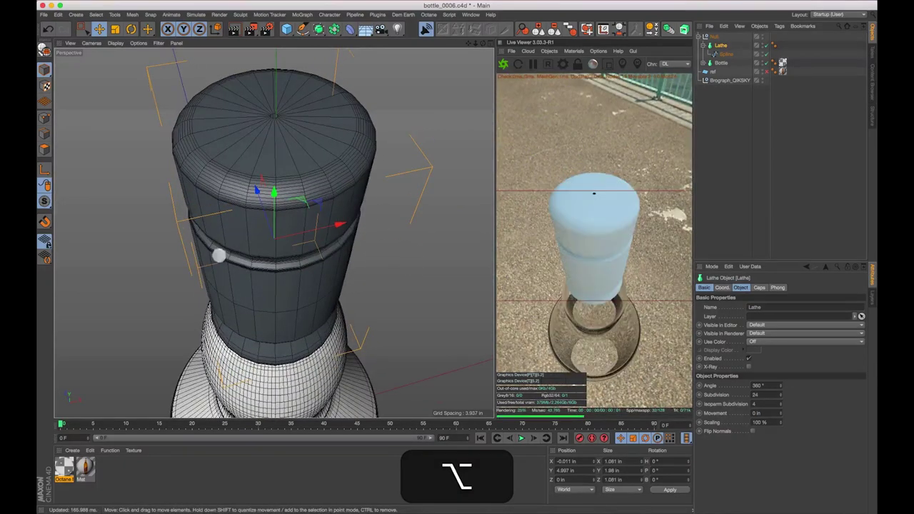
key("1")
left_click_drag(359, 146, 341, 179)
scroll(348, 189, "up", 2)
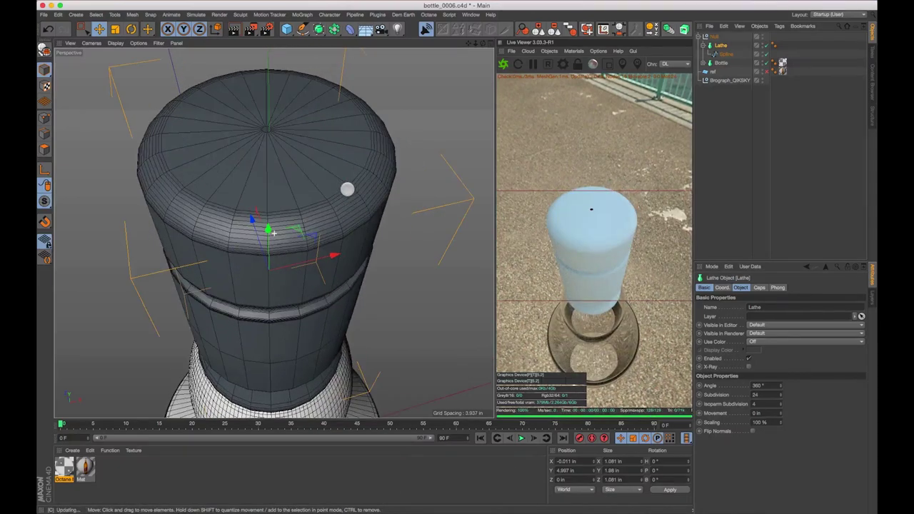
key("1")
left_click_drag(340, 141, 353, 164)
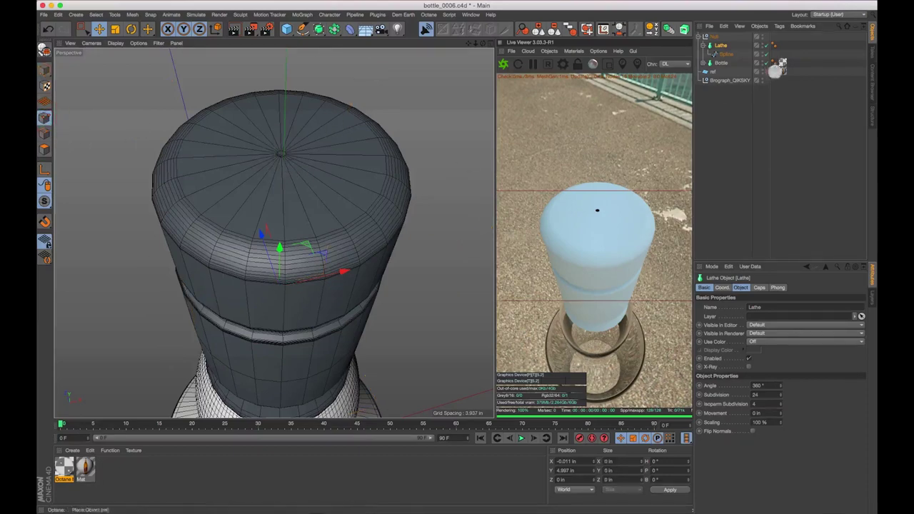
Copy the X position of the cap's Lathe, -0.011 in, into the X position of its child spline.
left_click(745, 77)
left_click(727, 53)
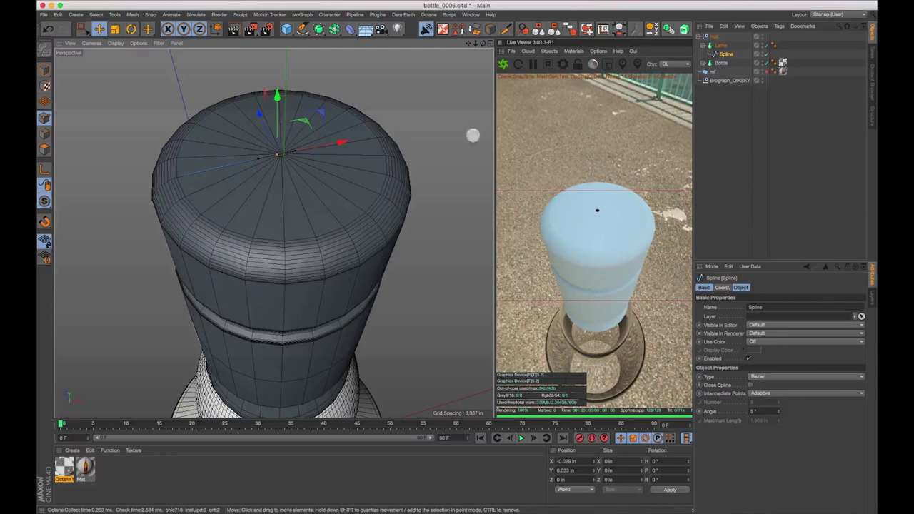
left_click(722, 45)
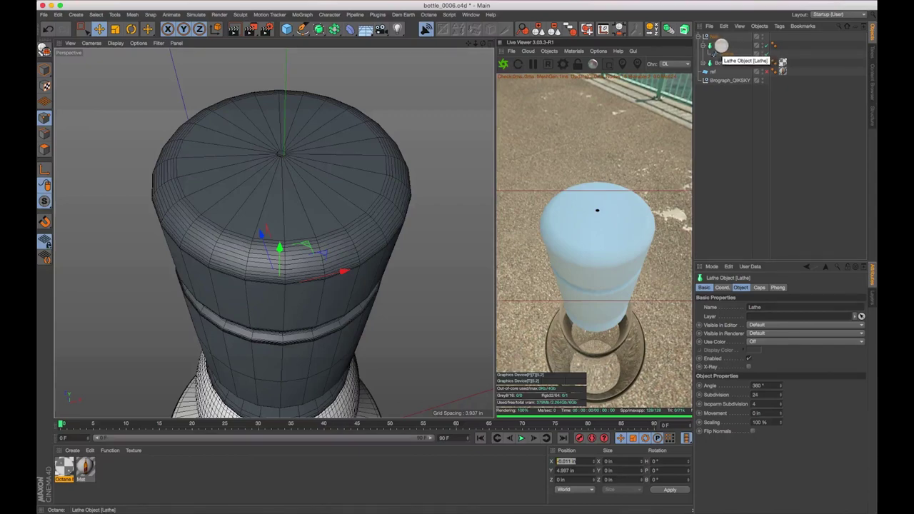
left_click(722, 45)
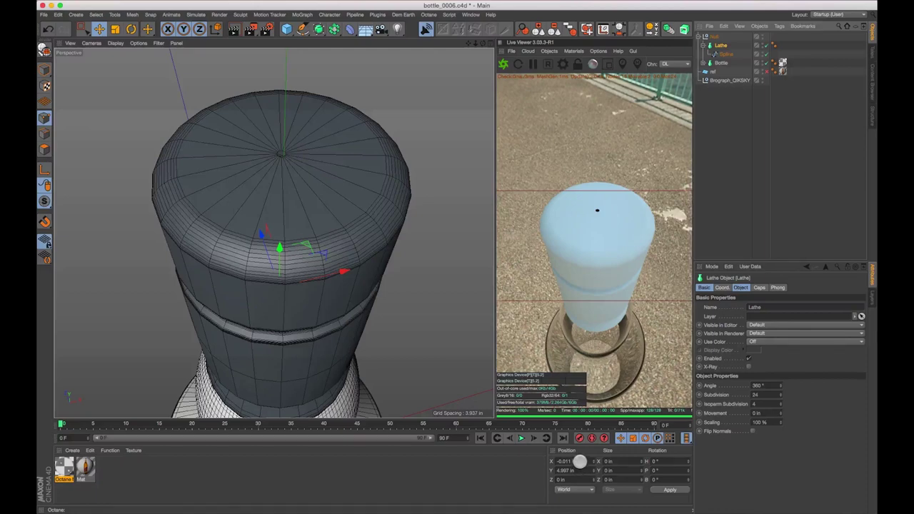
key("super+c")
left_click(724, 54)
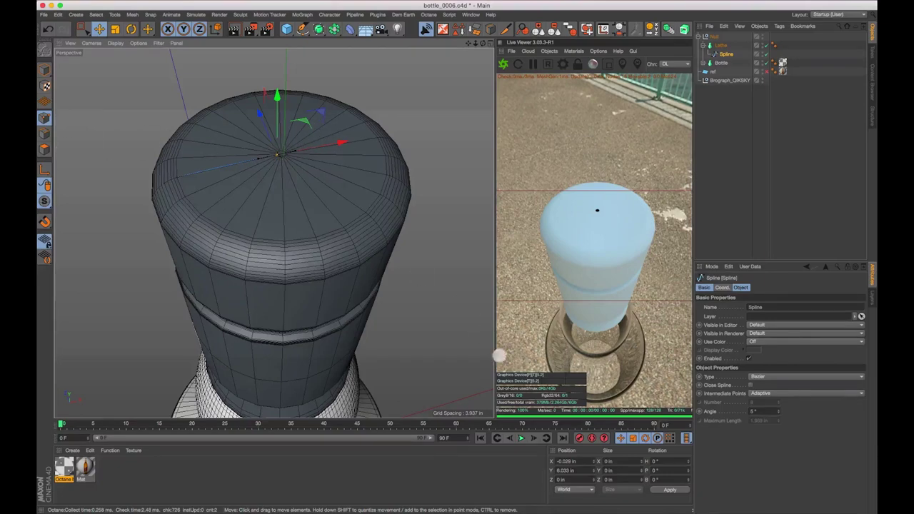
left_click(568, 461)
key("super+v")
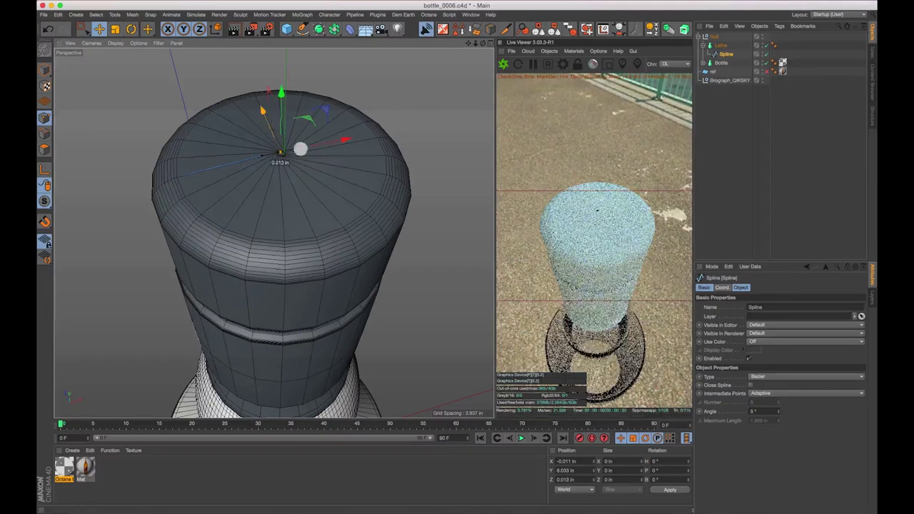
key("super+z")
left_click_drag(321, 147, 320, 147)
key("super+z")
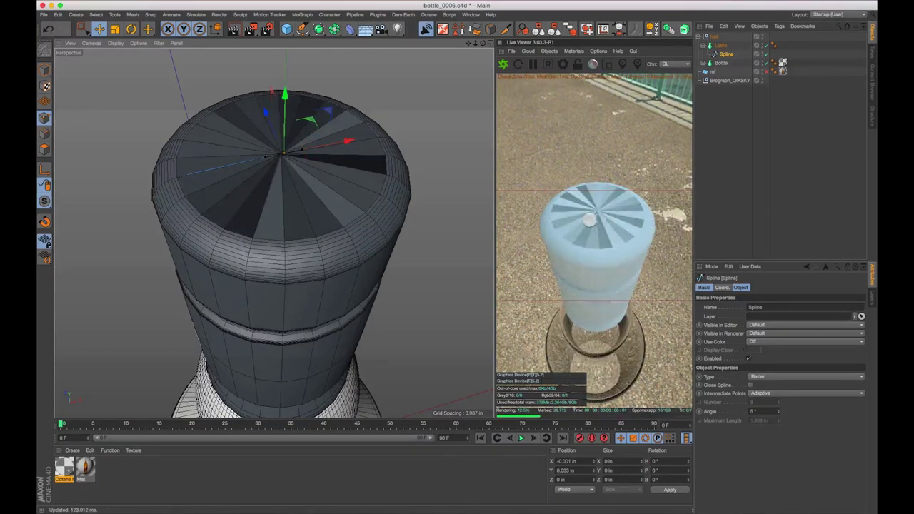
key("super+z")
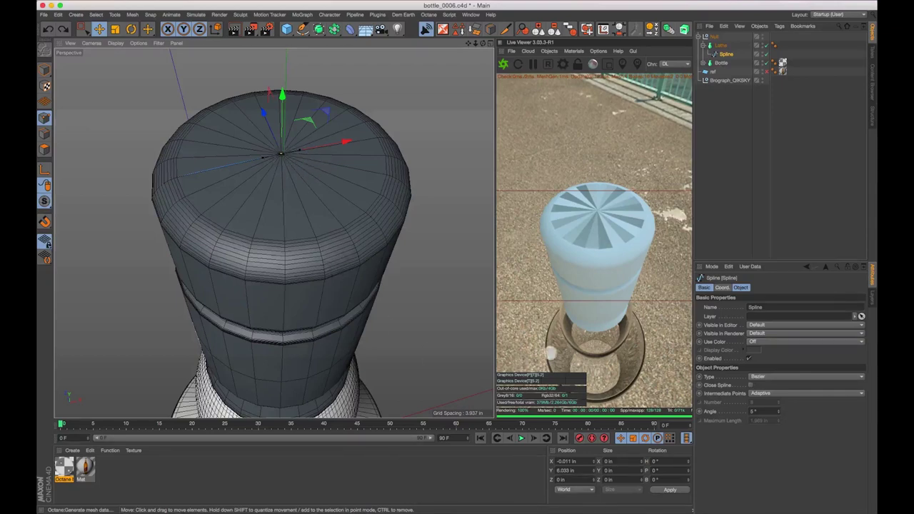
Set the subdivision of the cap's Lathe to 120.
left_click(751, 131)
left_click(722, 45)
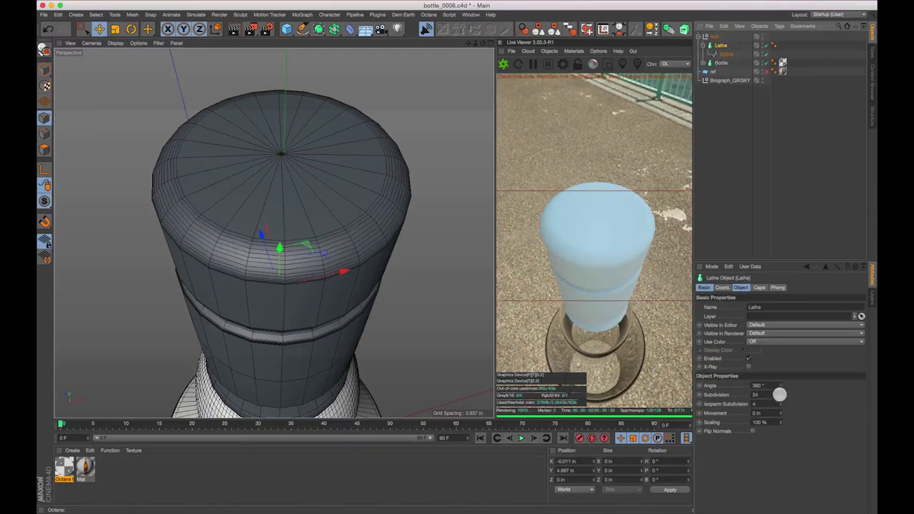
left_click(778, 394)
type("120")
key("Return")
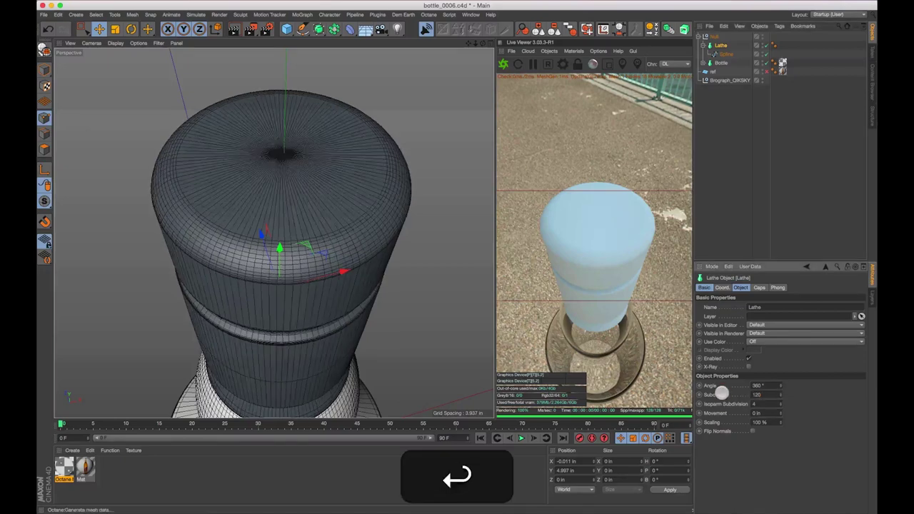
Reduce the adaptive intermediate-point angle of the cap's spline to 4° and save the scene.
left_click(726, 54)
left_click_drag(314, 245, 341, 176, "alt")
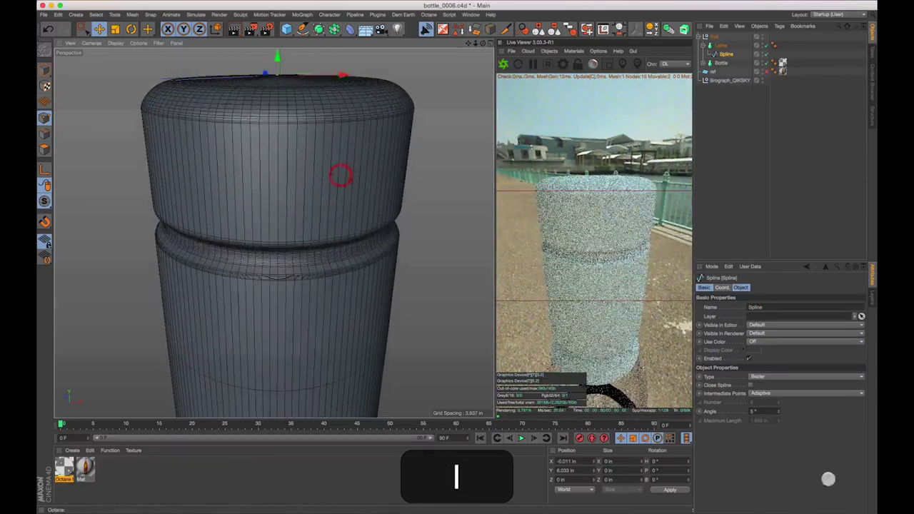
left_click(779, 414)
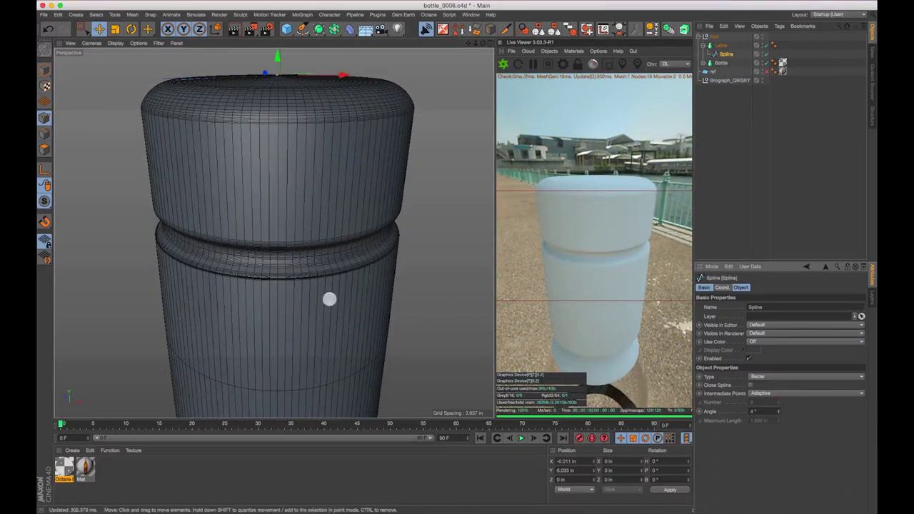
right_click_drag(262, 253, 251, 401, "alt")
left_click_drag(306, 302, 306, 272, "alt")
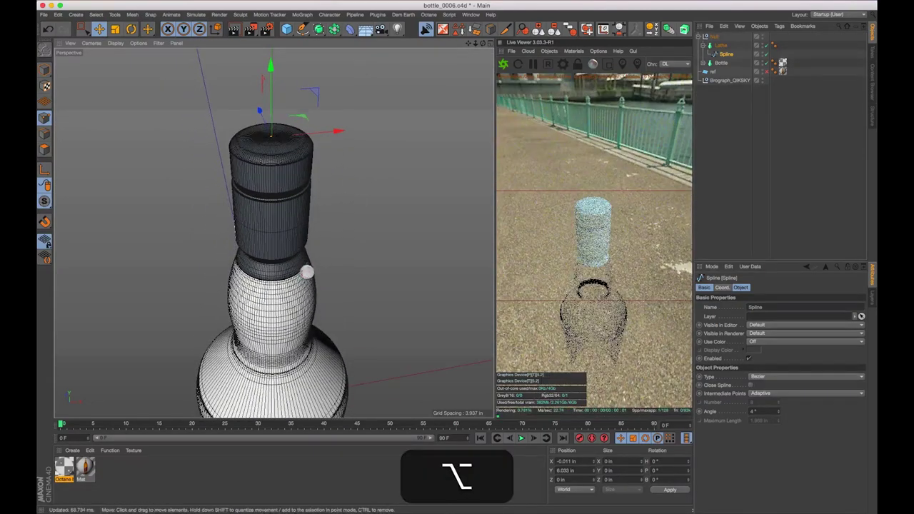
left_click_drag(338, 236, 336, 259, "alt")
key("super+s")
Create an Octane diffuse material and set its diffuse color to dark red, with R about 0.148, G 0 and B 0.
left_click(72, 450)
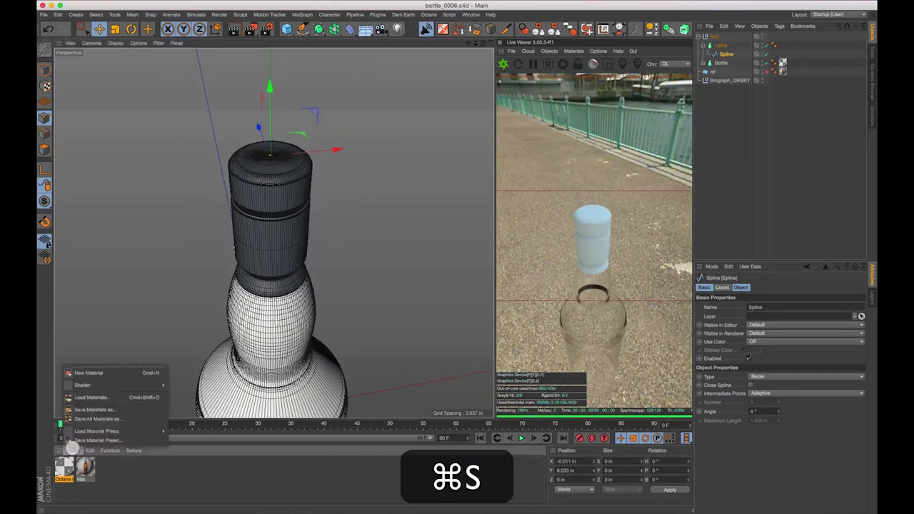
mouse_move(94, 385)
mouse_move(184, 369)
left_click(261, 367)
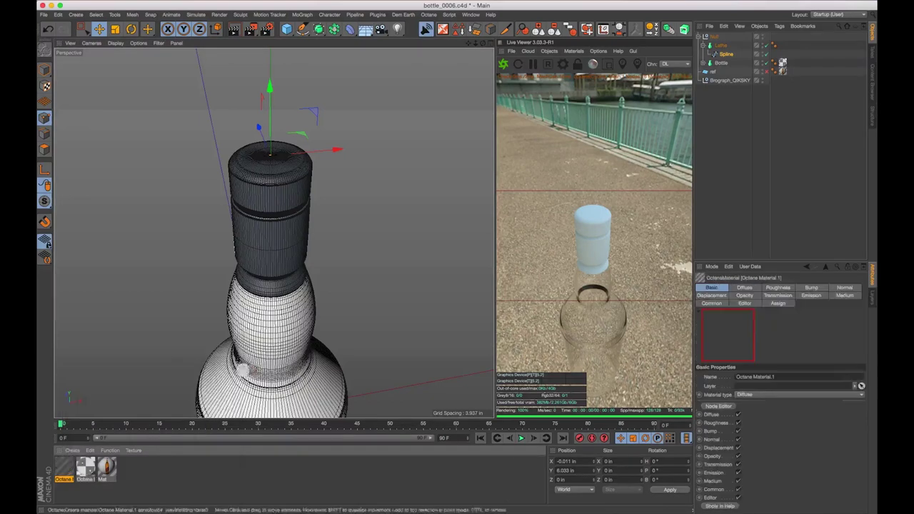
left_click(745, 288)
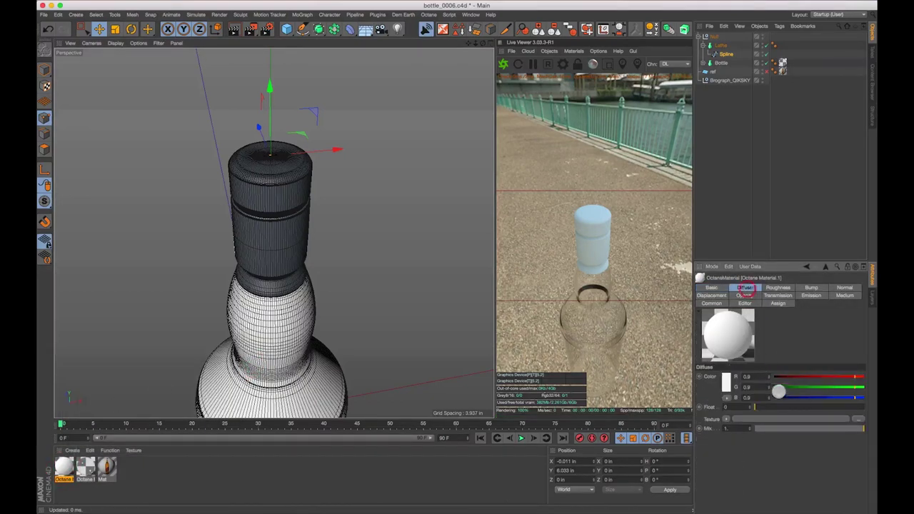
left_click_drag(828, 397, 757, 388)
left_click_drag(822, 376, 794, 377)
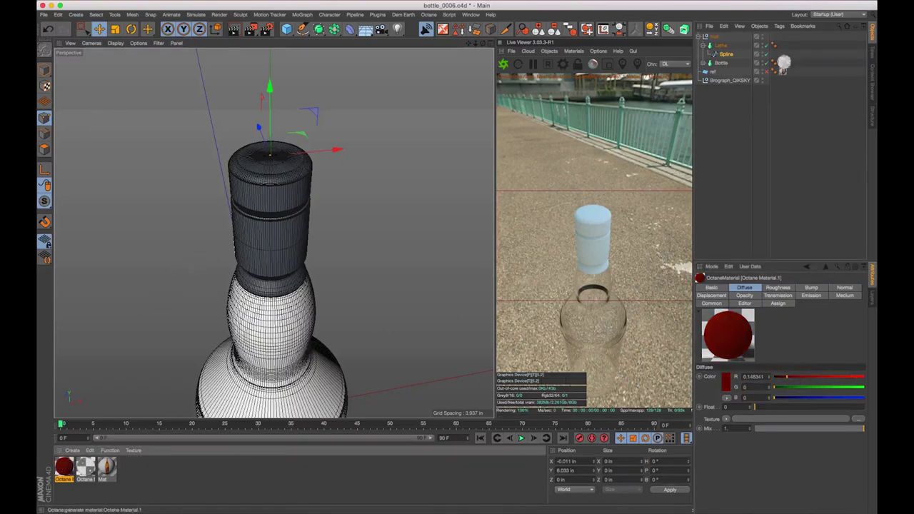
Apply the dark red material to the cap's Lathe, check it on the whole bottle and save the scene.
left_click_drag(723, 45, 722, 45)
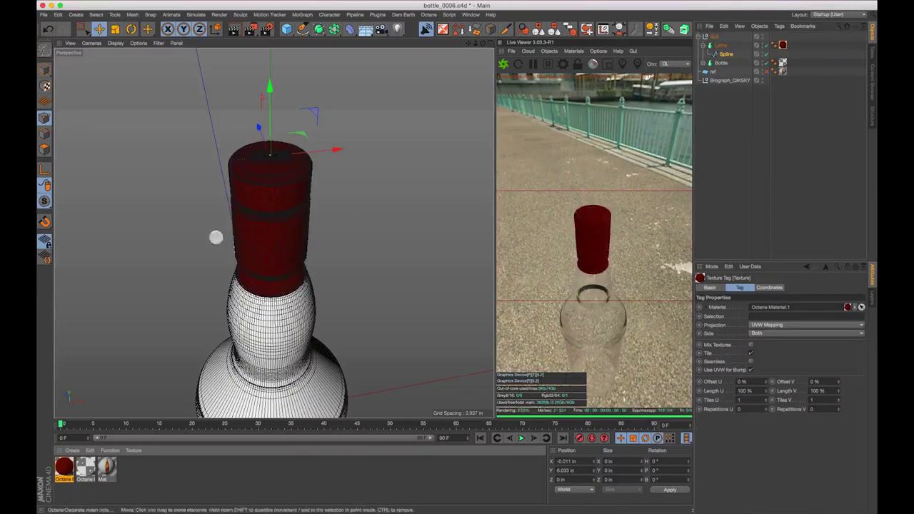
key("1")
left_click_drag(295, 339, 296, 259)
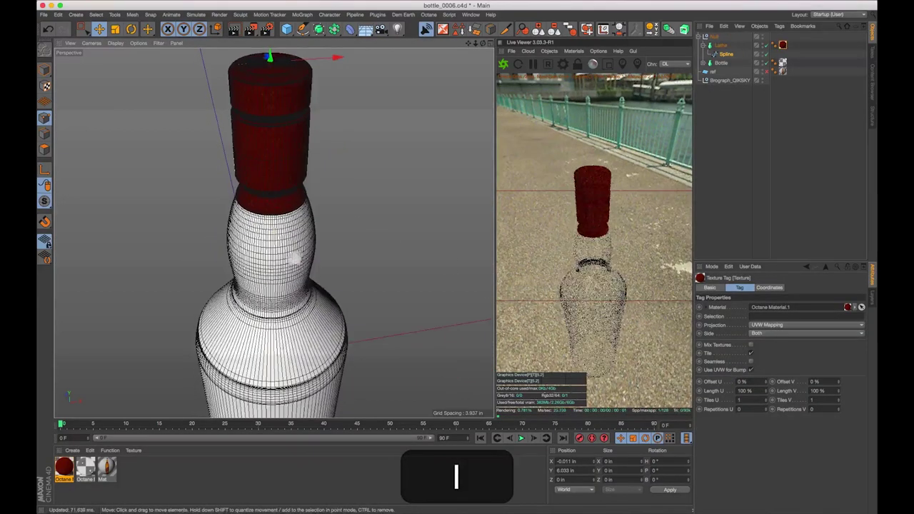
scroll(294, 259, "down", 3)
right_click_drag(308, 285, 307, 306, "alt")
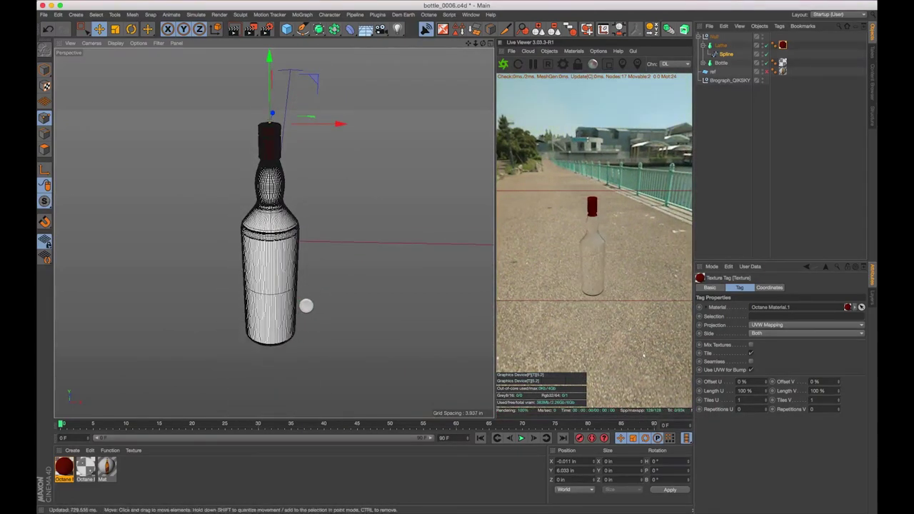
key("super+s")
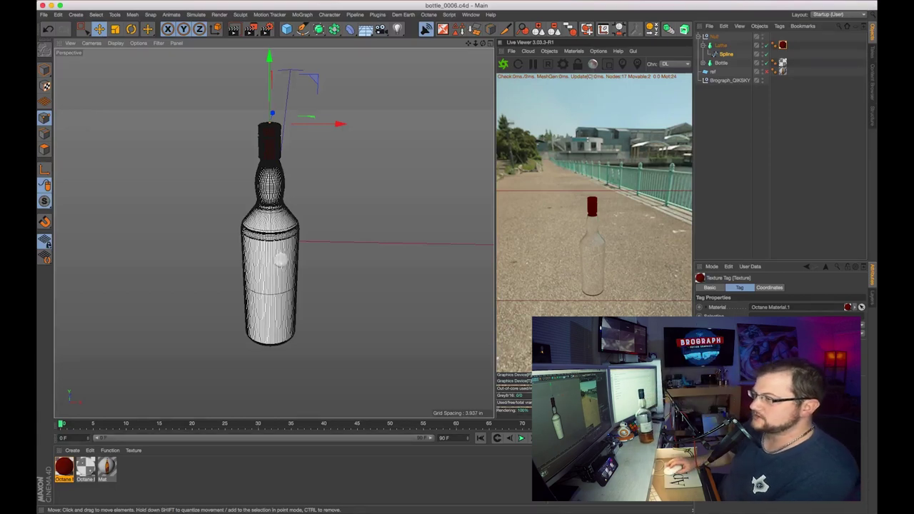
Hide the cap's Lathe to show the bare bottle neck, and select that Lathe.
left_click(349, 245)
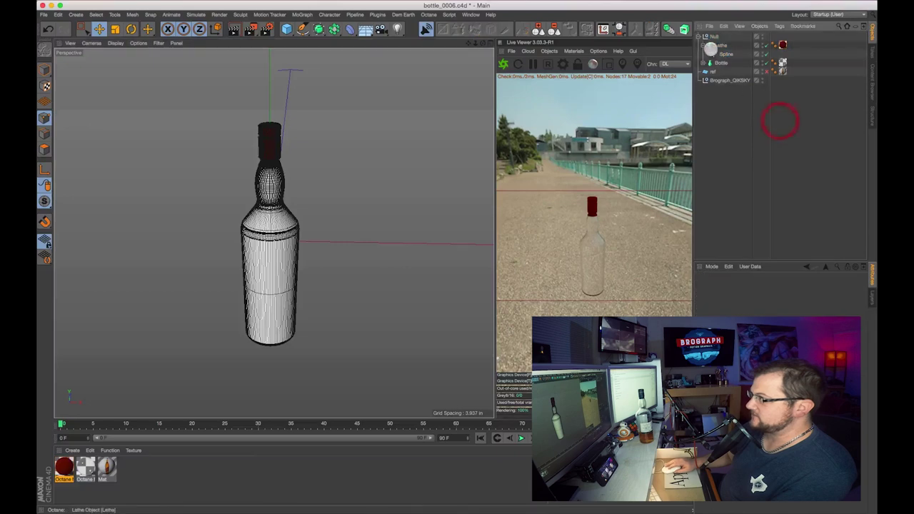
left_click(708, 46)
left_click(703, 46)
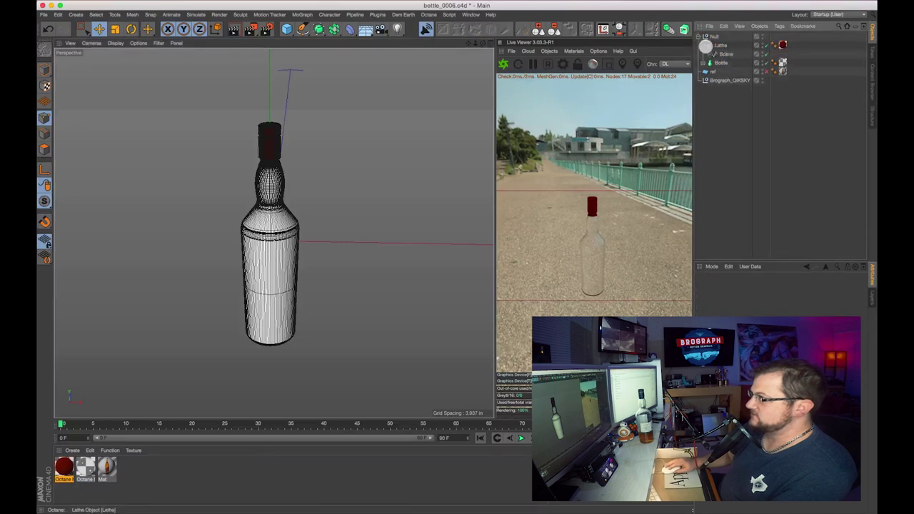
left_click(760, 45, "alt")
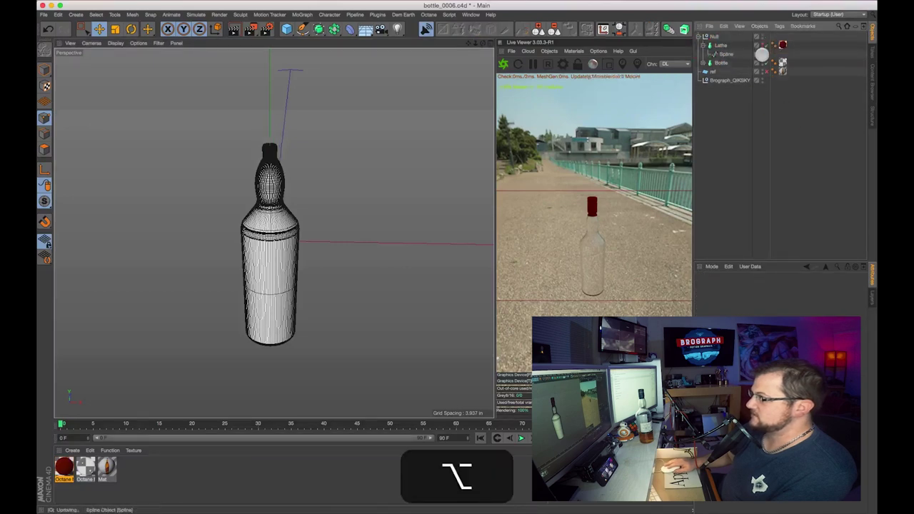
left_click(725, 46)
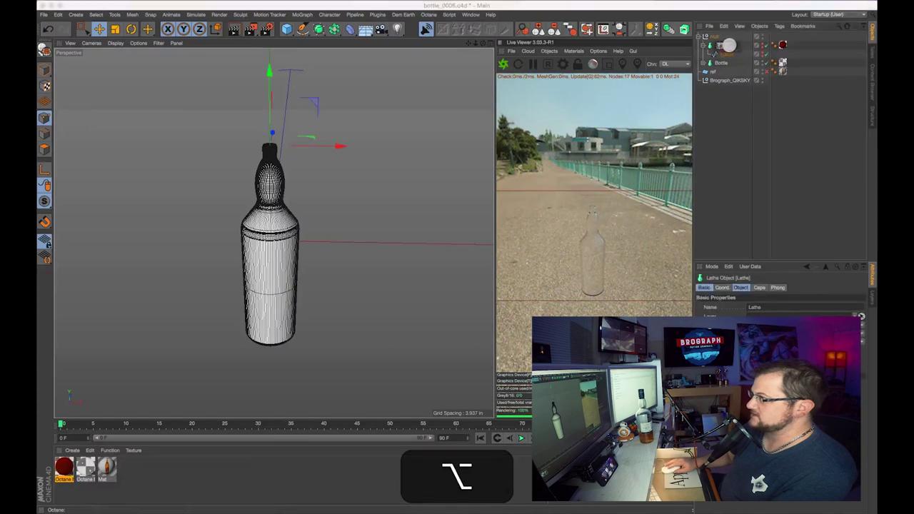
Rename the cap's Lathe to Top and collapse its hierarchy.
key("shift+t")
key("Return")
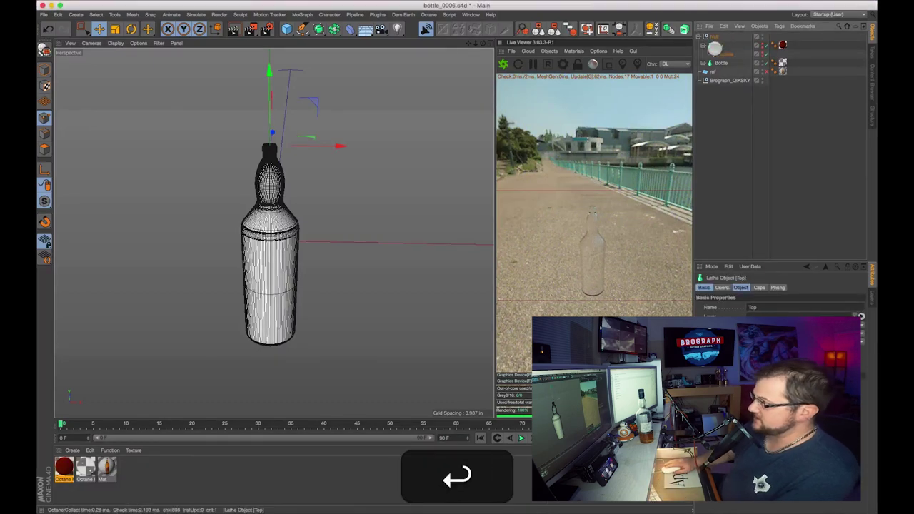
left_click(704, 46)
Turn off the Bottle Lathe, duplicate it within the same group, and rename the copy Liquor.
left_click(717, 54)
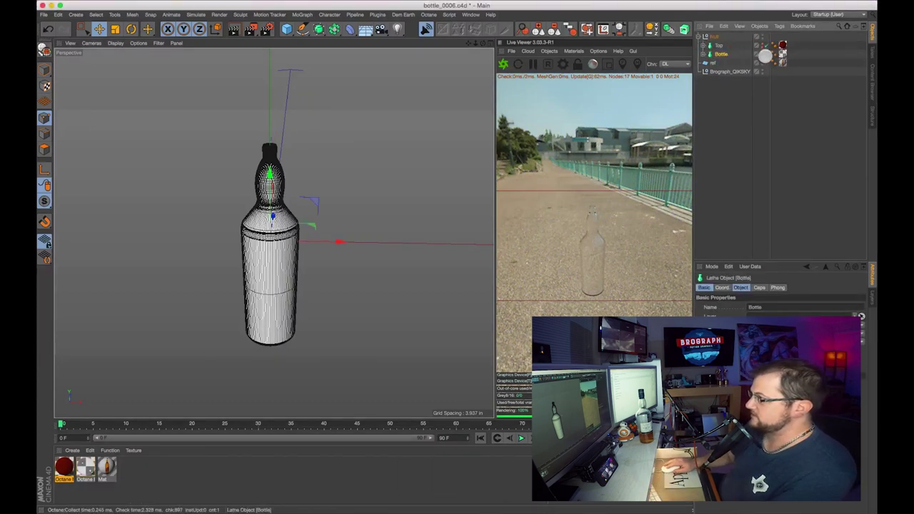
left_click(763, 54, "alt")
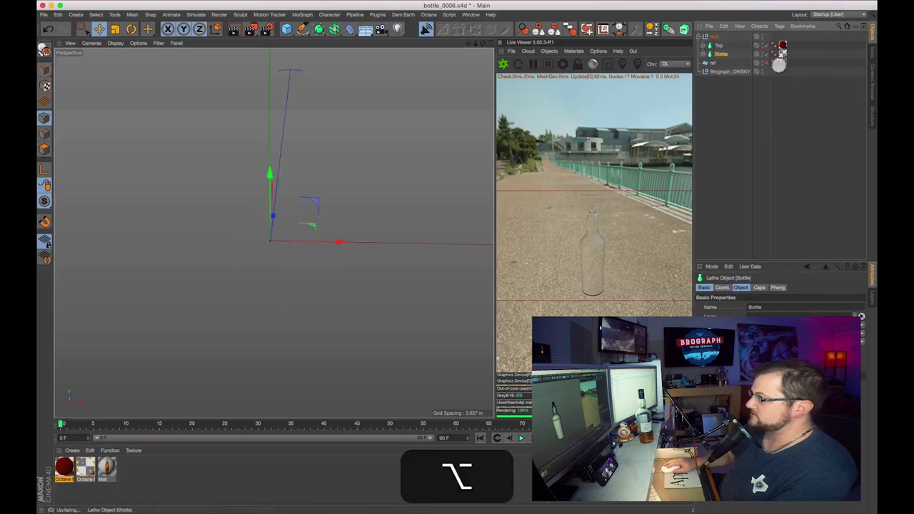
left_click_drag(720, 56, 738, 69, "super")
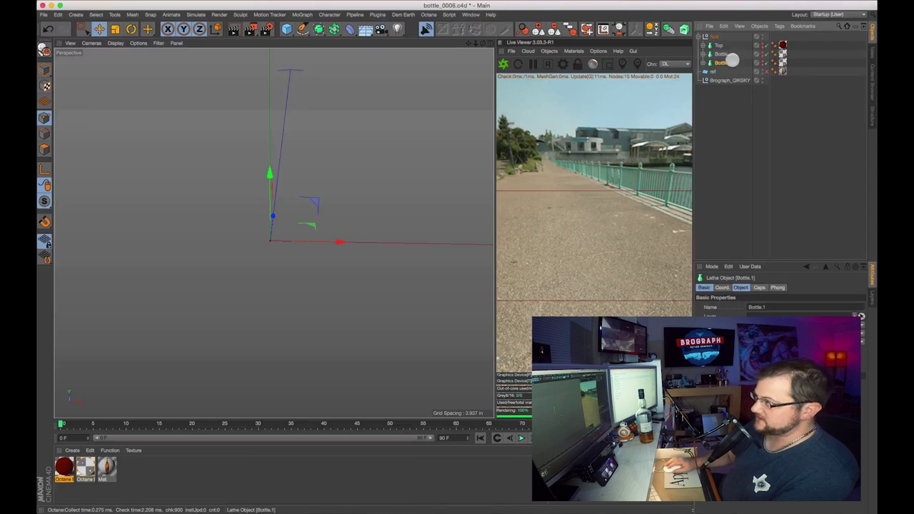
double_click(720, 63)
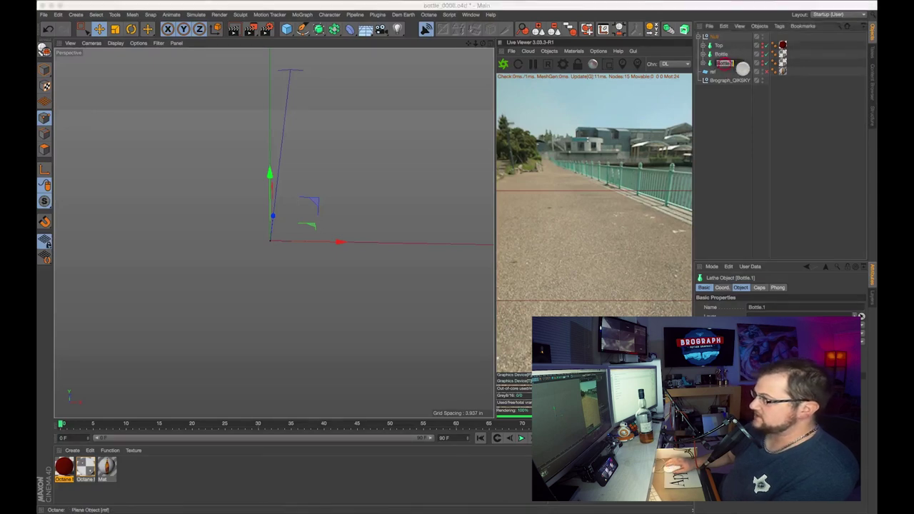
type("Liquor")
key("Return")
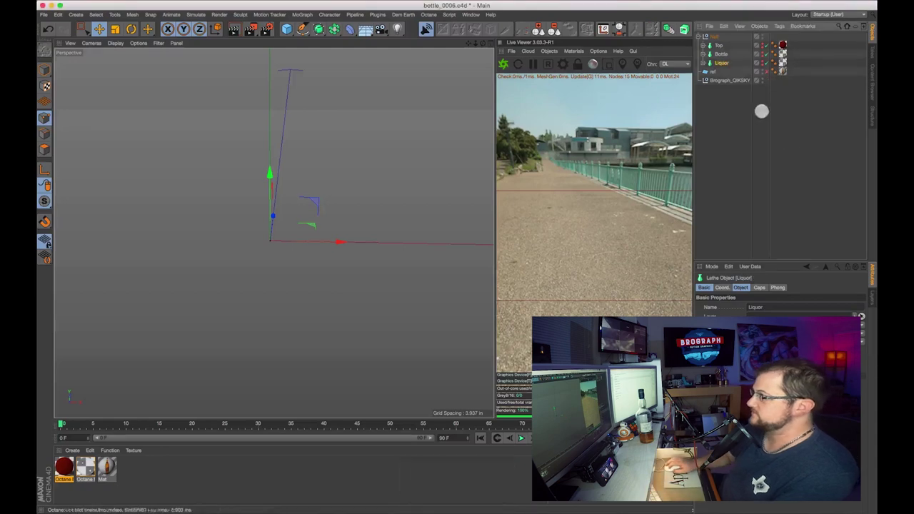
Expand and turn on the Liquor Lathe, and set the maximized front view's display to Lines.
left_click(783, 130)
left_click(704, 63)
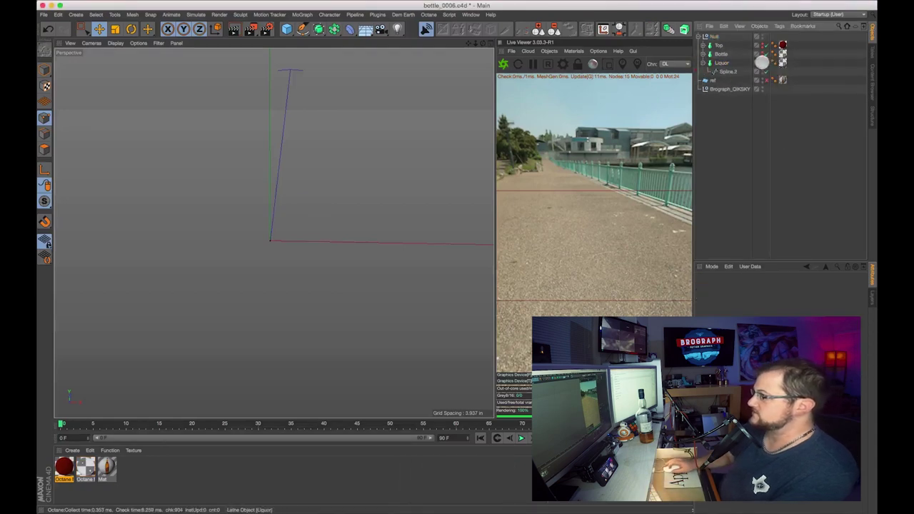
left_click(762, 63, "alt")
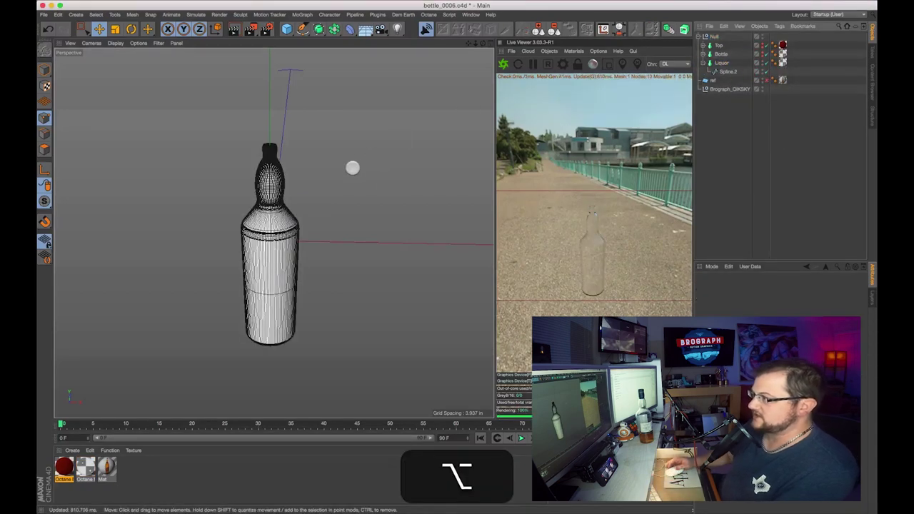
left_click(489, 44)
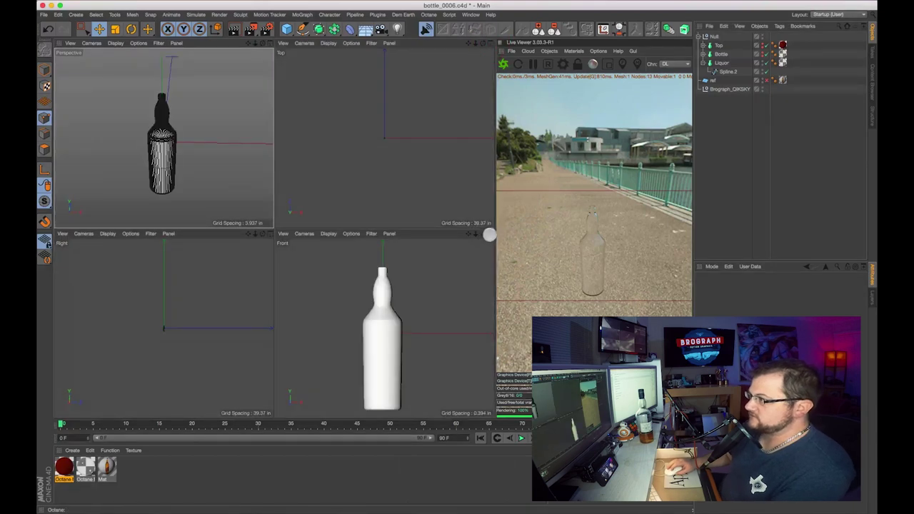
left_click(489, 234)
left_click(110, 43)
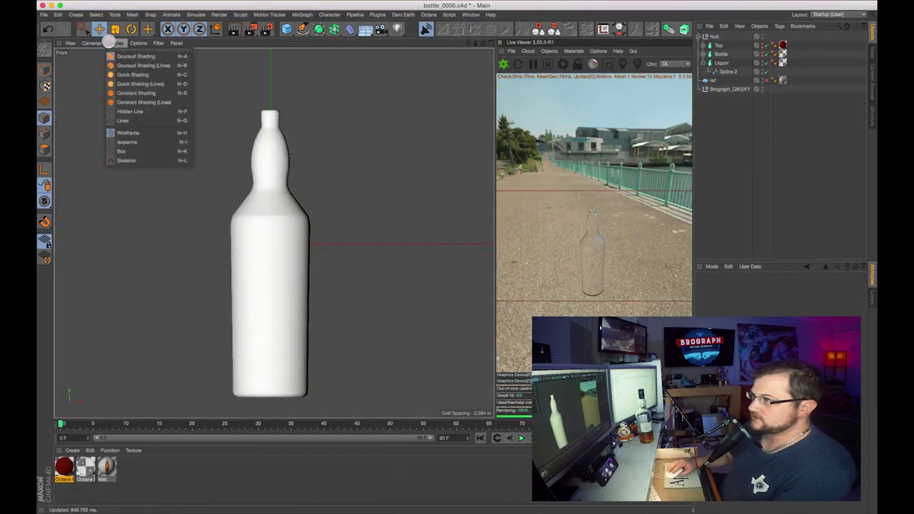
left_click(127, 120)
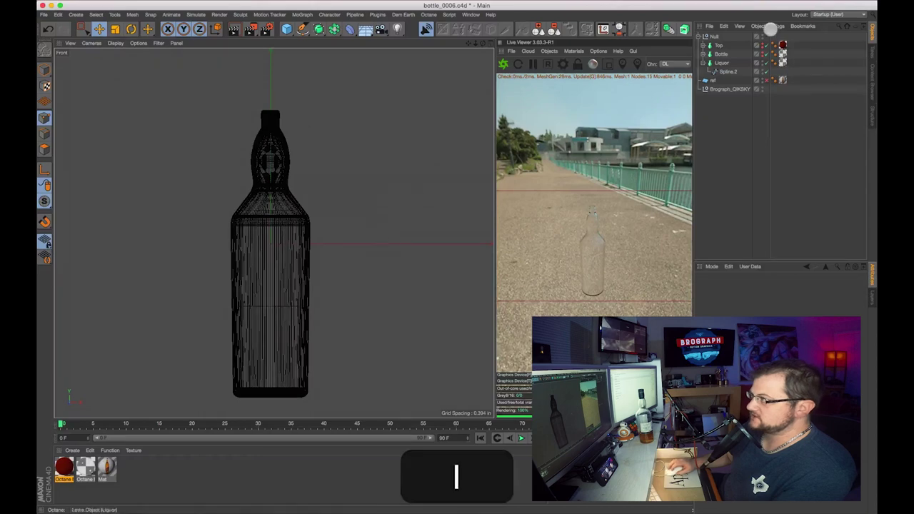
Disable the Liquor Lathe so that only its double-walled profile spline shows in the front view.
left_click(723, 63)
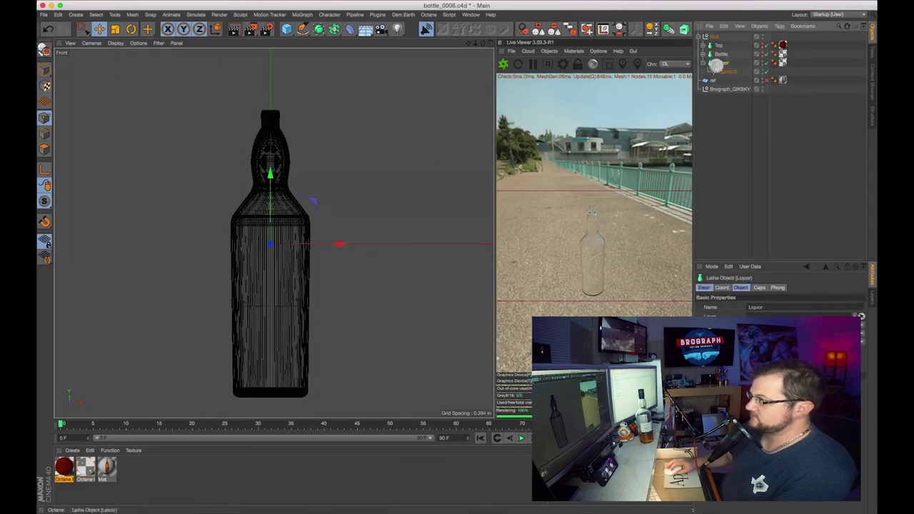
left_click(767, 63)
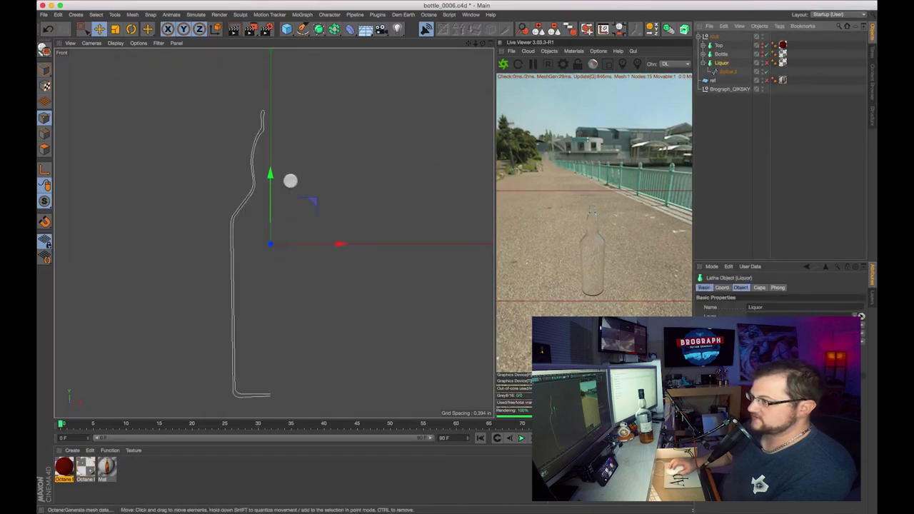
key("1")
left_click_drag(305, 178, 302, 169)
scroll(294, 154, "up", 2)
key("1")
left_click_drag(322, 201, 325, 190)
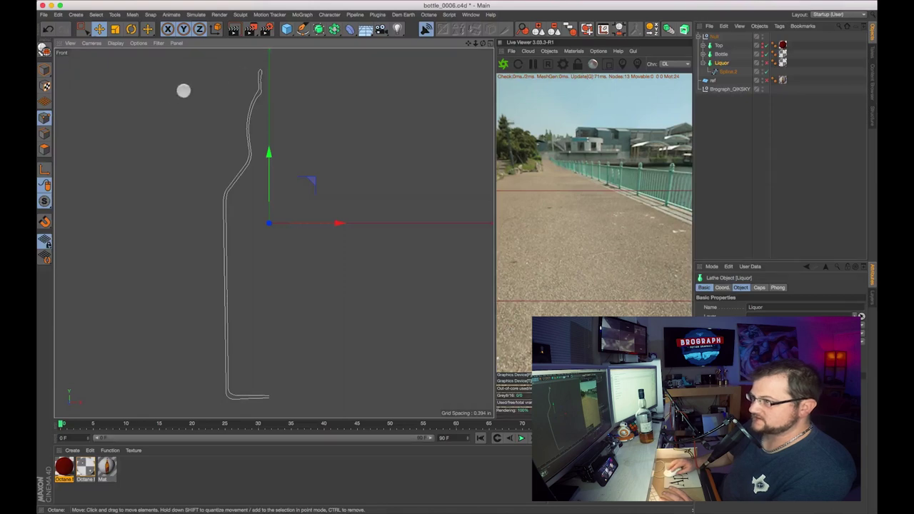
Delete the outer-wall points of the Liquor spline from the lip down to the base, leaving a single inner profile line.
left_click(728, 72)
left_click(168, 95)
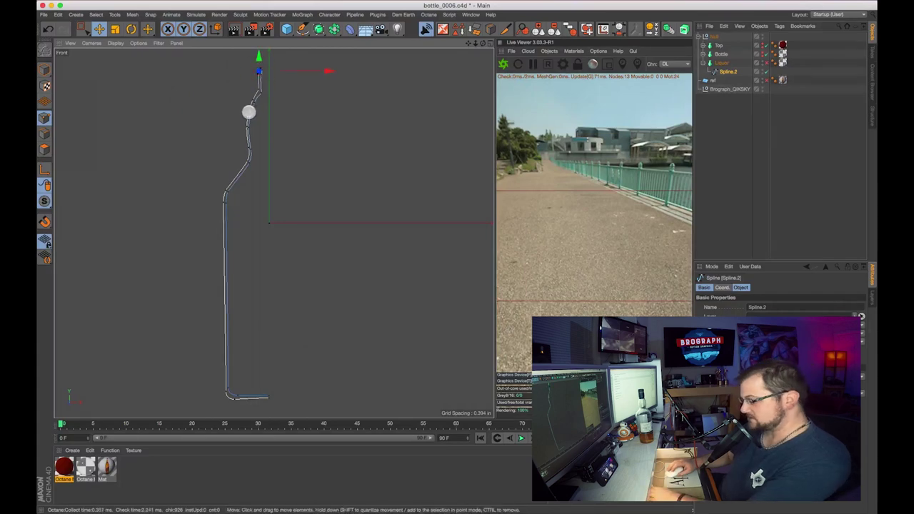
key("BackSpace")
left_click(253, 91)
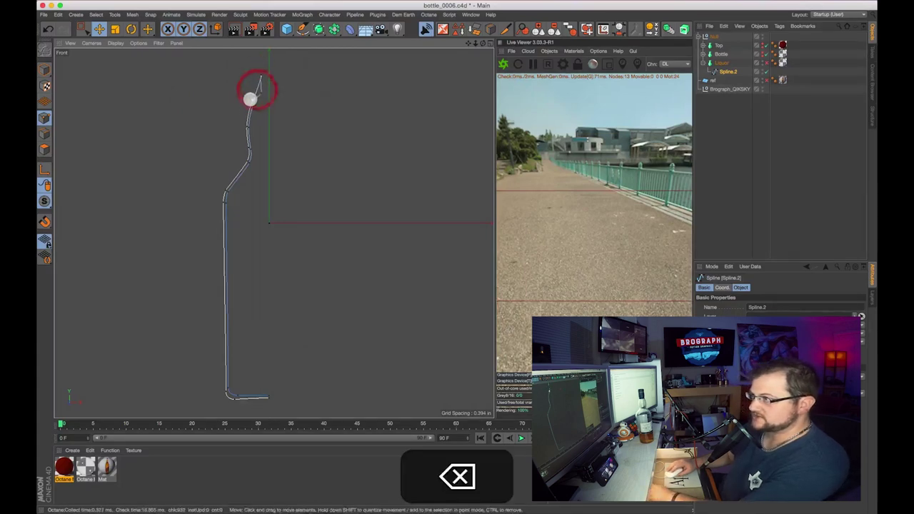
key("BackSpace")
left_click(245, 127)
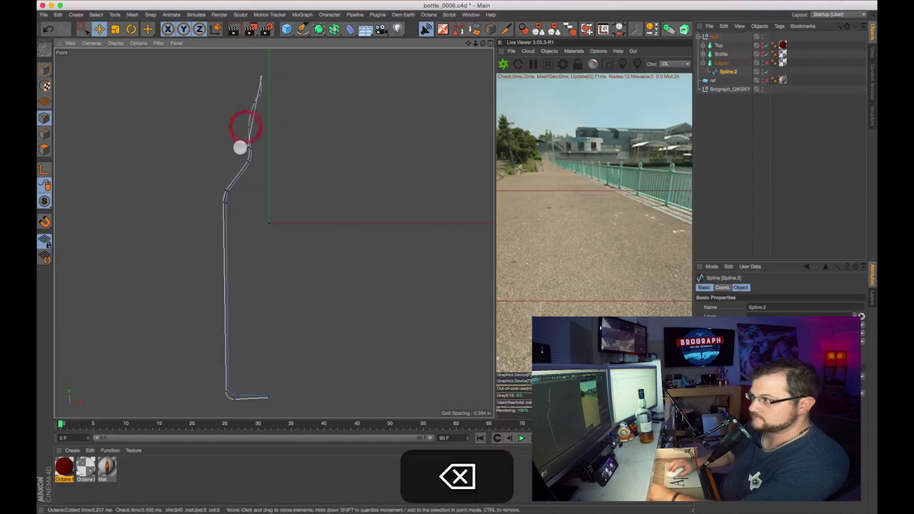
left_click(246, 147)
key("BackSpace")
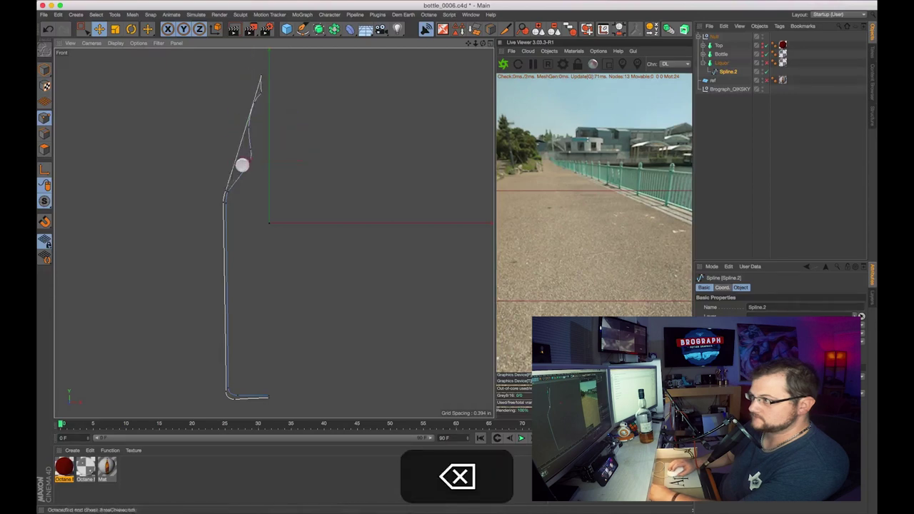
left_click(224, 191)
key("BackSpace")
left_click(222, 205)
key("BackSpace")
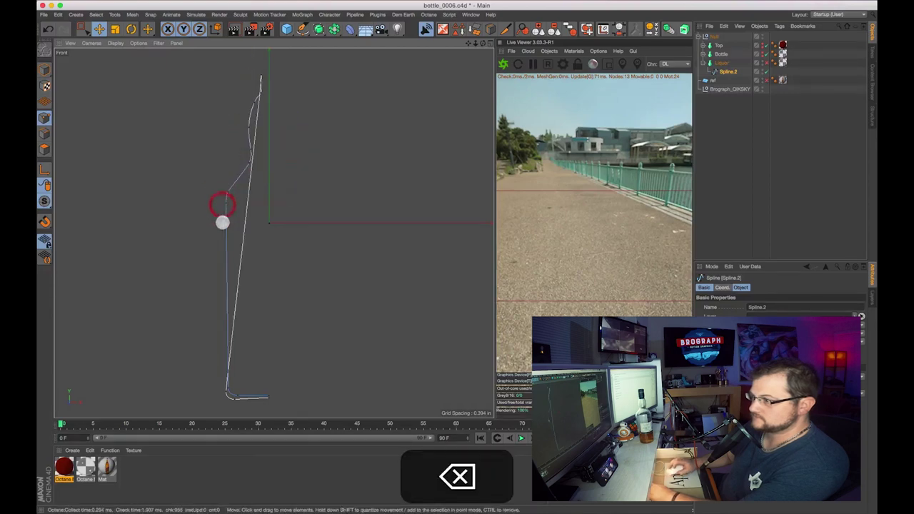
left_click(224, 392)
key("BackSpace")
left_click_drag(233, 398, 269, 400)
key("BackSpace")
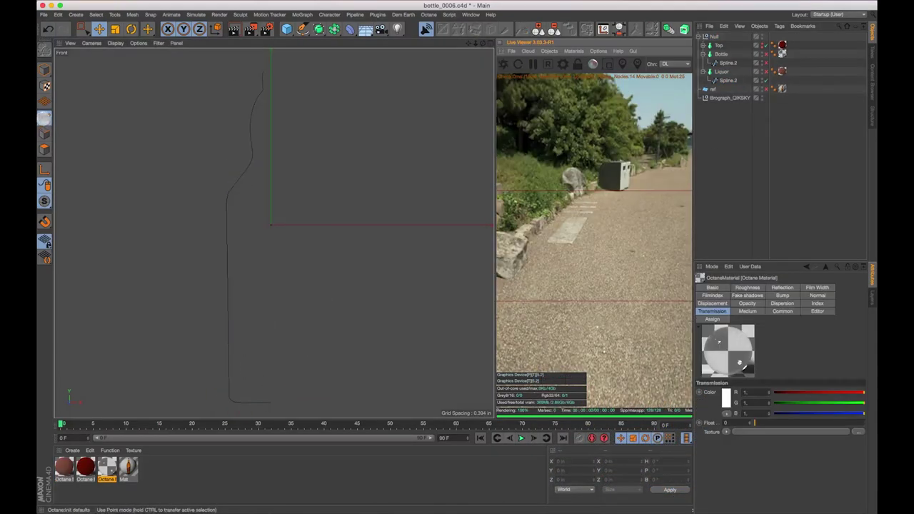
Delete the uppermost points of the Liquor spline so the profile ends partway up the neck, and select its new end point.
left_click(749, 107)
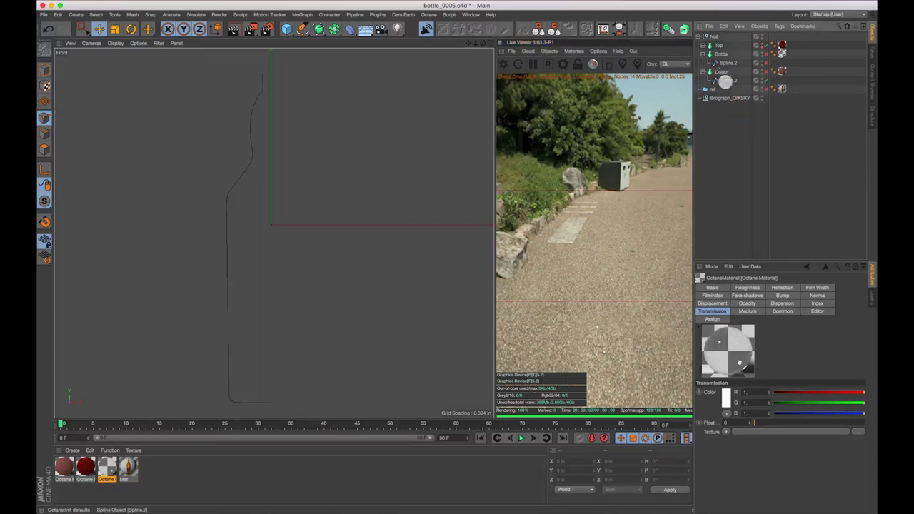
left_click(725, 81)
left_click(313, 347)
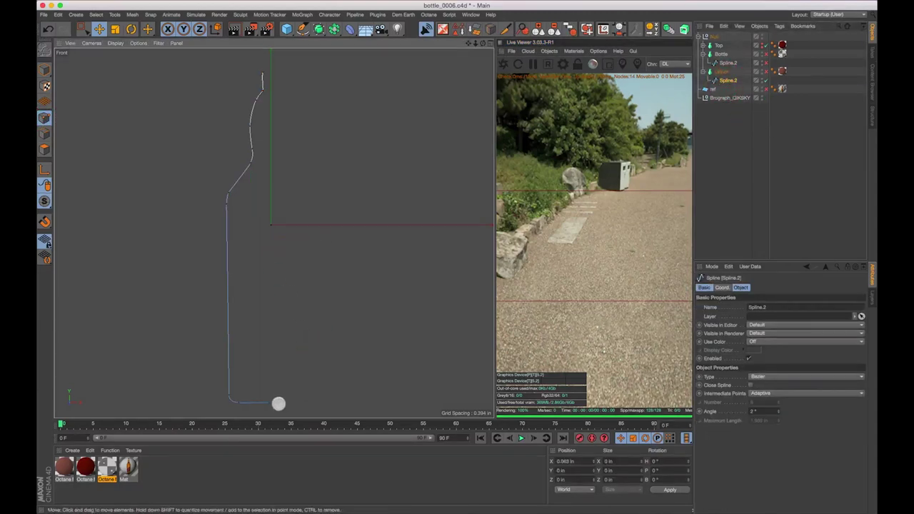
left_click(262, 72)
key("BackSpace")
left_click(258, 99)
key("BackSpace")
left_click(250, 127)
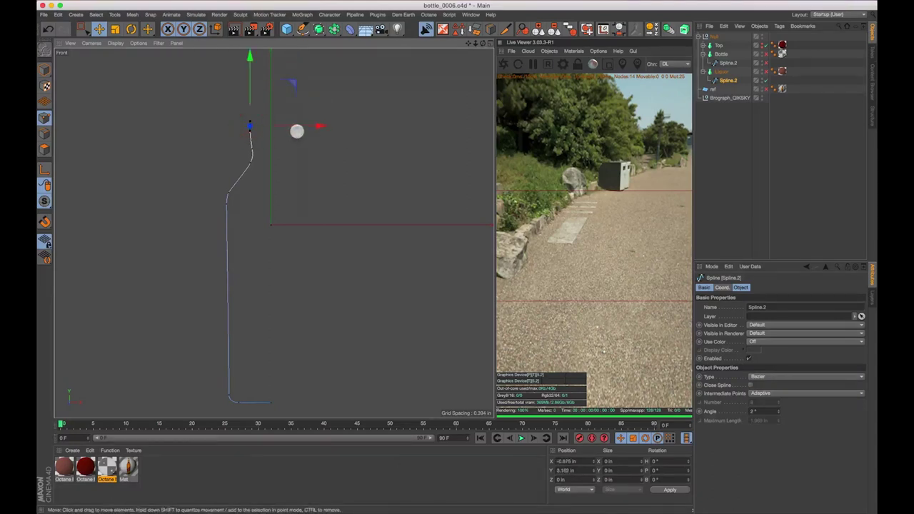
Extend the Liquor spline from its top end point with a new point close to the central axis.
key("s")
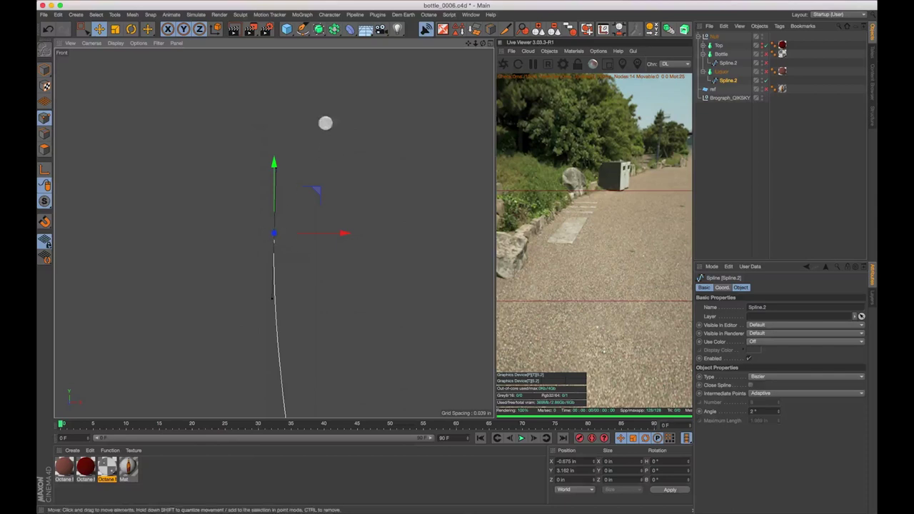
scroll(350, 100, "down", 5)
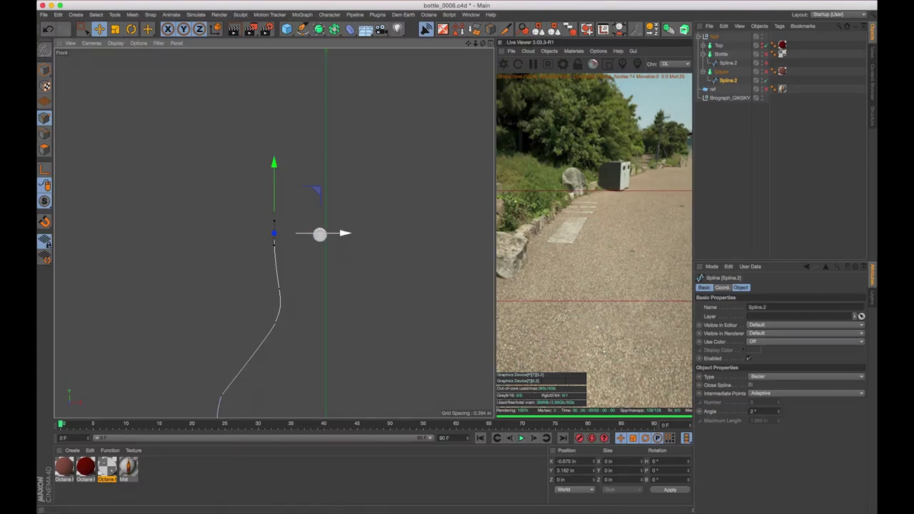
left_click_drag(314, 233, 374, 232, "super")
Copy the X position of the spline's bottom centre point, -0.008 in, to the new top centre point.
scroll(353, 255, "down", 6)
key("1")
left_click_drag(350, 328, 357, 238)
scroll(357, 238, "up", 1)
scroll(357, 238, "up", 6)
left_click_drag(362, 135, 276, 291)
left_click(277, 292)
key("super+c")
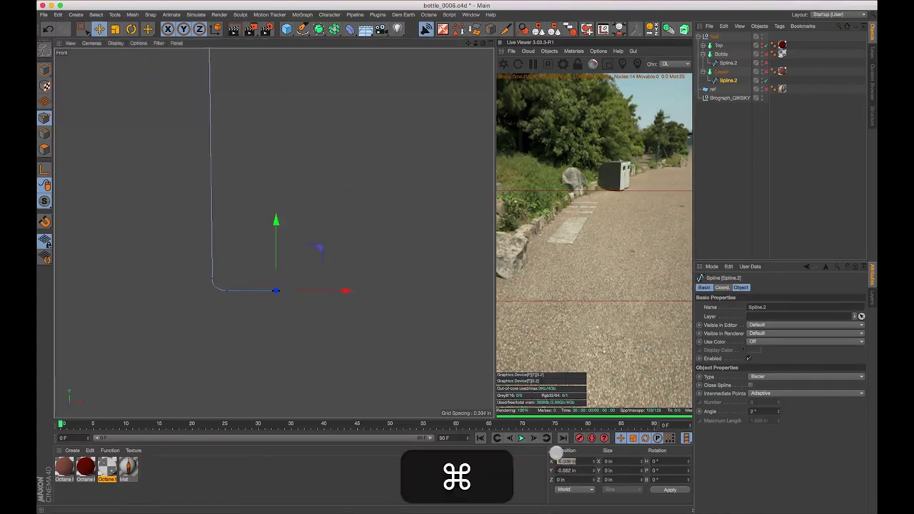
key("super+i")
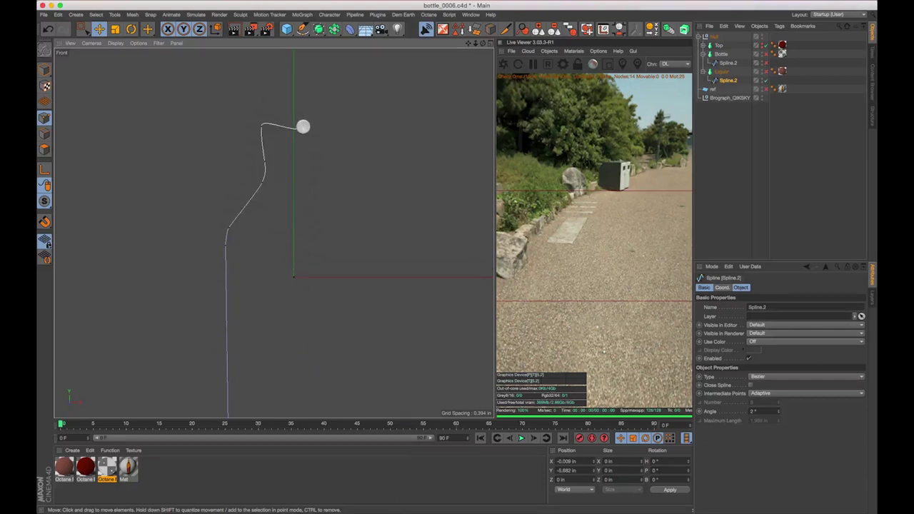
key("super+v")
left_click(672, 490)
Make the tangents of the top centre point and the neck corner point horizontal, giving the liquor a flat surface.
key("s")
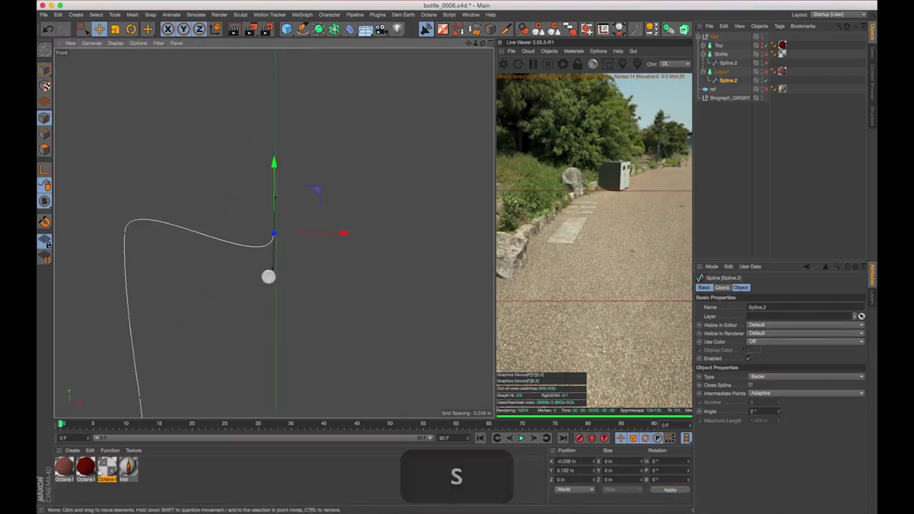
left_click_drag(273, 269, 224, 234)
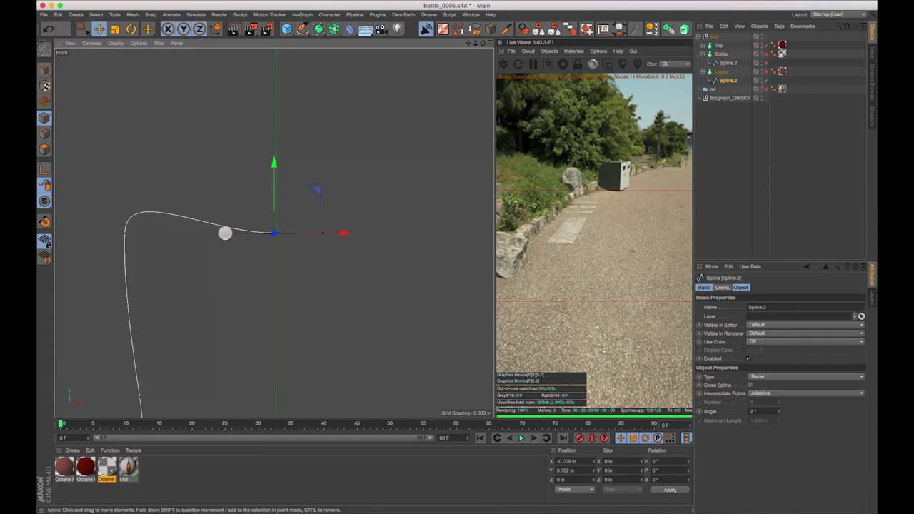
left_click(125, 232)
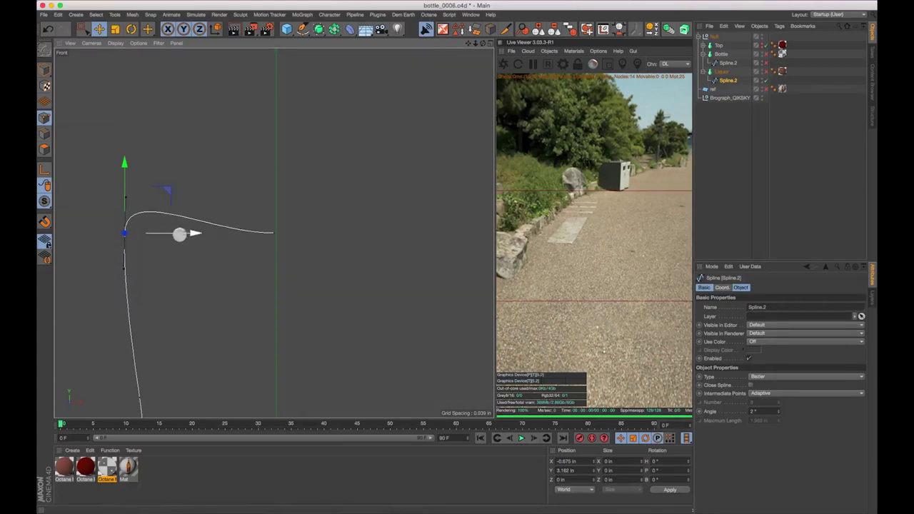
key("shift")
left_click_drag(126, 198, 215, 232, "shift")
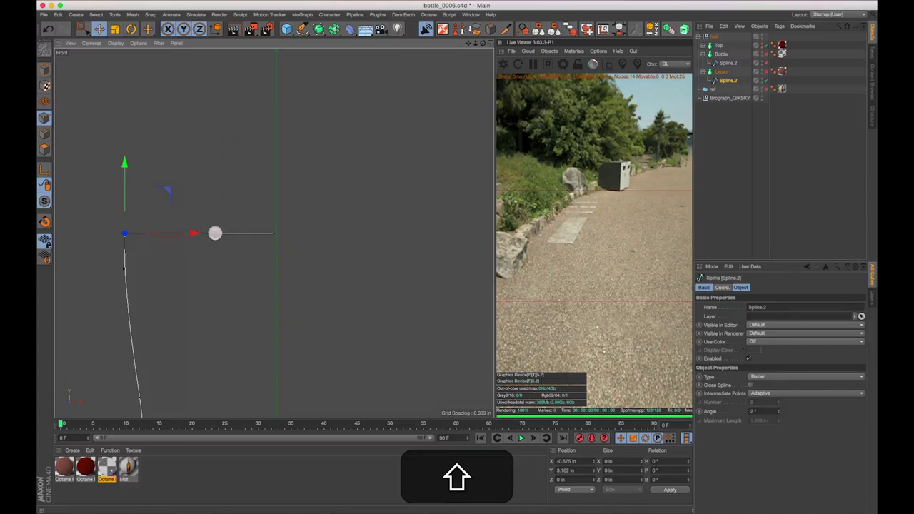
Deselect the spline and enable the Liquor Lathe to generate the liquid body.
left_click_drag(275, 234, 328, 179)
key("1")
scroll(339, 188, "down", 3)
key("1")
left_click_drag(341, 276, 340, 259)
left_click(824, 195)
left_click(766, 71)
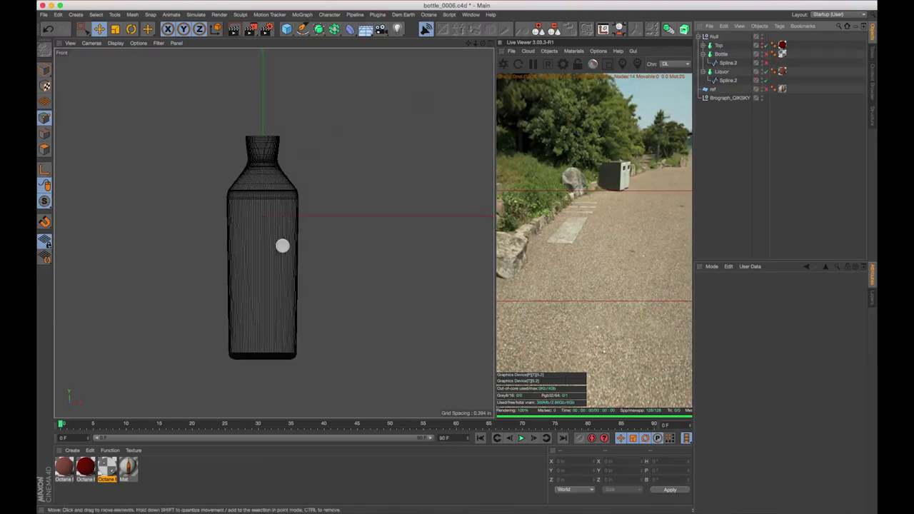
Start the Octane live render and examine the liquor body from above in the perspective view.
left_click(504, 64)
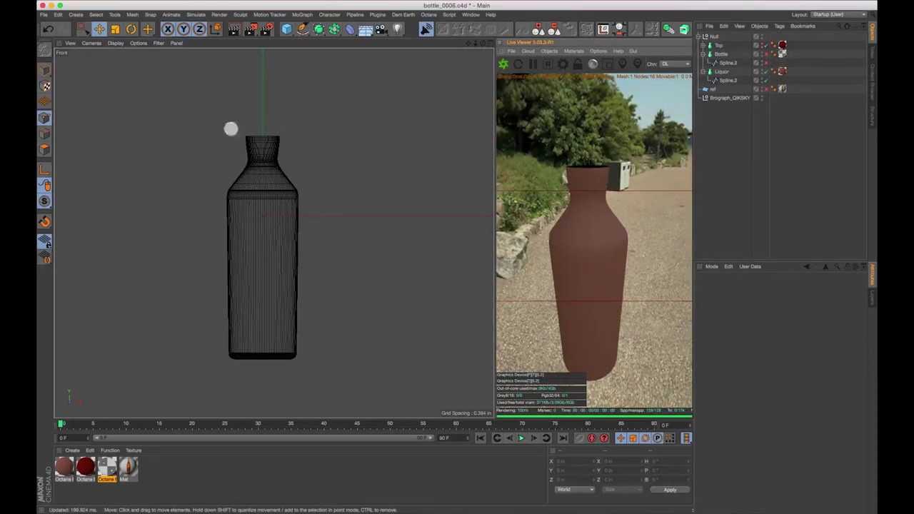
left_click(489, 43)
left_click_drag(206, 145, 202, 110, "alt")
right_click_drag(216, 152, 212, 145, "alt")
key("1")
left_click_drag(211, 168, 210, 159)
Change the liquor's Octane material type to Specular.
left_click(65, 468)
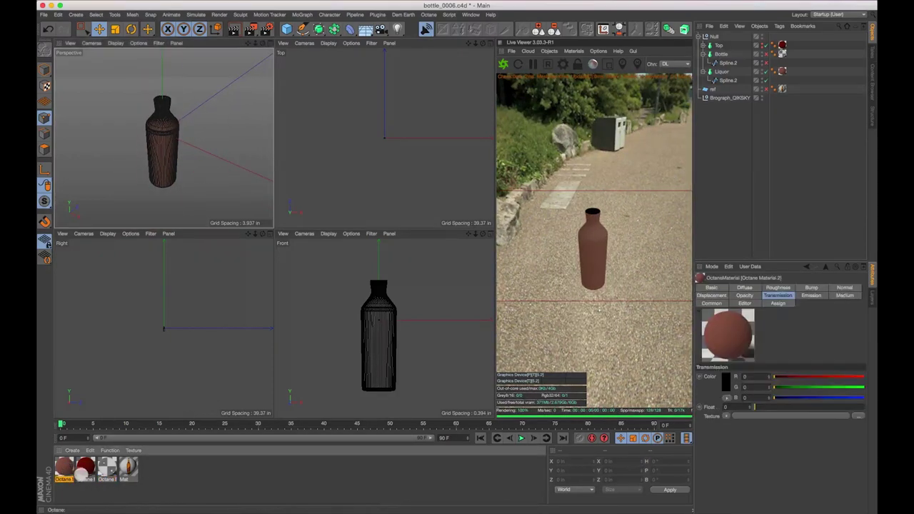
left_click(716, 287)
left_click(754, 394)
left_click(753, 421)
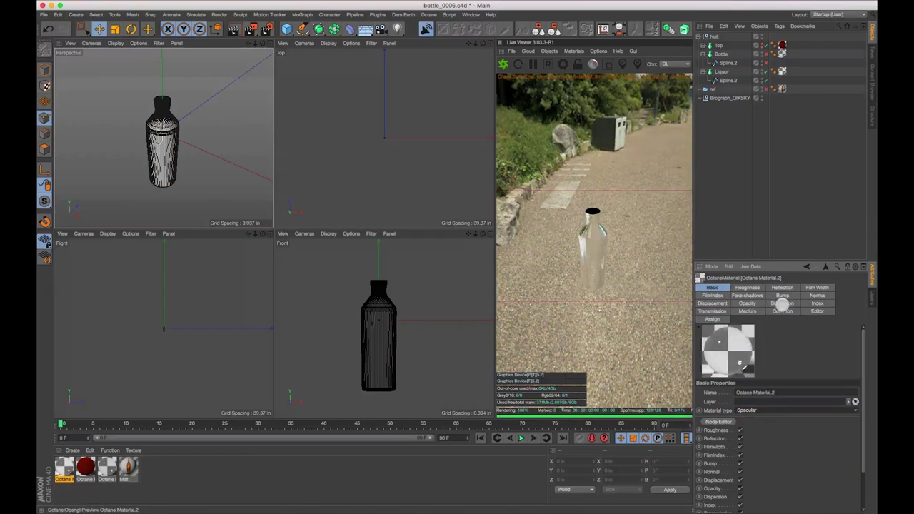
Set the liquor material's transmission color to a dark yellow with R 0.414834, G 0.419512 and B 0.
left_click(712, 312)
left_click(775, 414)
left_click(789, 403)
left_click(792, 392)
left_click_drag(816, 375, 813, 403)
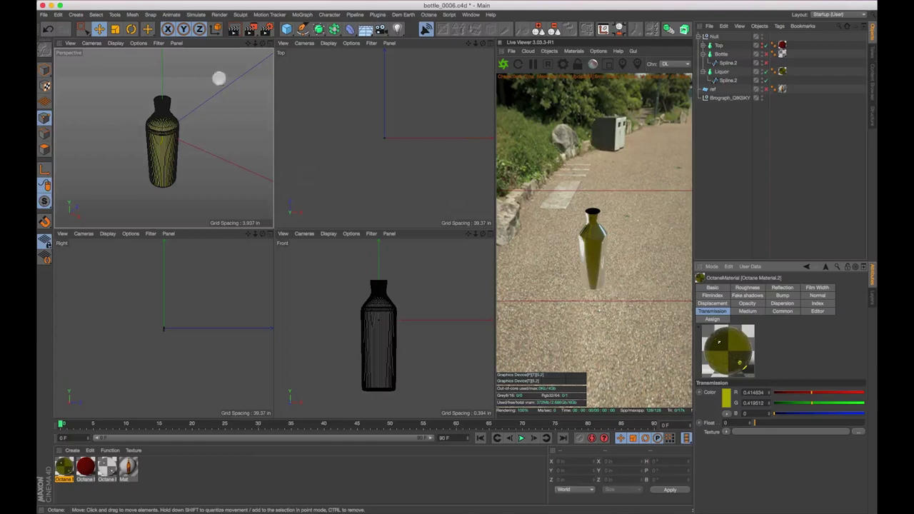
Maximize the perspective view and set the liquor material's index of refraction to 1.01.
left_click(268, 42)
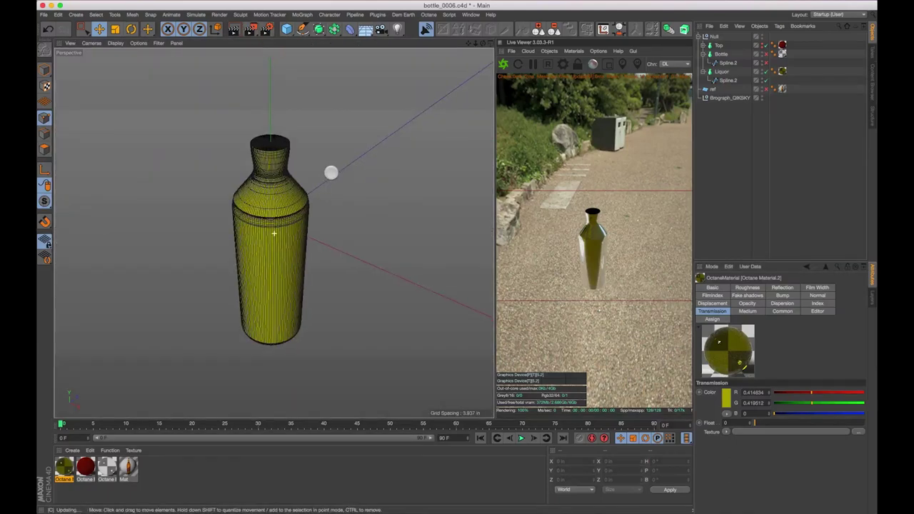
left_click_drag(373, 216, 369, 325, "alt")
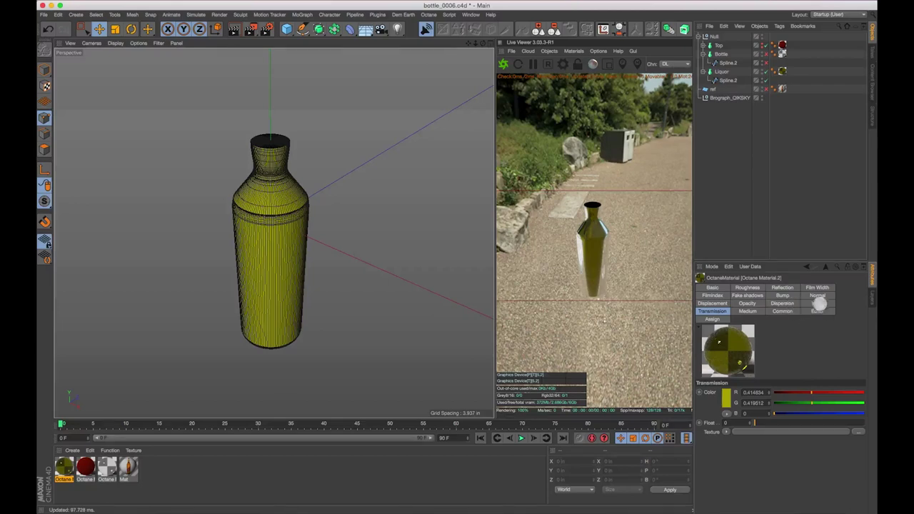
left_click(819, 304)
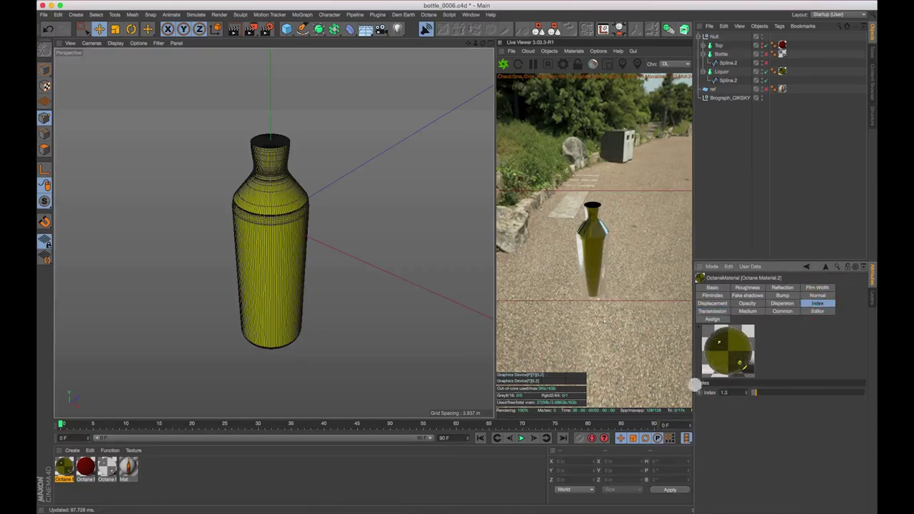
left_click_drag(757, 394, 727, 393)
key("Tab")
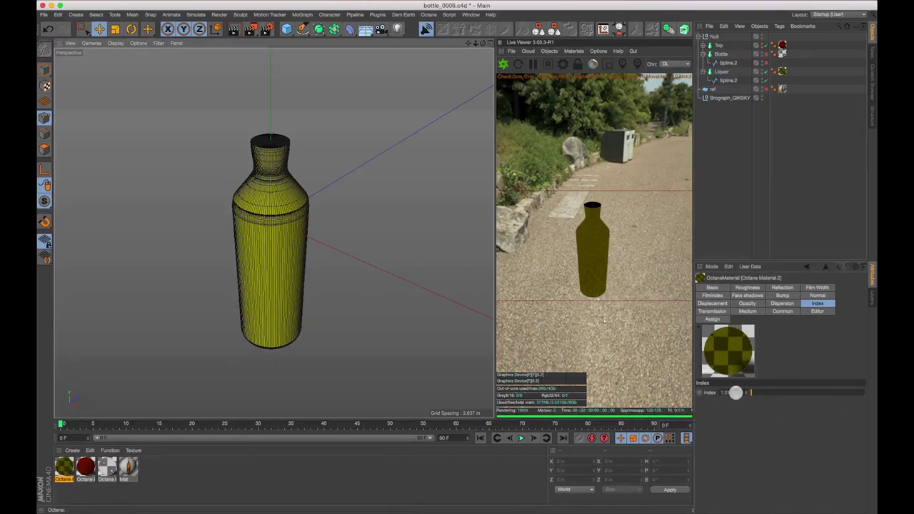
left_click_drag(736, 393, 670, 392)
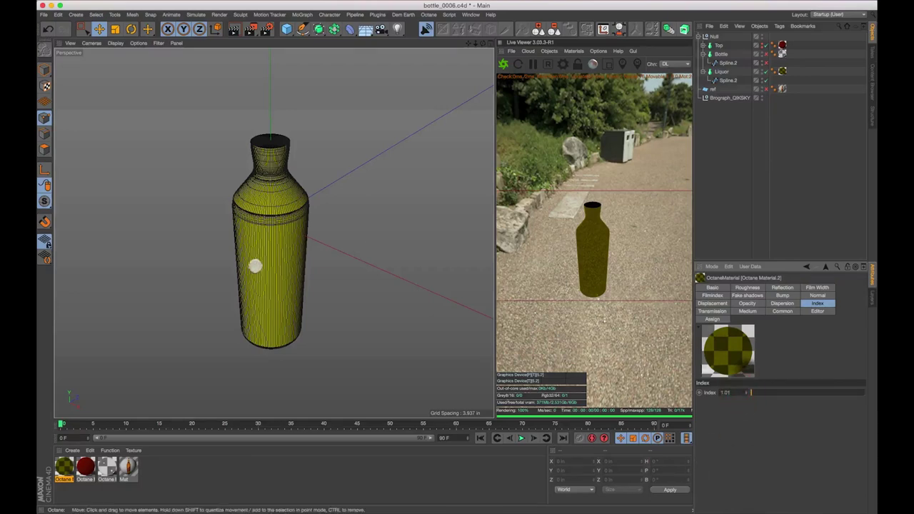
Inspect the tinted liquor body in perspective and enable the Bottle Lathe around it.
scroll(279, 220, "up", 7)
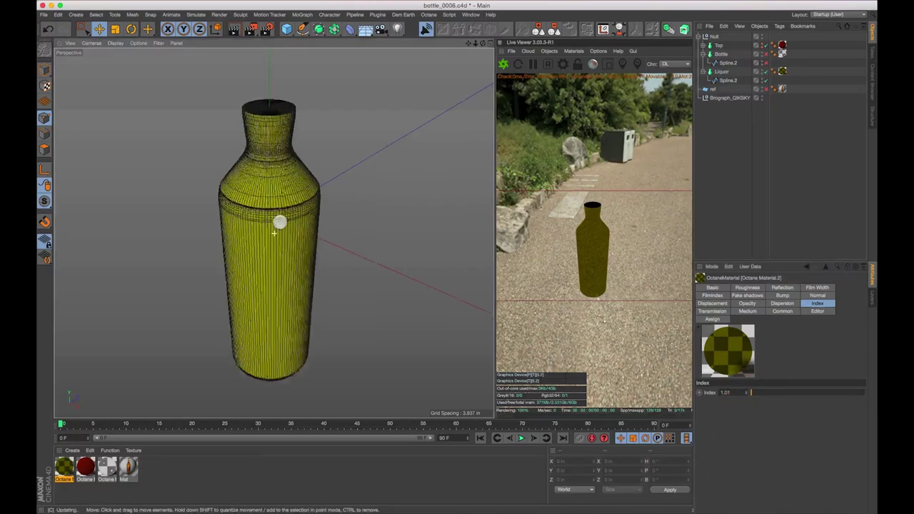
left_click_drag(341, 214, 343, 187, "alt")
right_click_drag(342, 187, 303, 194, "alt")
left_click_drag(292, 222, 307, 229, "alt")
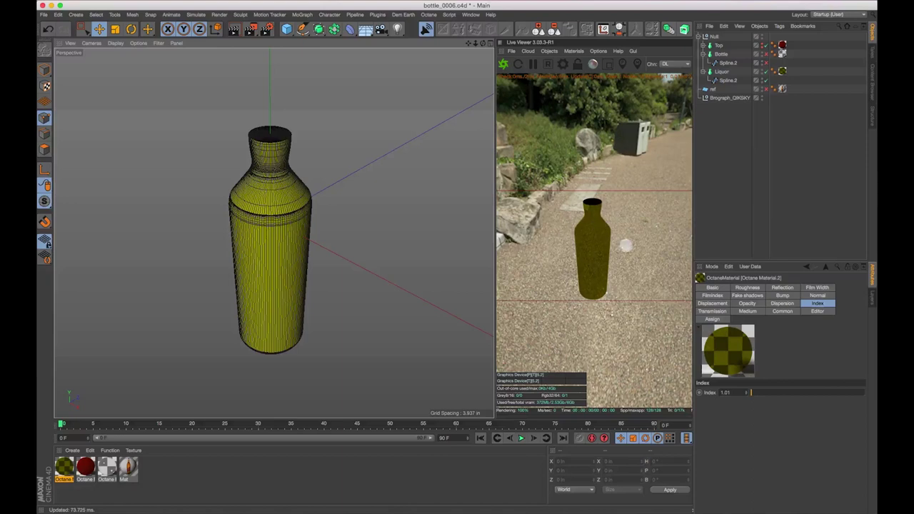
left_click(790, 177)
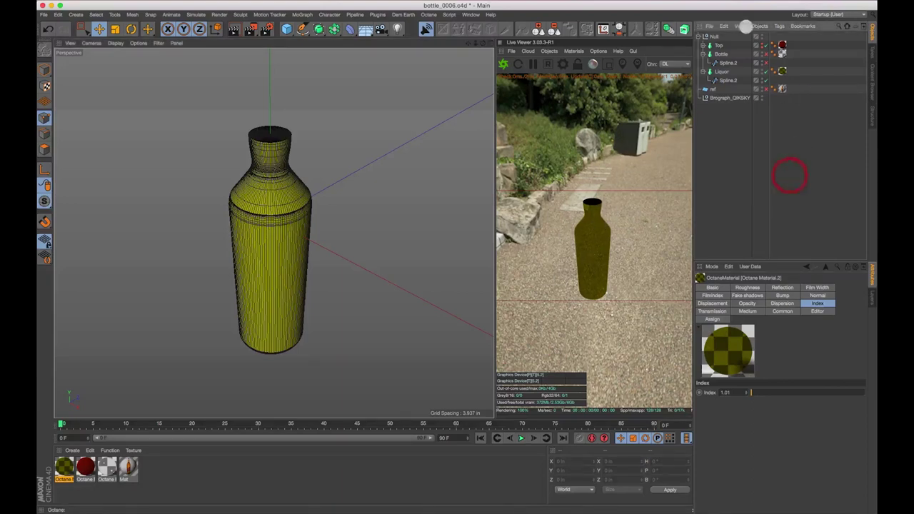
left_click(767, 54)
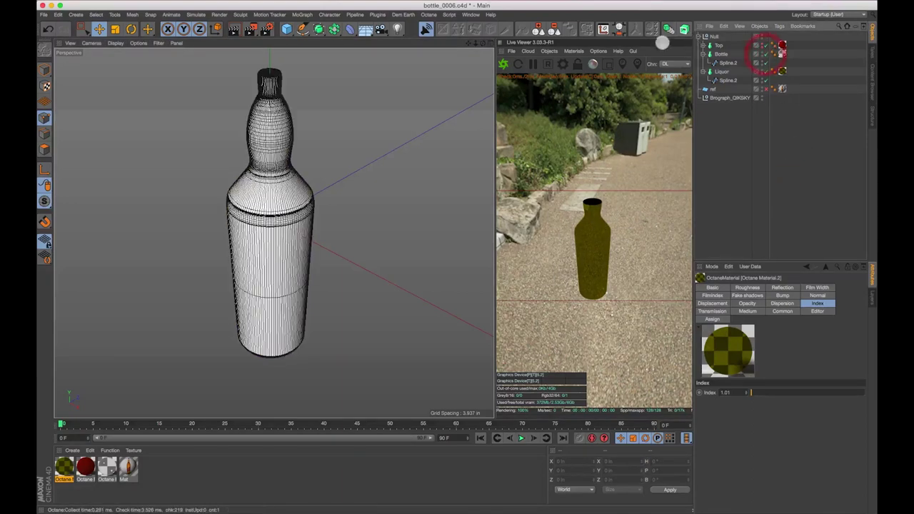
Examine the liquor inside the glass around the neck and shoulder from a low angle in the live render.
left_click_drag(350, 159, 372, 181, "alt")
key("1")
right_click_drag(372, 181, 361, 168)
left_click_drag(362, 168, 419, 271, "alt")
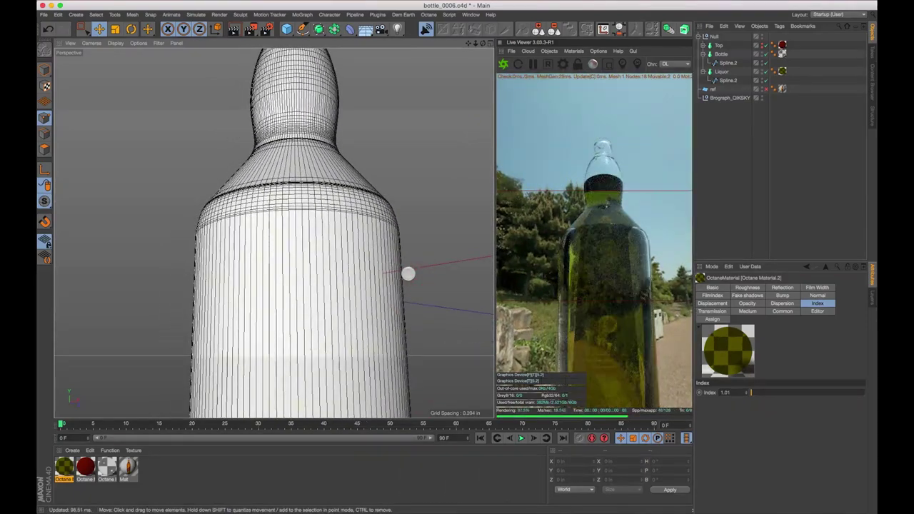
left_click_drag(340, 260, 369, 251, "alt")
key("1")
left_click_drag(365, 177, 373, 205)
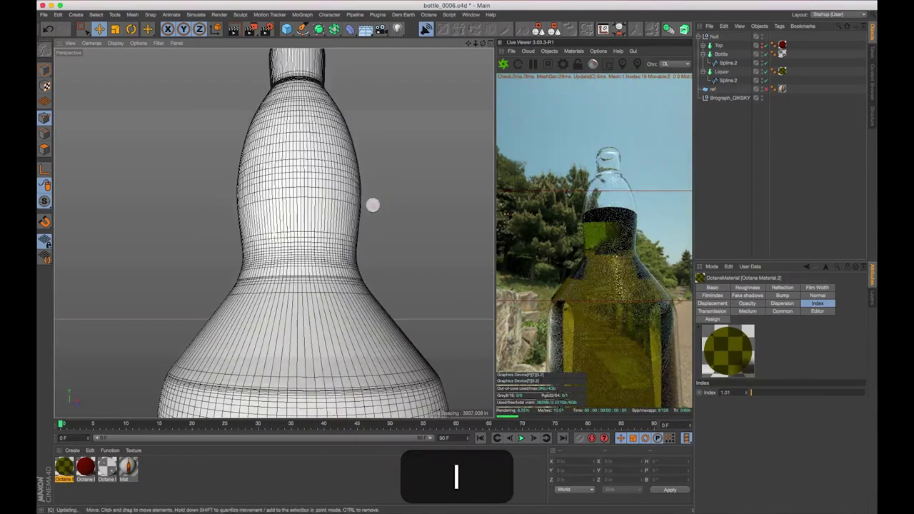
left_click(373, 205)
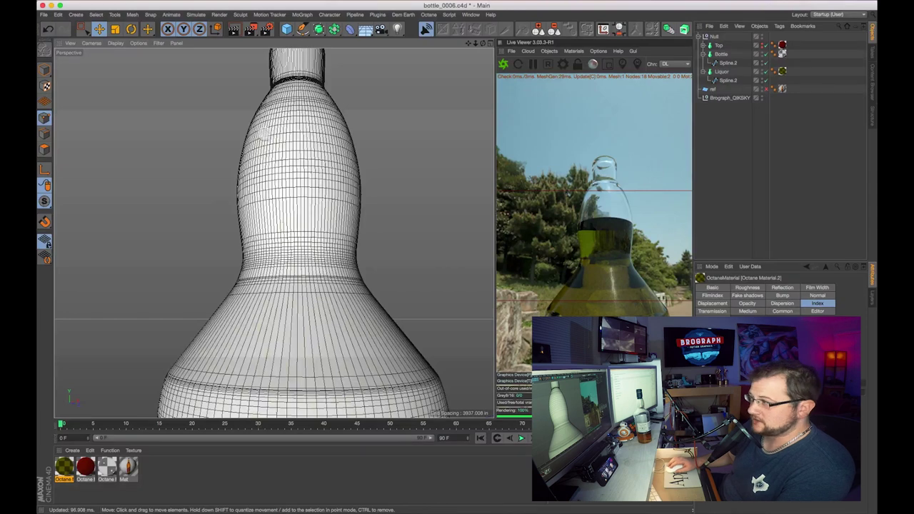
Maximize the front view, disable the Bottle and Liquor Lathes, and stop and reset the Octane live render.
left_click(776, 137)
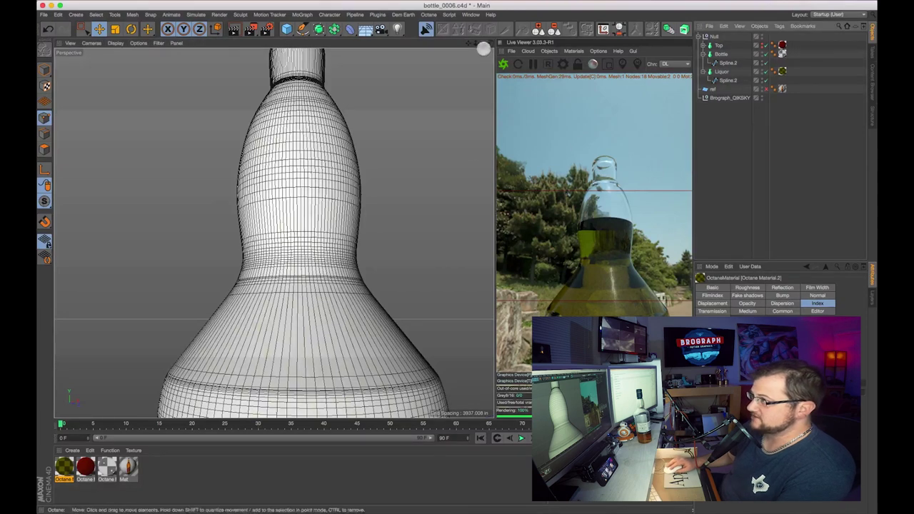
middle_click(451, 140)
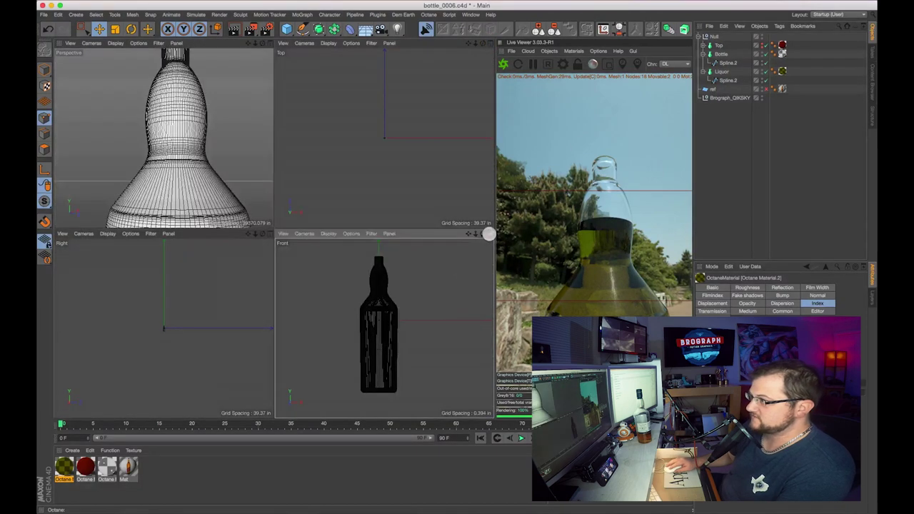
middle_click(485, 238)
left_click(767, 57)
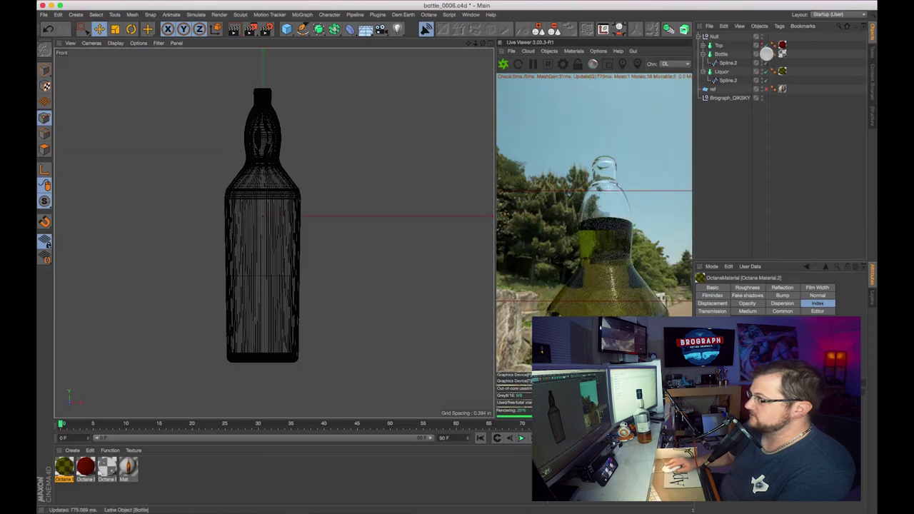
left_click(768, 74)
left_click(548, 64)
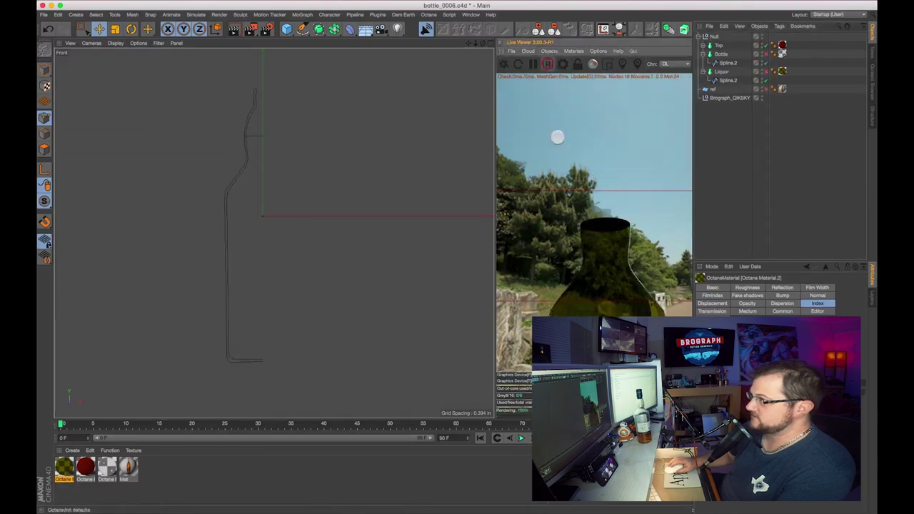
Select the Bottle and Liquor splines together and examine how closely their profiles meet along the base, wall and neck.
scroll(263, 290, "up", 4)
key("1")
left_click_drag(262, 335, 272, 250)
left_click(734, 80)
left_click(729, 64, "super")
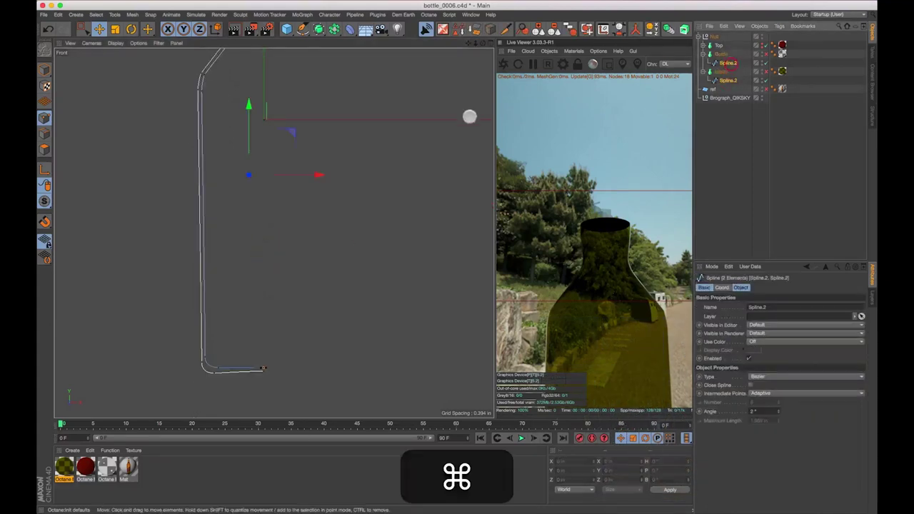
key("super+a")
left_click(250, 325)
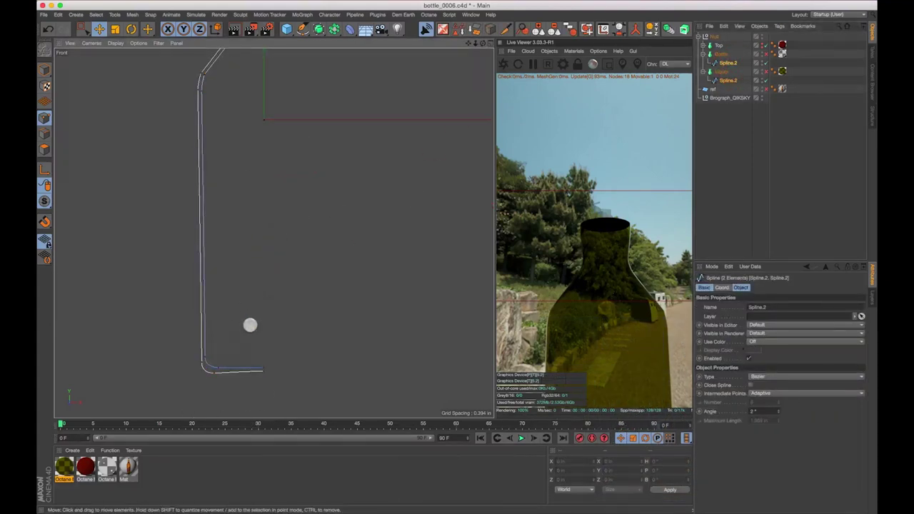
key("1")
left_click_drag(181, 373, 275, 226)
scroll(230, 332, "up", 4)
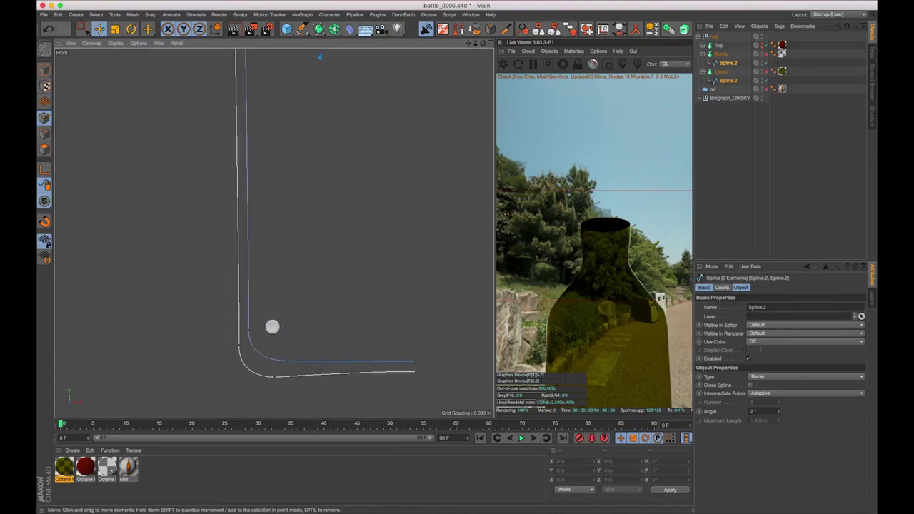
scroll(306, 302, "down", 4)
key("1")
left_click_drag(334, 179, 305, 338)
scroll(310, 333, "down", 1)
left_click_drag(355, 214, 345, 207)
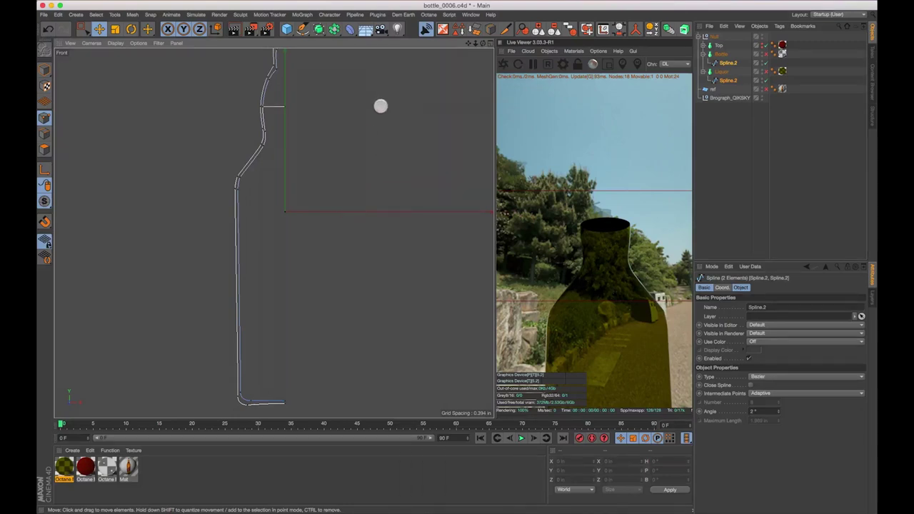
left_click(792, 179)
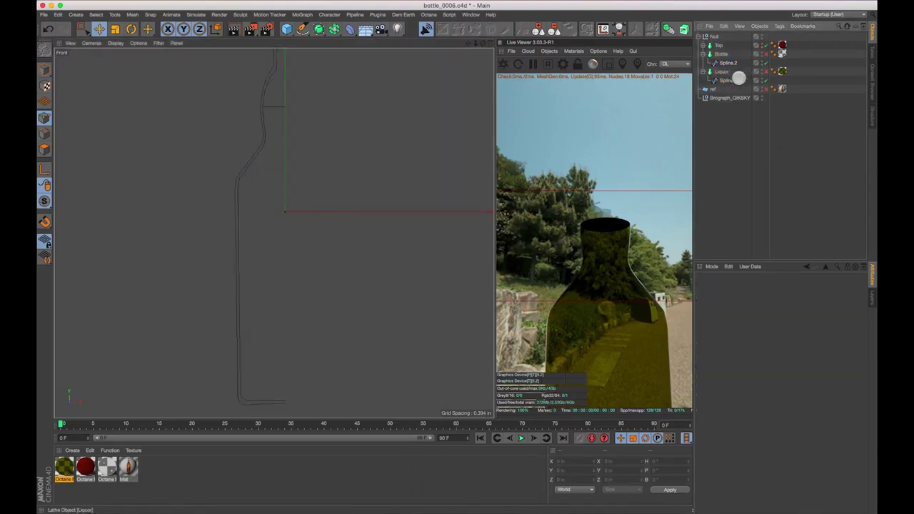
Move the liquor spline's outer wall points slightly inward to X -1 in, separating them from the inner glass.
left_click(728, 81)
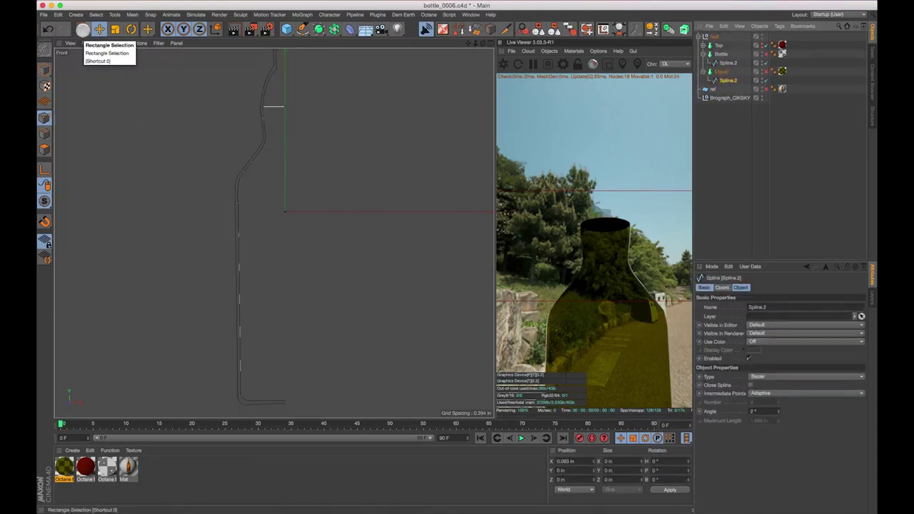
left_click(82, 30)
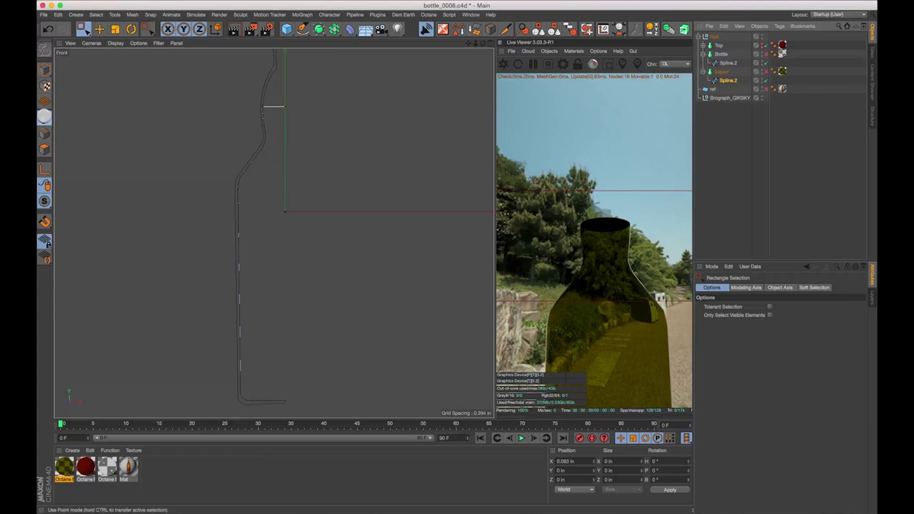
left_click(45, 116)
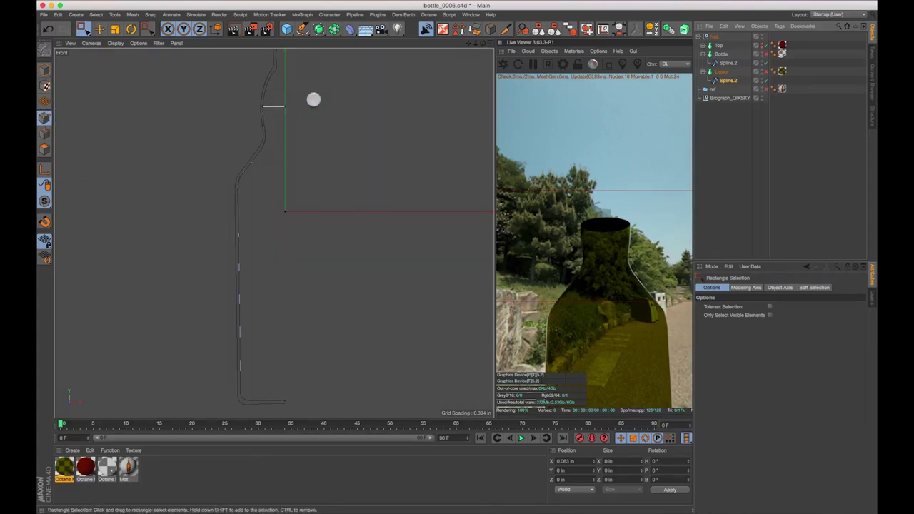
left_click_drag(280, 91, 315, 415)
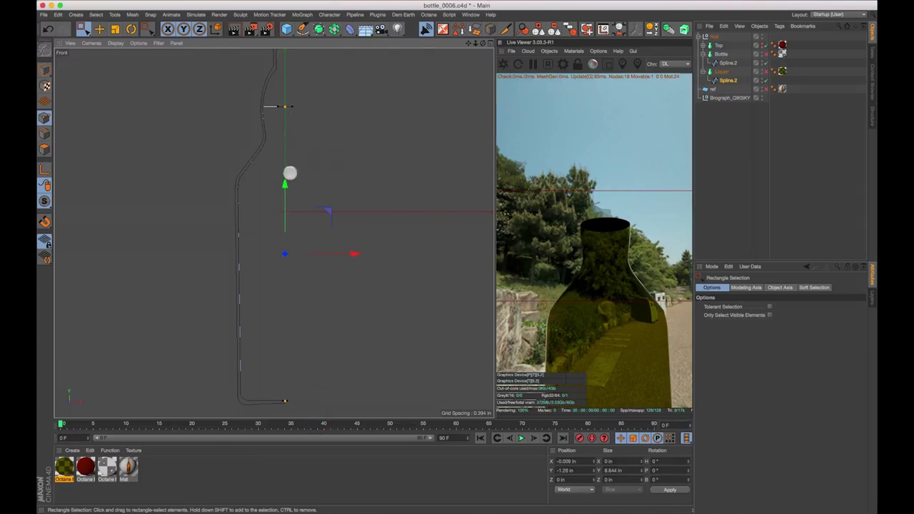
left_click_drag(218, 414, 275, 84)
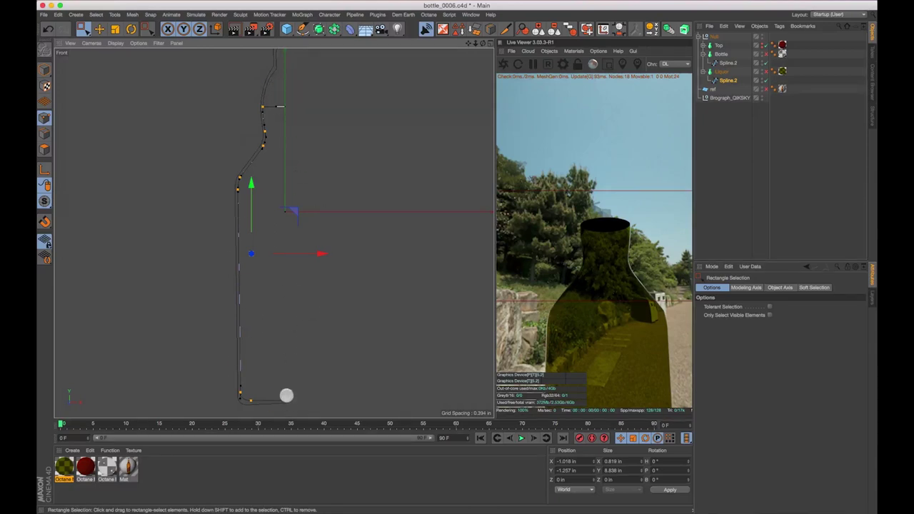
scroll(274, 246, "up", 4)
left_click_drag(254, 276, 255, 277)
scroll(308, 194, "down", 3)
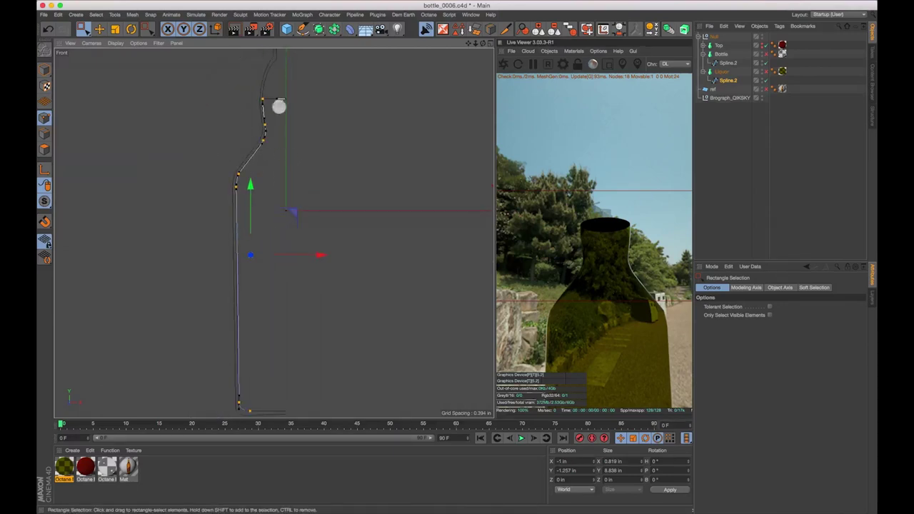
scroll(274, 233, "up", 5)
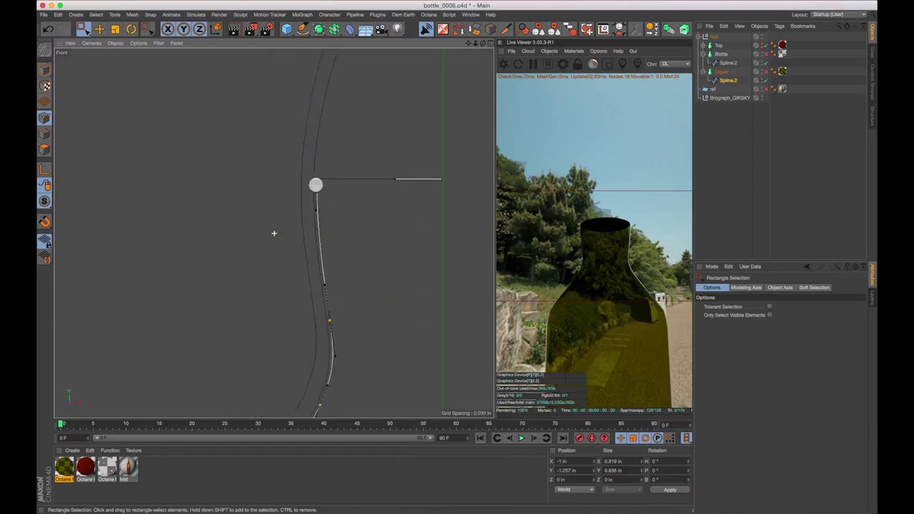
scroll(274, 233, "up", 6)
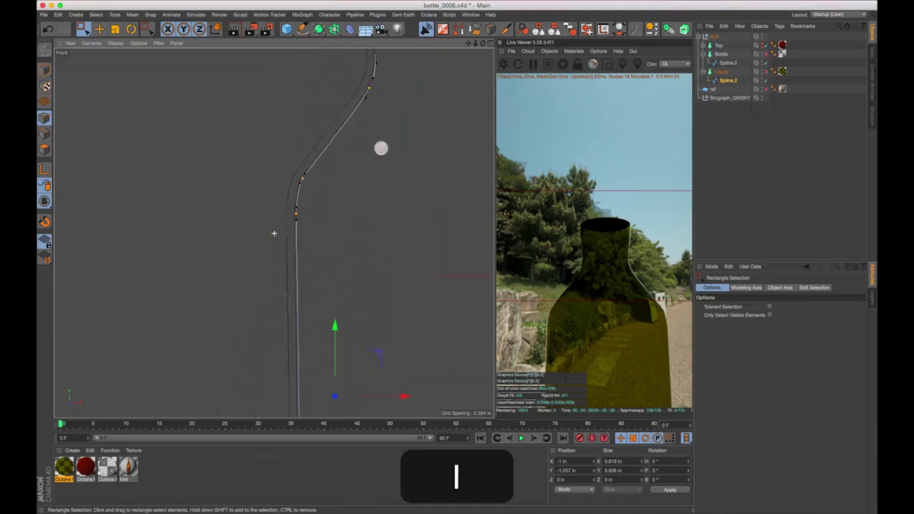
scroll(273, 233, "up", 5)
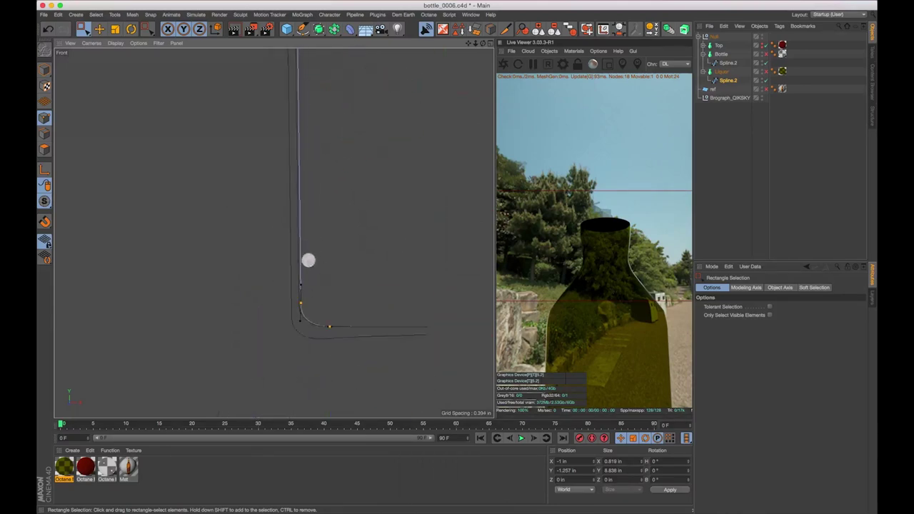
Raise the two points along the liquor spline's base slightly to Y -5.673 in, away from the glass floor.
scroll(307, 186, "up", 1)
key("1")
left_click_drag(419, 143, 319, 171)
left_click_drag(265, 275, 316, 225)
scroll(274, 233, "down", 3)
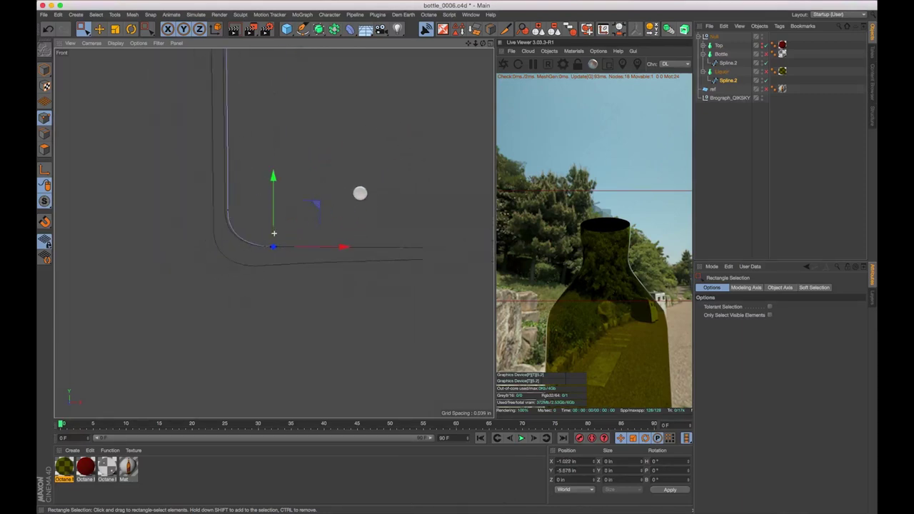
left_click_drag(362, 243, 240, 266)
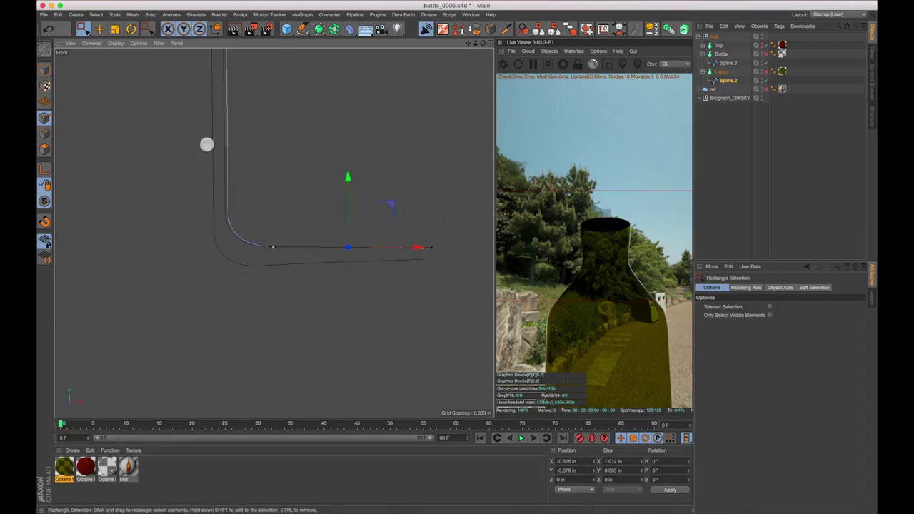
key("1")
left_click_drag(321, 148, 292, 164)
right_click_drag(294, 162, 388, 243)
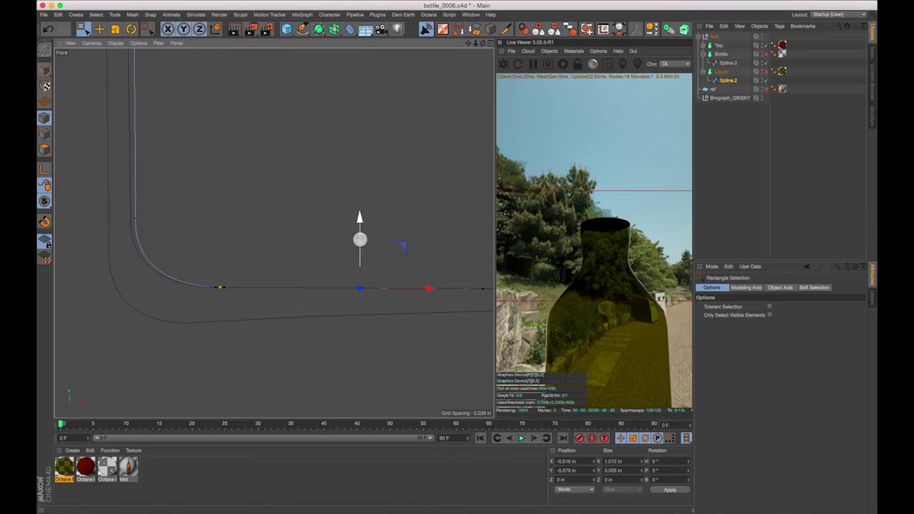
left_click_drag(361, 238, 360, 238)
scroll(179, 170, "down", 10)
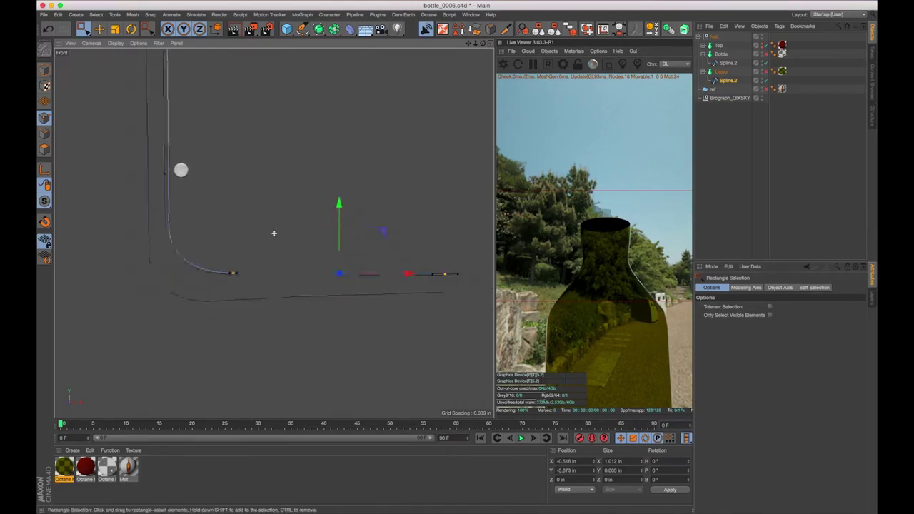
Re-enable the Liquor and Bottle Lathes and collapse both of their hierarchies.
key("1")
left_click_drag(372, 106, 318, 330)
right_click_drag(319, 330, 310, 239)
key("1")
left_click_drag(361, 211, 357, 208)
left_click(768, 95)
left_click(767, 71)
left_click(766, 53)
key("1")
left_click_drag(365, 119, 383, 132)
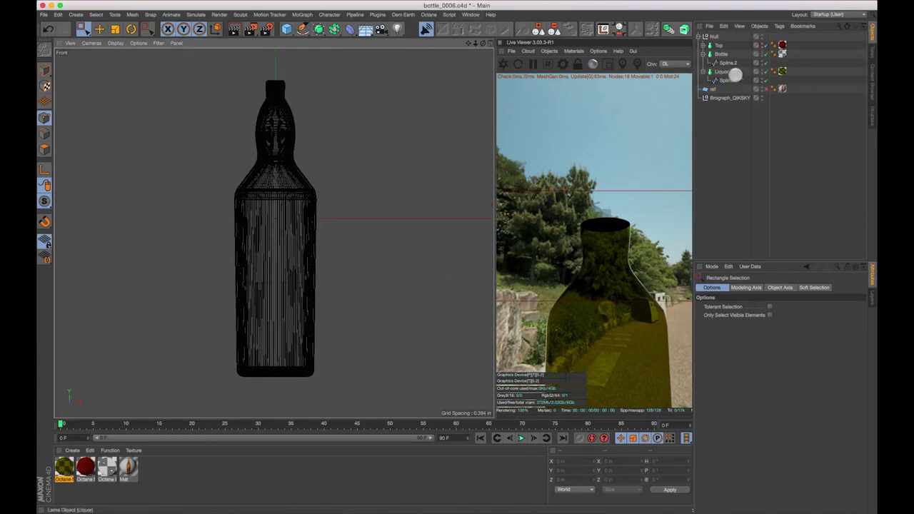
left_click(720, 54)
left_click(705, 53)
left_click(704, 62)
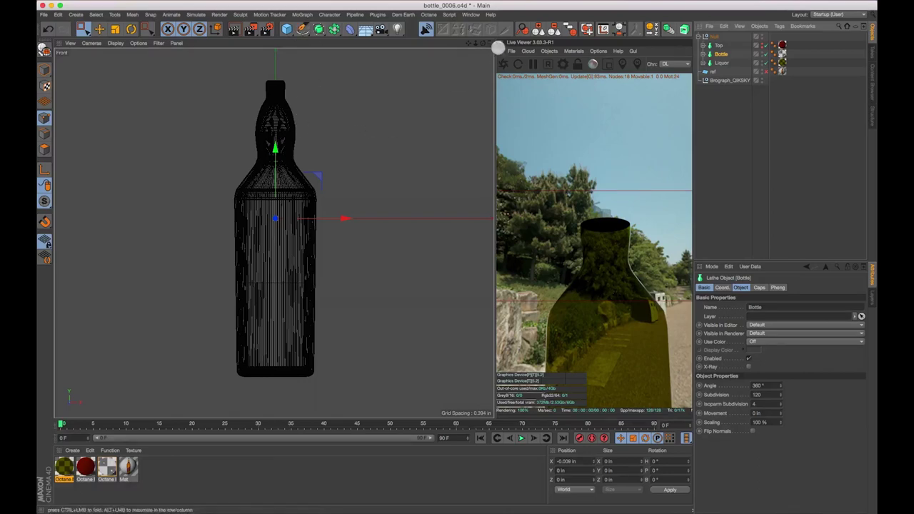
Return to the perspective view, bring the bottle into frame and restart the Octane live render.
middle_click(443, 159)
left_click(268, 43)
scroll(213, 121, "down", 6)
left_click_drag(326, 260, 487, 148, "alt")
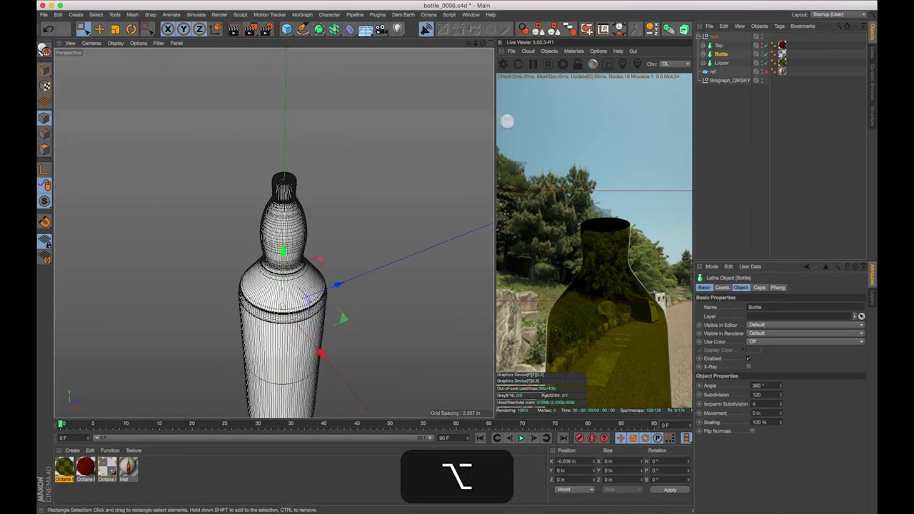
left_click(504, 63)
Examine the rendered glass and liquor up close around the shoulder and neck, from above and from a low angle.
left_click_drag(308, 359, 298, 173, "alt")
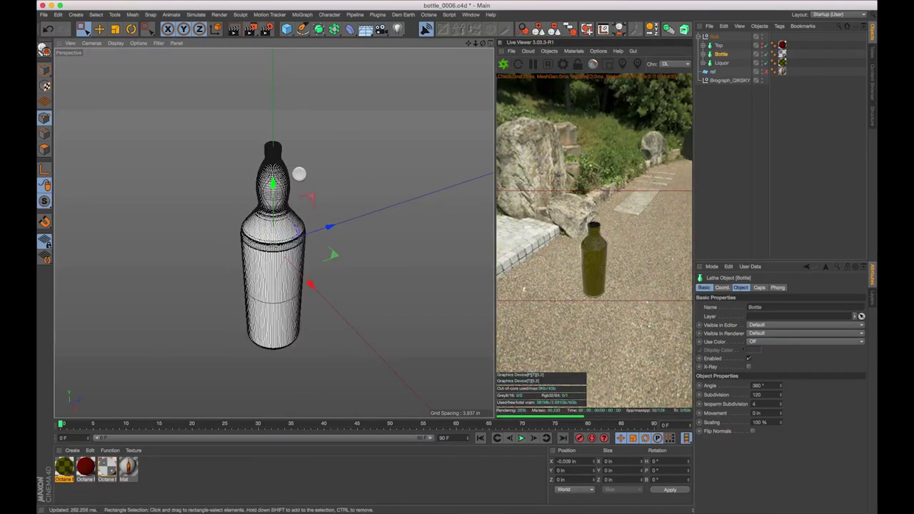
scroll(297, 173, "up", 5)
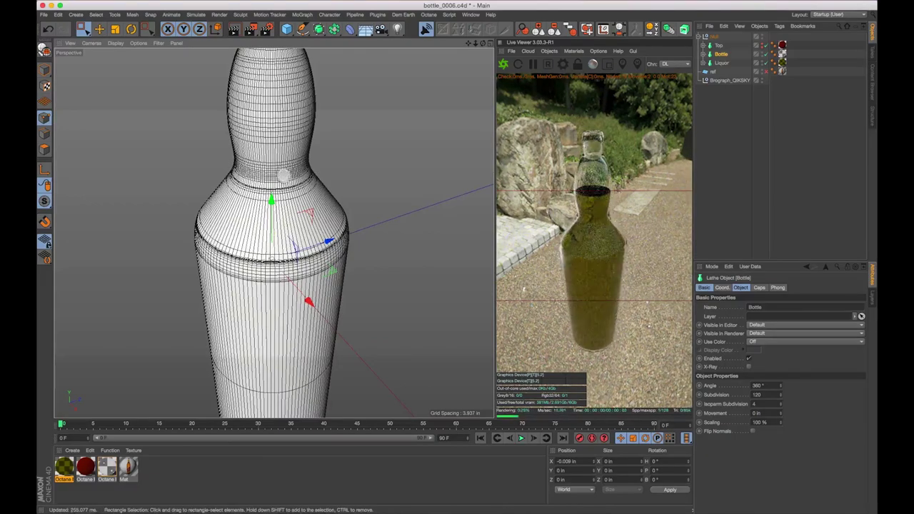
scroll(215, 186, "up", 5)
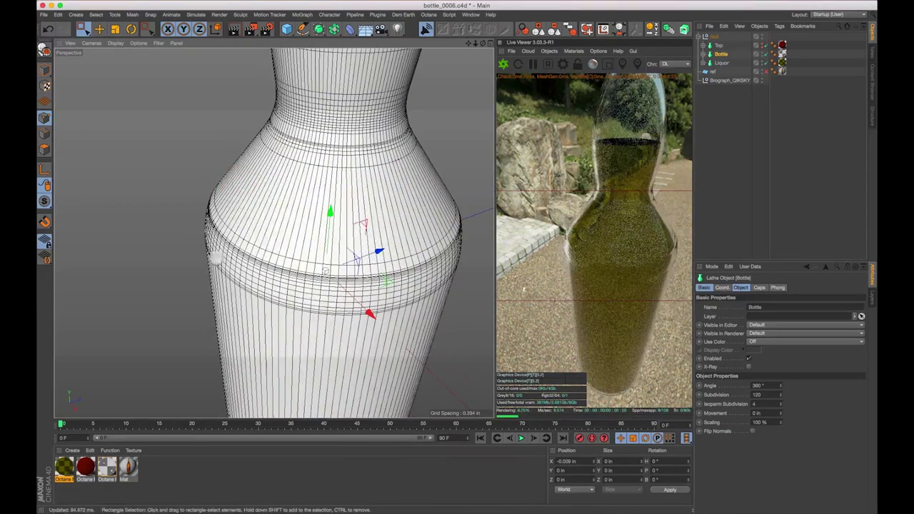
left_click_drag(398, 199, 390, 268, "alt")
scroll(386, 263, "down", 5)
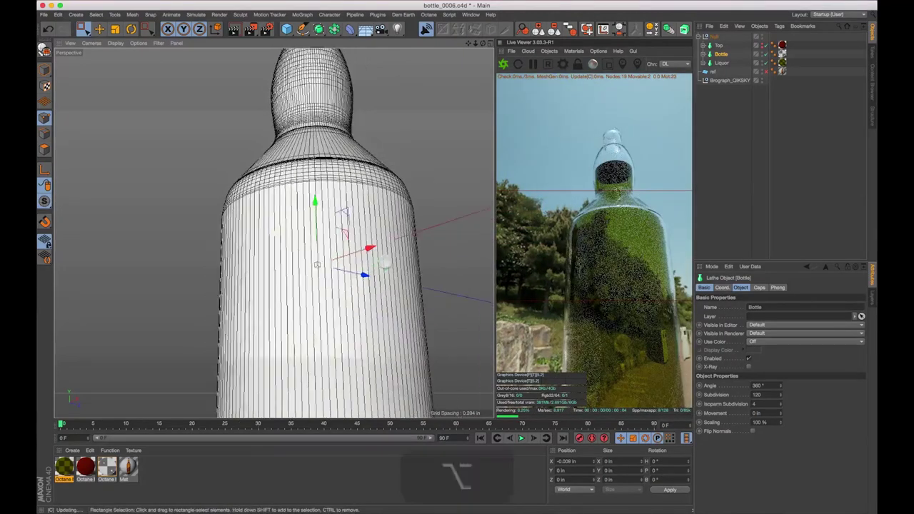
scroll(385, 261, "down", 4)
left_click_drag(385, 261, 381, 271, "alt")
Make the Top object visible again and check the red cap up close in the live render.
left_click(784, 159)
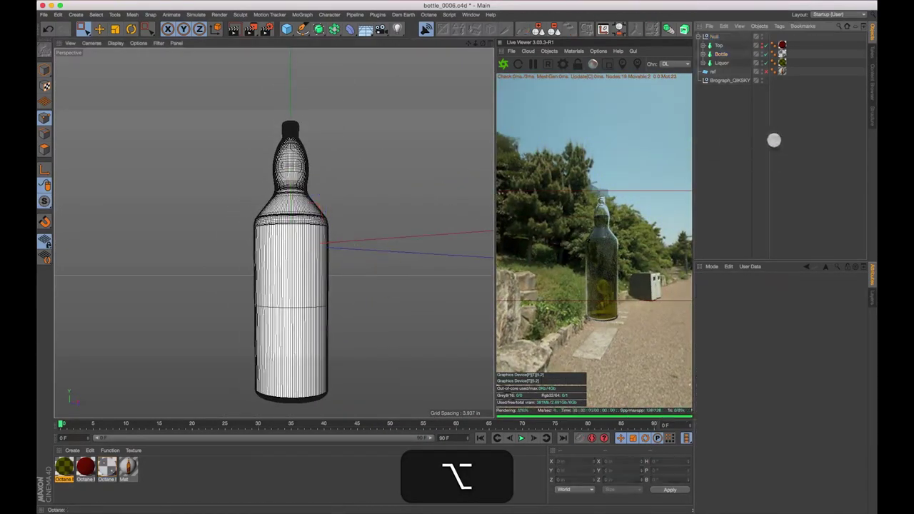
left_click(762, 46, "alt")
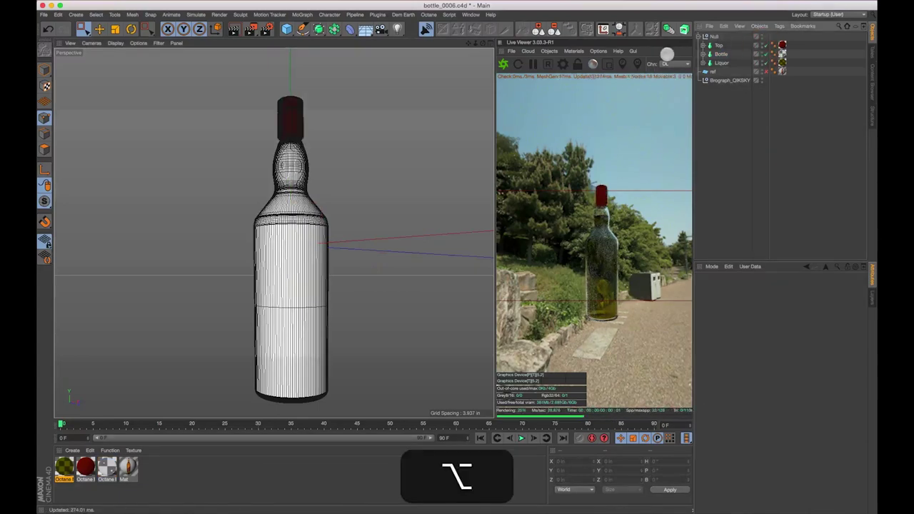
left_click_drag(392, 284, 353, 263, "alt")
scroll(380, 215, "up", 5)
key("1")
scroll(353, 263, "up", 8)
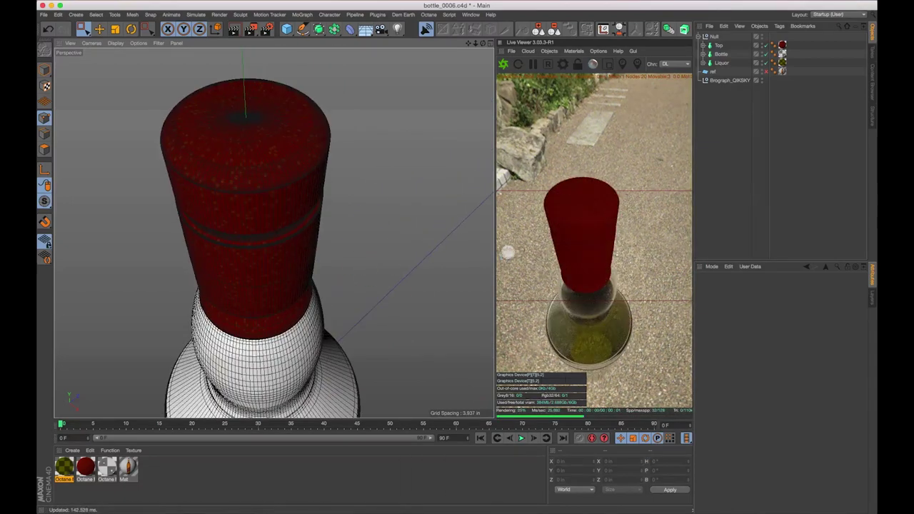
Examine the complete bottle in the live render, including its base from below and the red cap from above.
scroll(290, 264, "down", 5)
left_click_drag(290, 262, 329, 306, "alt")
right_click_drag(320, 291, 317, 277, "alt")
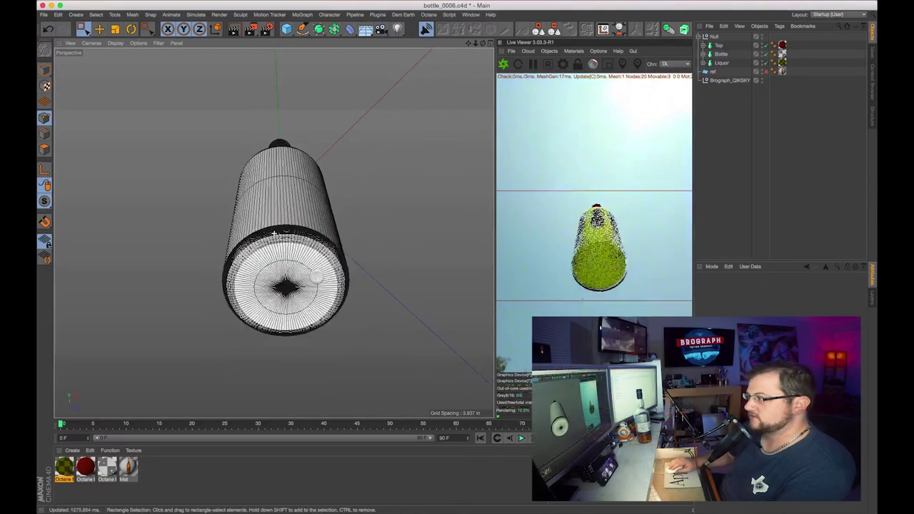
left_click_drag(337, 322, 345, 195, "alt")
middle_click_drag(345, 147, 345, 302, "alt")
right_click_drag(310, 288, 346, 258, "alt")
key("1")
left_click_drag(357, 236, 364, 275)
right_click_drag(364, 275, 363, 267, "alt")
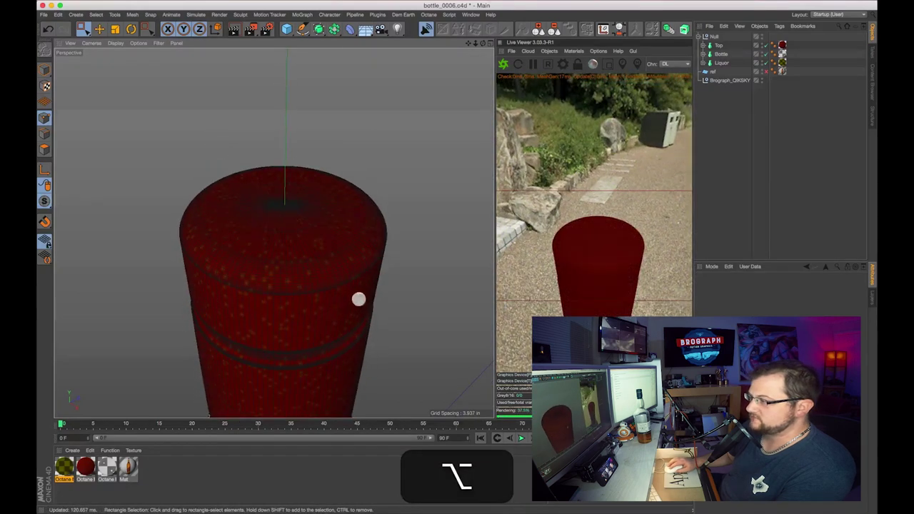
scroll(290, 315, "down", 5)
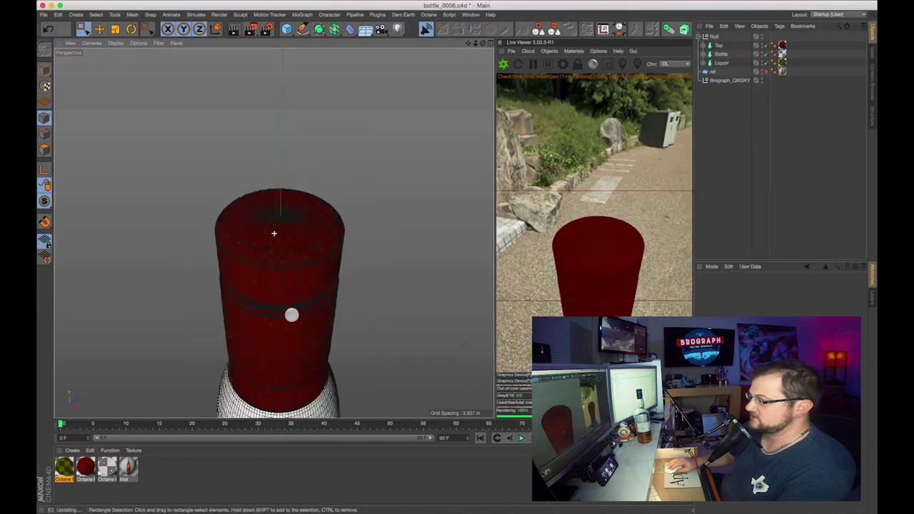
left_click_drag(274, 233, 275, 186, "alt")
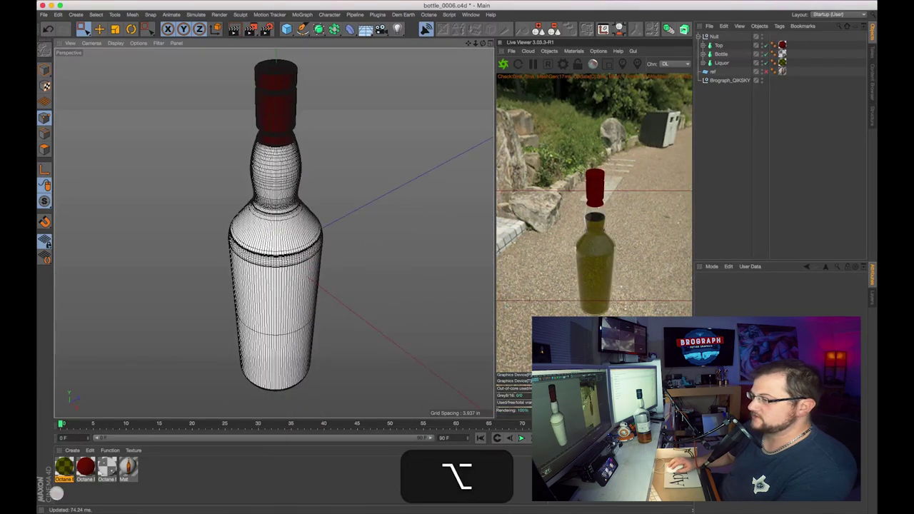
left_click_drag(283, 309, 296, 418, "alt")
middle_click_drag(257, 367, 253, 271, "alt")
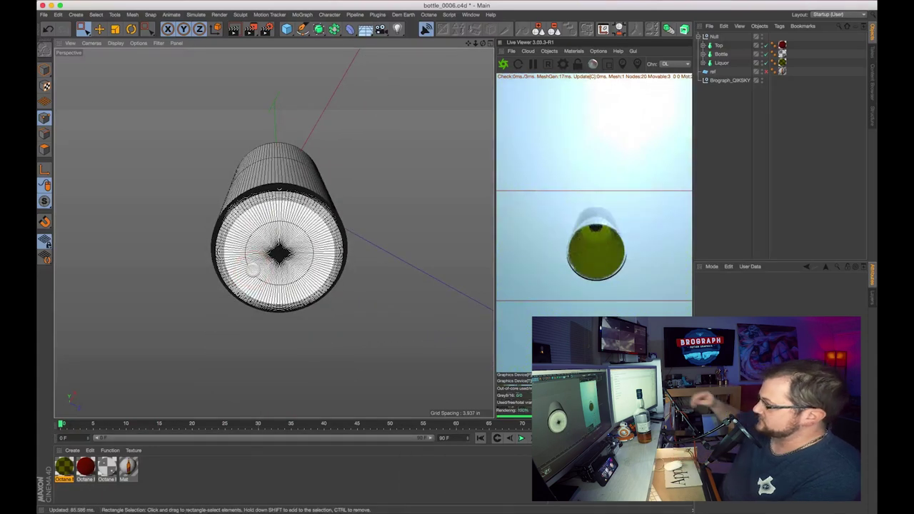